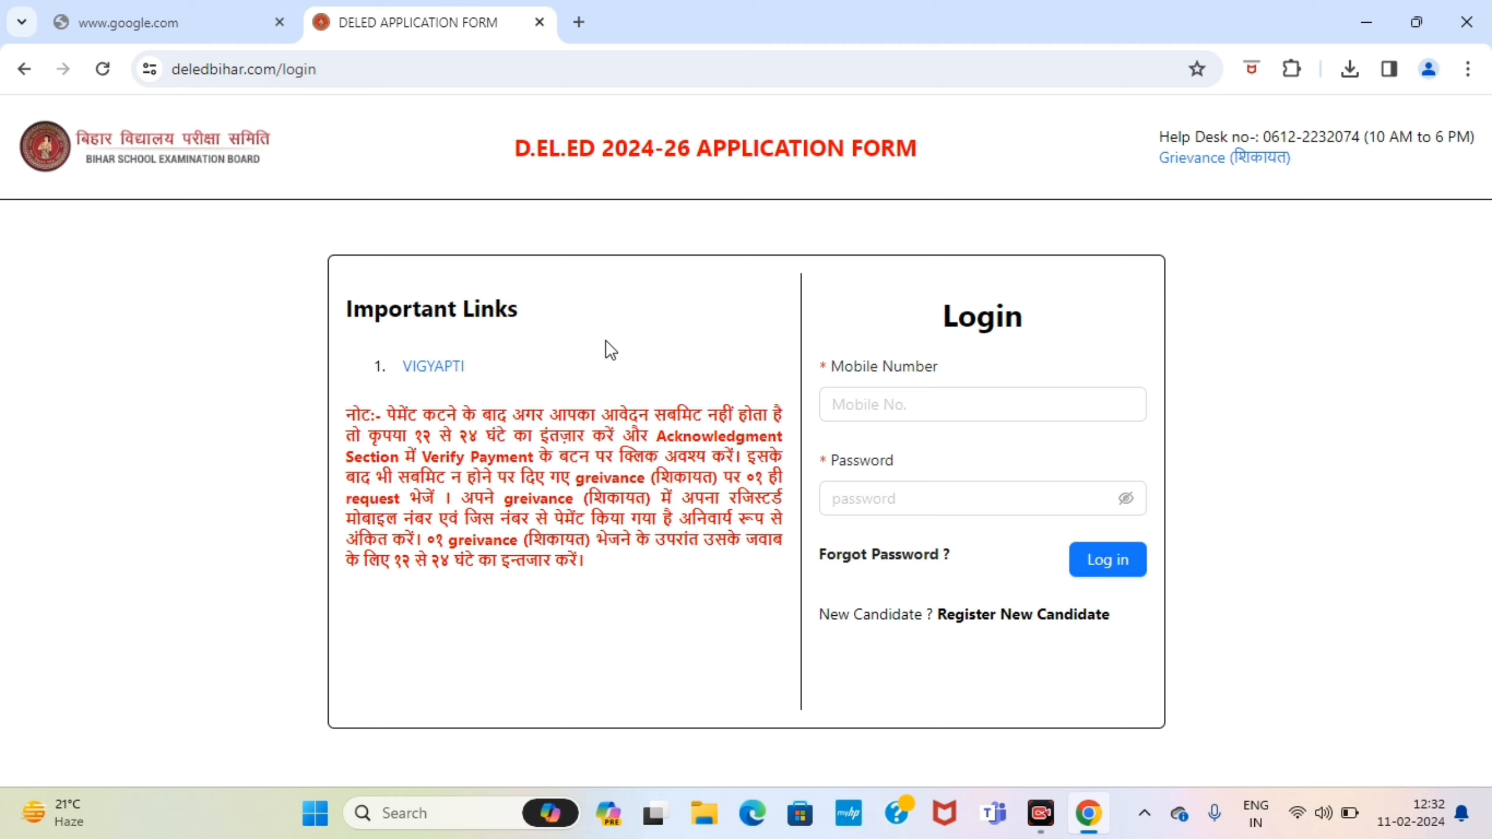
# Step: Open the new candidate sign-up form from the D.El.Ed 2024-26 login page
pyautogui.click(938, 396)
pyautogui.scroll(-2, 1210, 282)
pyautogui.scroll(2, 424, 205)
pyautogui.click(362, 69)
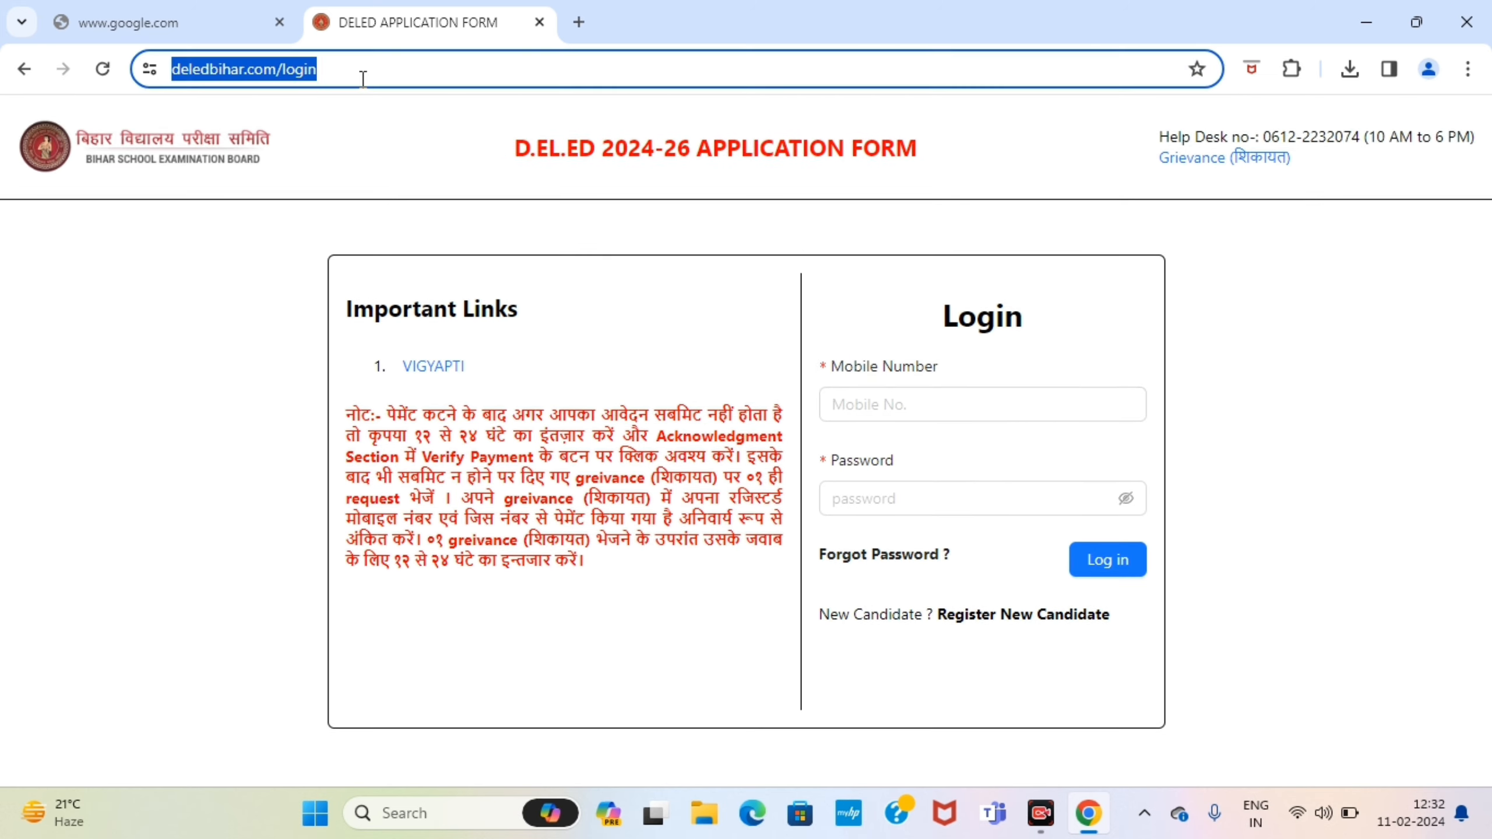
pyautogui.click(182, 284)
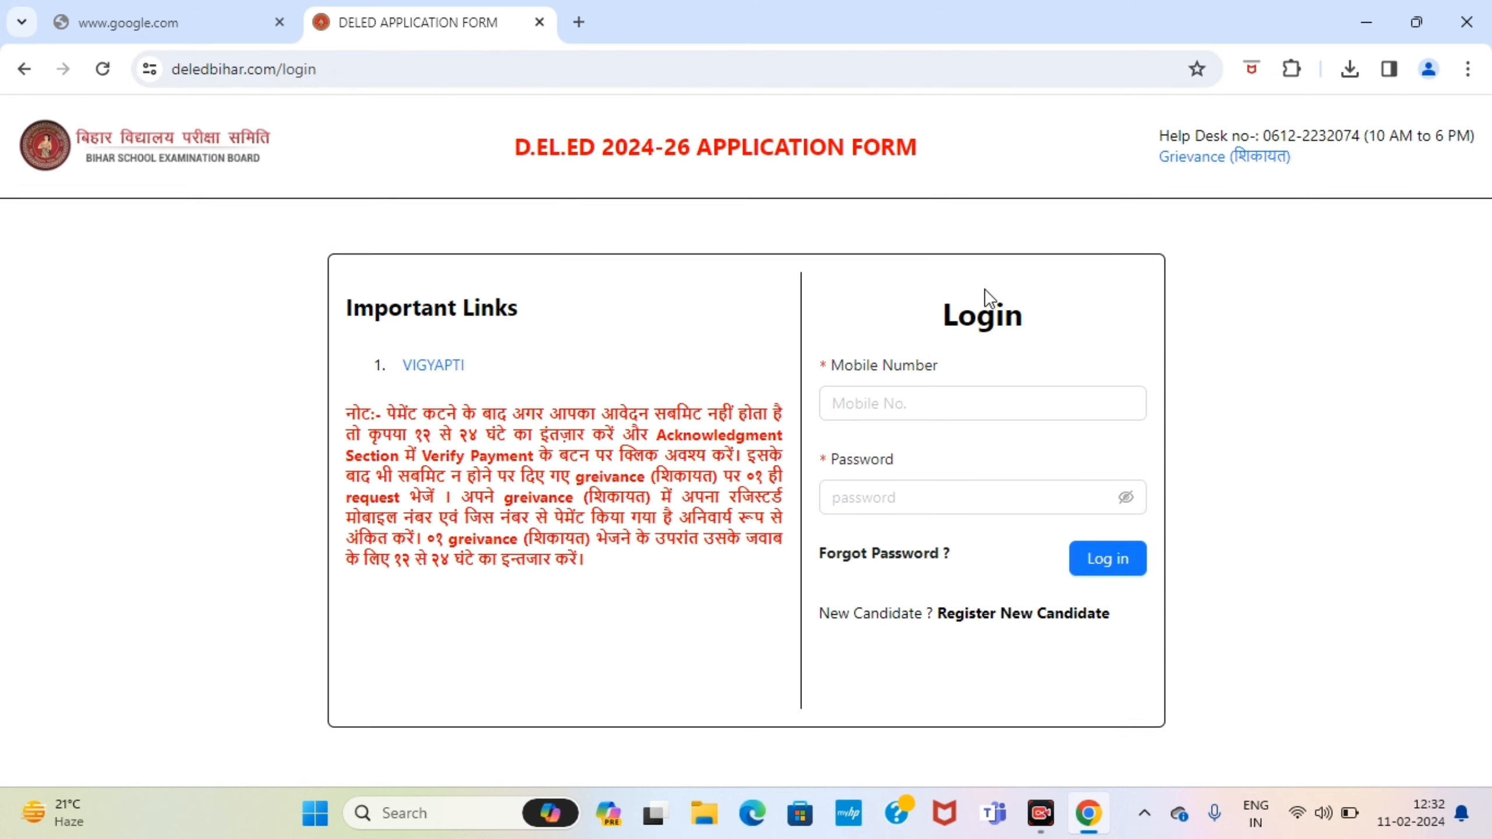
pyautogui.scroll(-1, 985, 294)
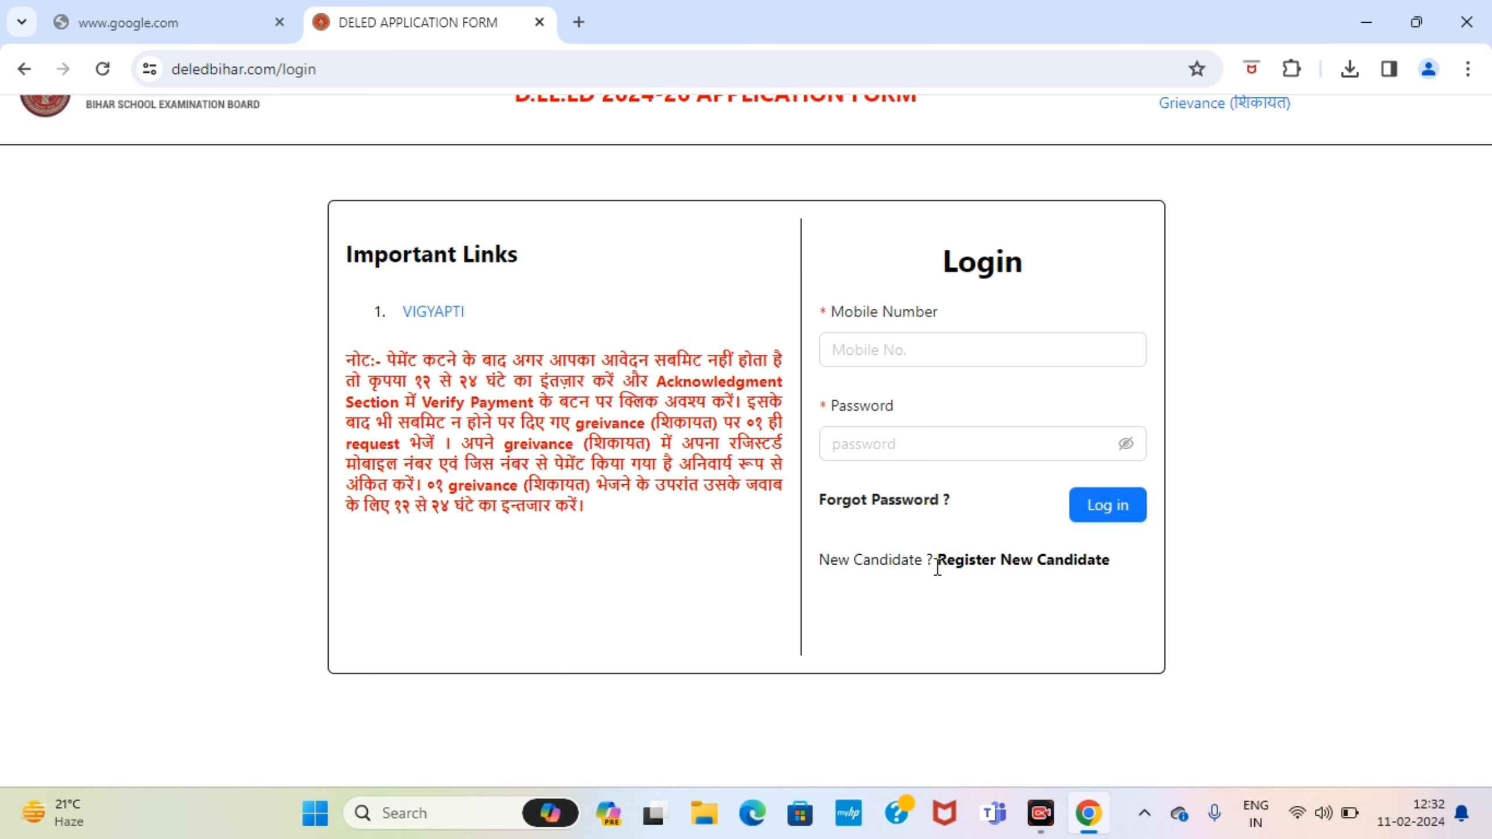
pyautogui.click(992, 572)
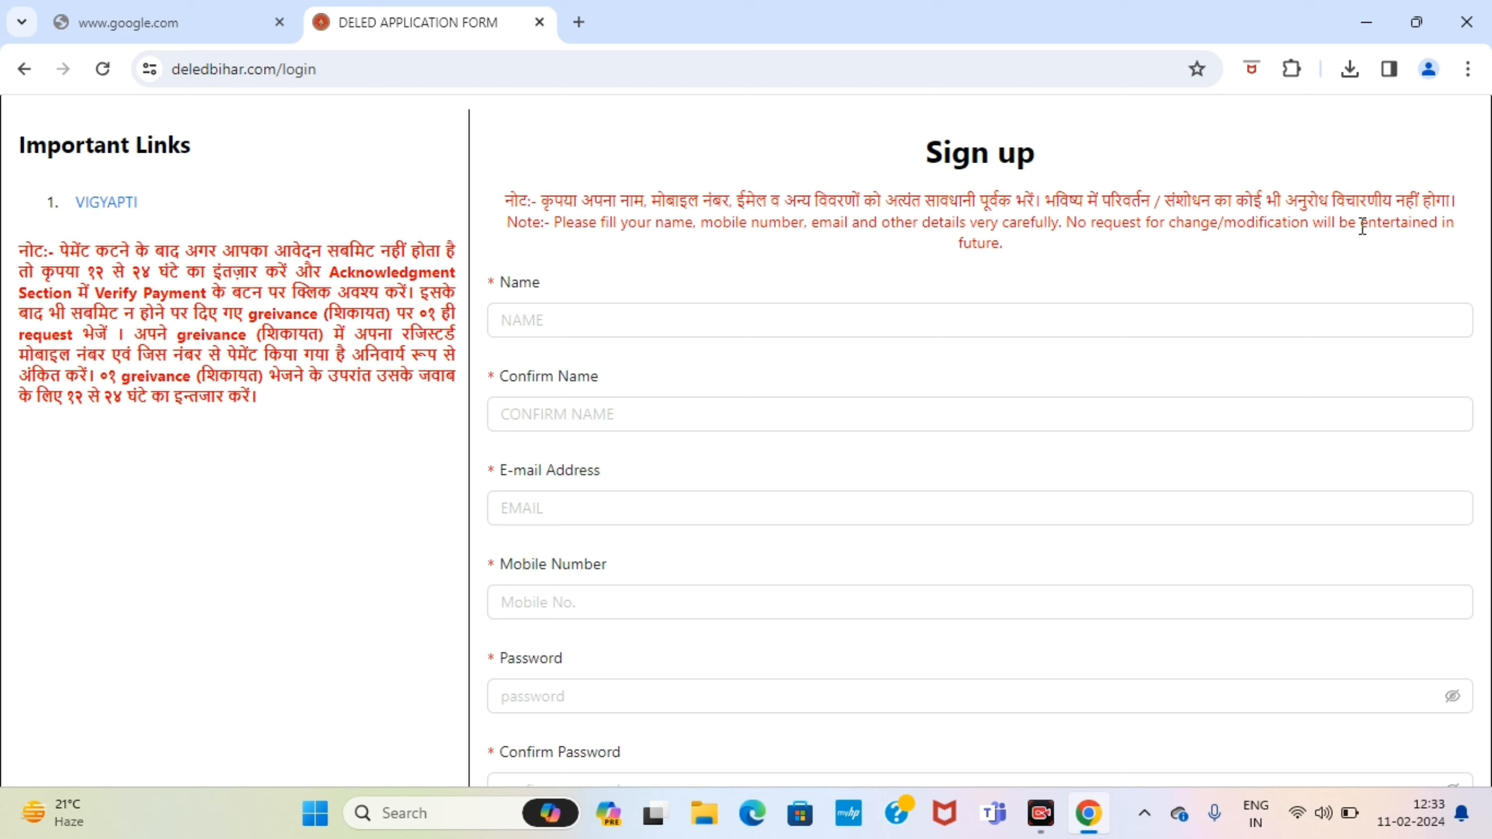
# Step: Examine the sign-up form's fields for name, confirmed name, e-mail address, mobile number and password
pyautogui.click(689, 407)
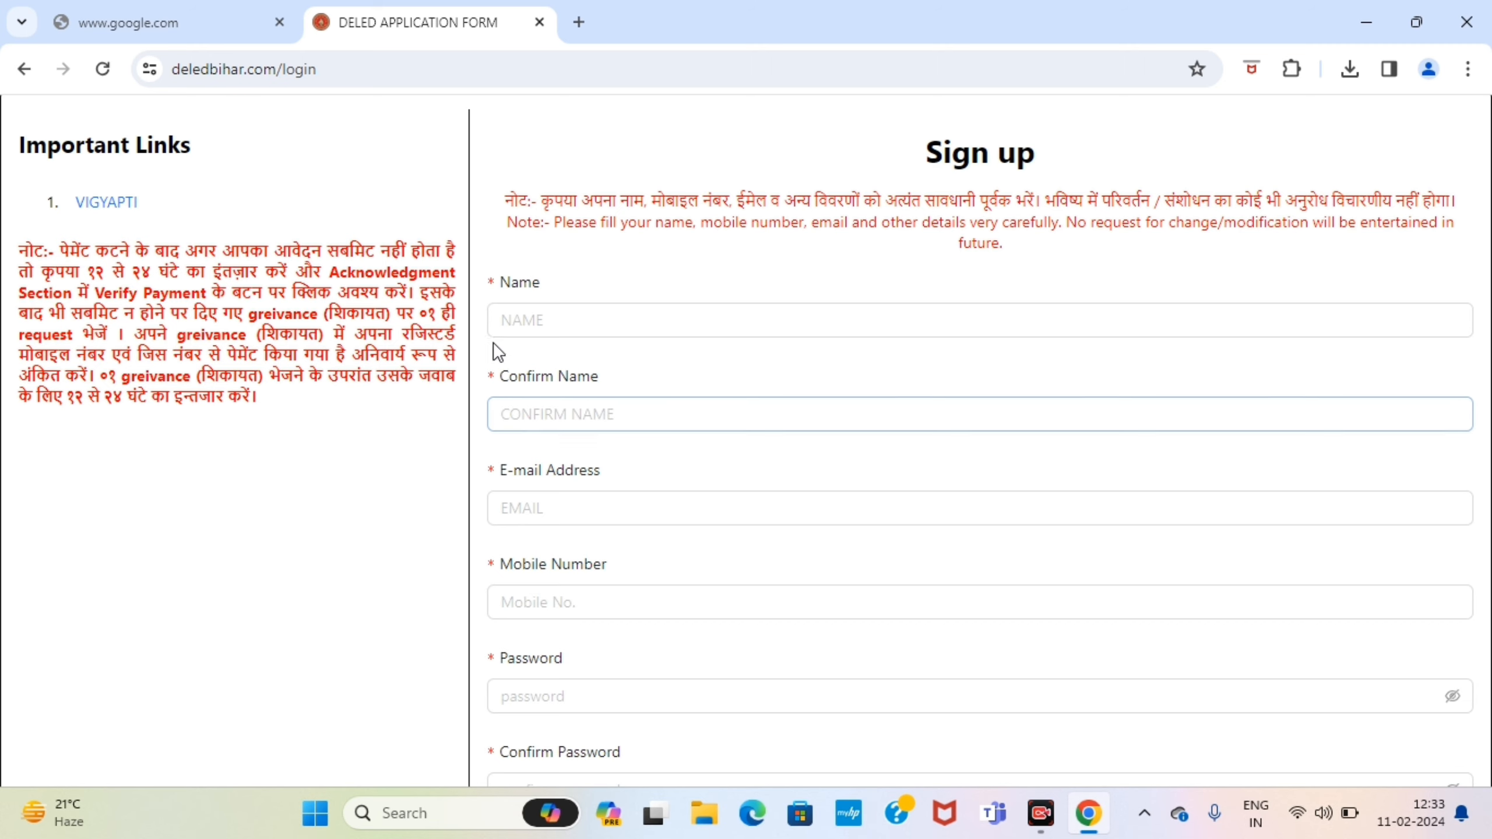
pyautogui.click(562, 306)
pyautogui.click(564, 414)
pyautogui.click(603, 499)
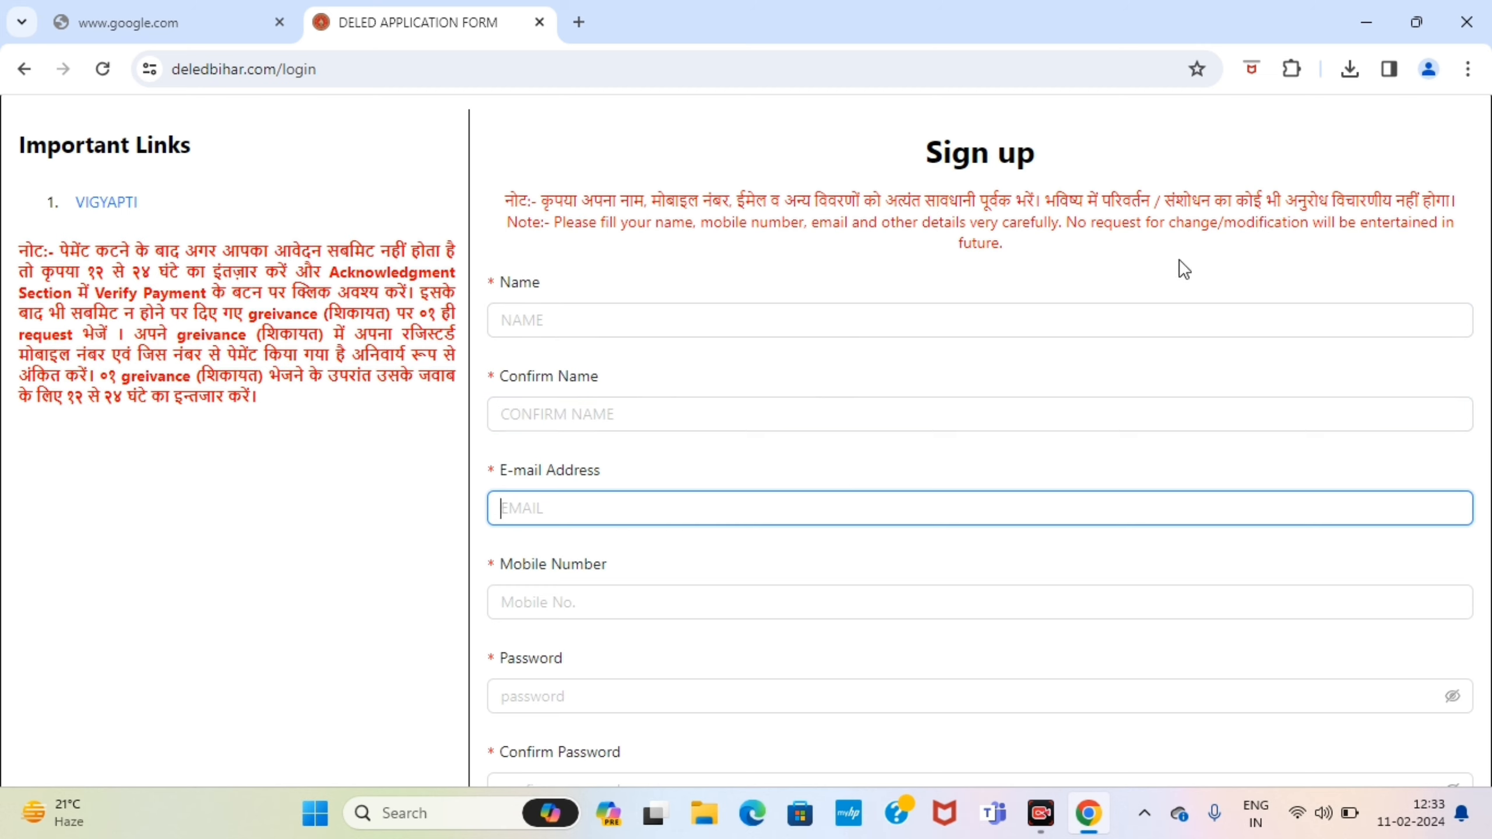
pyautogui.click(536, 314)
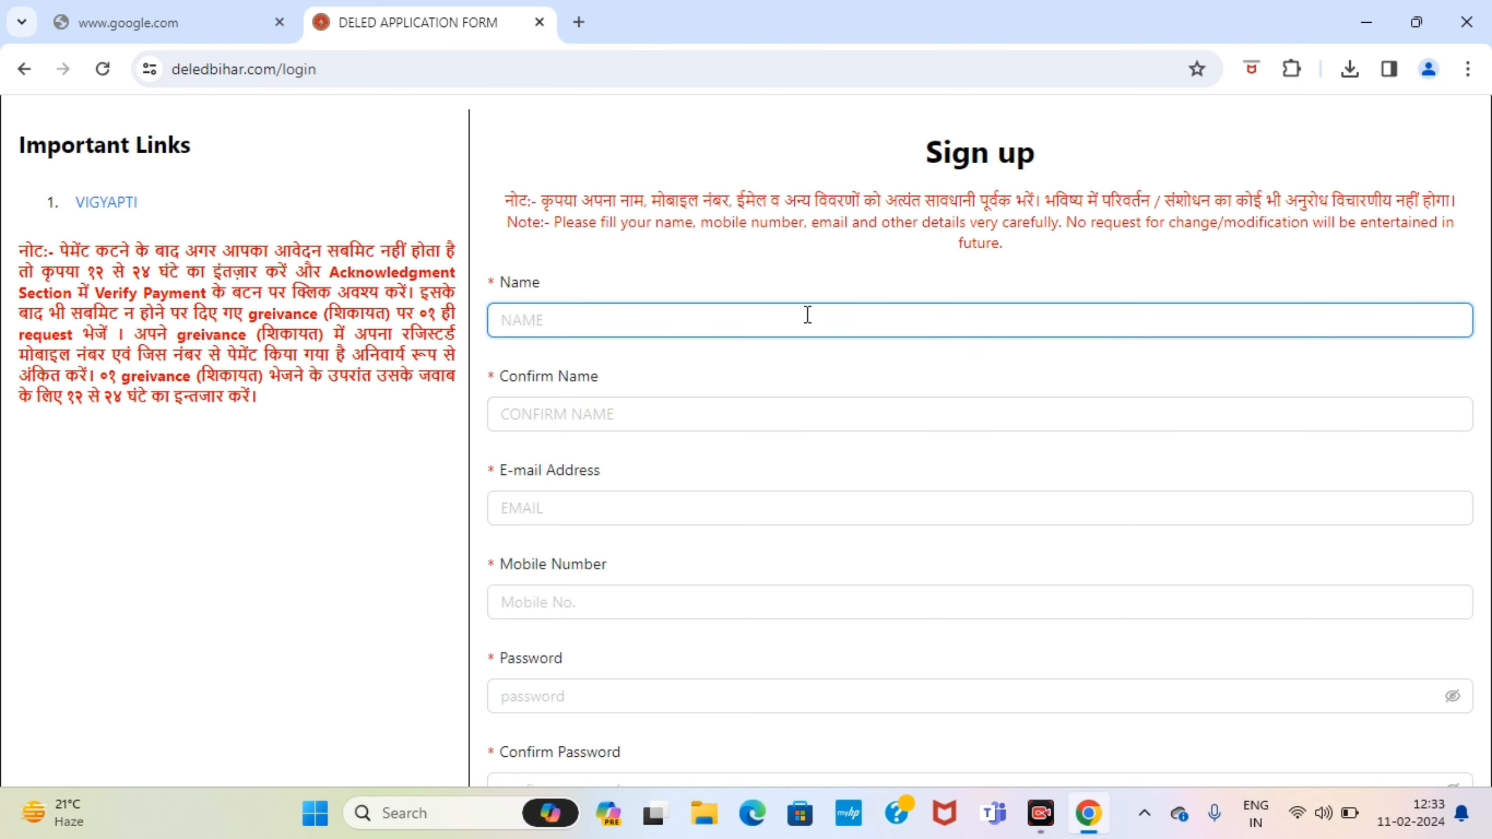
pyautogui.scroll(-5, 808, 317)
pyautogui.scroll(7, 806, 312)
pyautogui.scroll(-5, 661, 436)
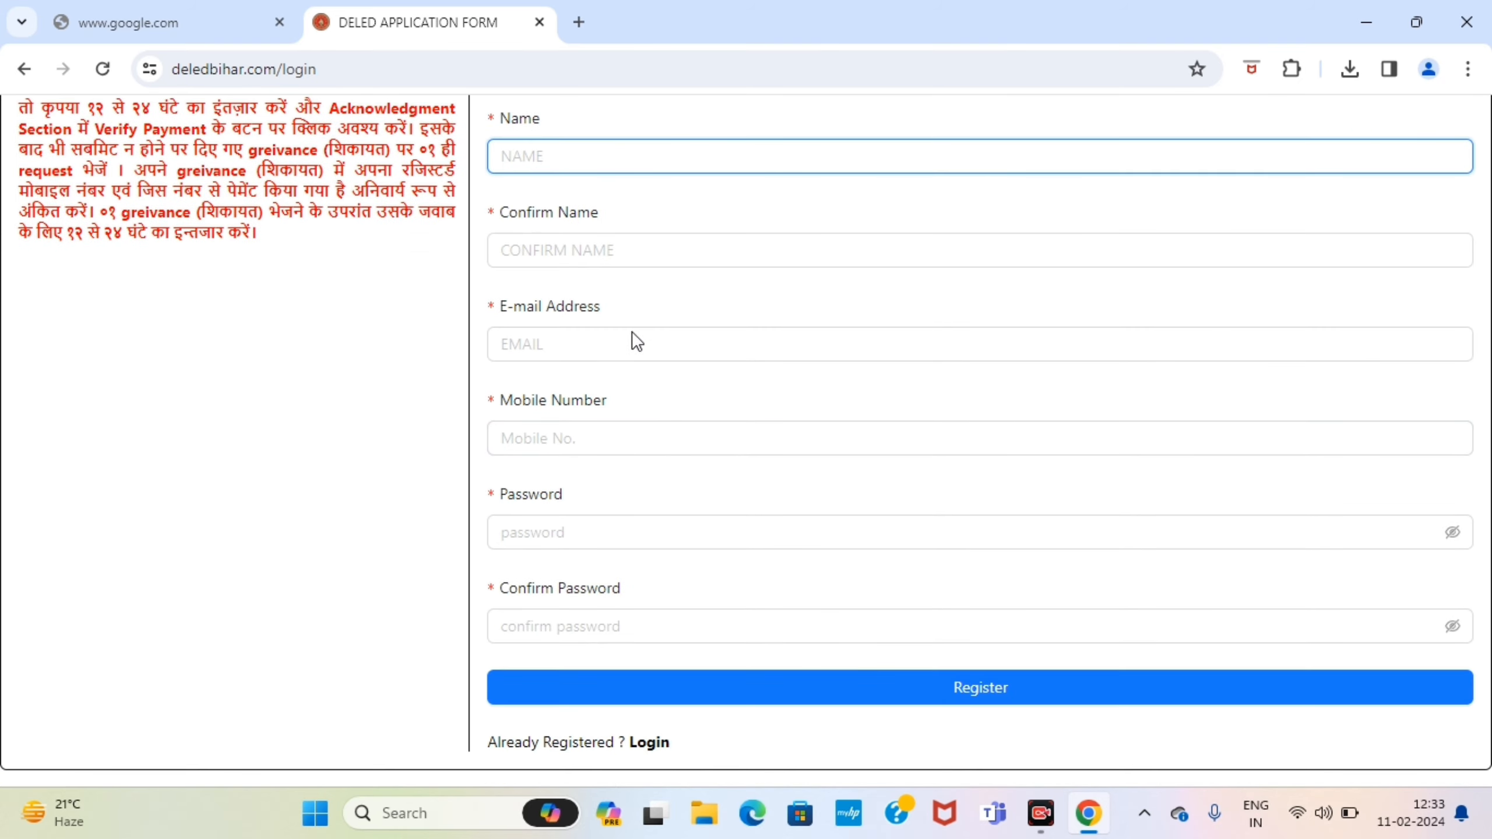
pyautogui.scroll(2, 593, 191)
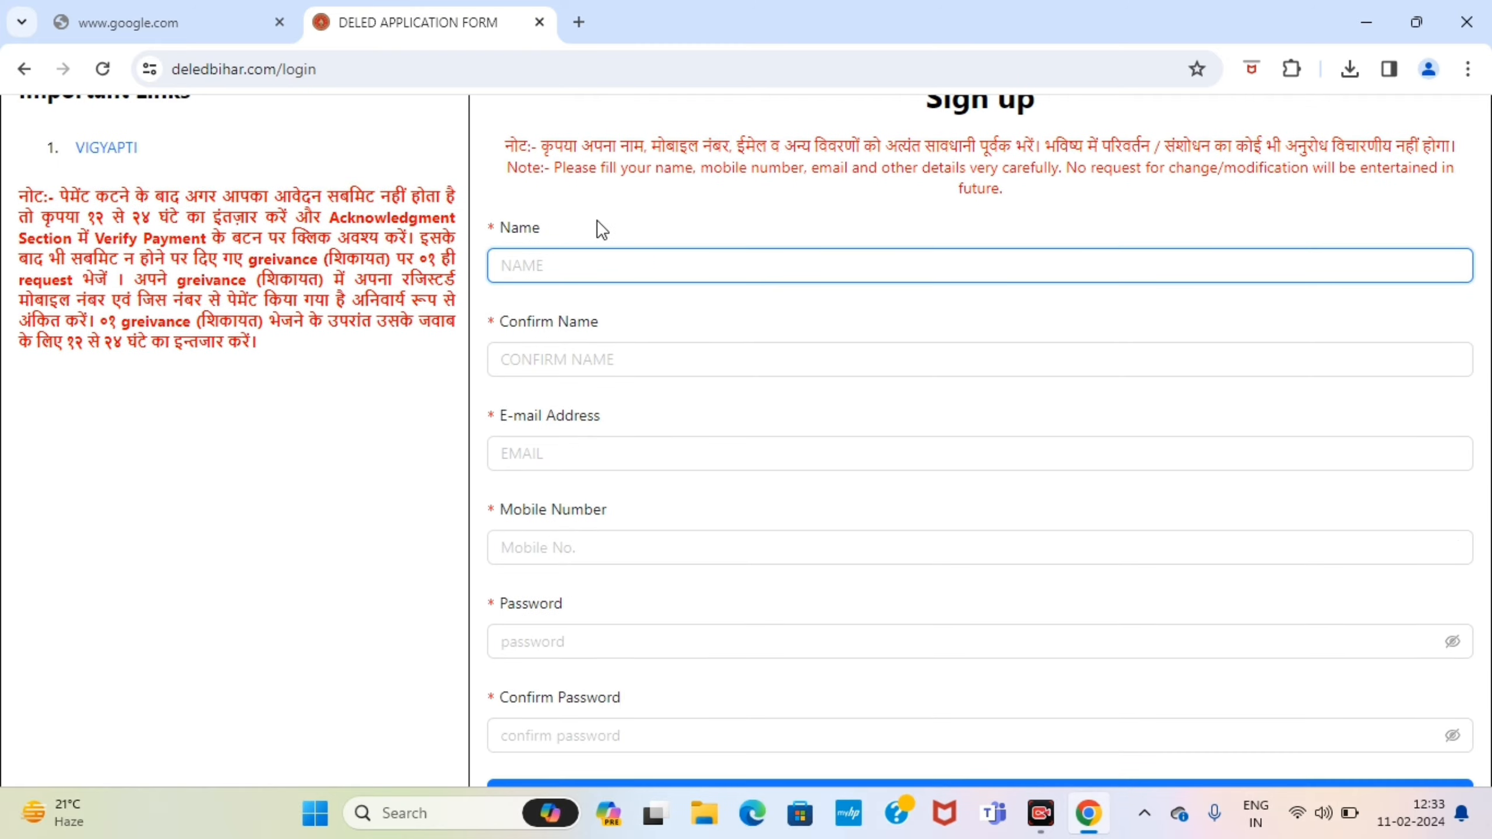
pyautogui.click(575, 359)
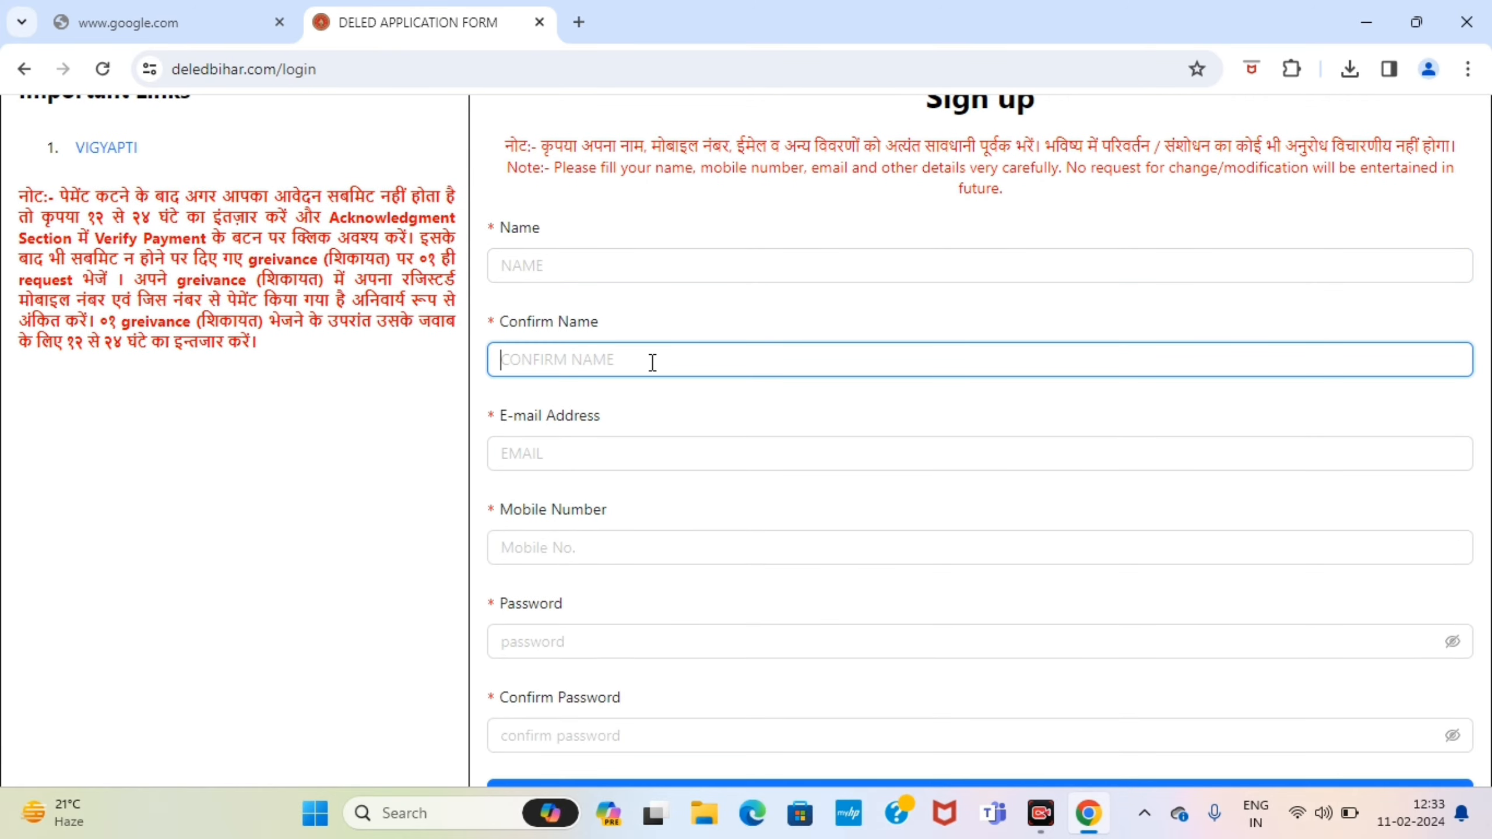
pyautogui.click(621, 441)
pyautogui.scroll(-3, 620, 445)
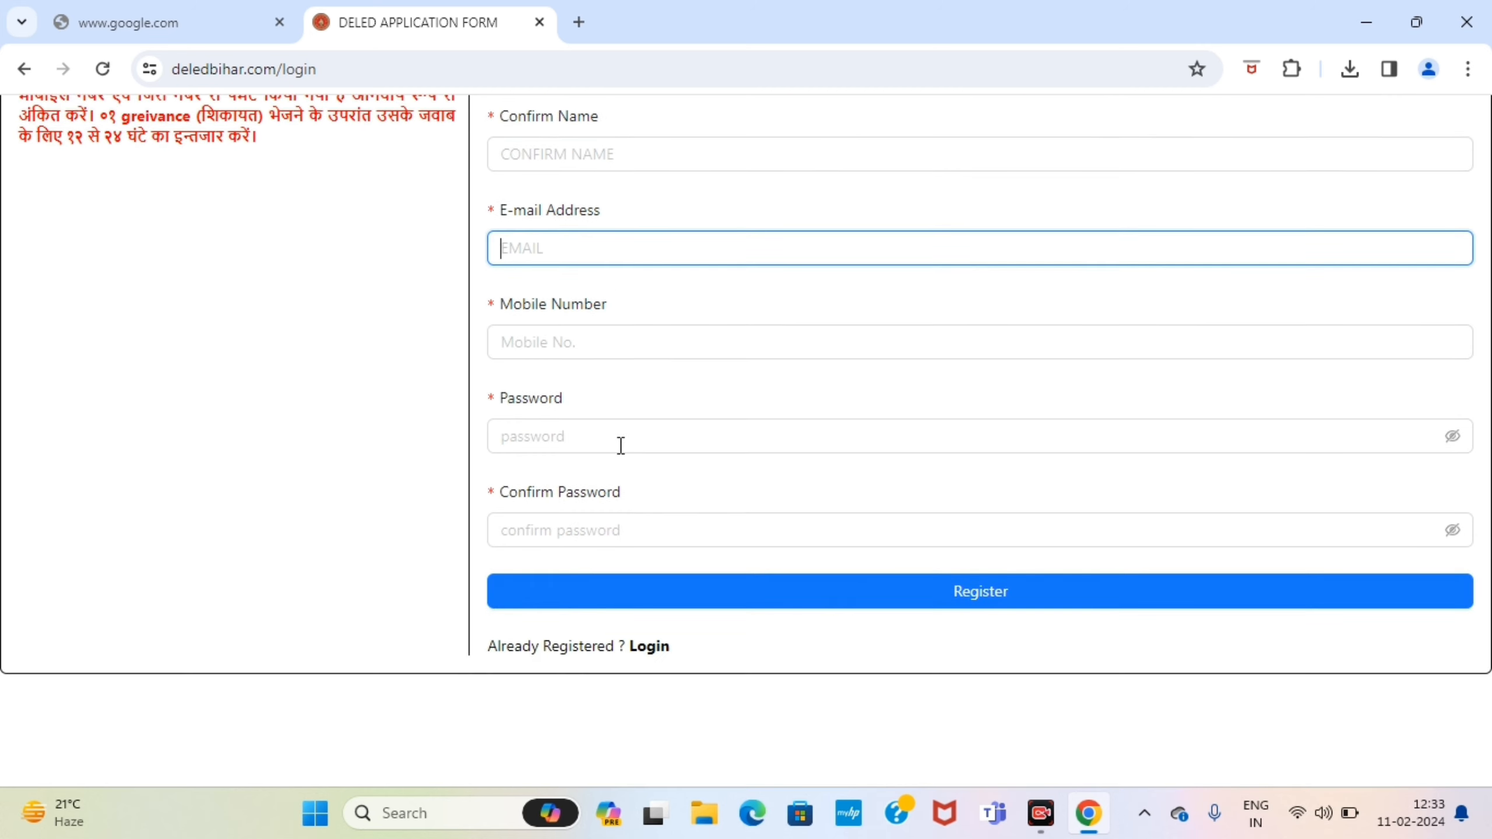
pyautogui.click(581, 338)
# Step: Register the candidate with a confirmed account password and the OTP, and log in with the mobile number and password
pyautogui.click(563, 427)
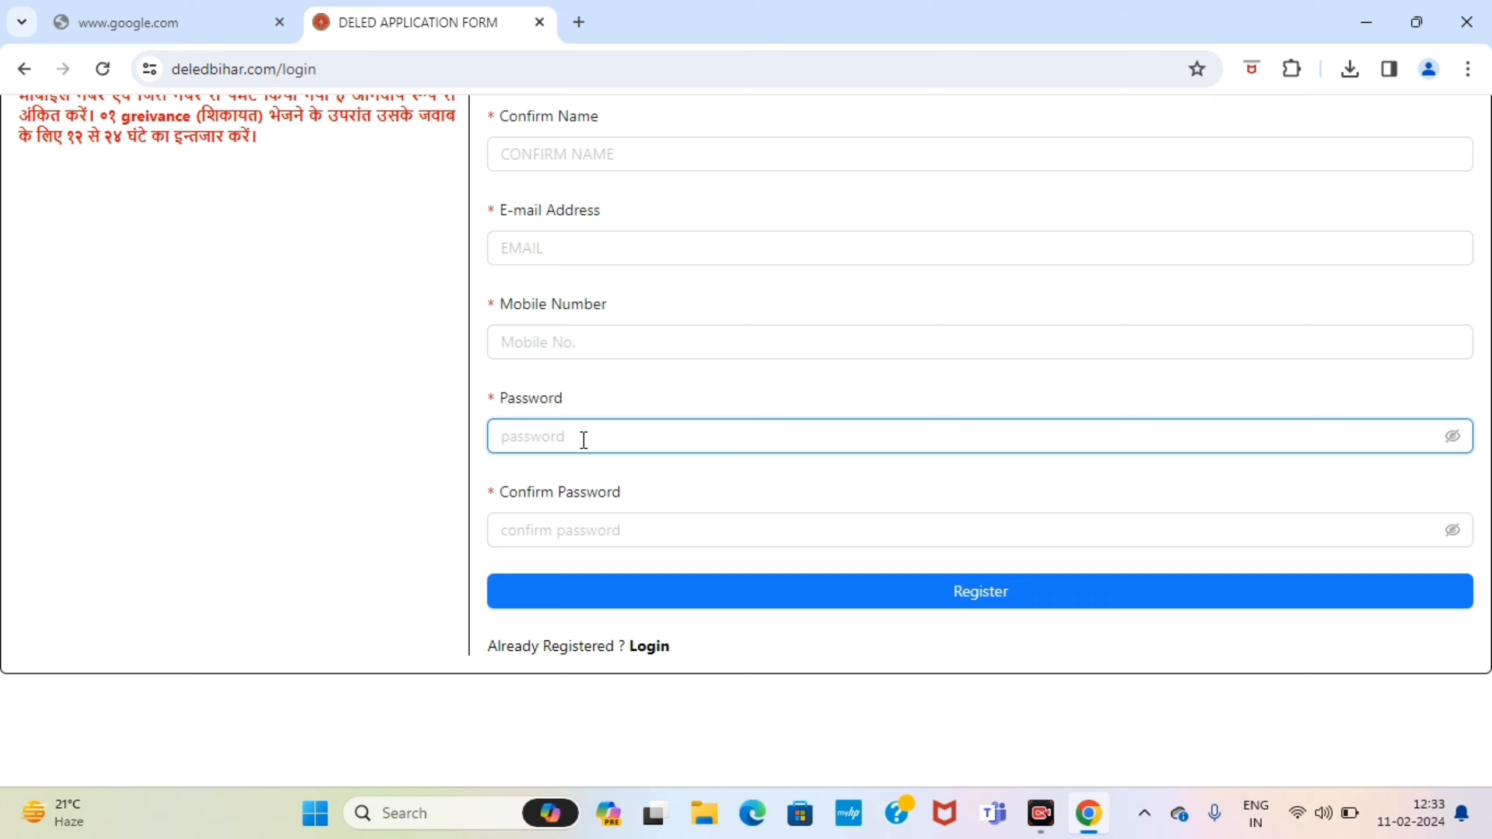
pyautogui.write('aa•••••')
pyautogui.click(1456, 436)
pyautogui.click(582, 523)
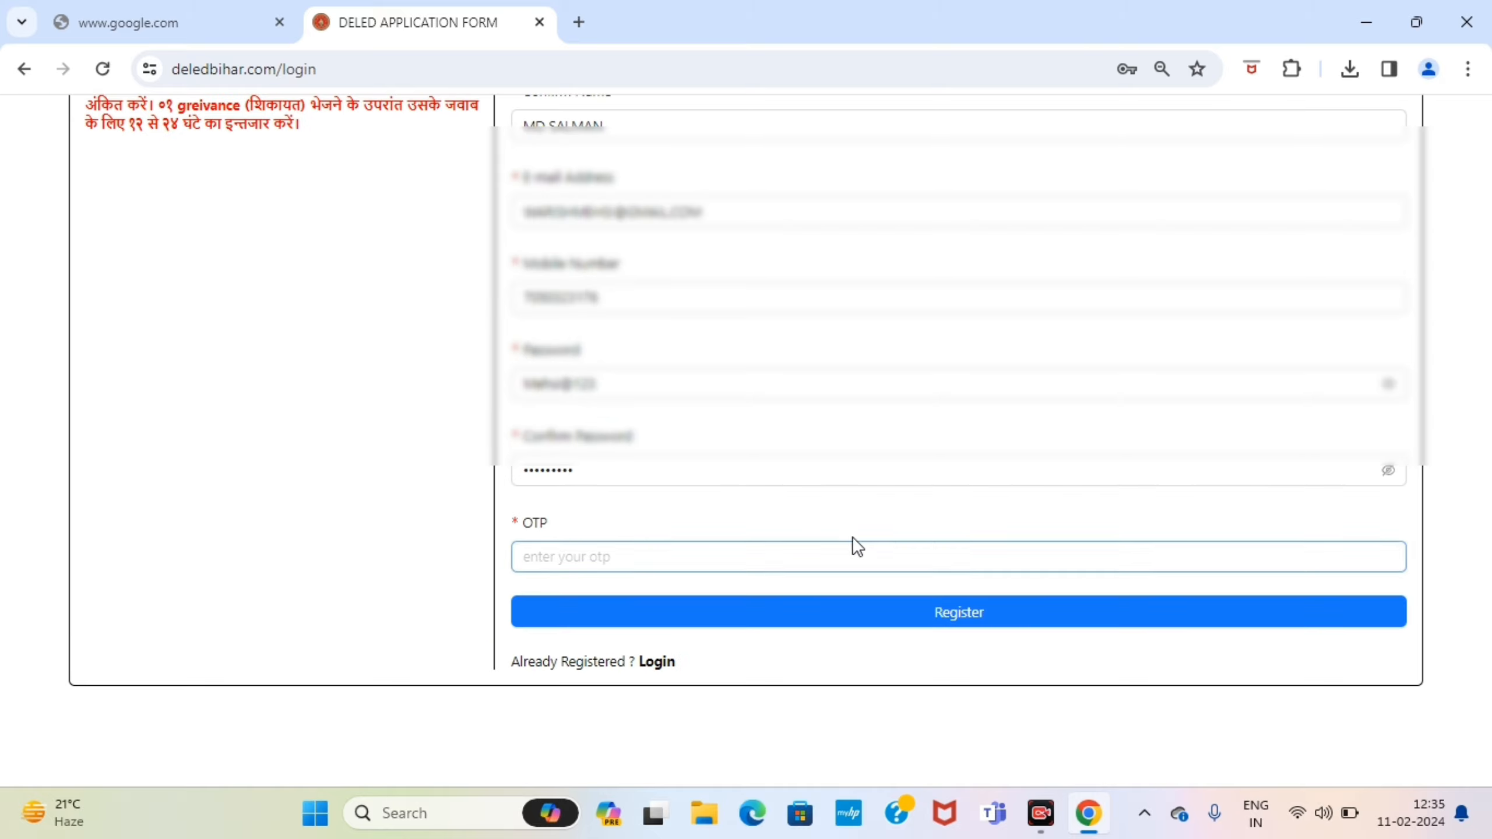
pyautogui.click(699, 552)
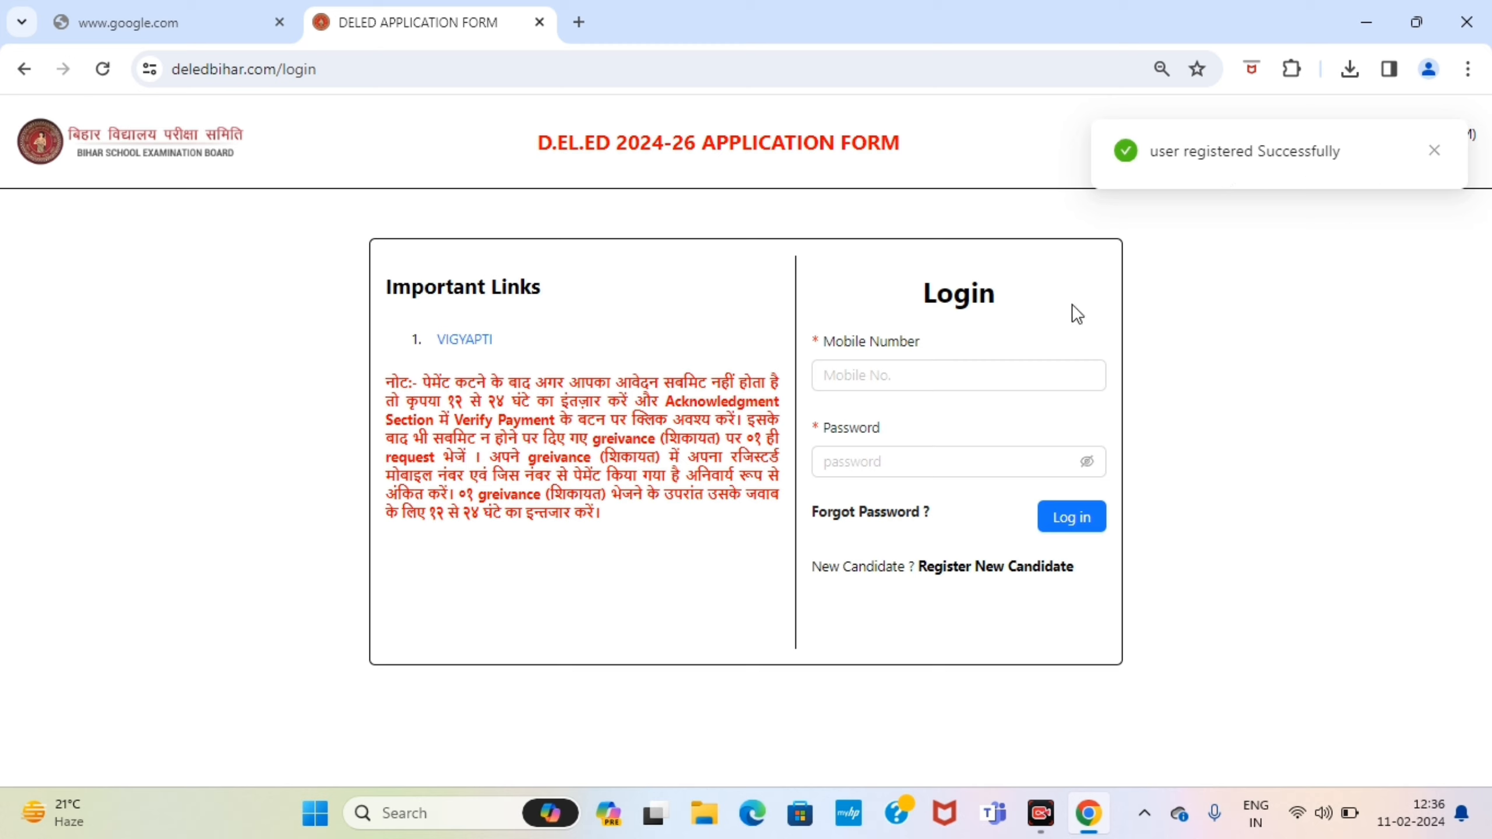
pyautogui.click(928, 378)
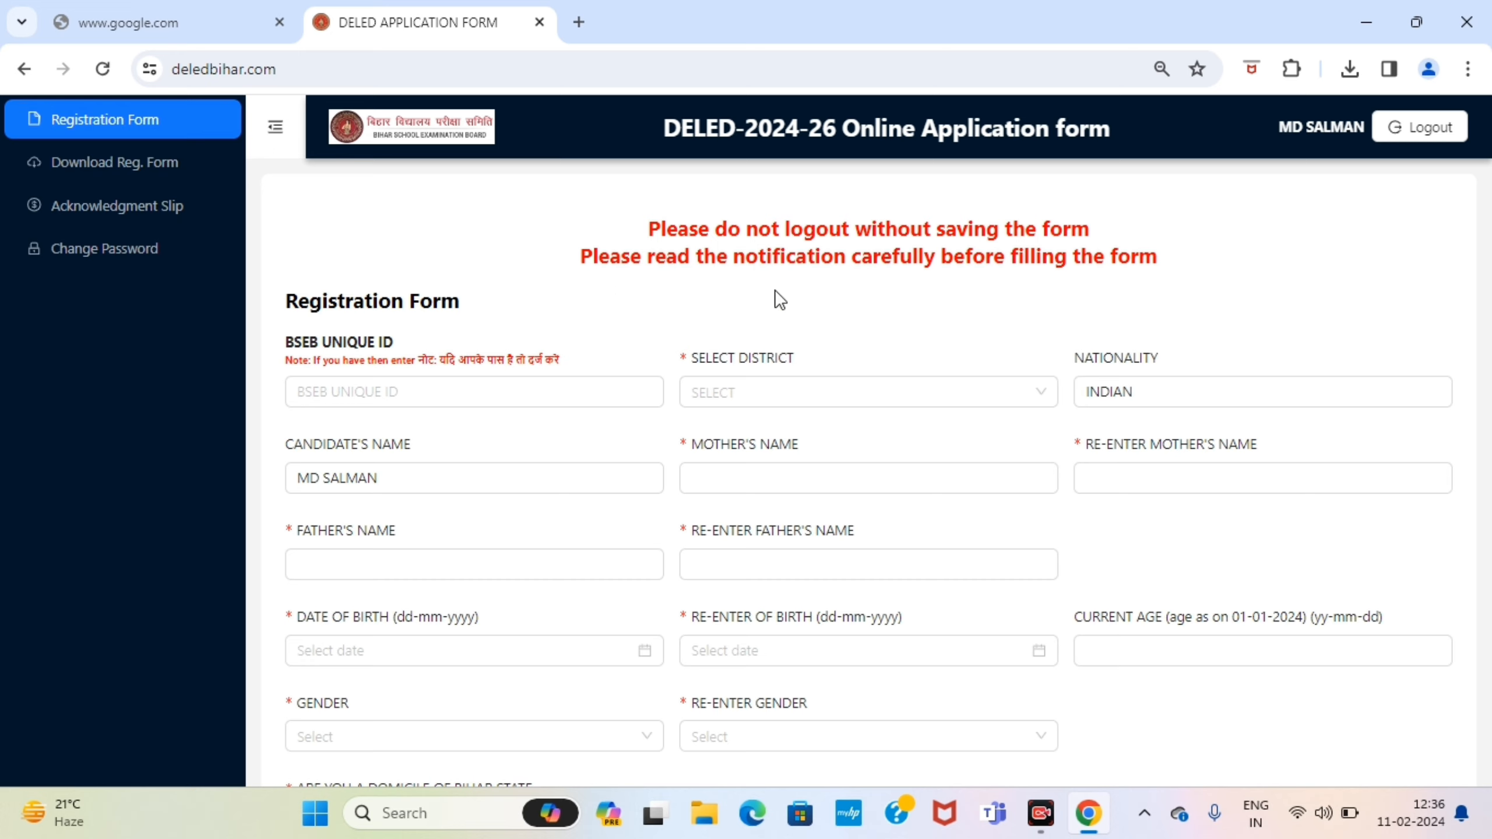
# Step: Examine the registration form from the unique ID field through the photograph and signature uploads to the save and preview options
pyautogui.scroll(-4, 840, 270)
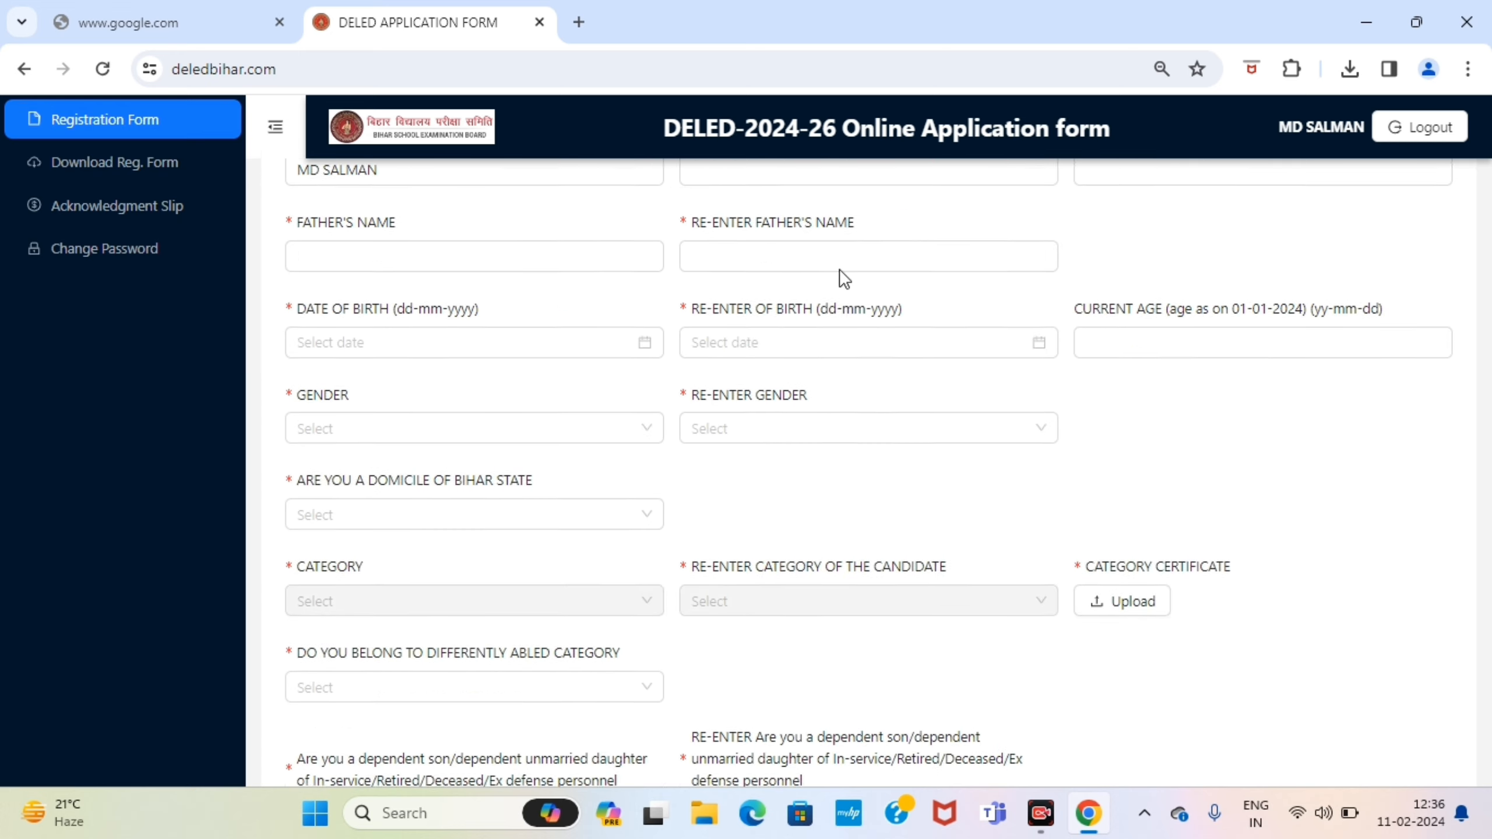
pyautogui.scroll(4, 839, 270)
pyautogui.click(506, 394)
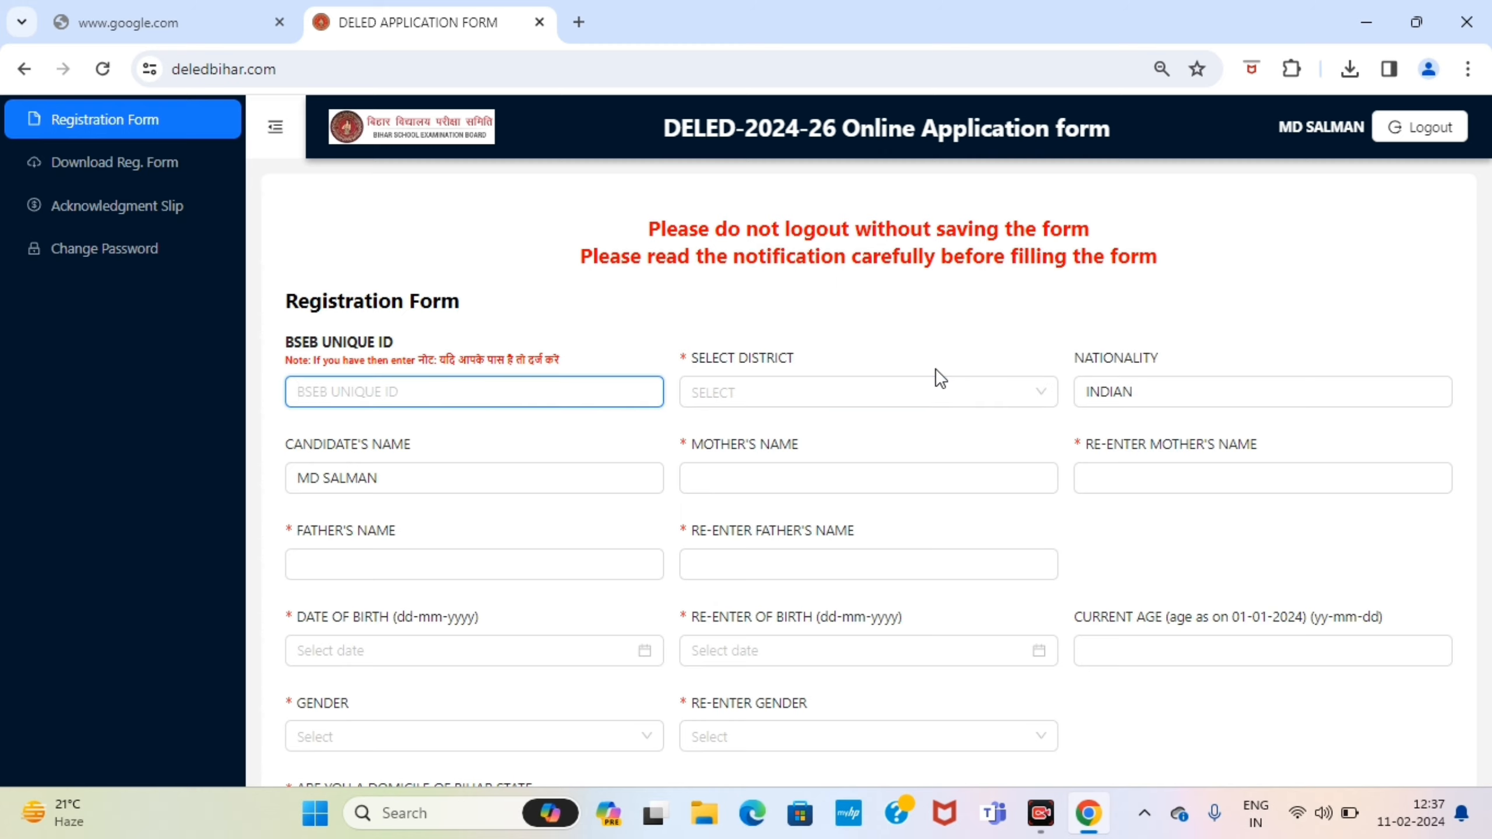
pyautogui.click(698, 482)
pyautogui.scroll(-4, 919, 404)
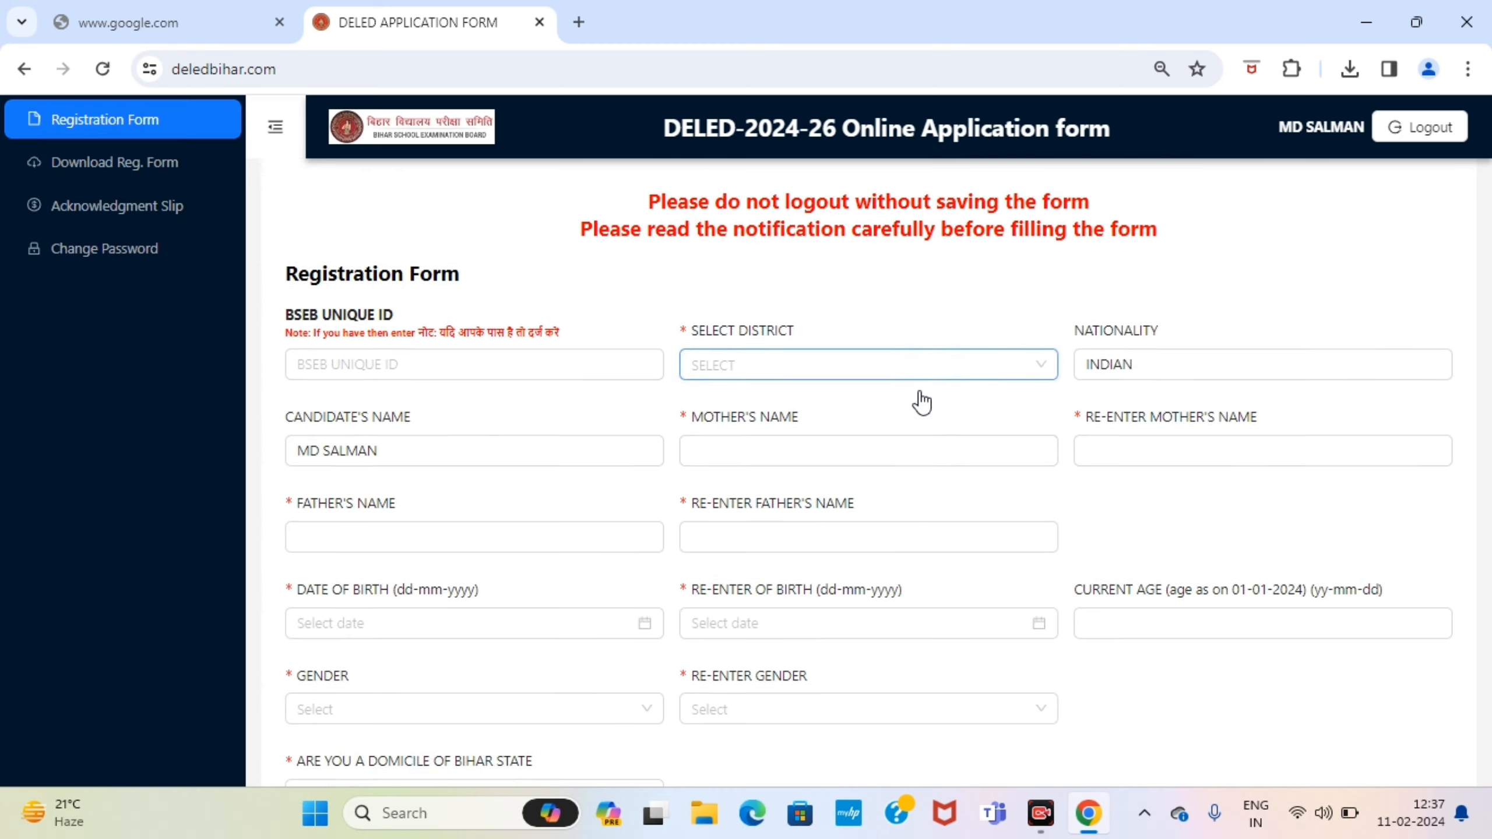
pyautogui.scroll(4, 918, 387)
pyautogui.scroll(-15, 766, 534)
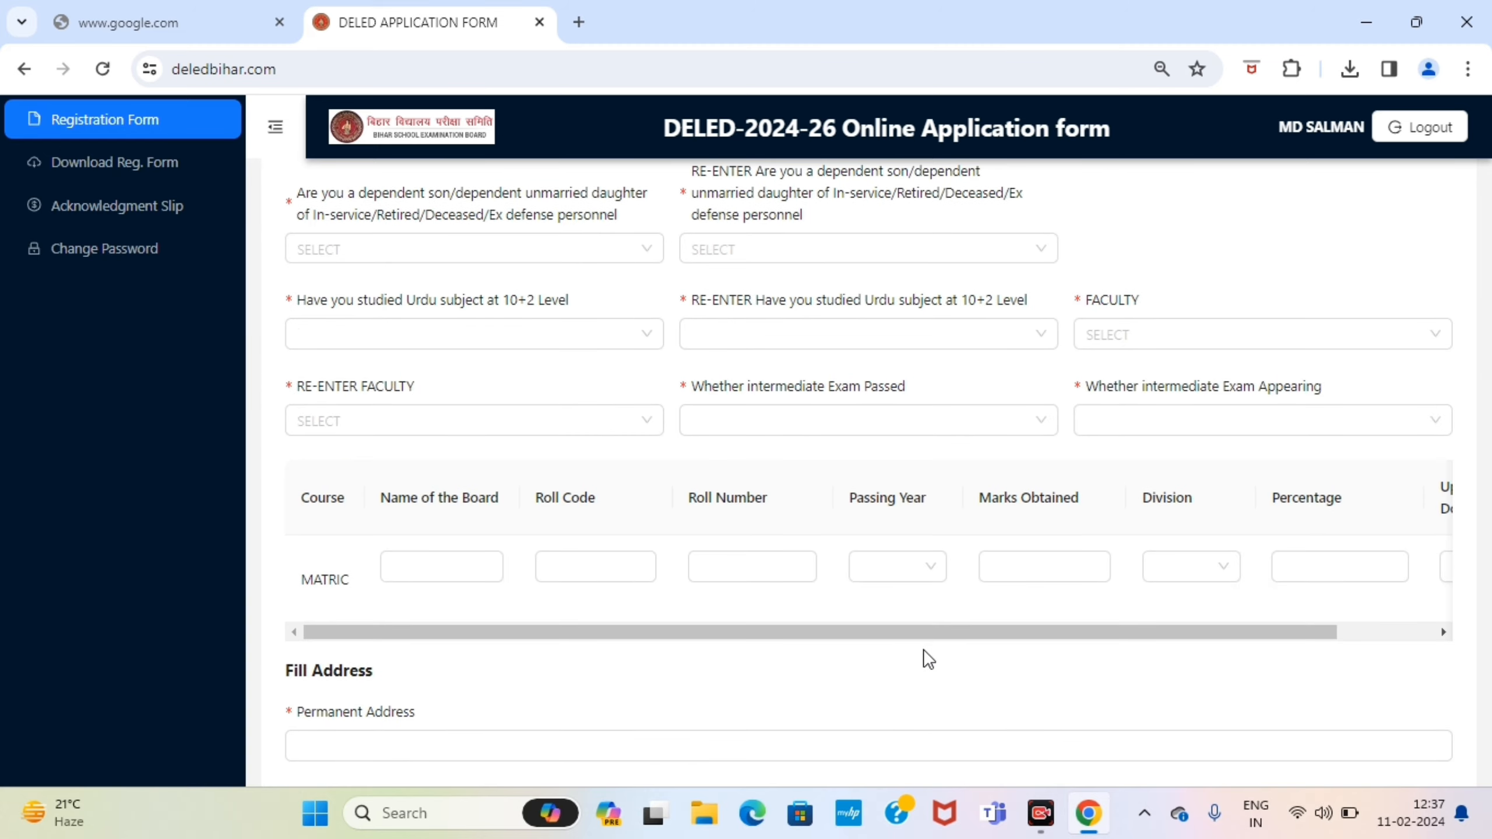
pyautogui.scroll(-3, 629, 644)
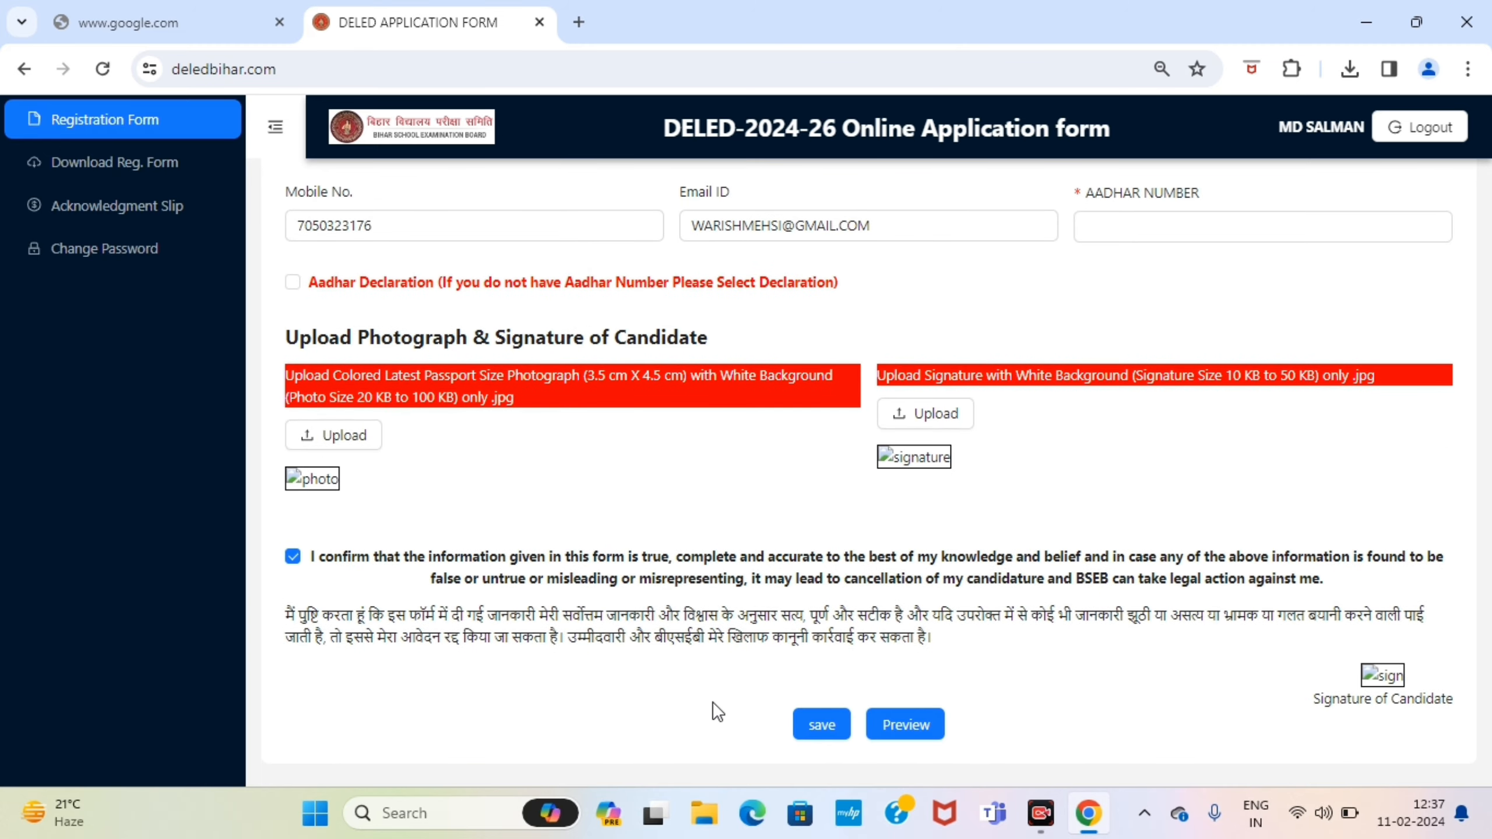
pyautogui.click(823, 726)
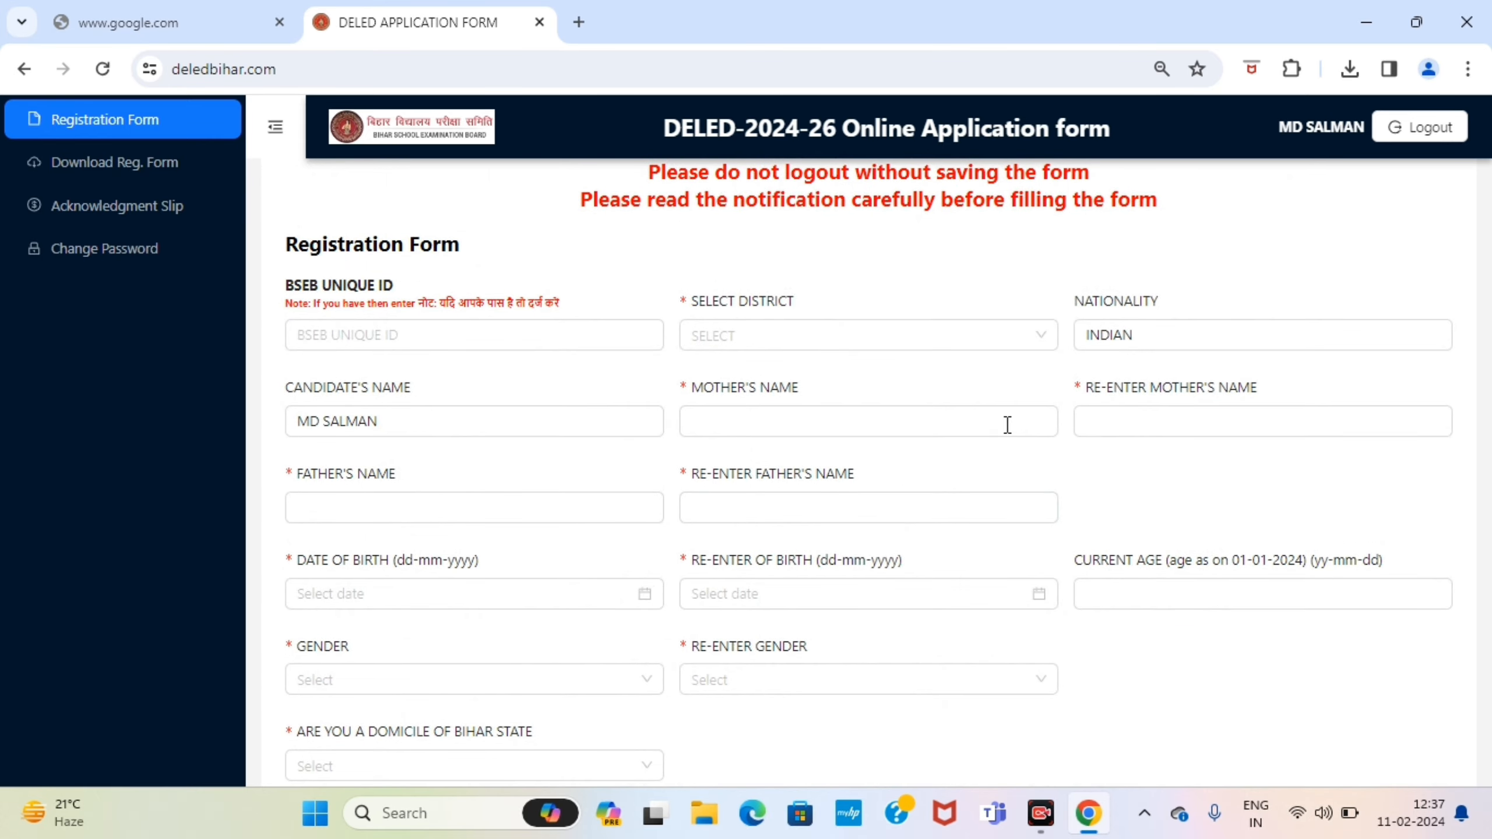
pyautogui.scroll(1, 1070, 398)
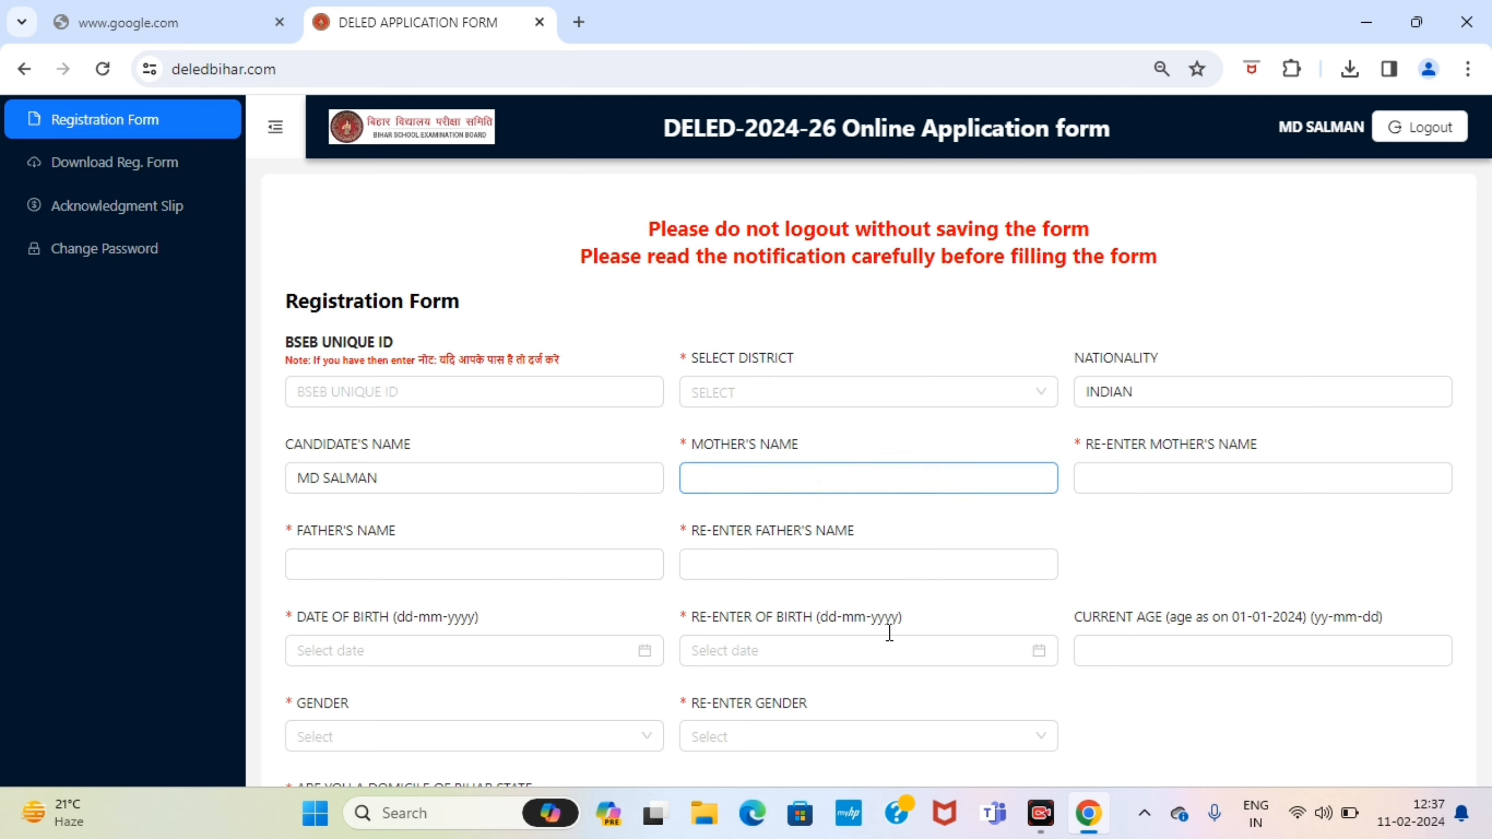
pyautogui.scroll(-5, 1271, 677)
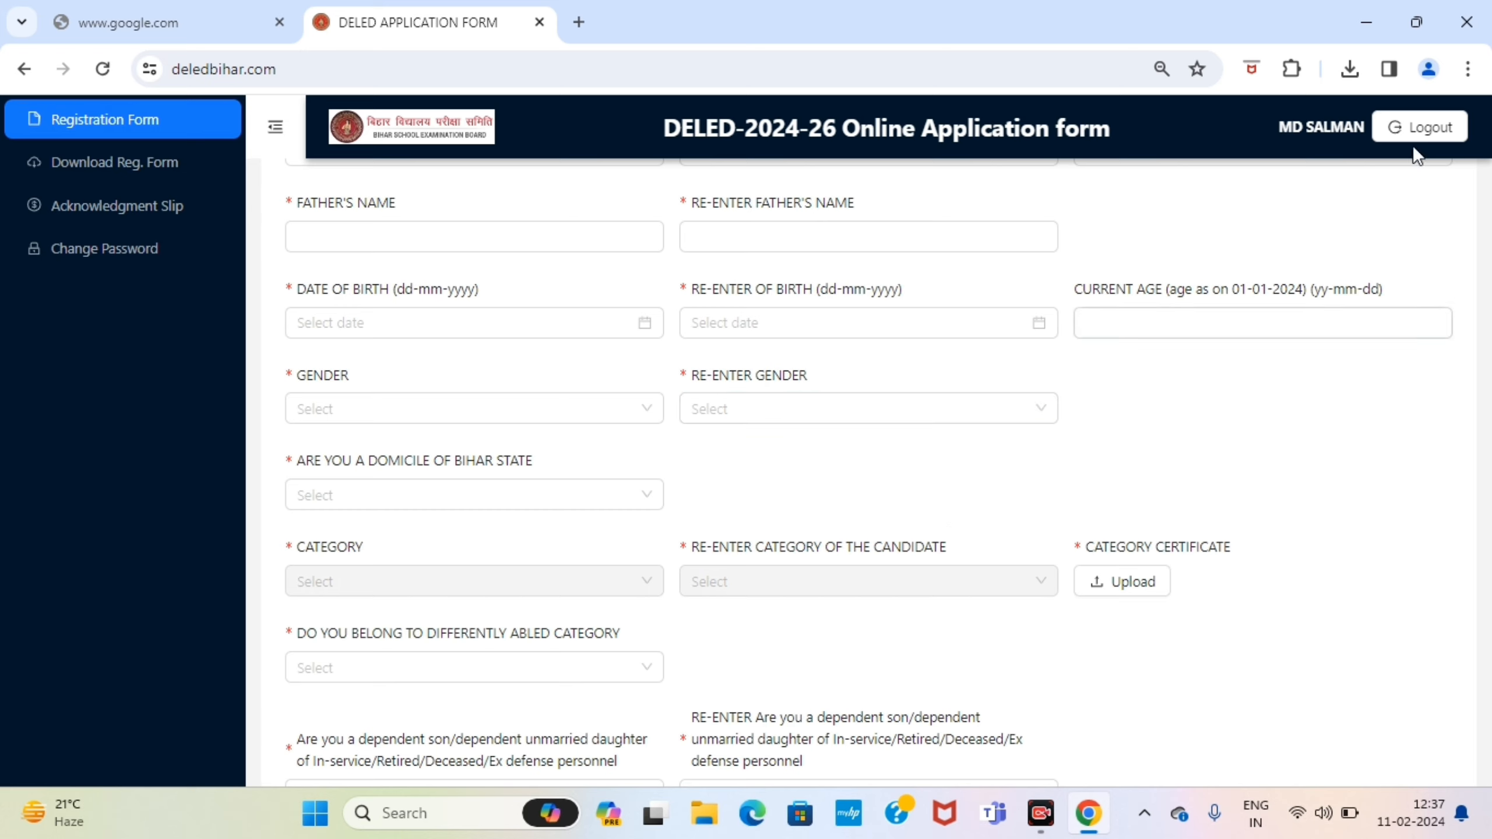
pyautogui.scroll(3, 822, 347)
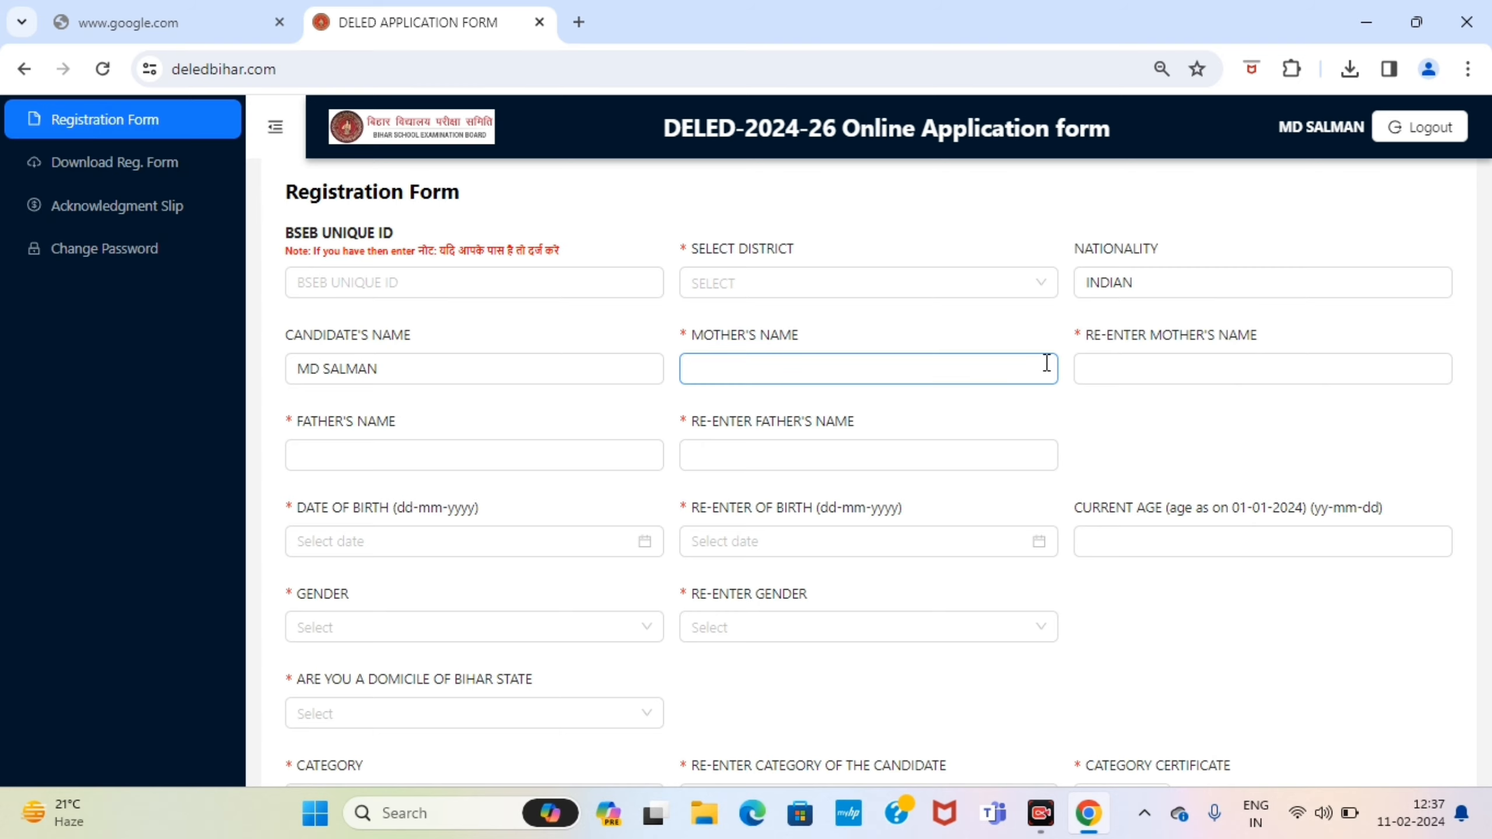
pyautogui.scroll(-8, 1057, 376)
pyautogui.scroll(-15, 1252, 329)
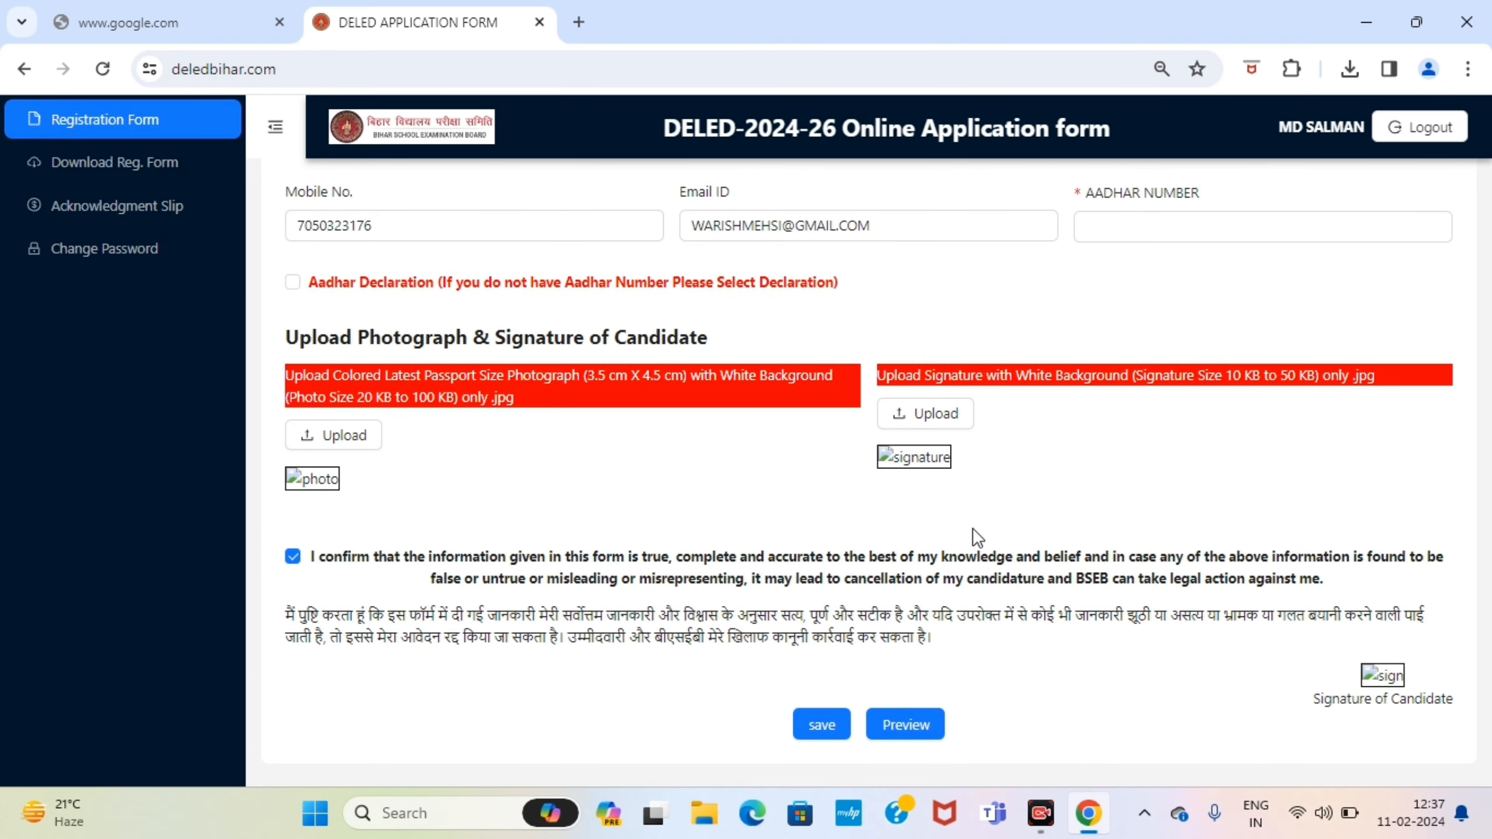
pyautogui.scroll(10, 974, 526)
pyautogui.scroll(15, 975, 526)
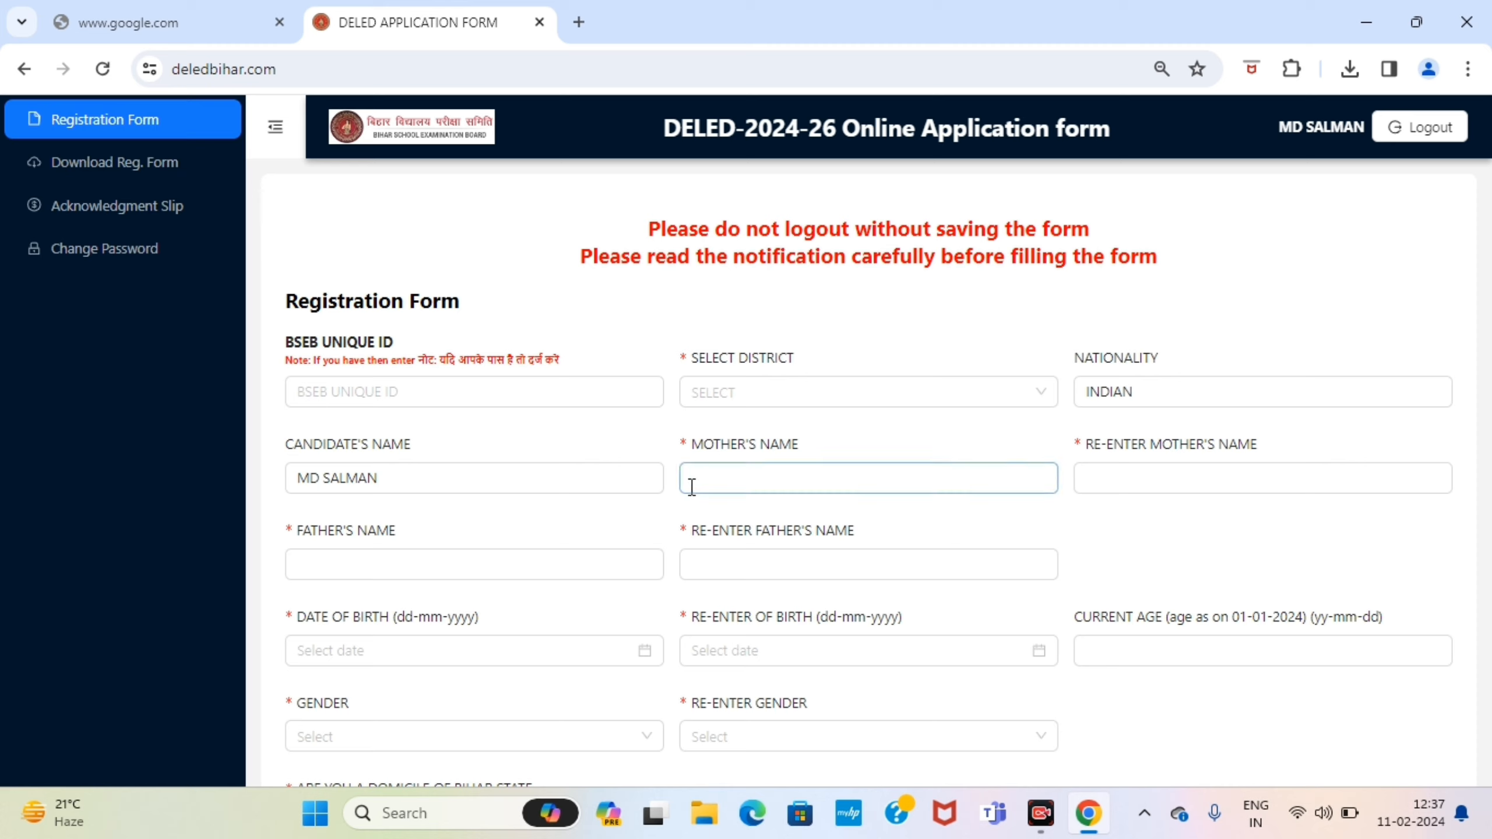
# Step: Examine the BSEB unique ID field, the district options down to OTHER STATE (99), and the nationality and mother's name fields
pyautogui.click(387, 401)
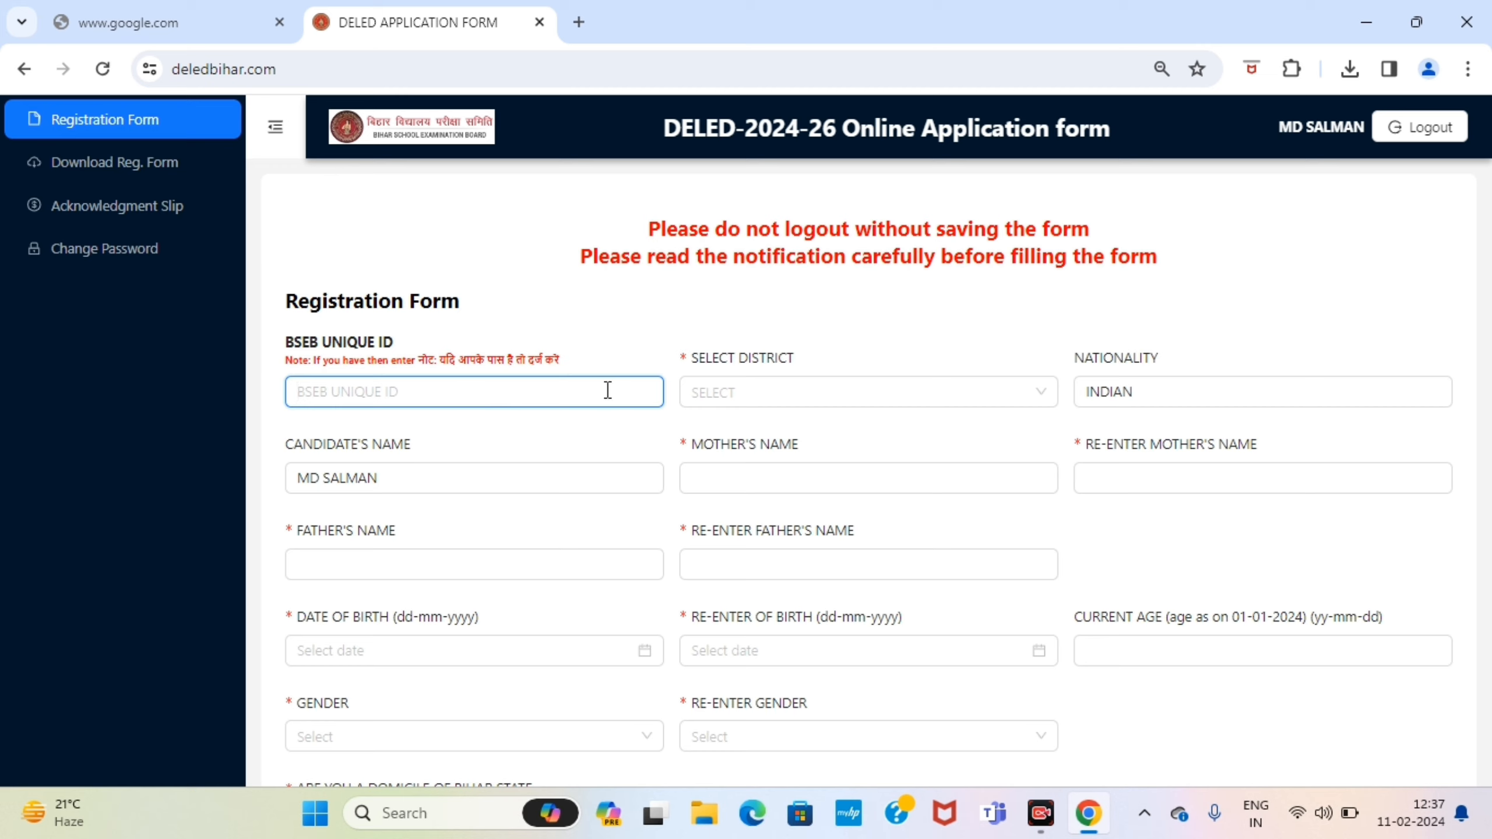
pyautogui.click(811, 405)
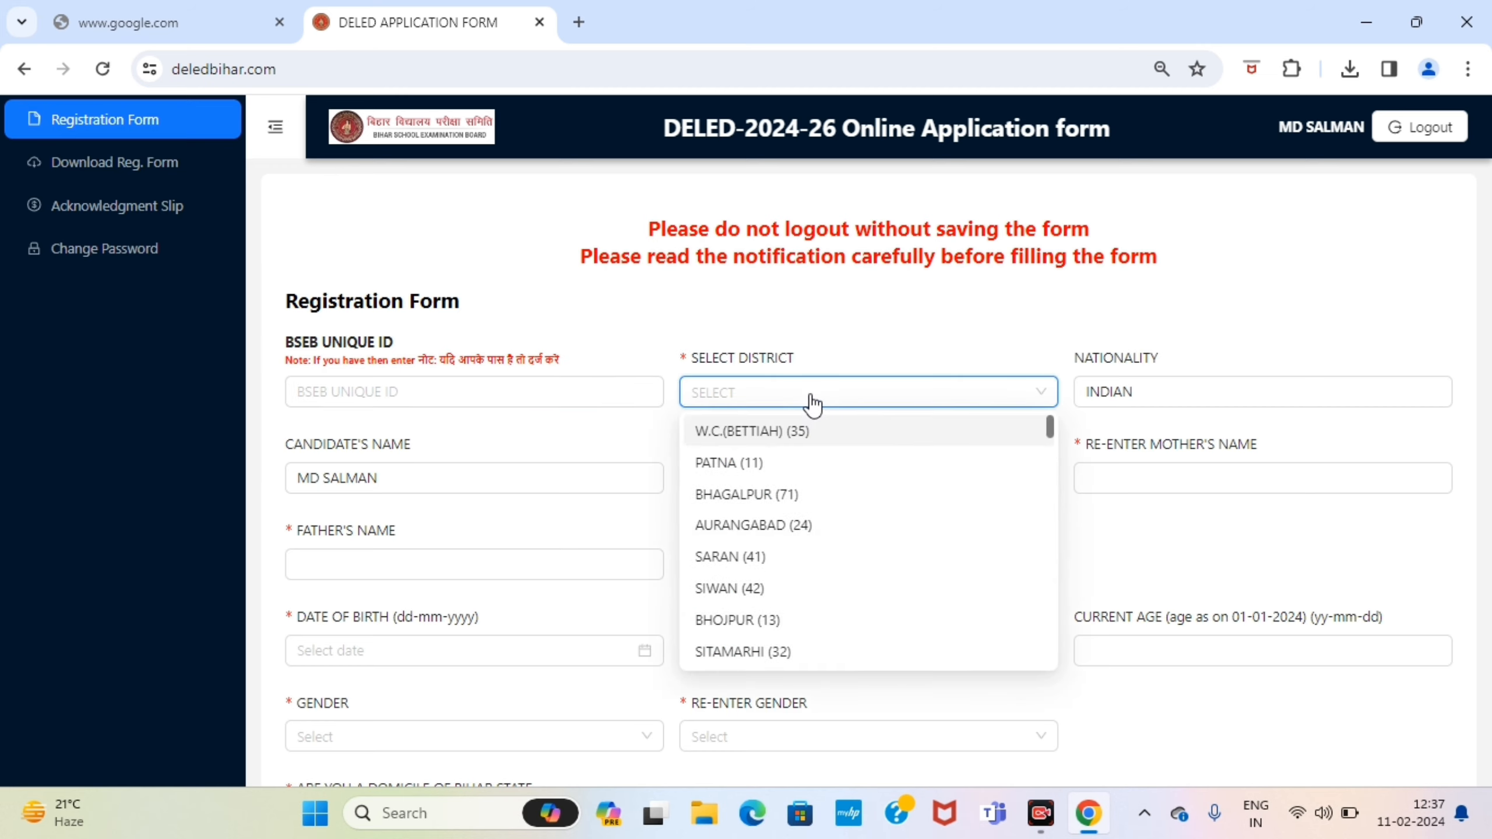
pyautogui.scroll(-20, 809, 480)
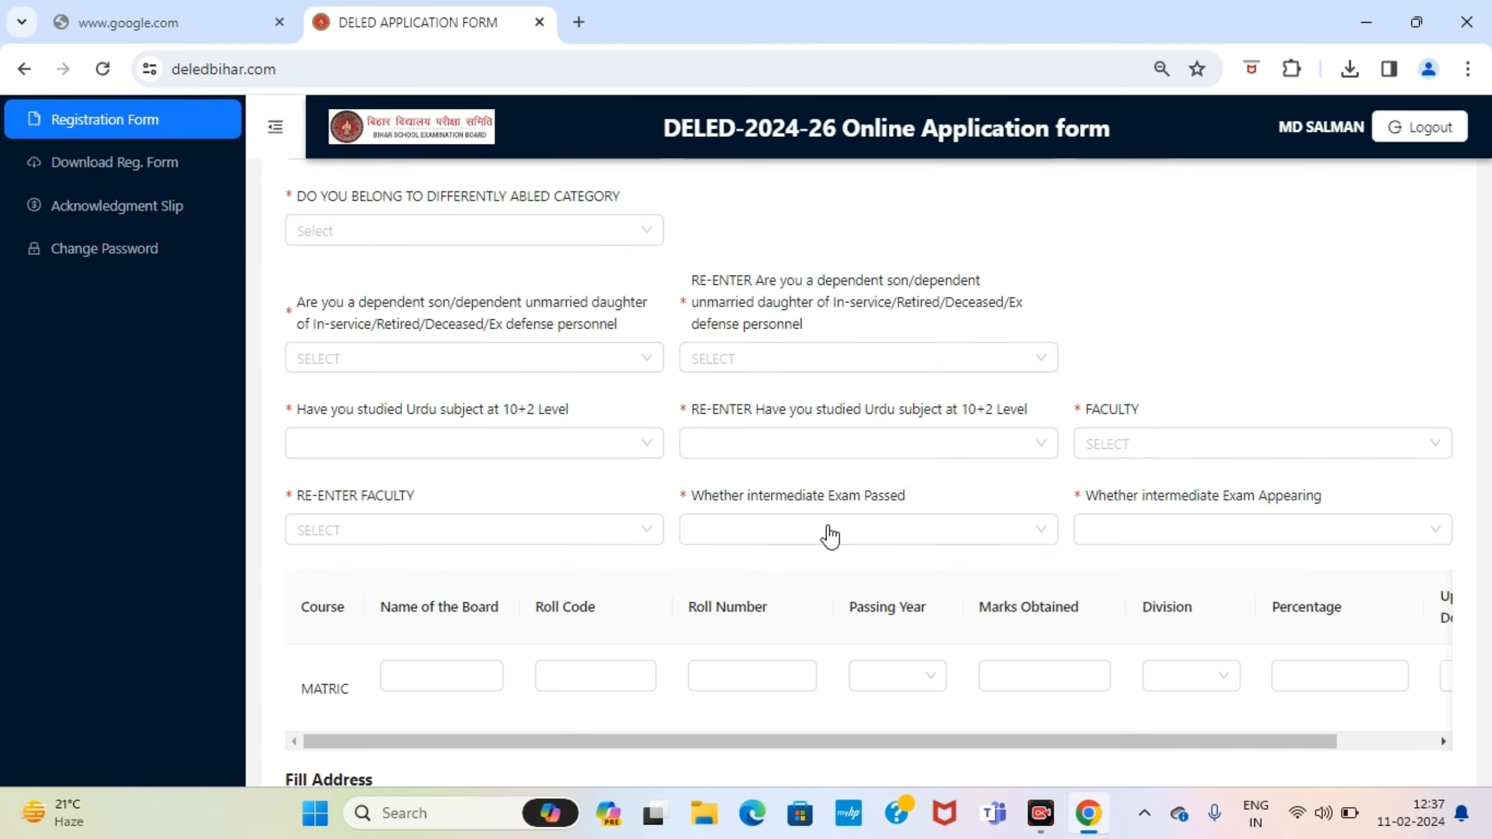
pyautogui.scroll(16, 816, 436)
pyautogui.scroll(-8, 808, 441)
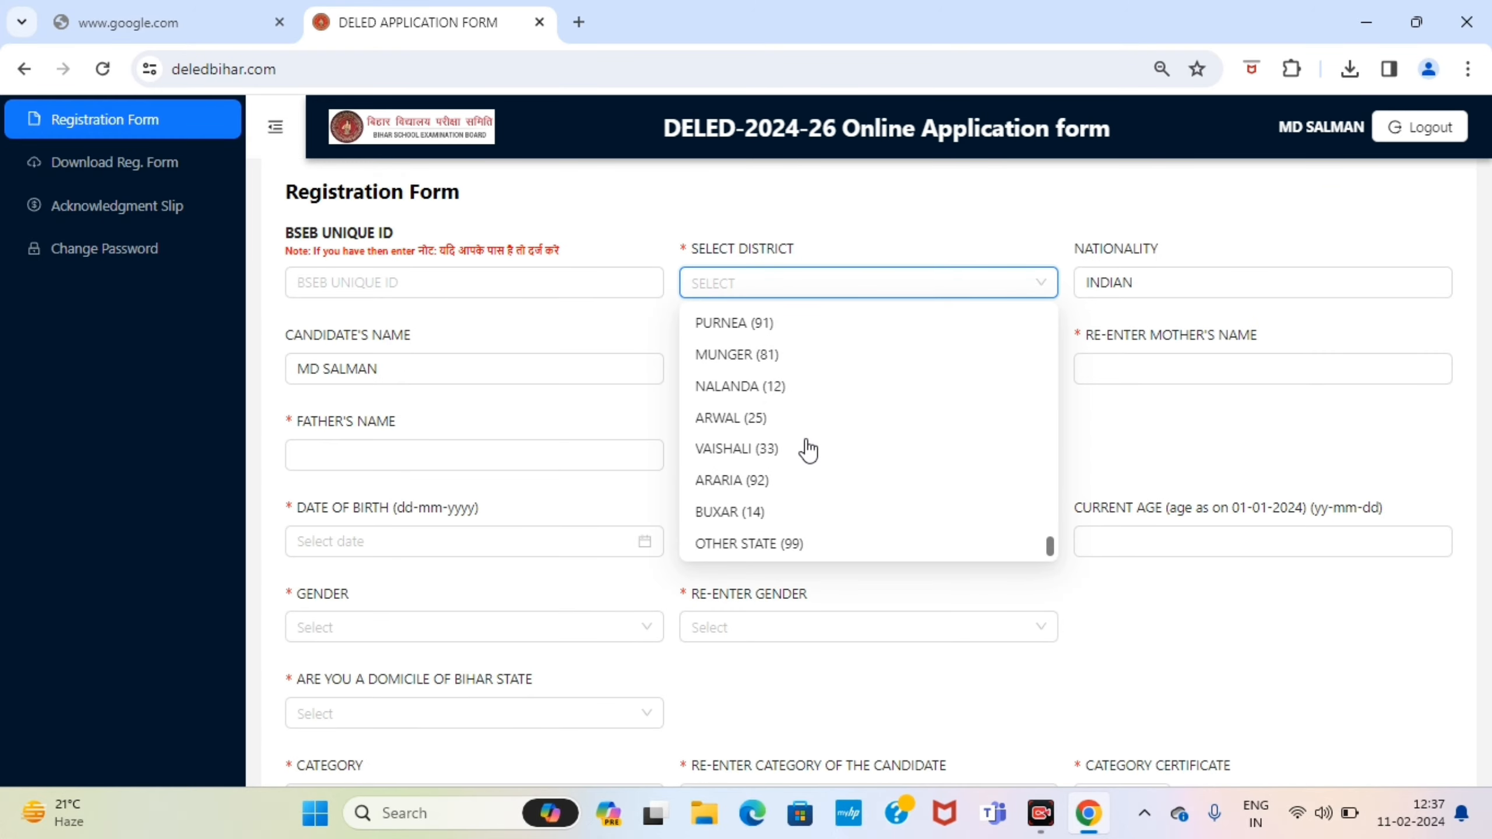
pyautogui.scroll(-8, 810, 444)
pyautogui.scroll(10, 825, 432)
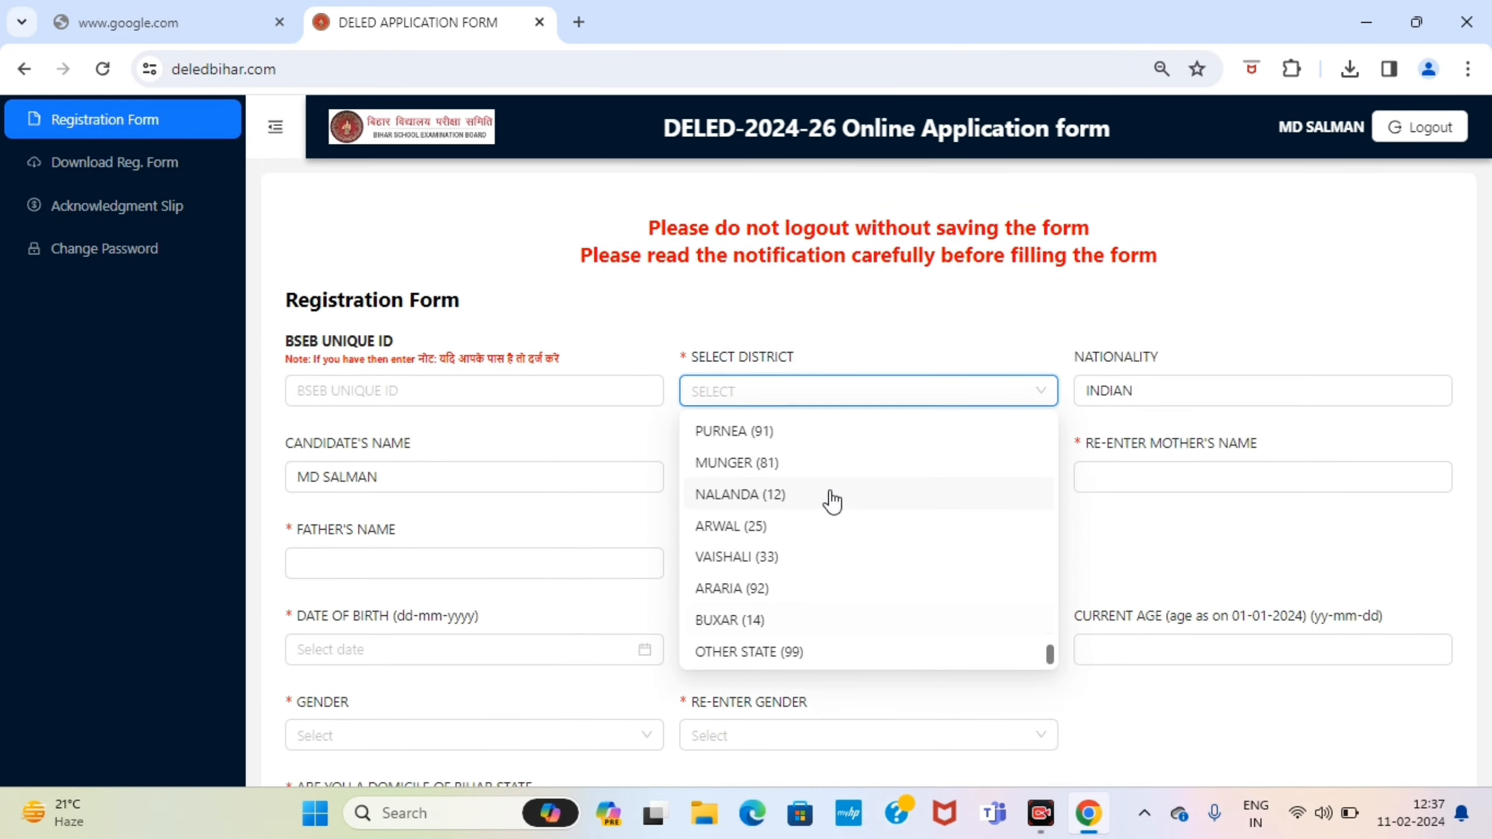
pyautogui.scroll(-10, 825, 491)
pyautogui.scroll(7, 821, 484)
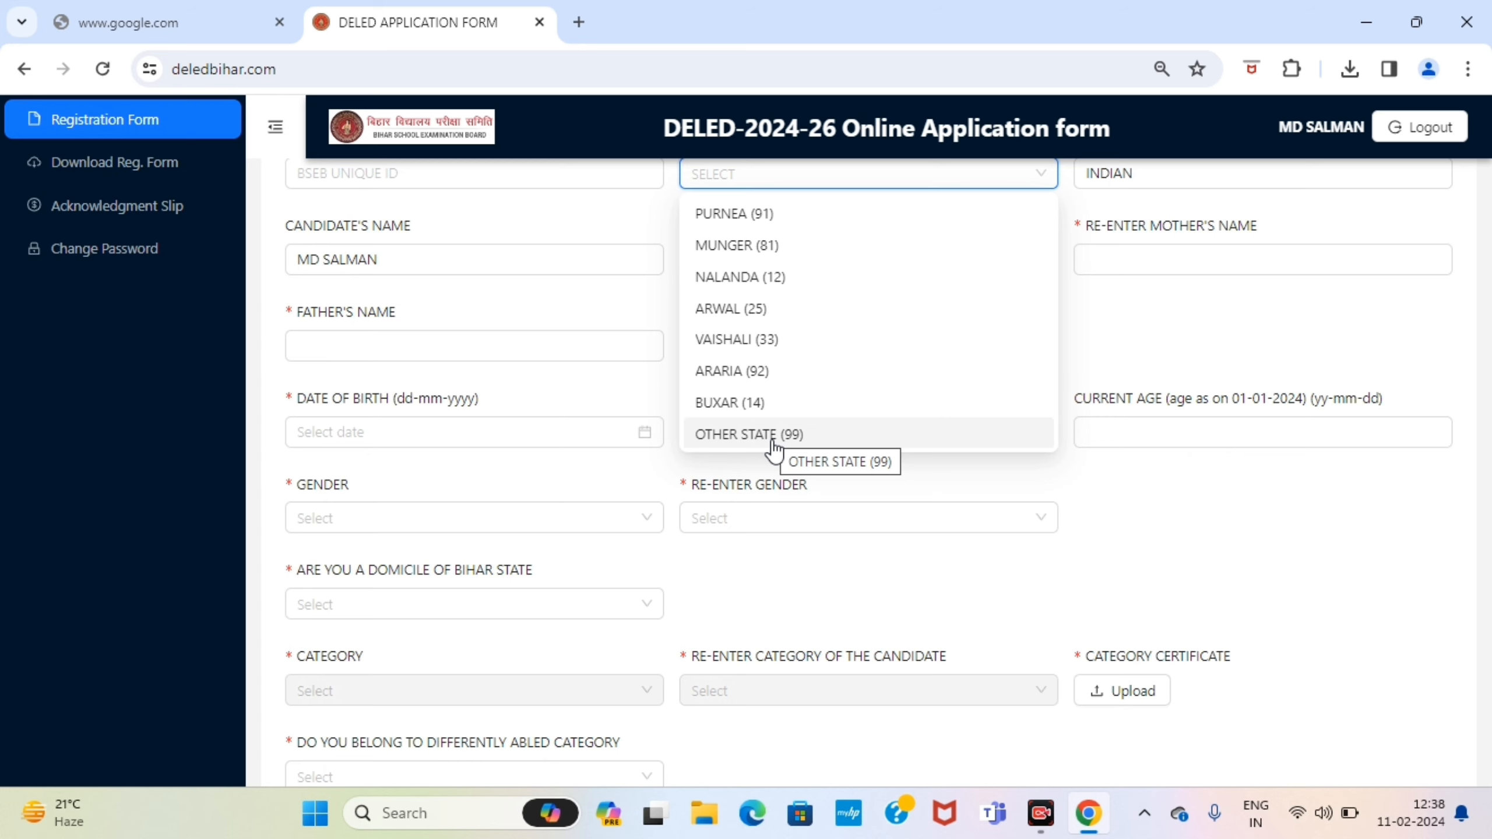
pyautogui.scroll(12, 807, 450)
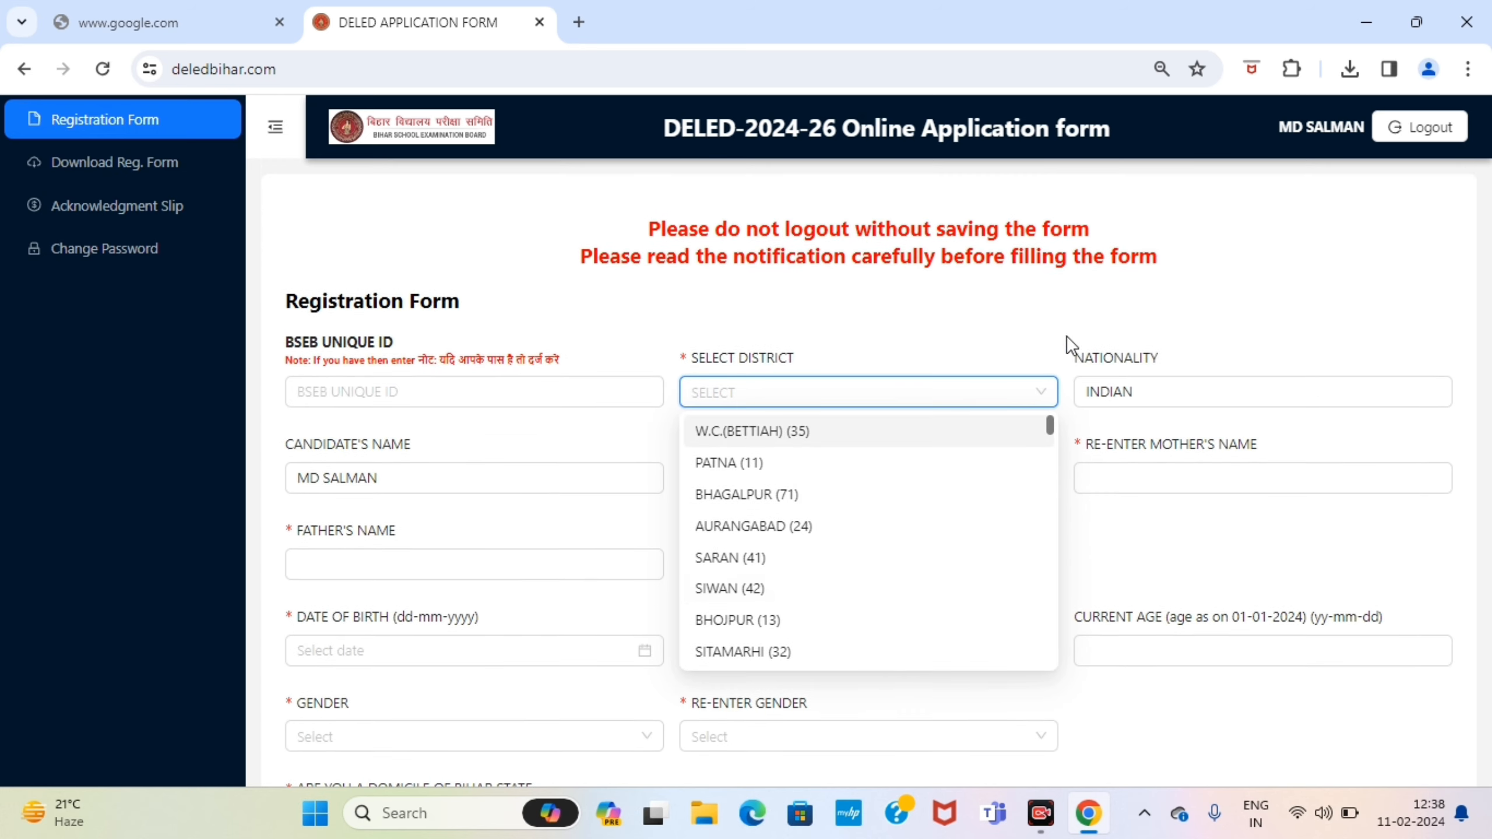
pyautogui.click(1067, 336)
pyautogui.click(1156, 398)
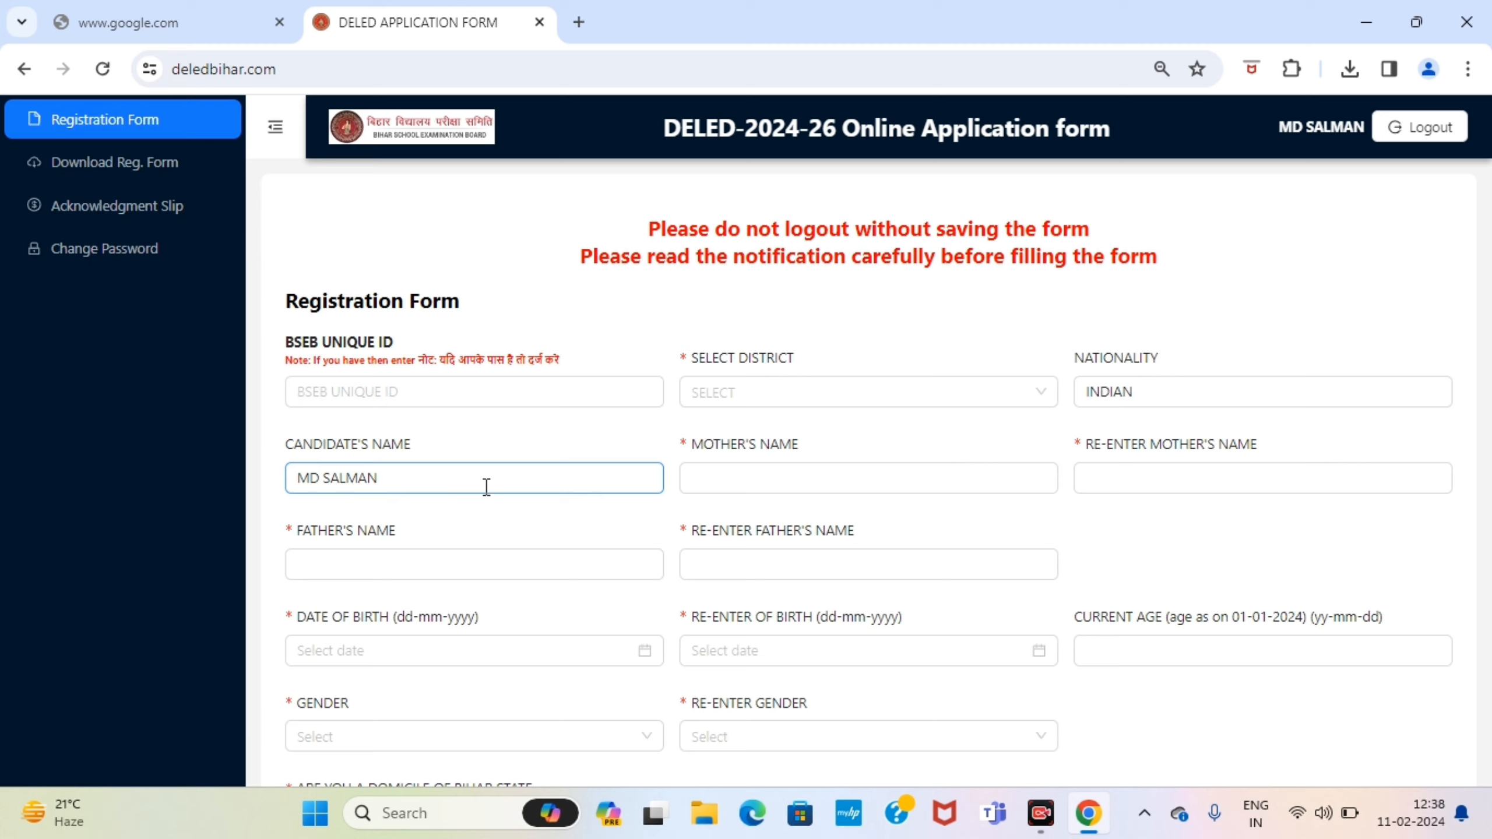
pyautogui.click(861, 474)
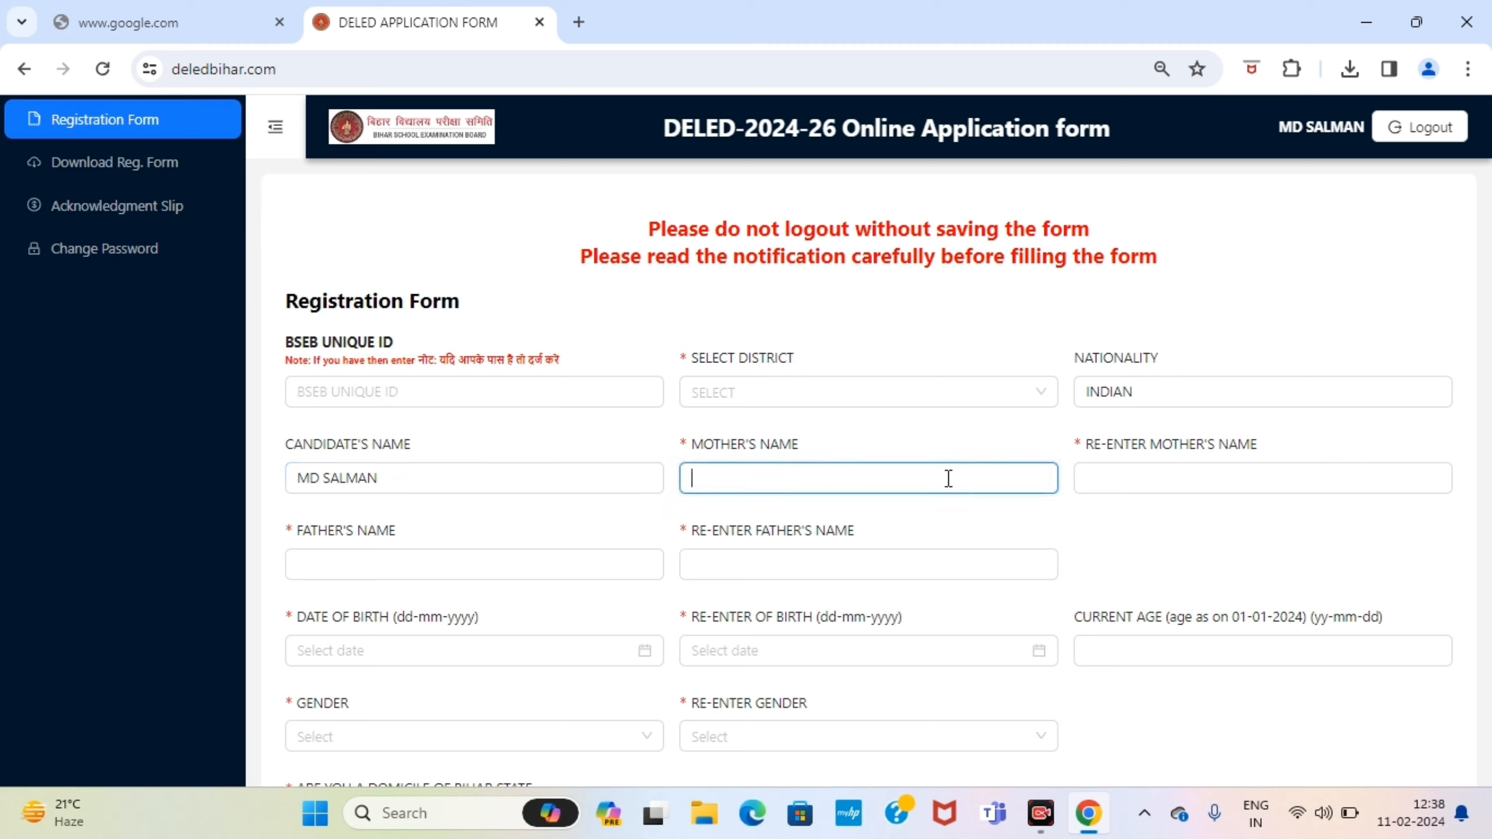
# Step: Examine the re-enter mother's name, father's name and re-enter father's name fields of the registration form
pyautogui.click(1166, 470)
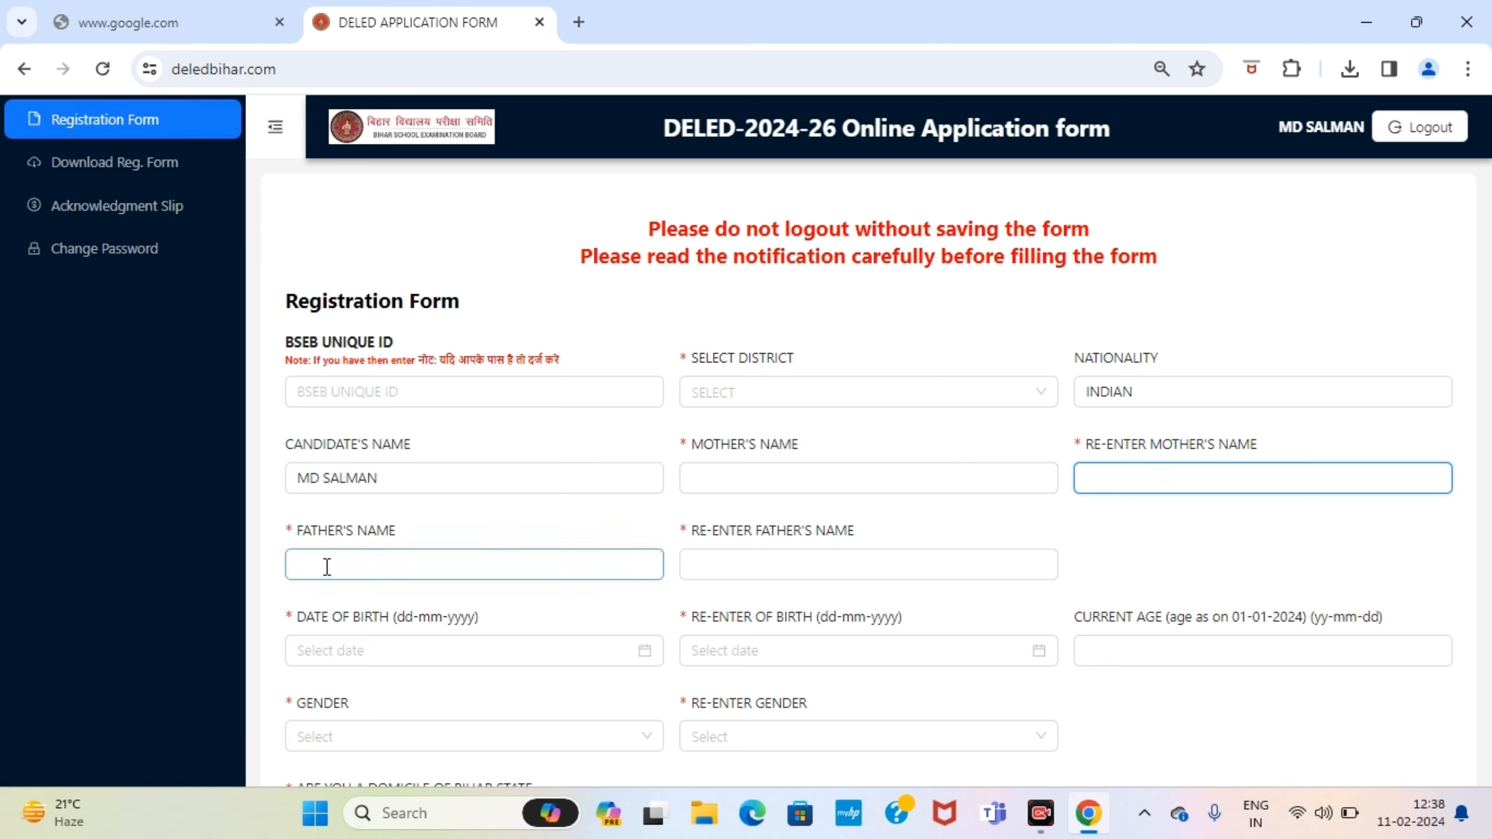
pyautogui.click(395, 564)
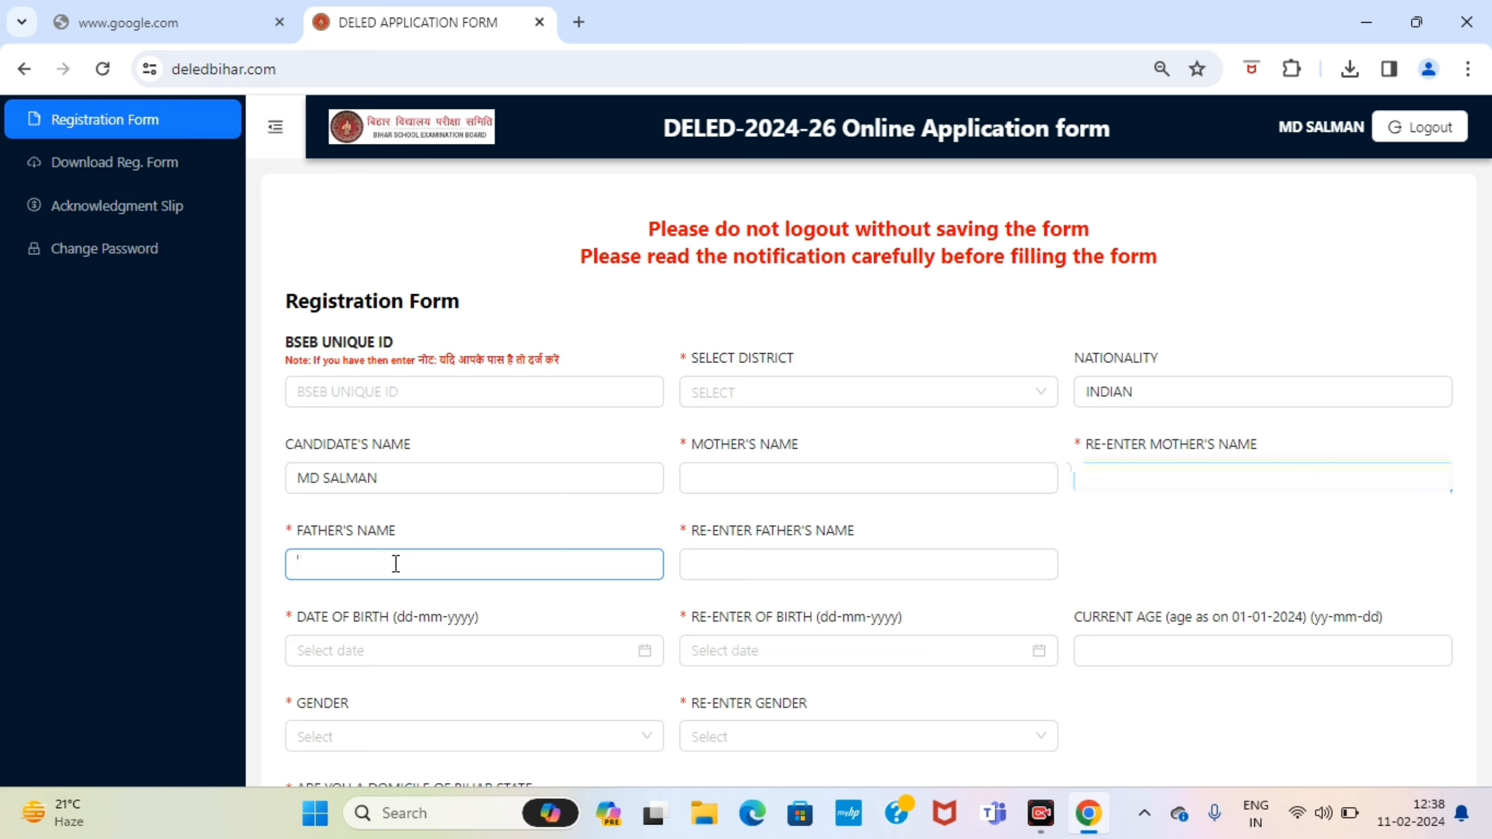
pyautogui.click(740, 556)
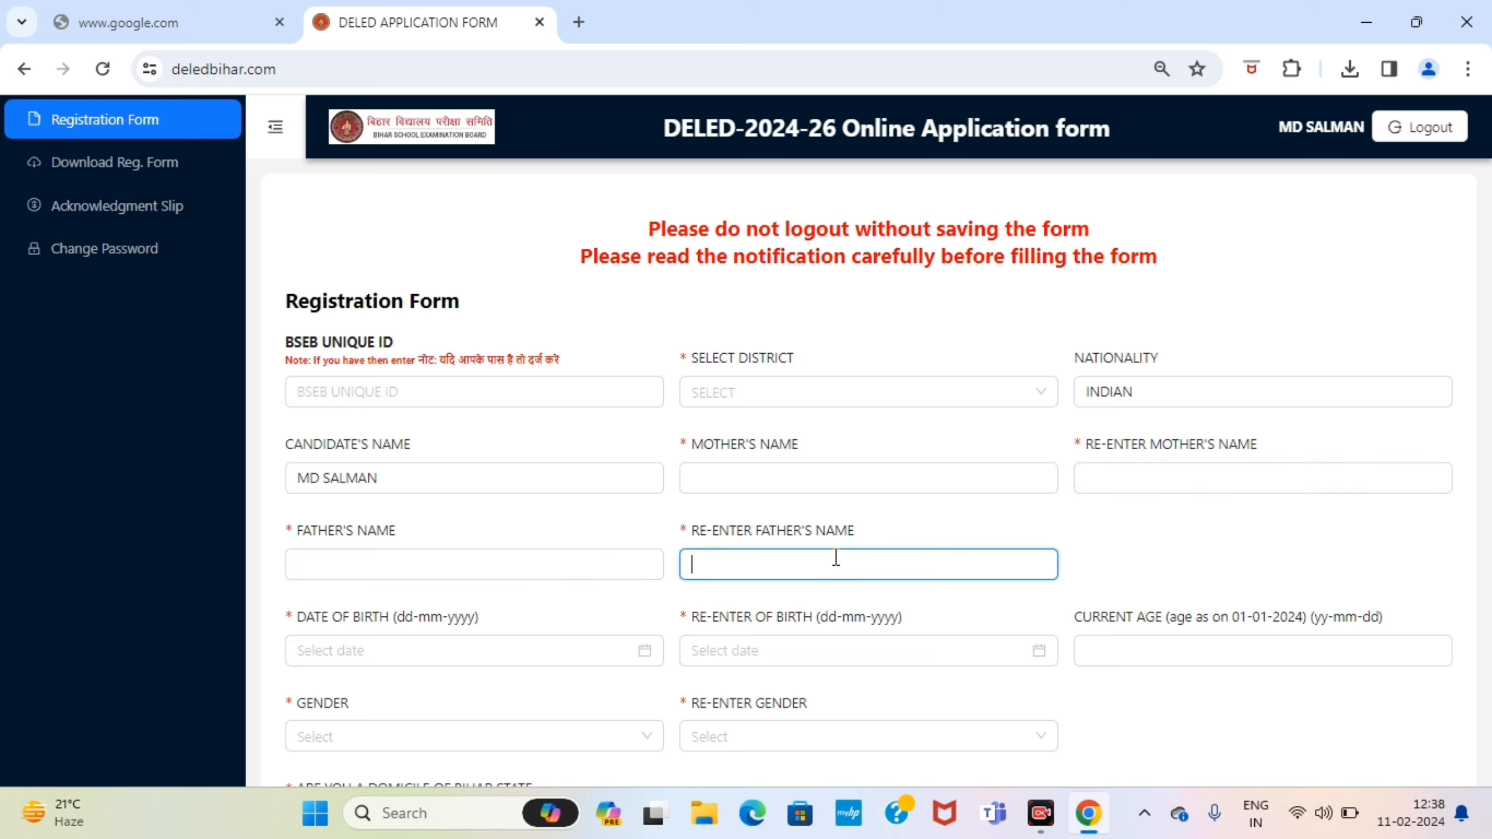
pyautogui.scroll(-2, 836, 558)
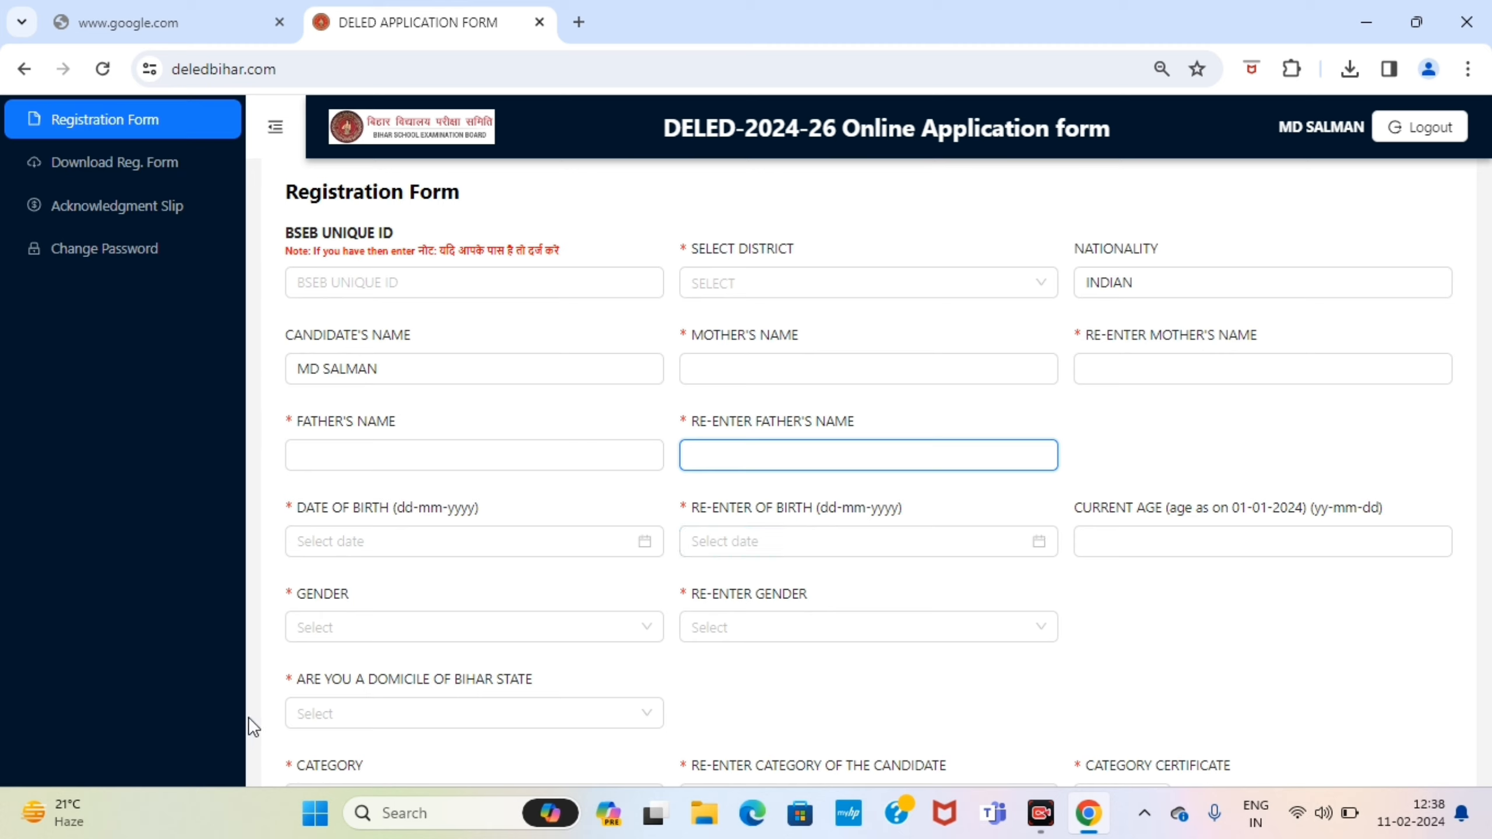
# Step: Enter the candidate's date of birth in the first date of birth field
pyautogui.click(359, 541)
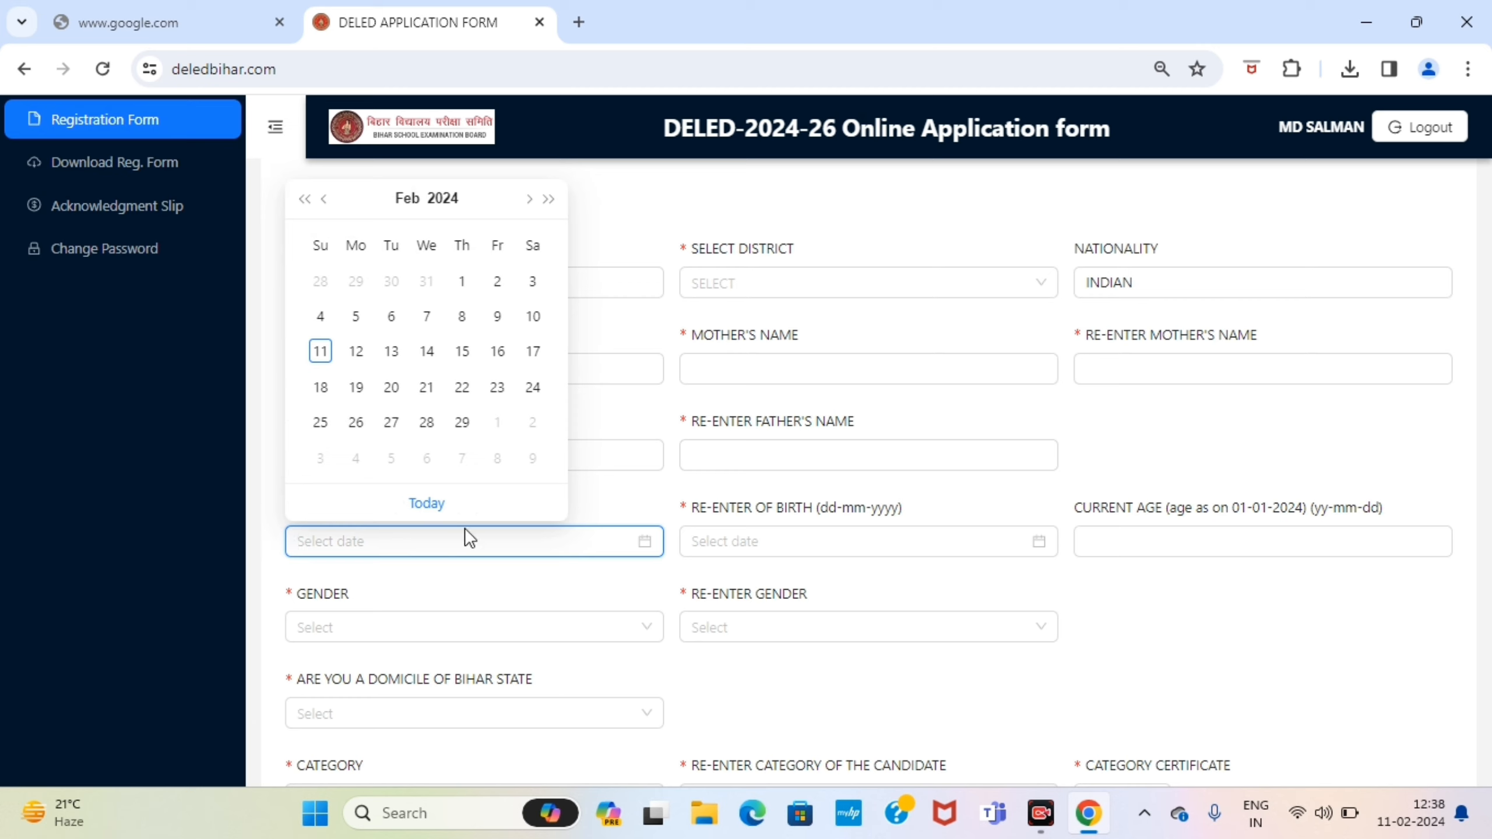
pyautogui.click(790, 537)
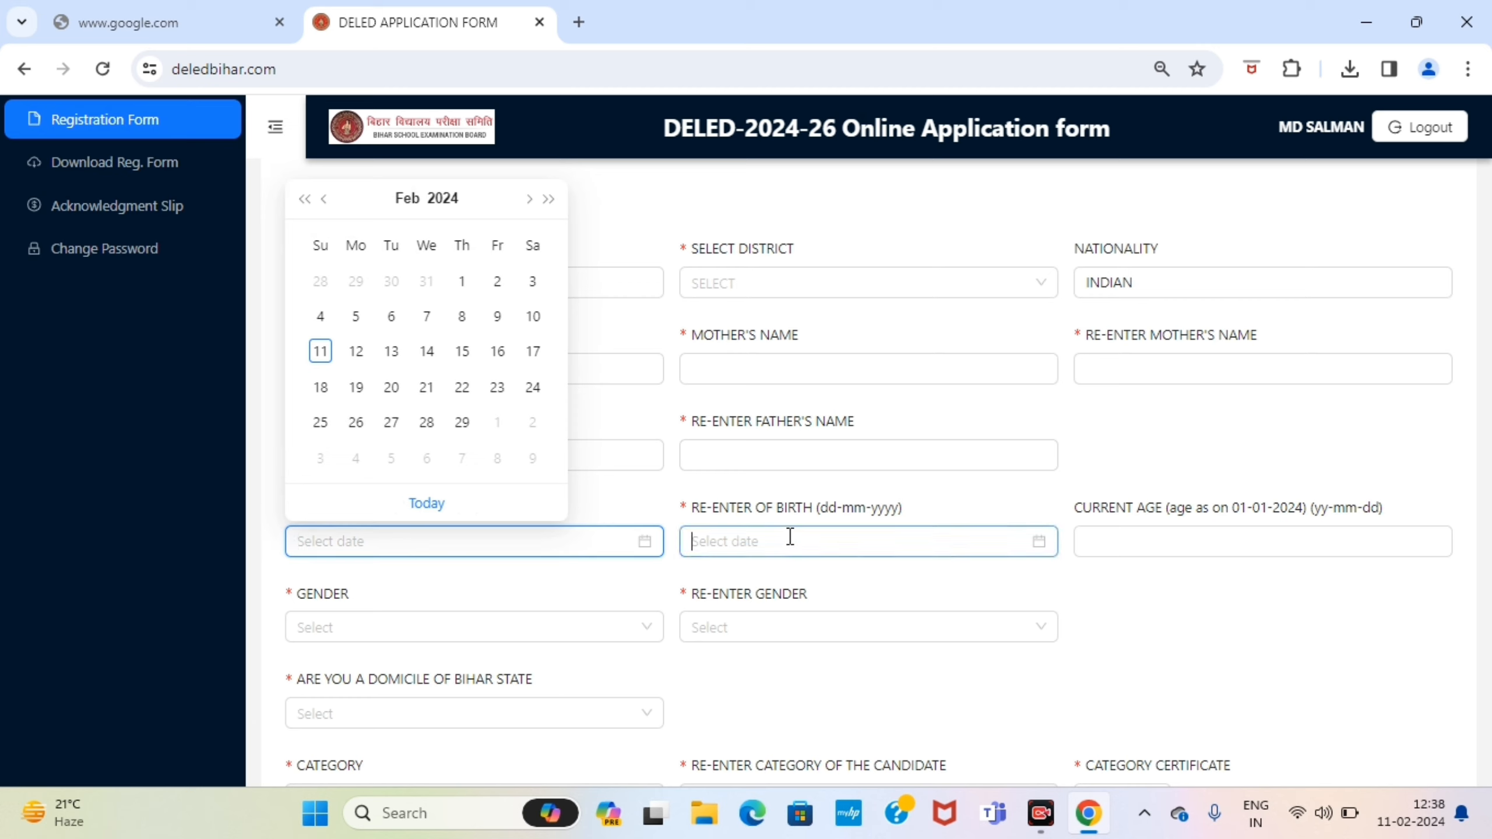
pyautogui.click(1176, 534)
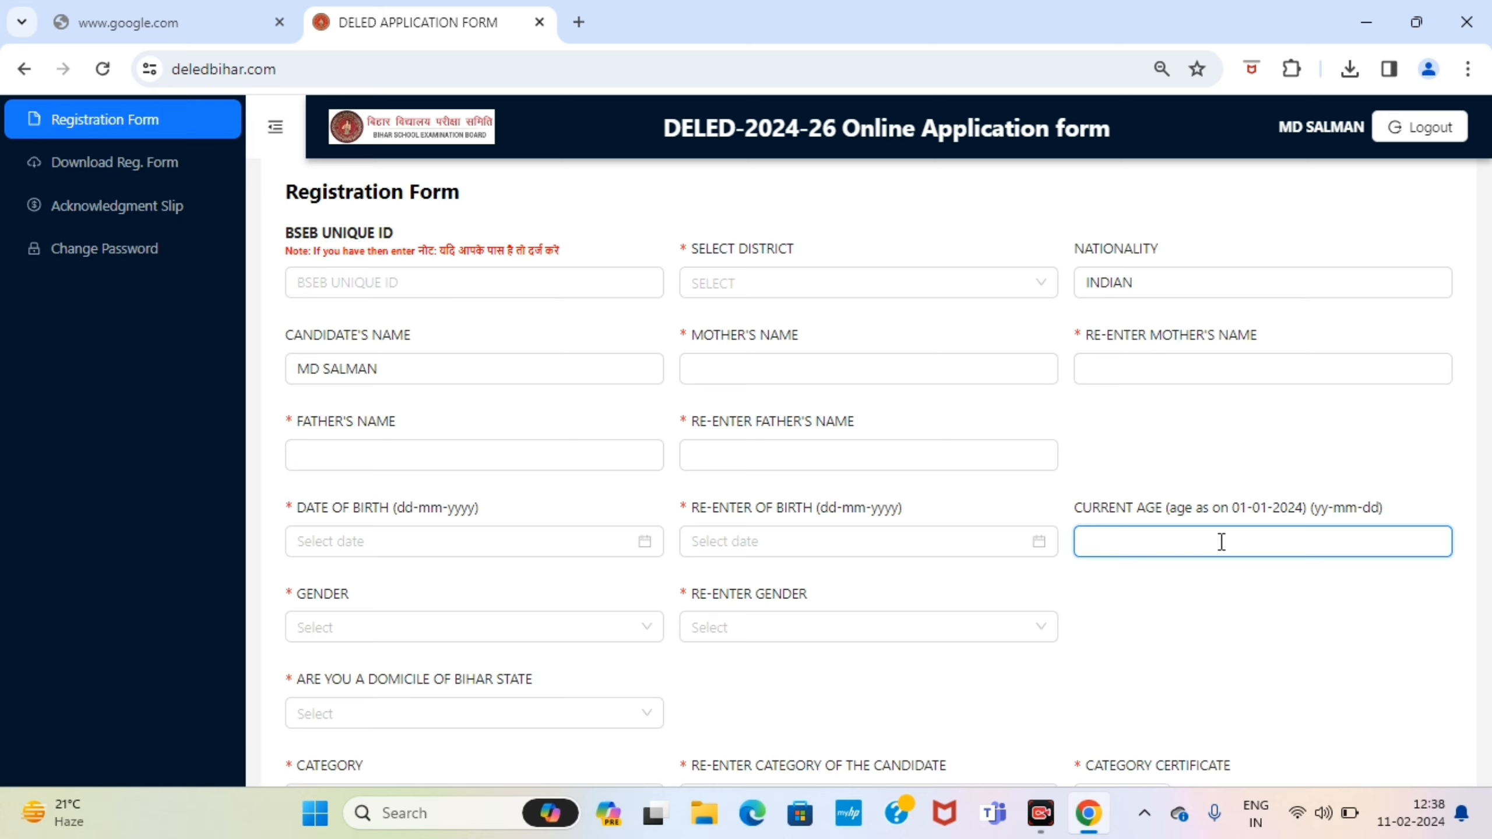
pyautogui.click(649, 542)
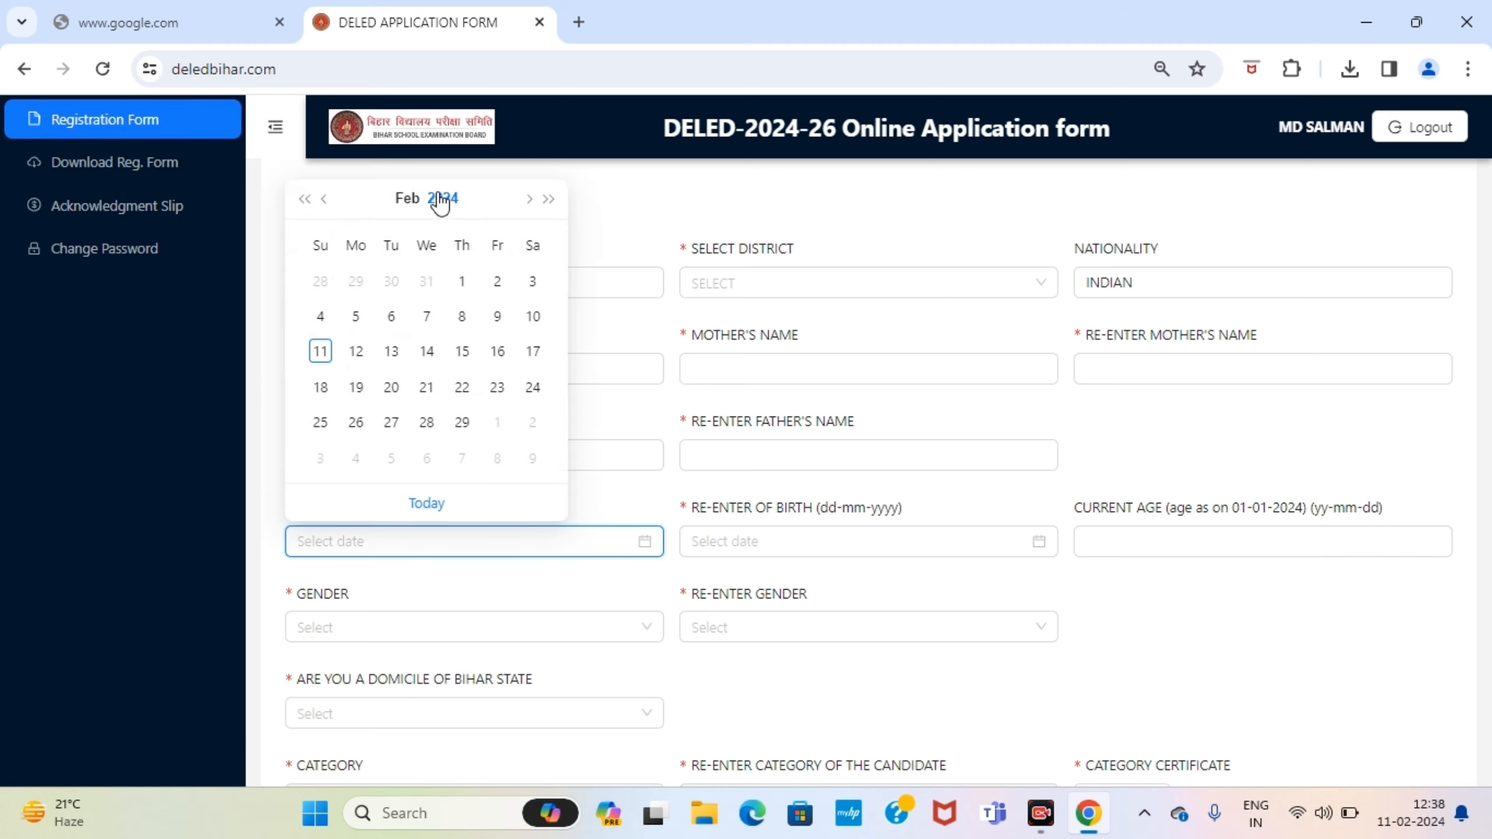
pyautogui.click(443, 198)
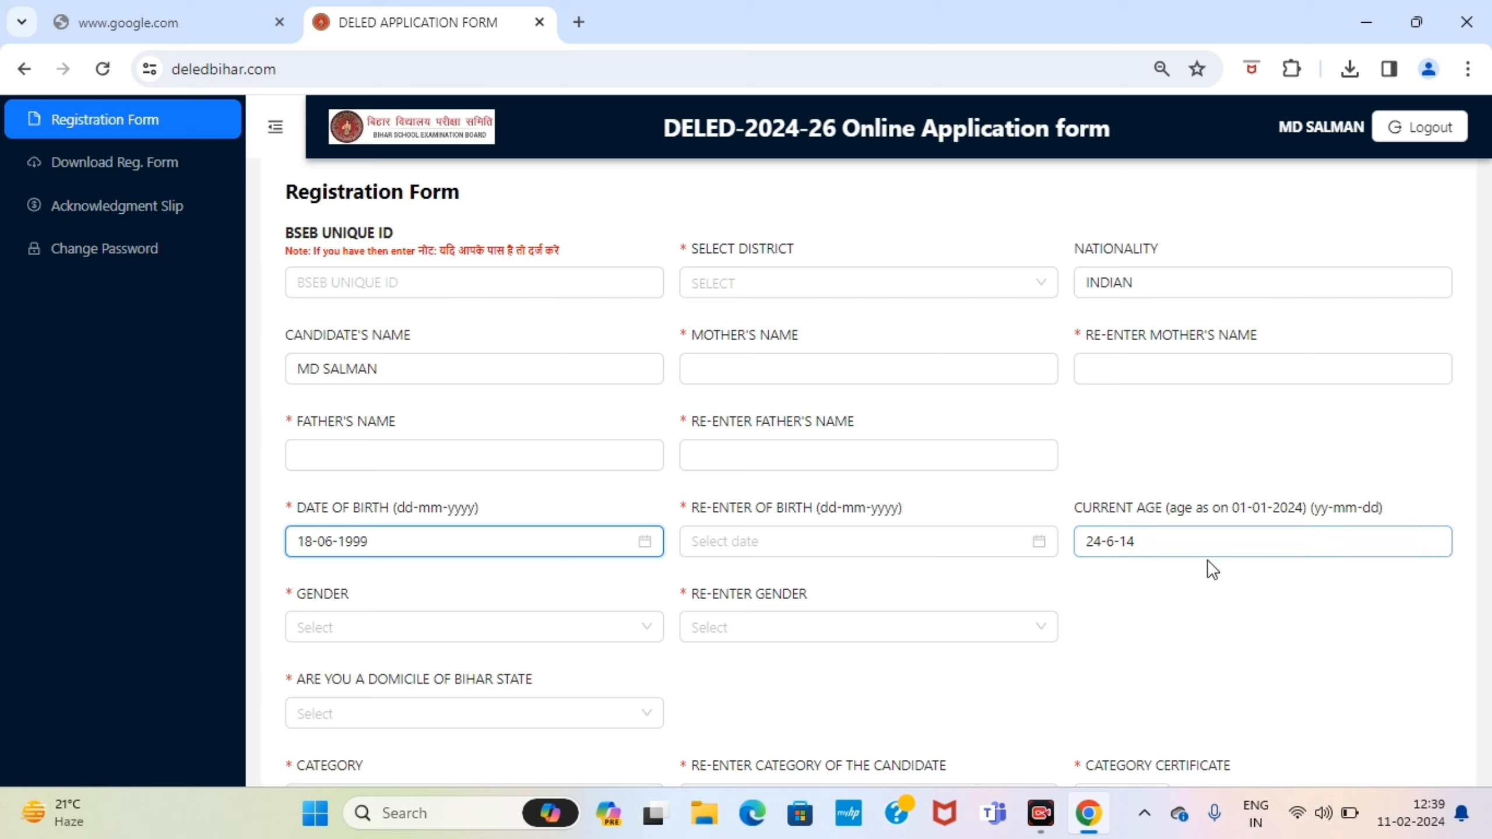
# Step: Set both the gender and the re-entered gender to MALE
pyautogui.scroll(-2, 977, 505)
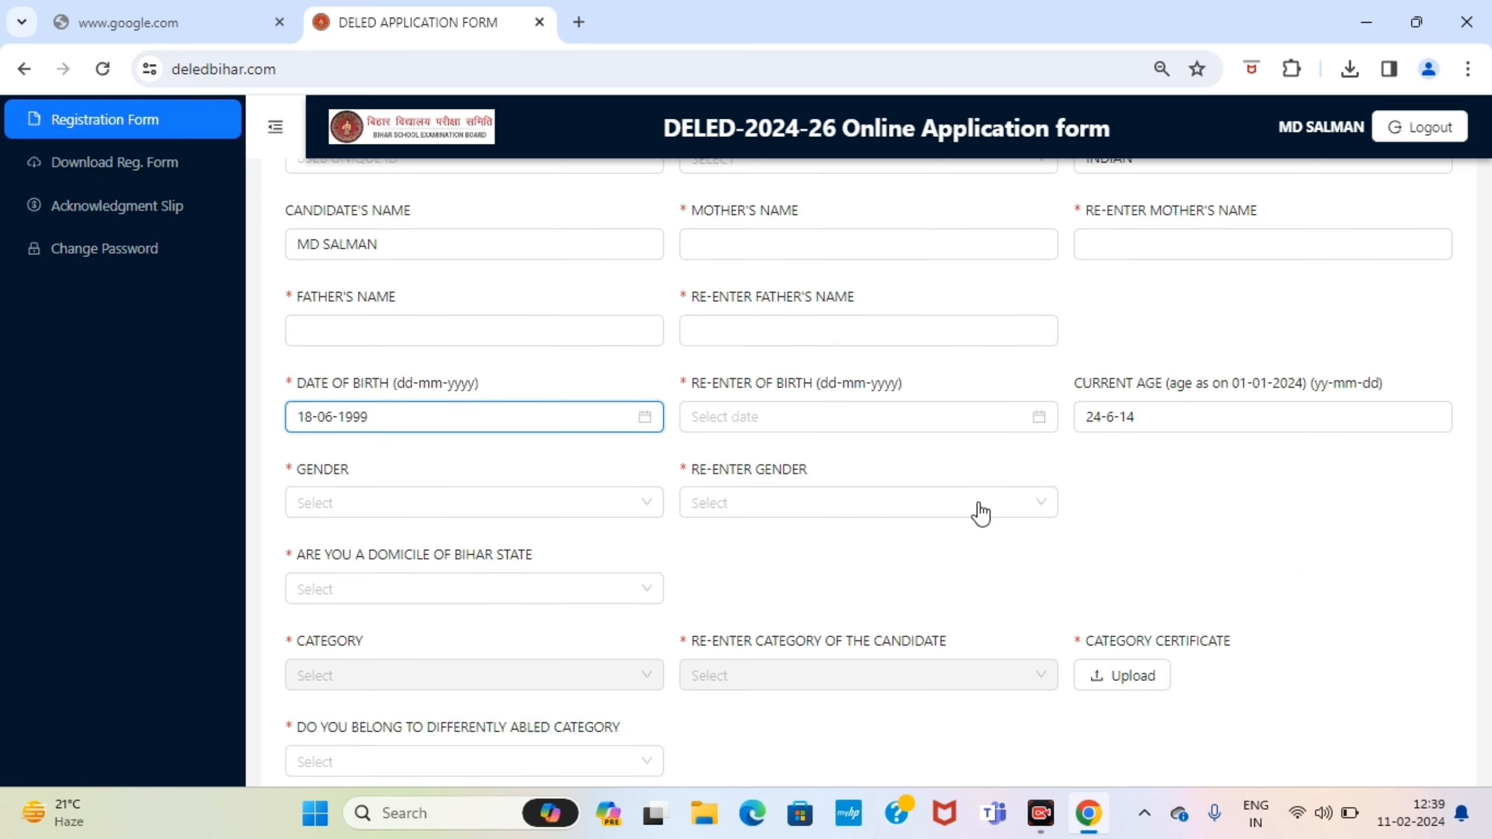
pyautogui.scroll(-2, 979, 513)
pyautogui.click(400, 429)
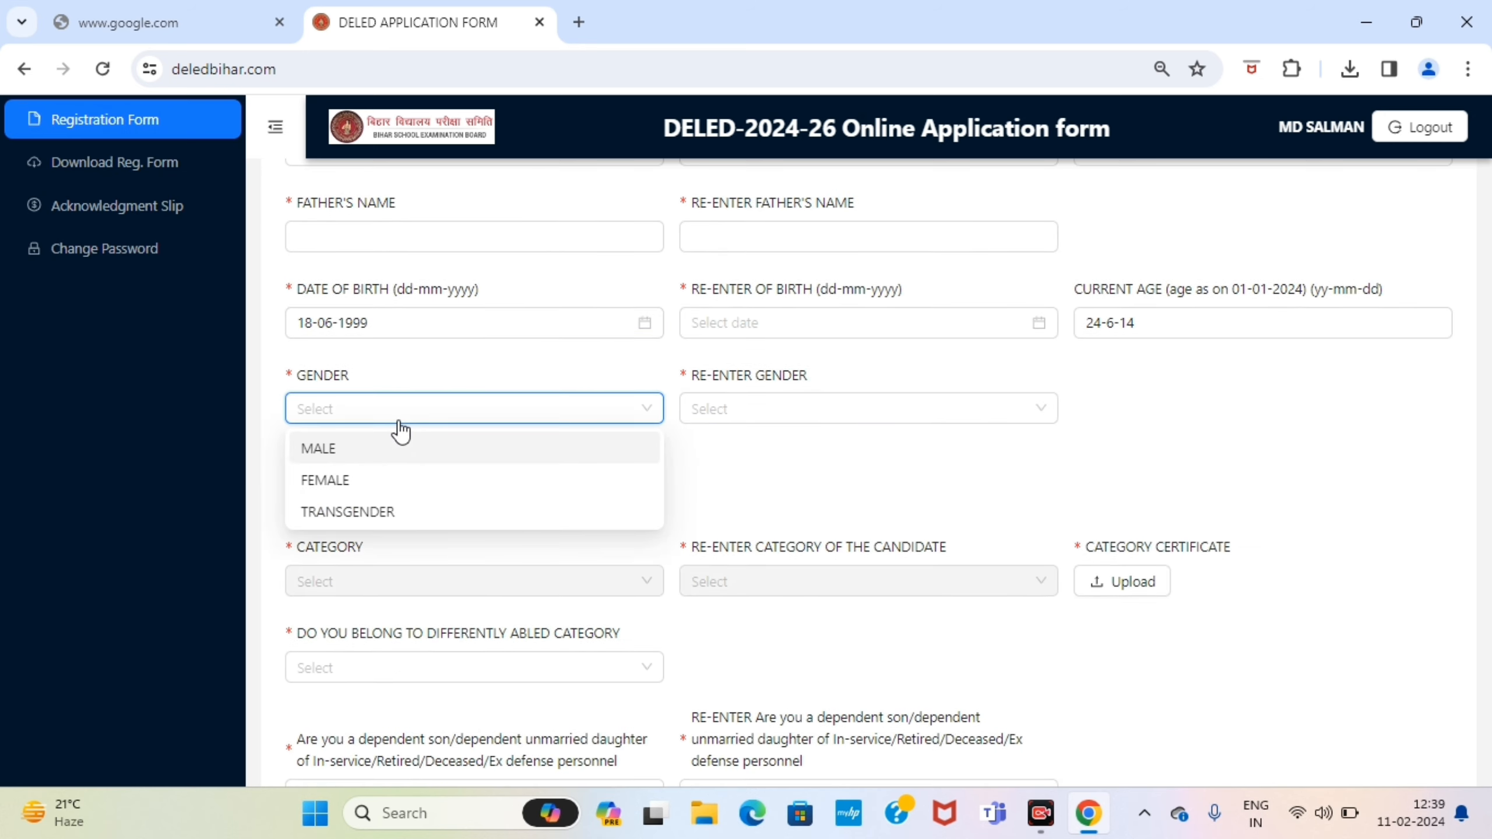
pyautogui.click(369, 453)
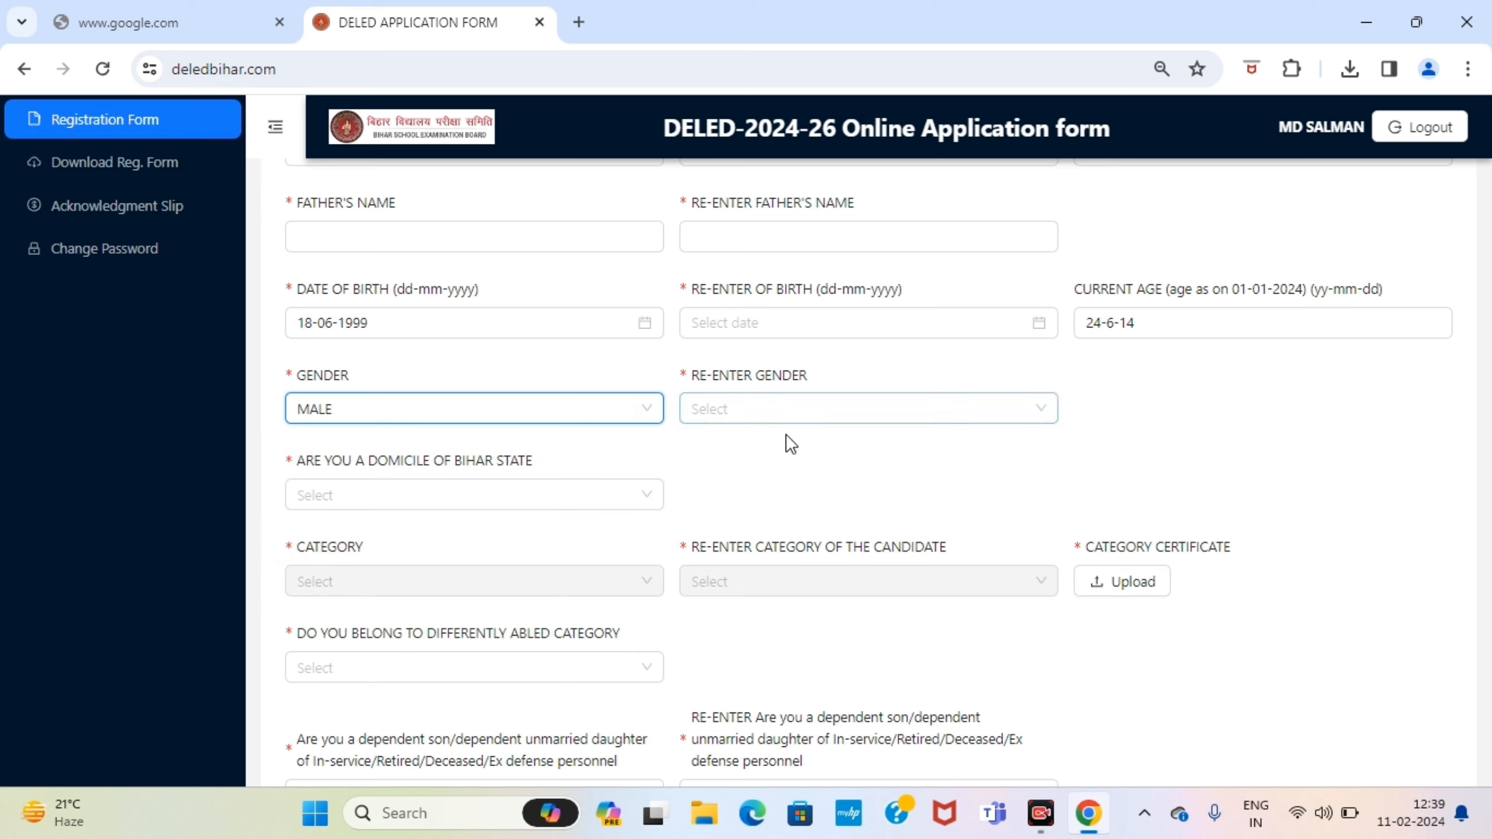
pyautogui.click(820, 410)
pyautogui.click(750, 447)
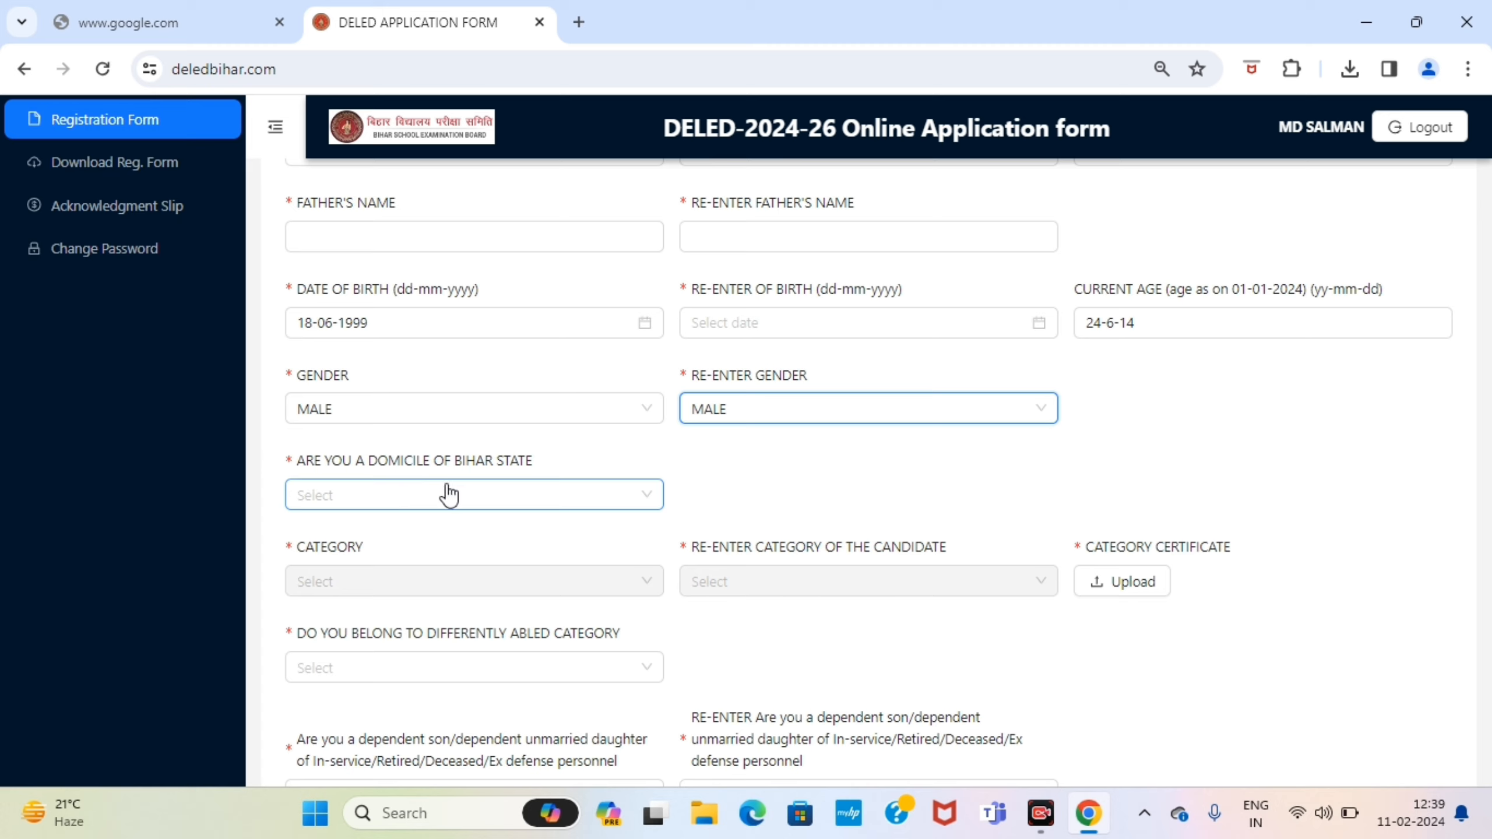
# Step: Answer the Bihar state domicile question with NO
pyautogui.click(510, 507)
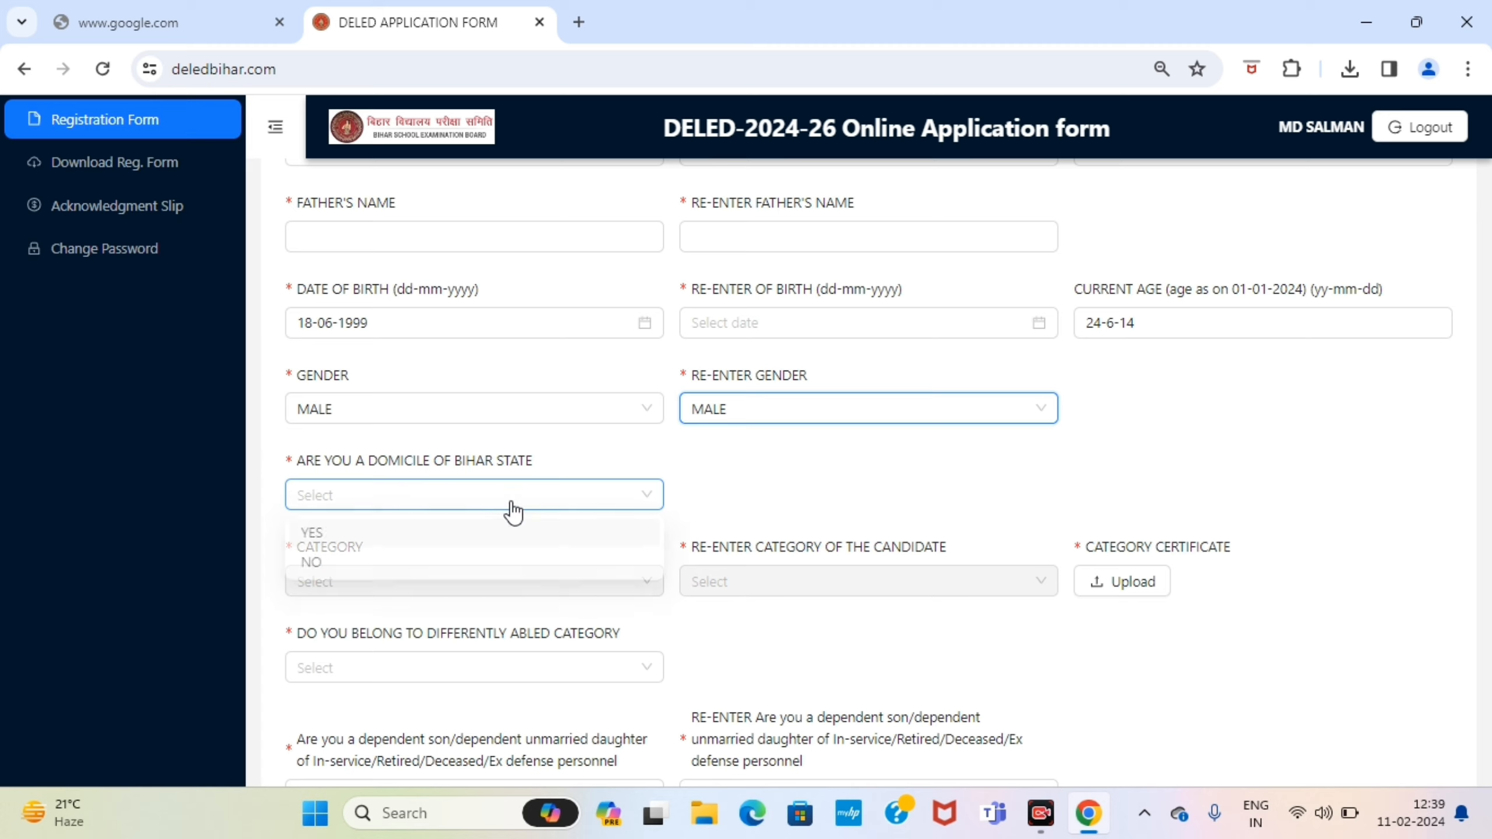
pyautogui.click(320, 571)
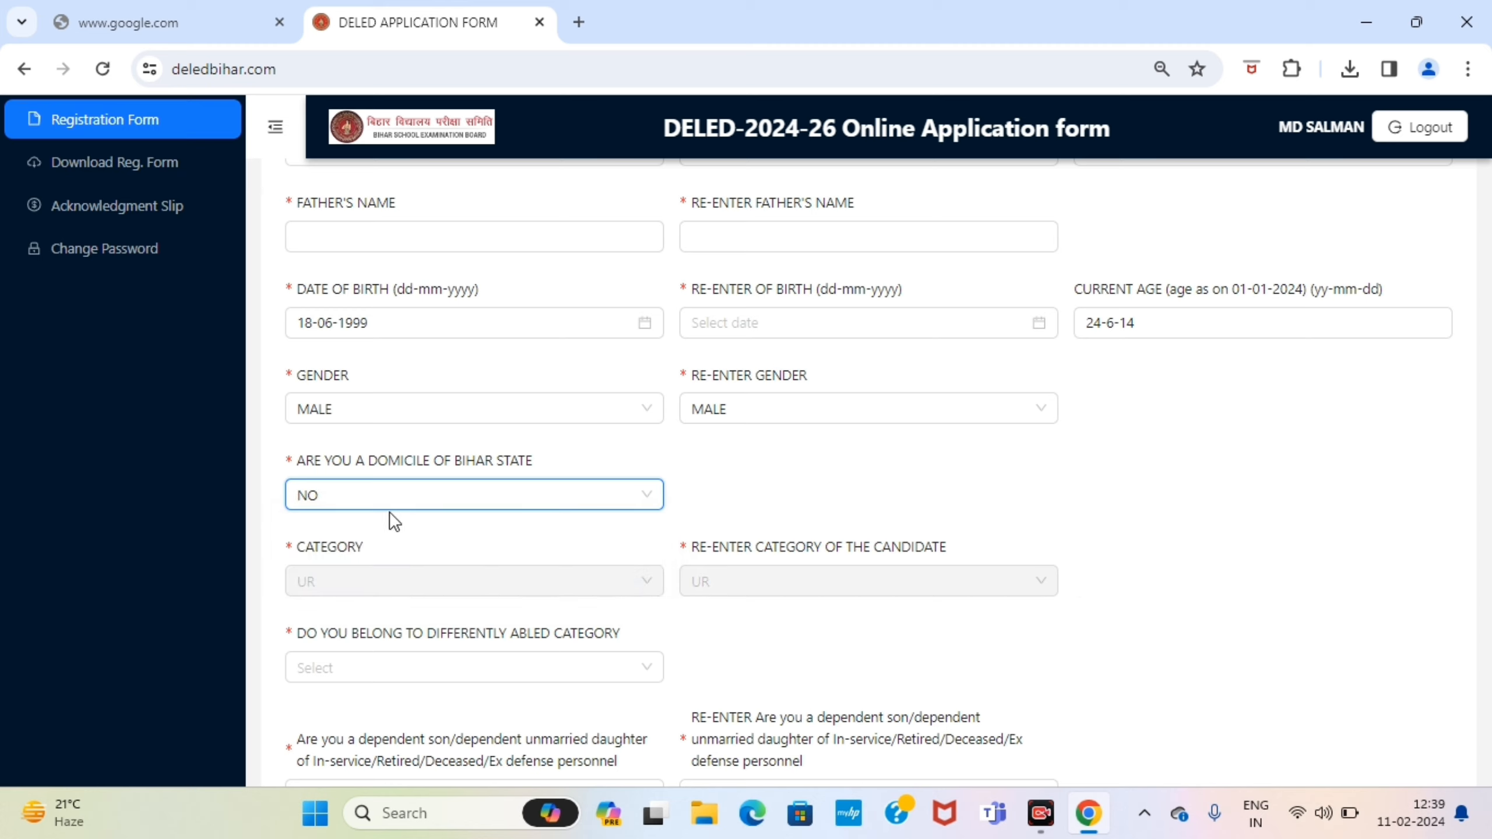
pyautogui.click(433, 499)
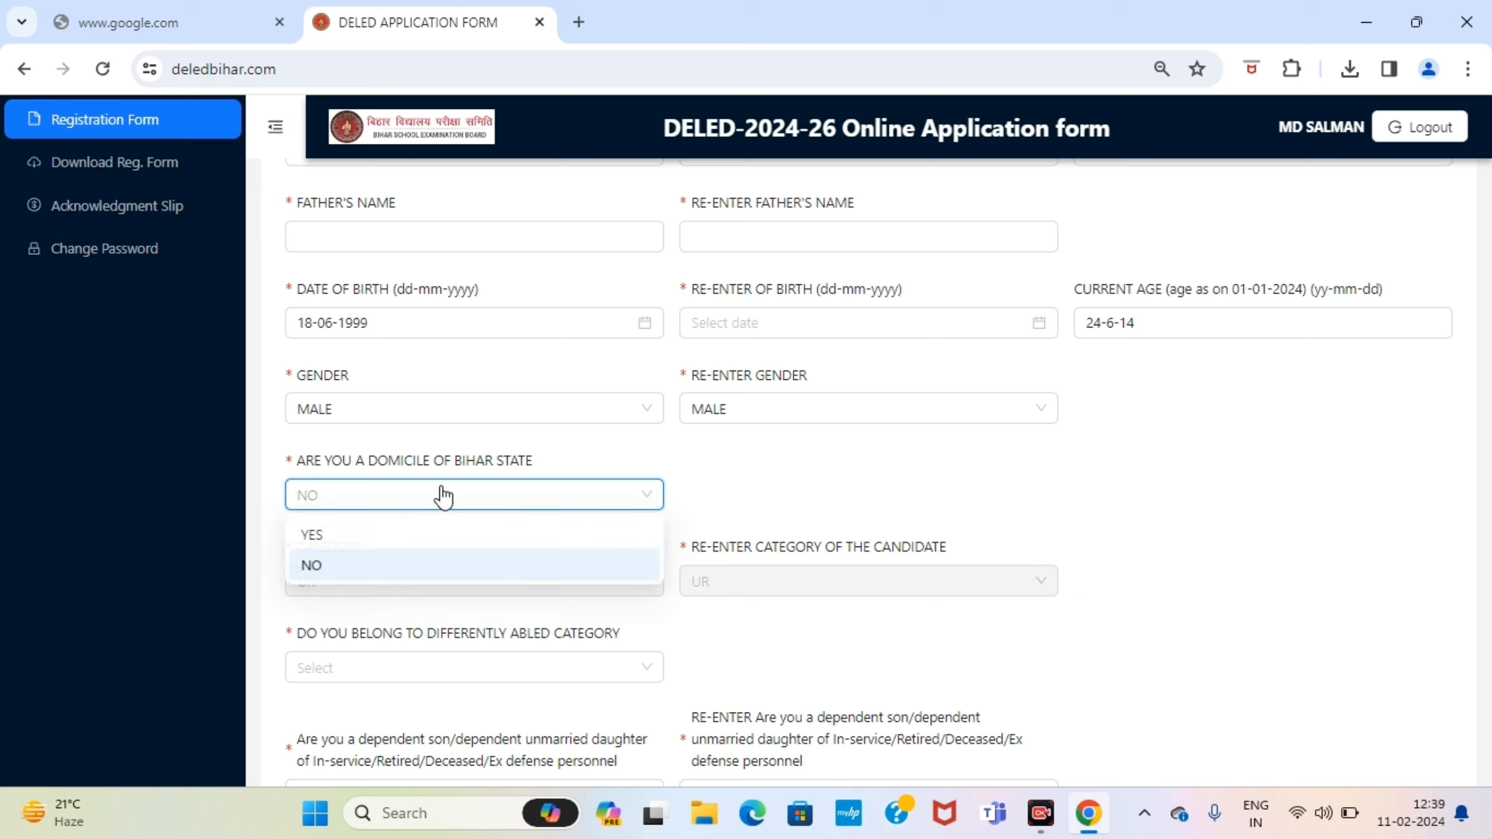
pyautogui.click(323, 568)
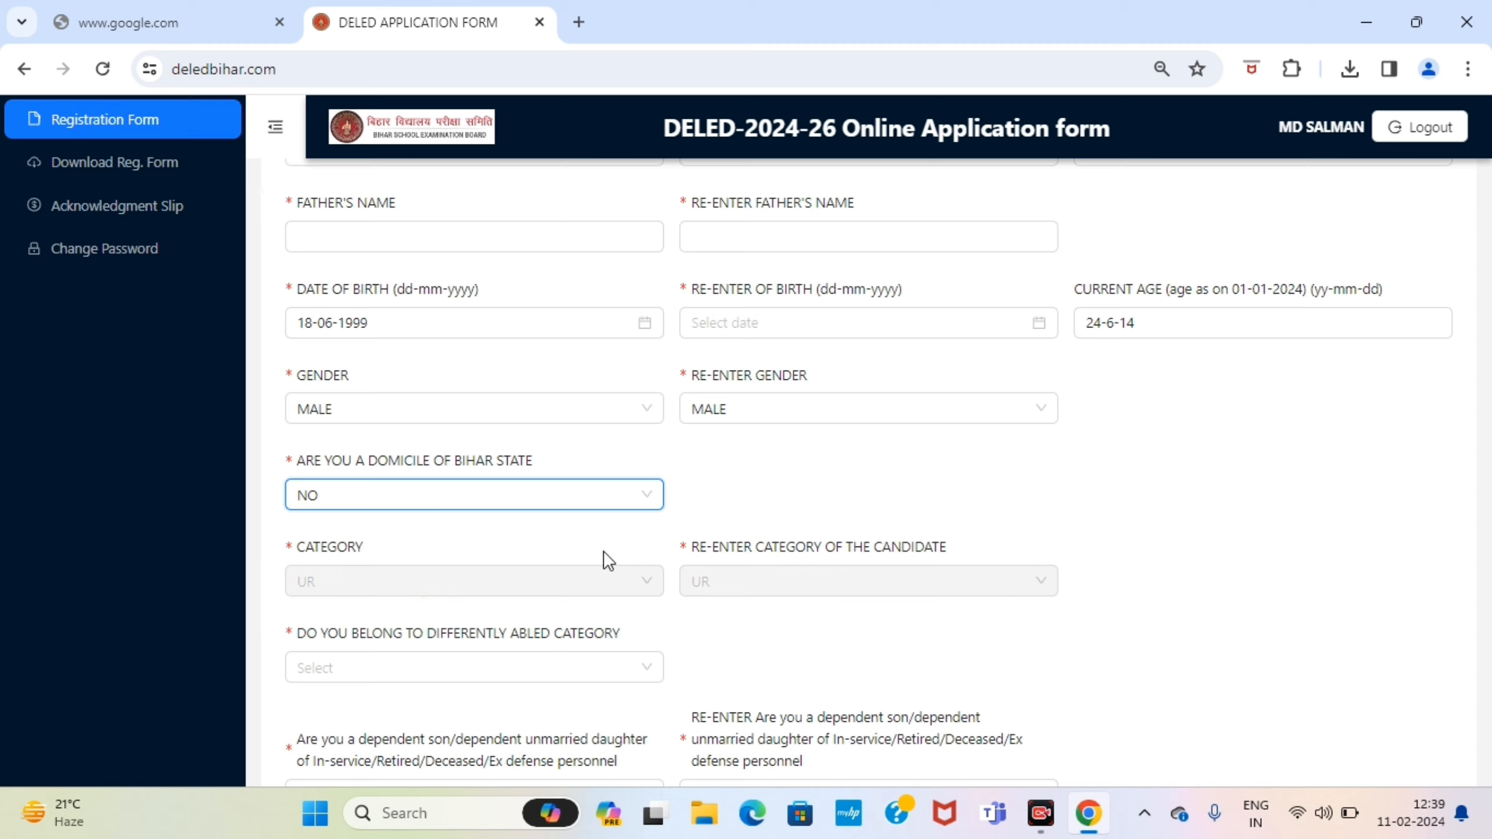
# Step: Set the Bihar state domicile answer to YES and upload the domicile certificate
pyautogui.click(437, 505)
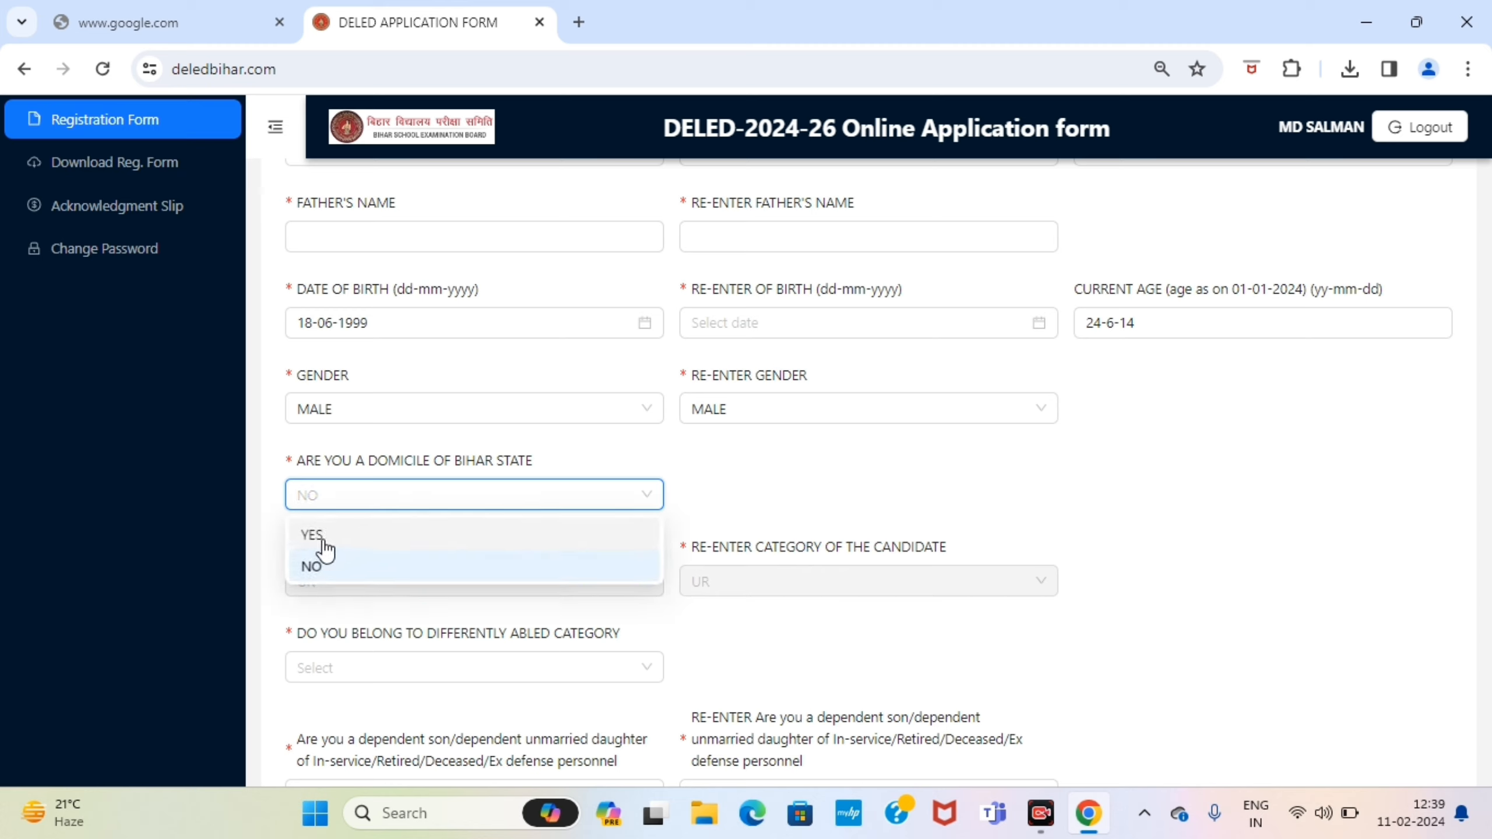
pyautogui.click(324, 538)
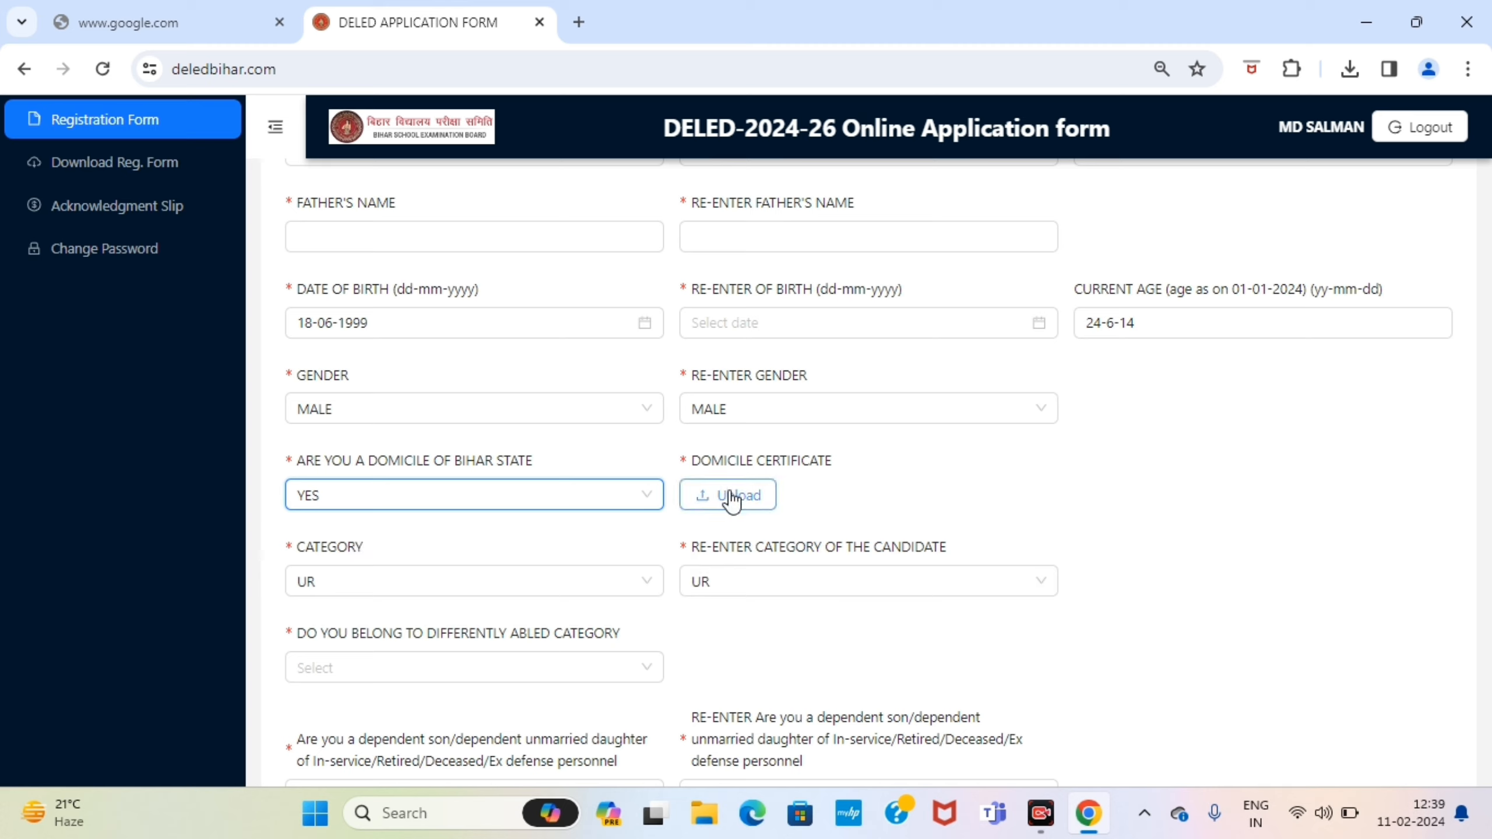
pyautogui.click(1002, 496)
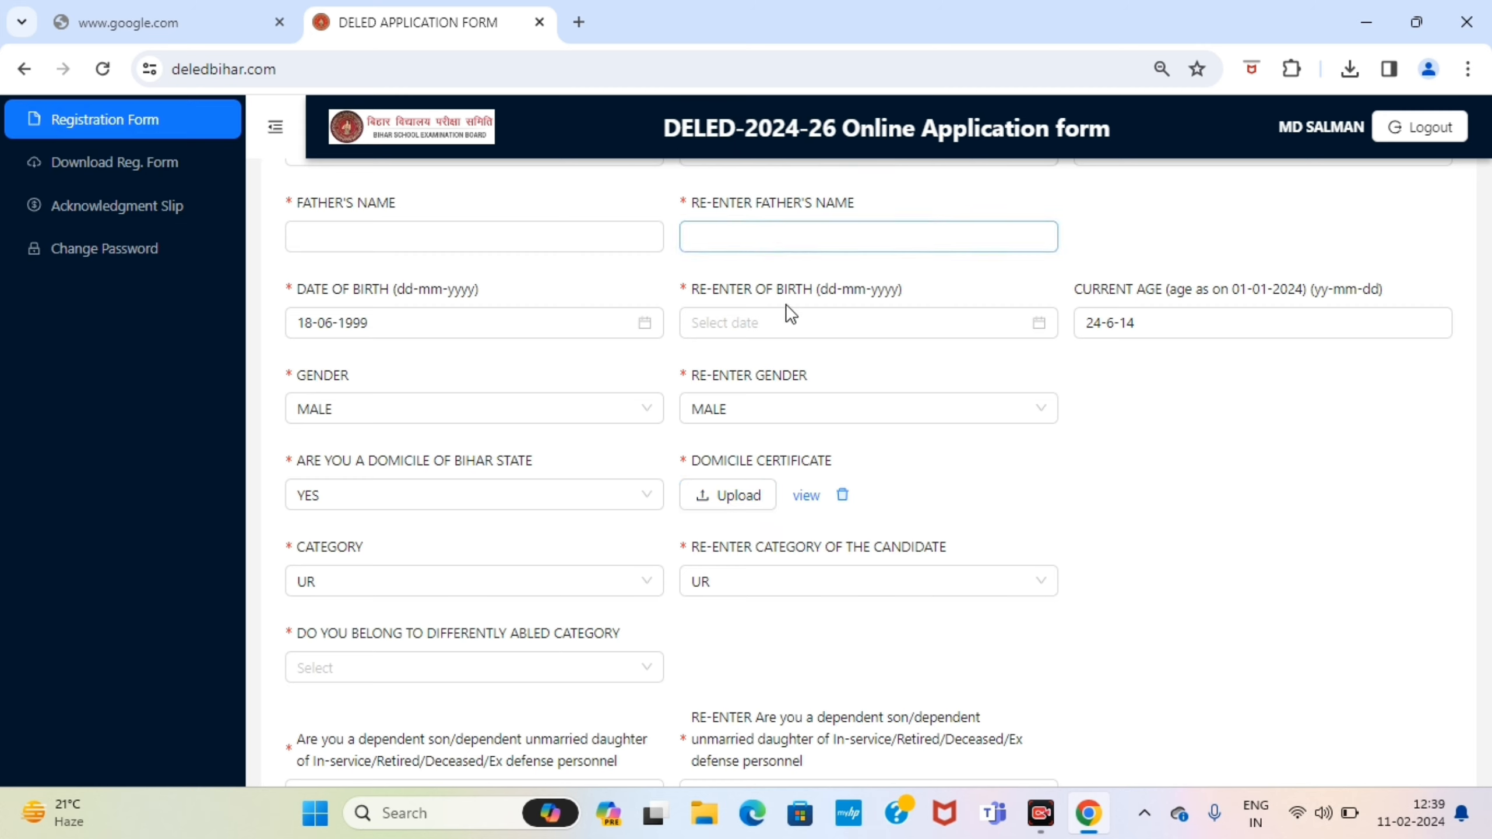
# Step: Set the candidate's category to EBC and review the other category options from UR to ST
pyautogui.scroll(-4, 795, 353)
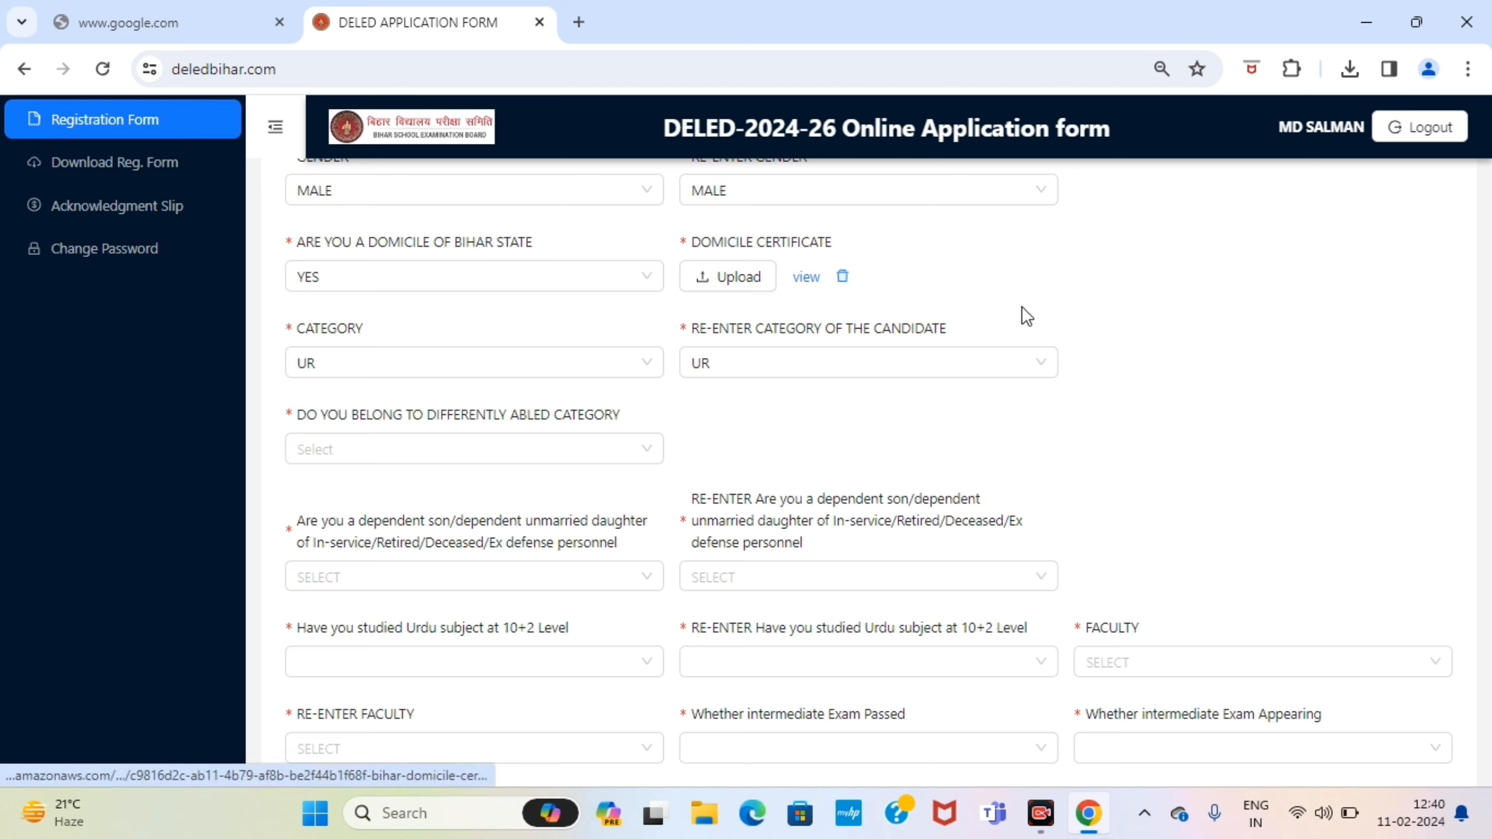
pyautogui.click(368, 369)
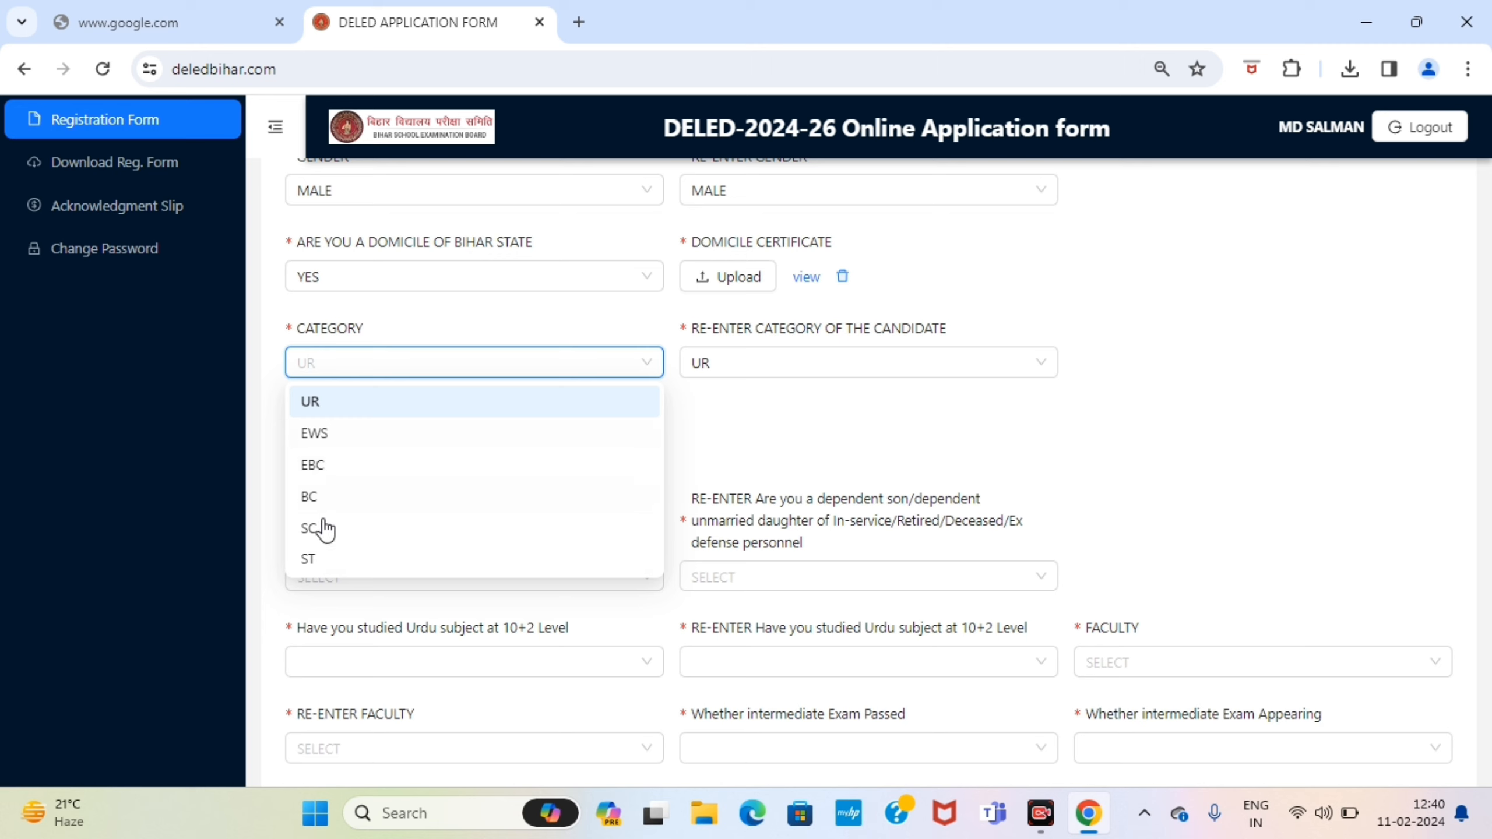
pyautogui.click(338, 471)
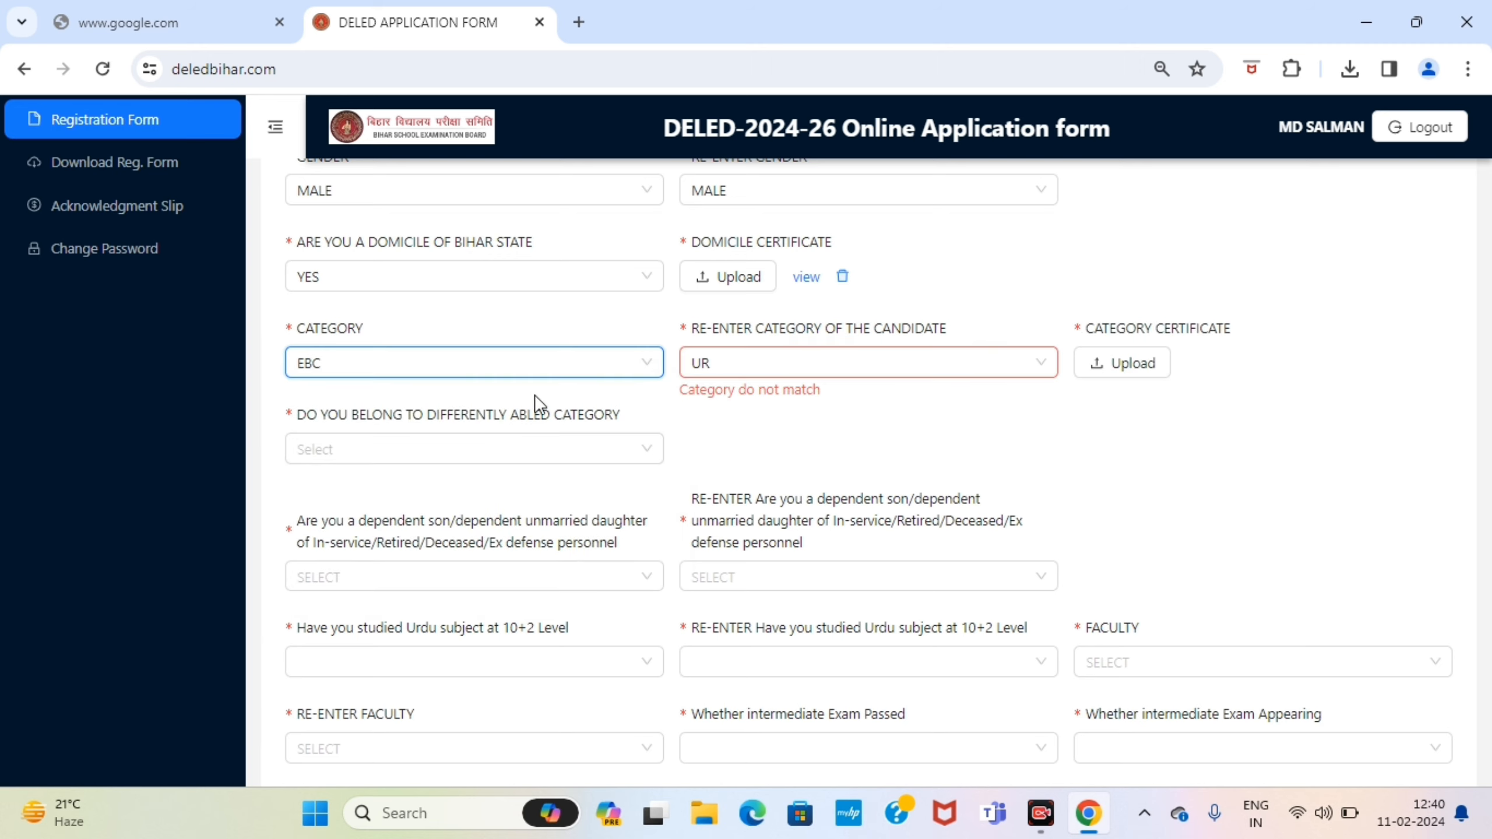
pyautogui.click(459, 382)
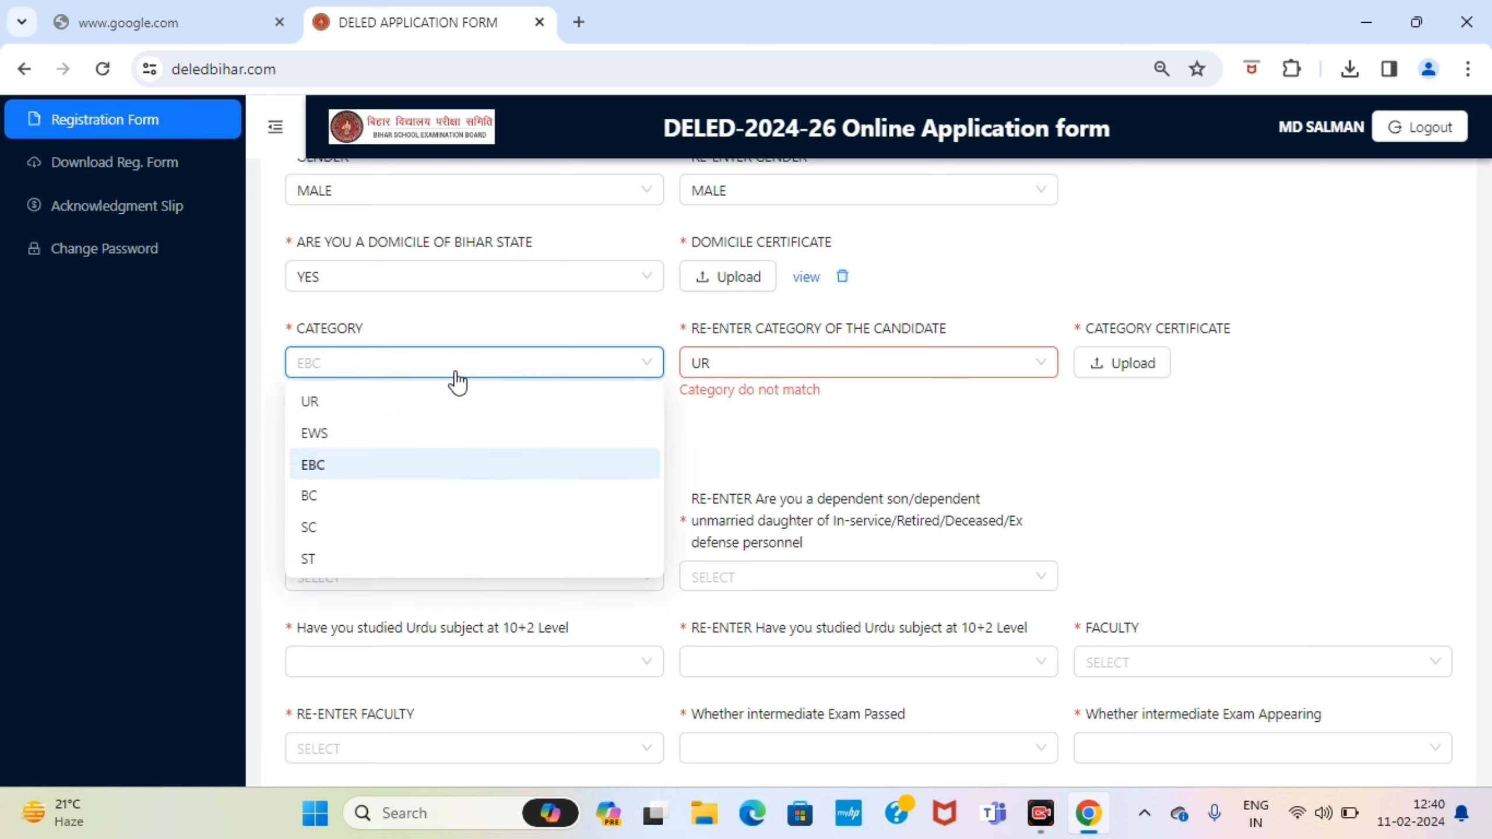
pyautogui.click(458, 382)
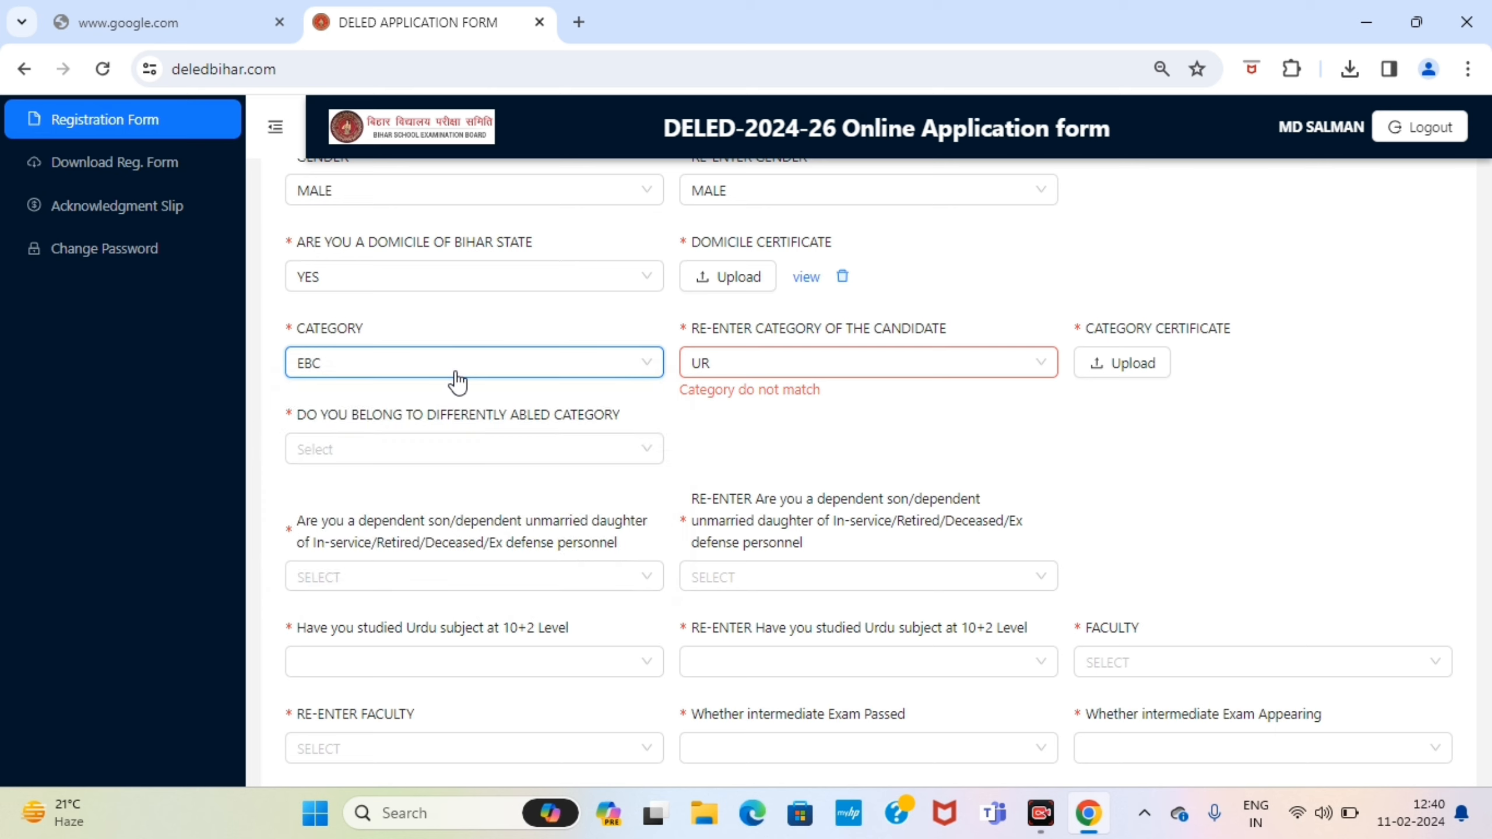
pyautogui.click(455, 381)
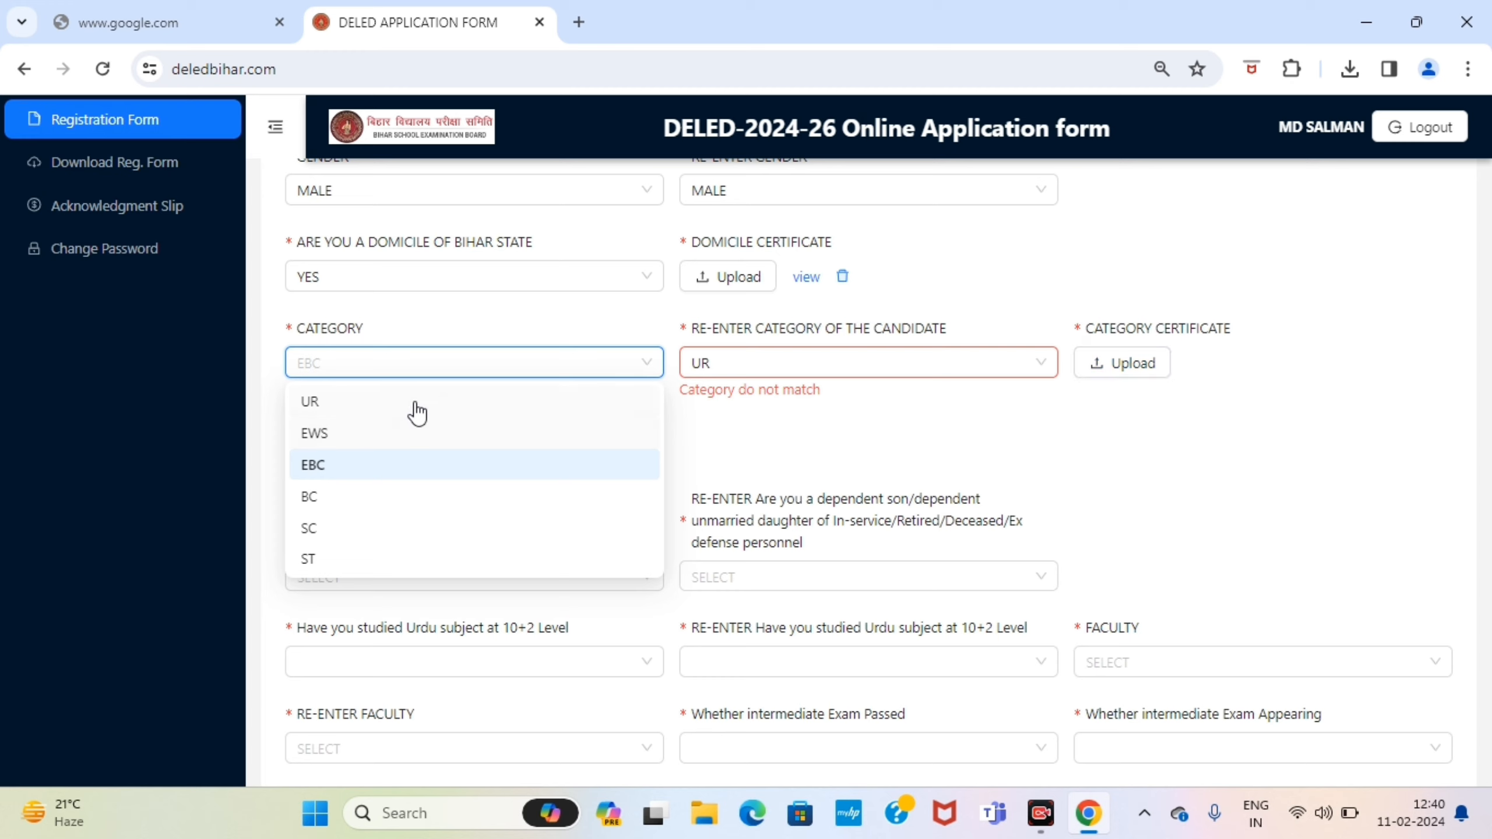
pyautogui.scroll(-2, 317, 529)
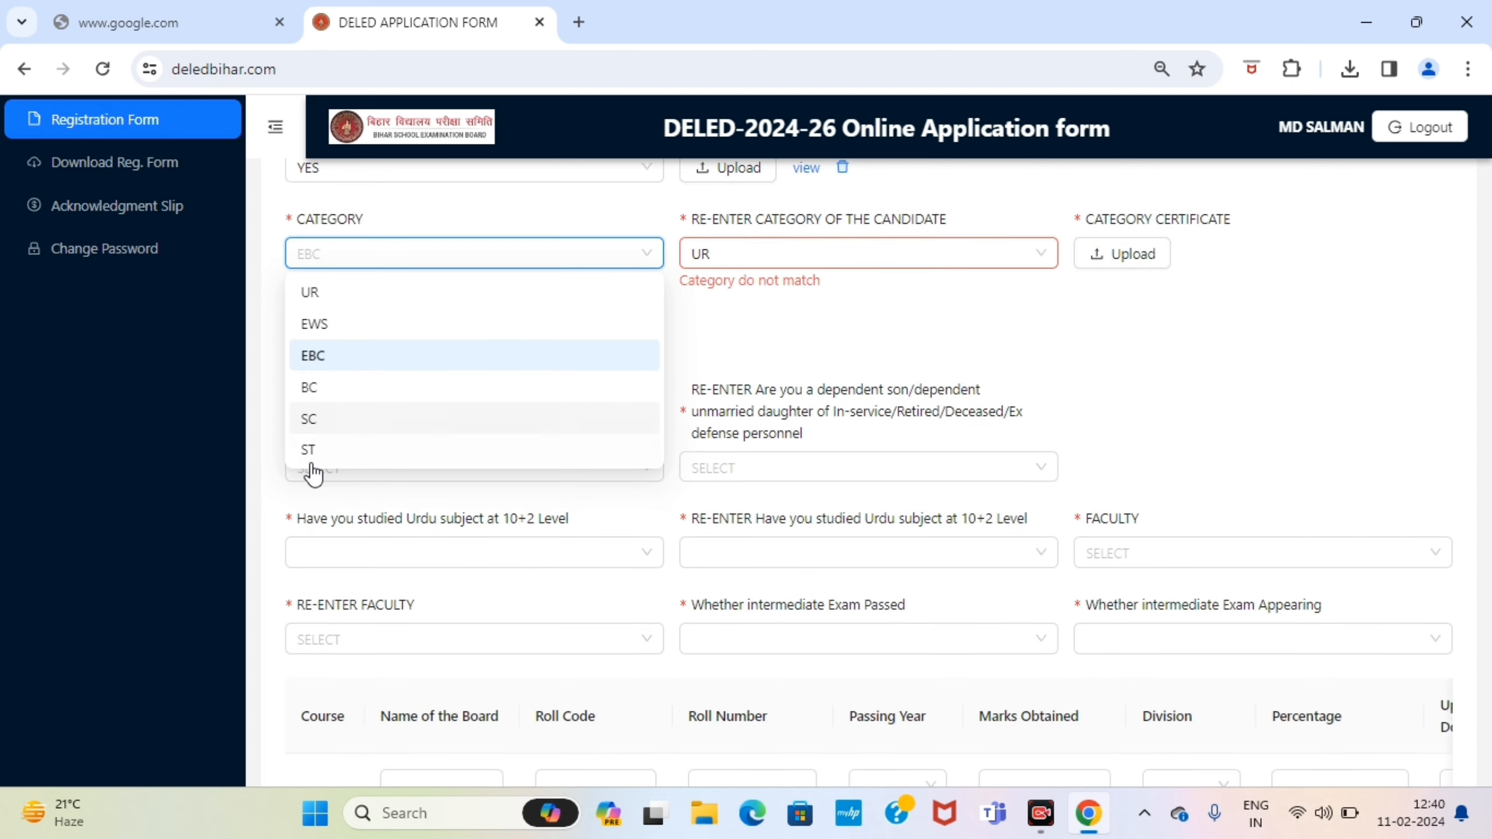
pyautogui.scroll(2, 318, 471)
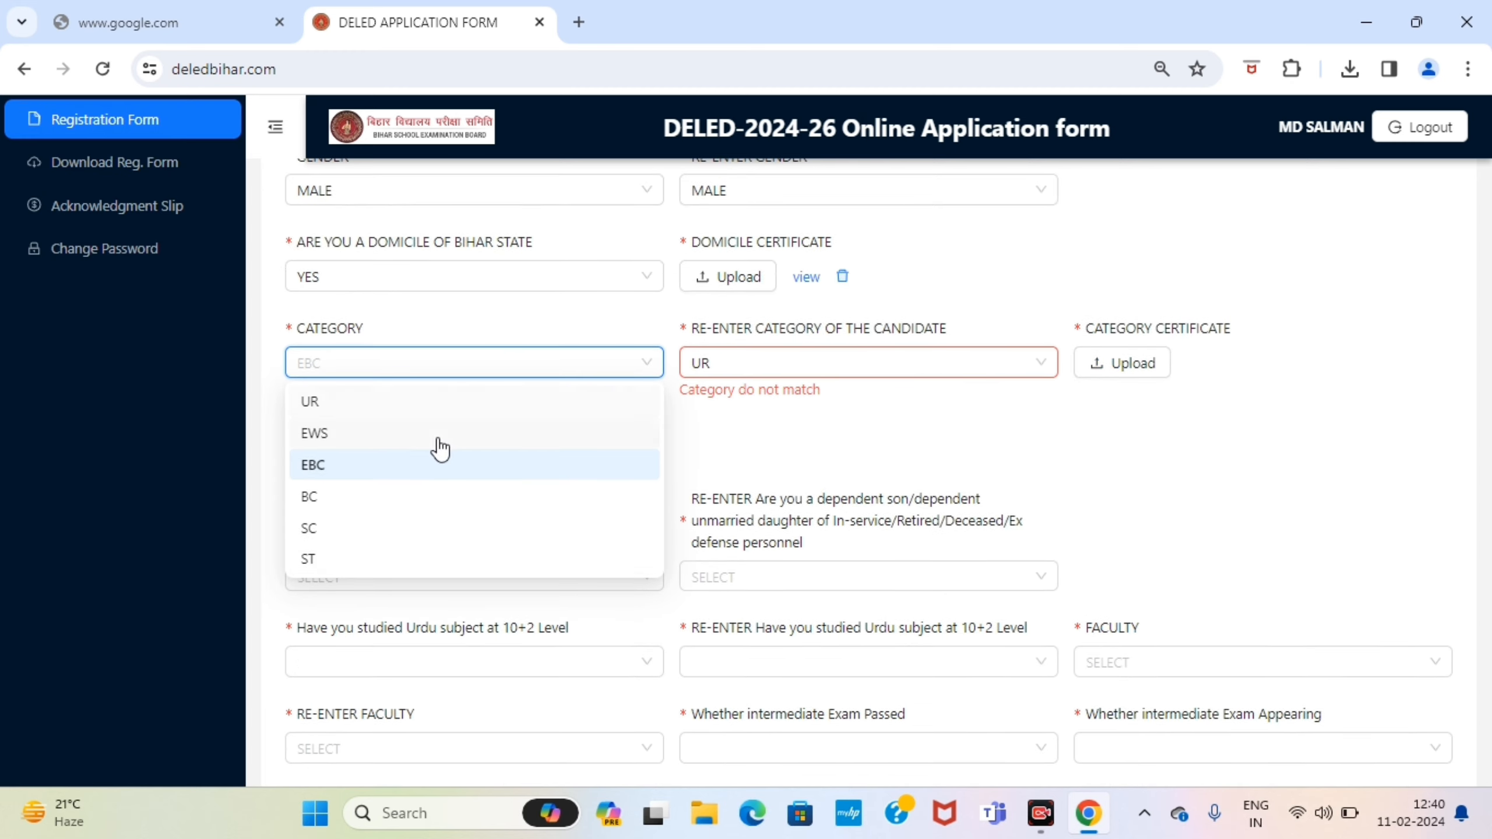
# Step: Set both the category and the re-entered category of the candidate to EWS
pyautogui.click(327, 435)
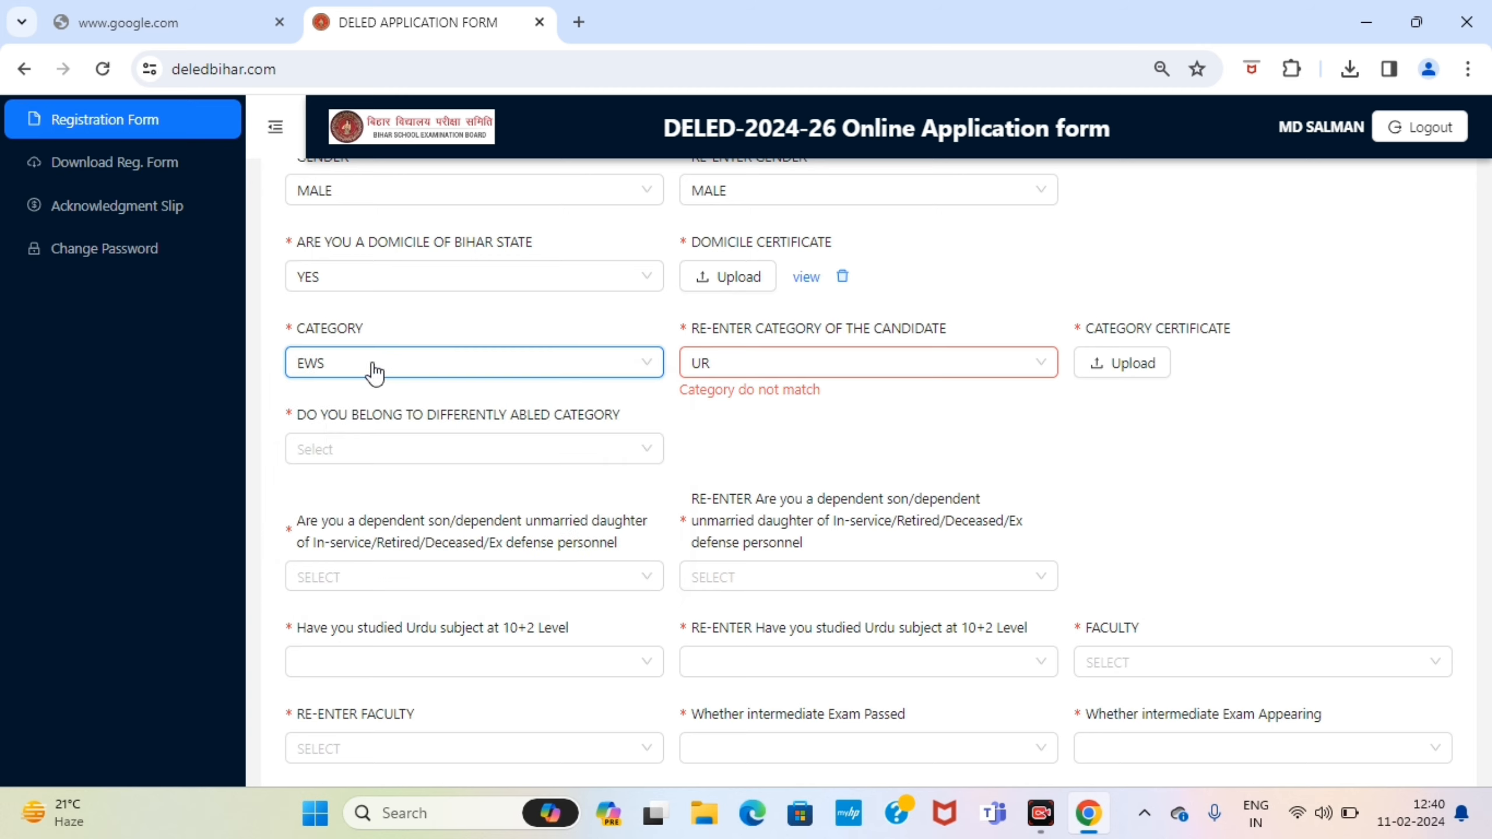
pyautogui.click(373, 371)
pyautogui.click(343, 445)
pyautogui.click(800, 369)
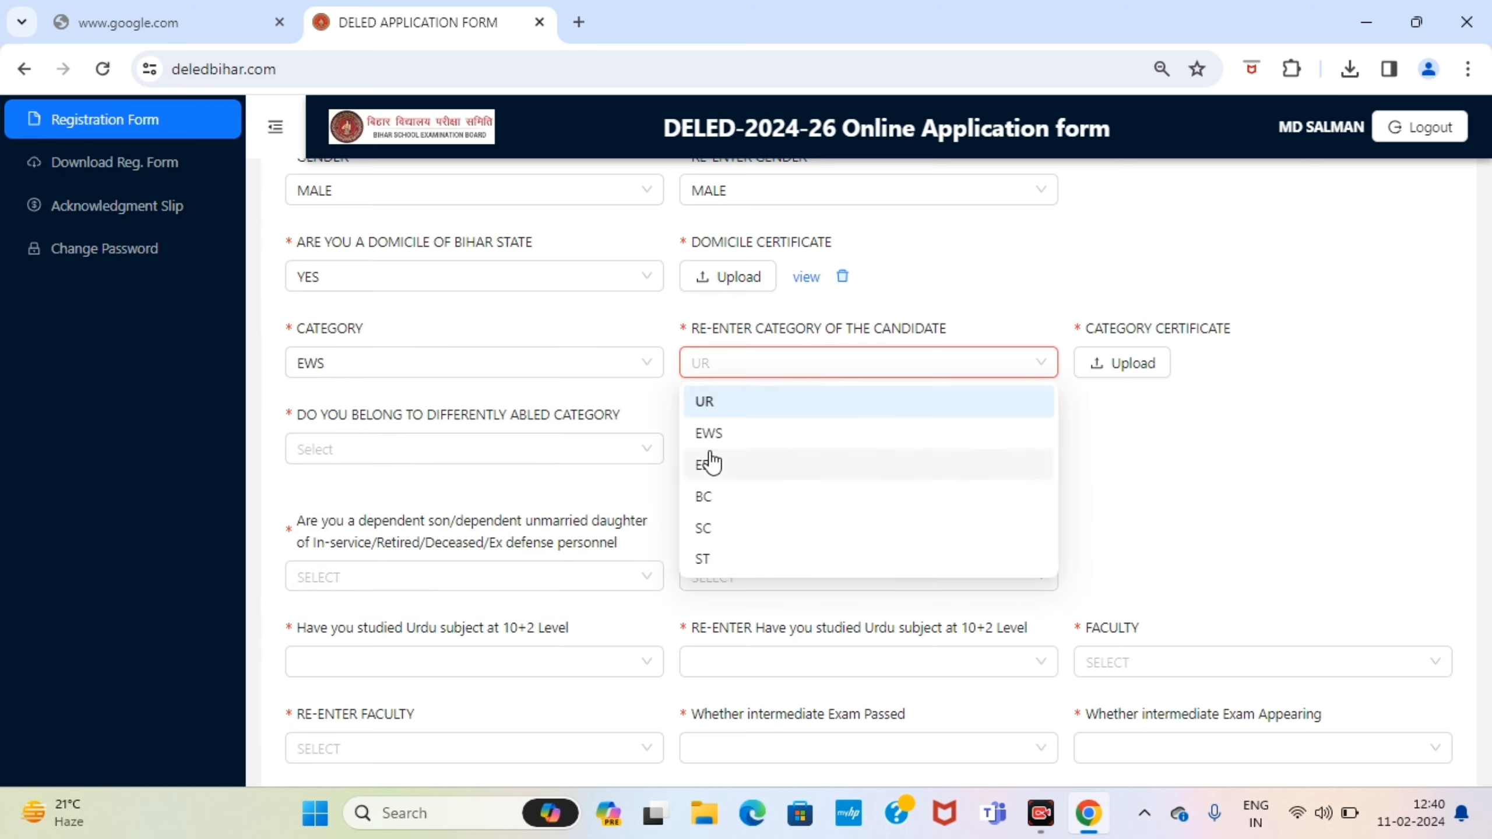
pyautogui.click(706, 434)
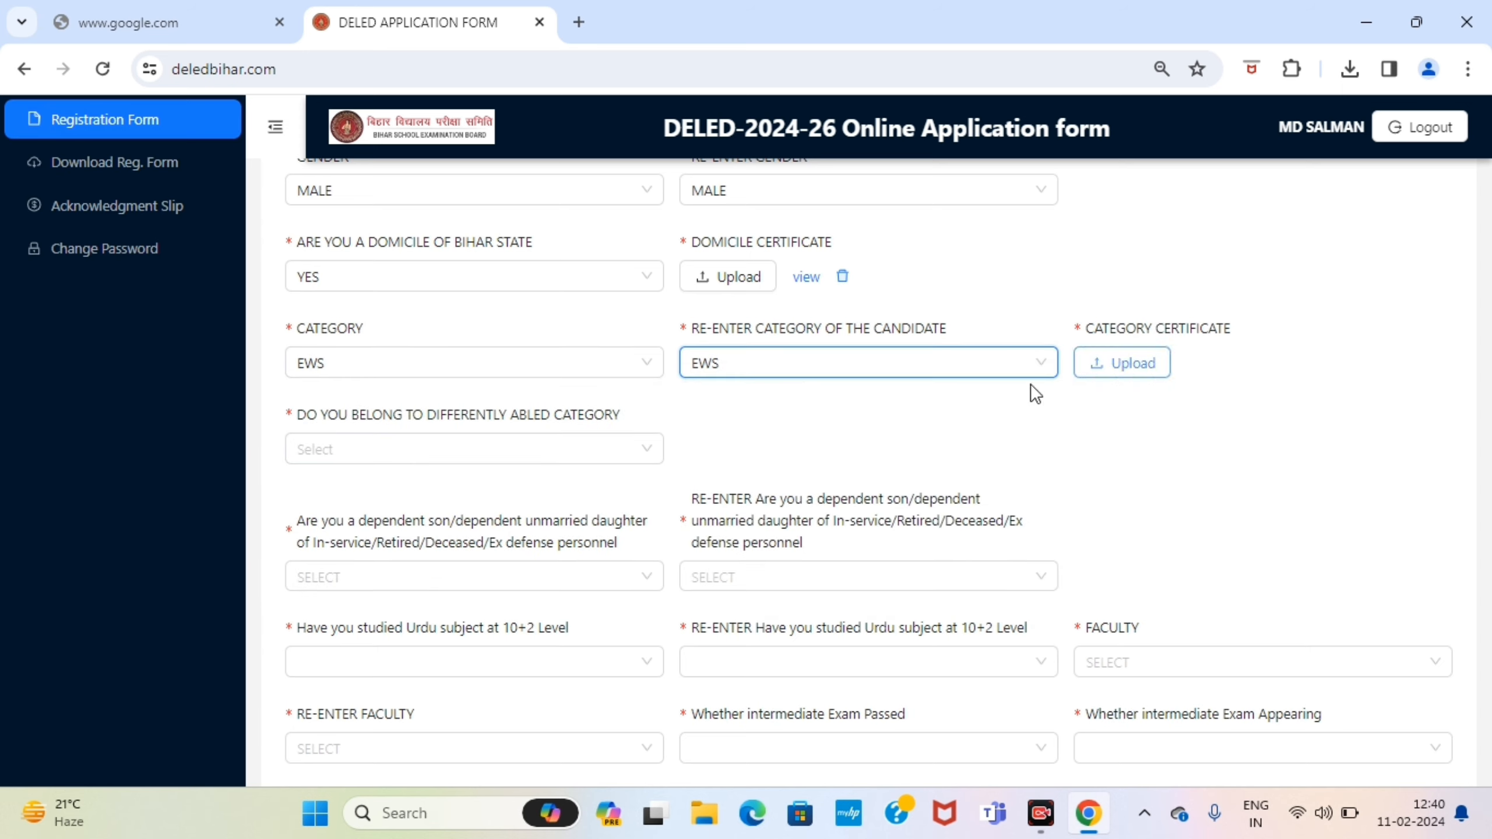
# Step: Change both the category and the re-entered category of the candidate to UR
pyautogui.click(523, 371)
pyautogui.click(392, 405)
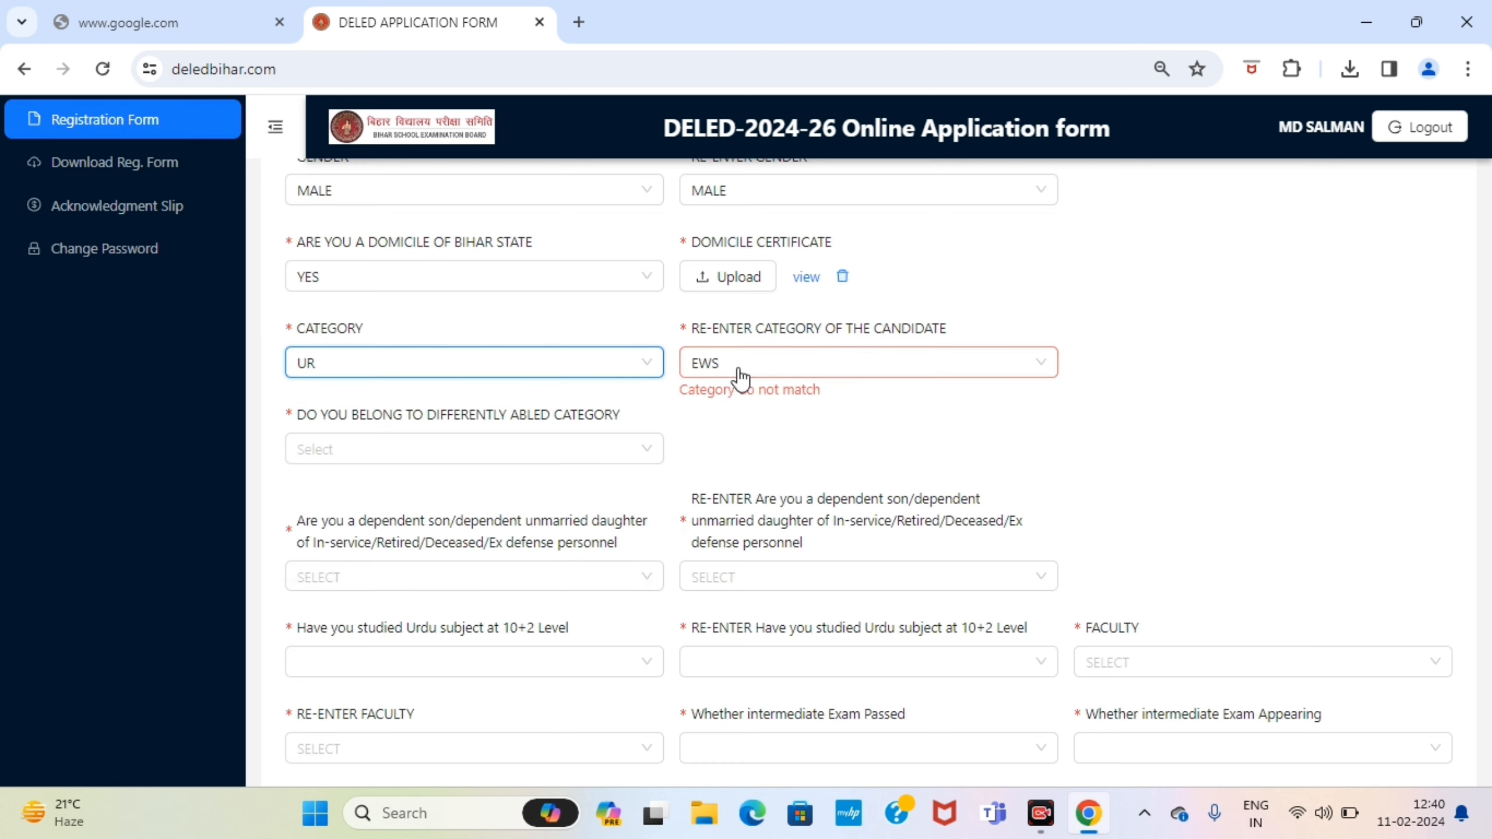
pyautogui.click(737, 375)
pyautogui.click(721, 405)
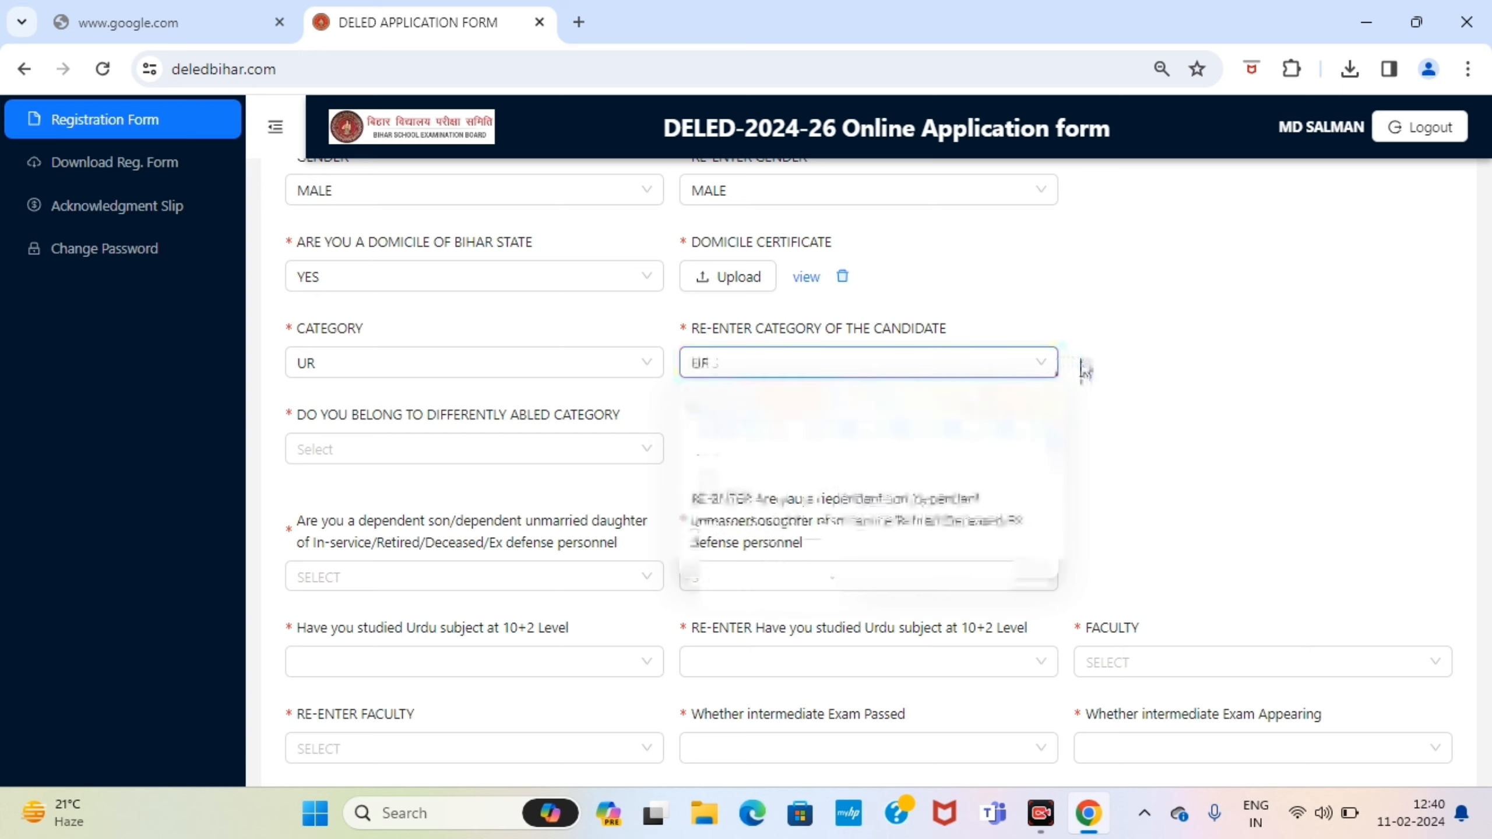
# Step: Set both the category and its re-entry back to EWS and upload the category certificate
pyautogui.click(452, 376)
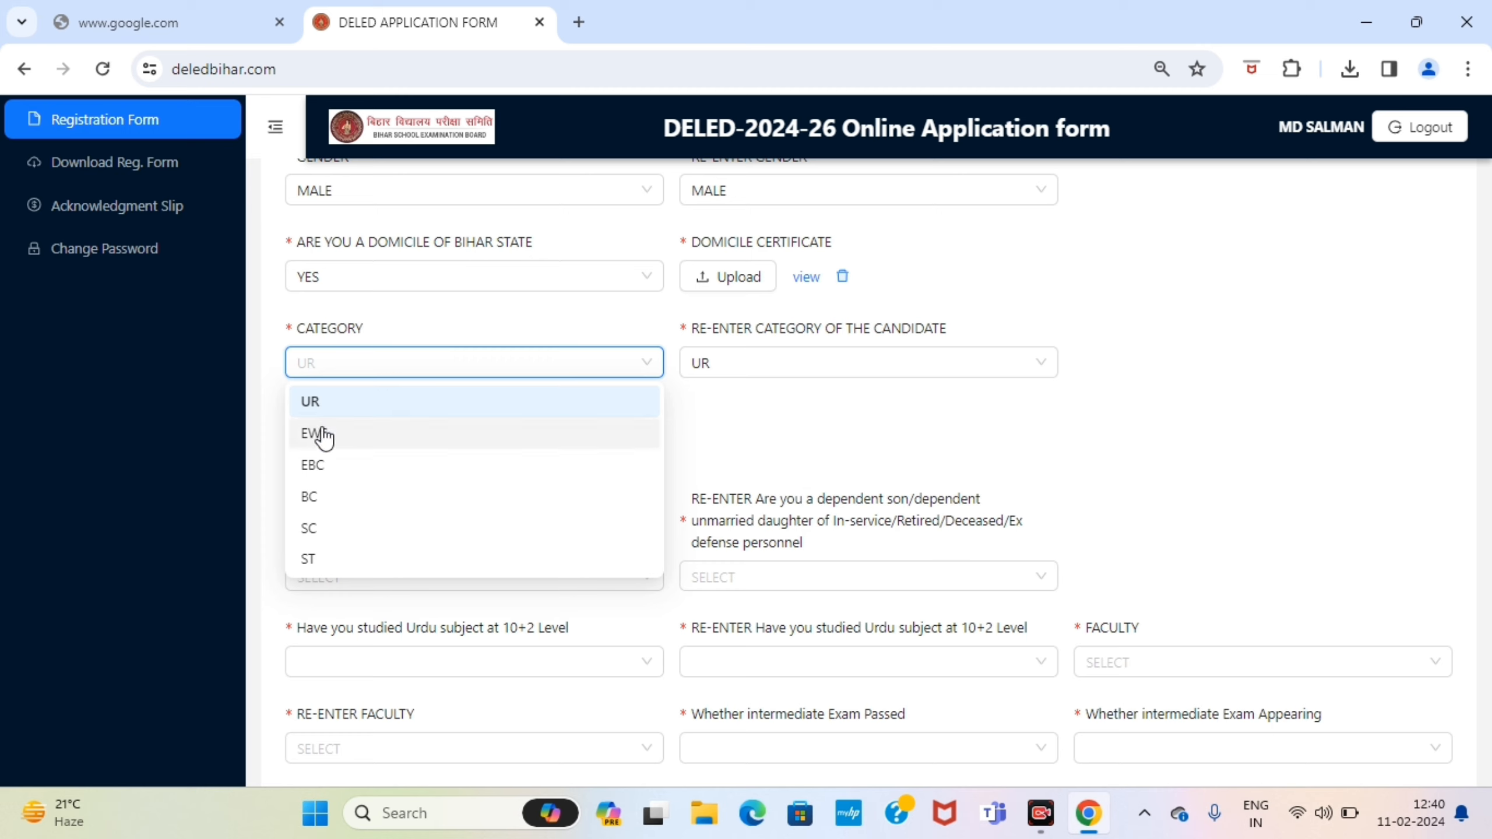
pyautogui.click(307, 435)
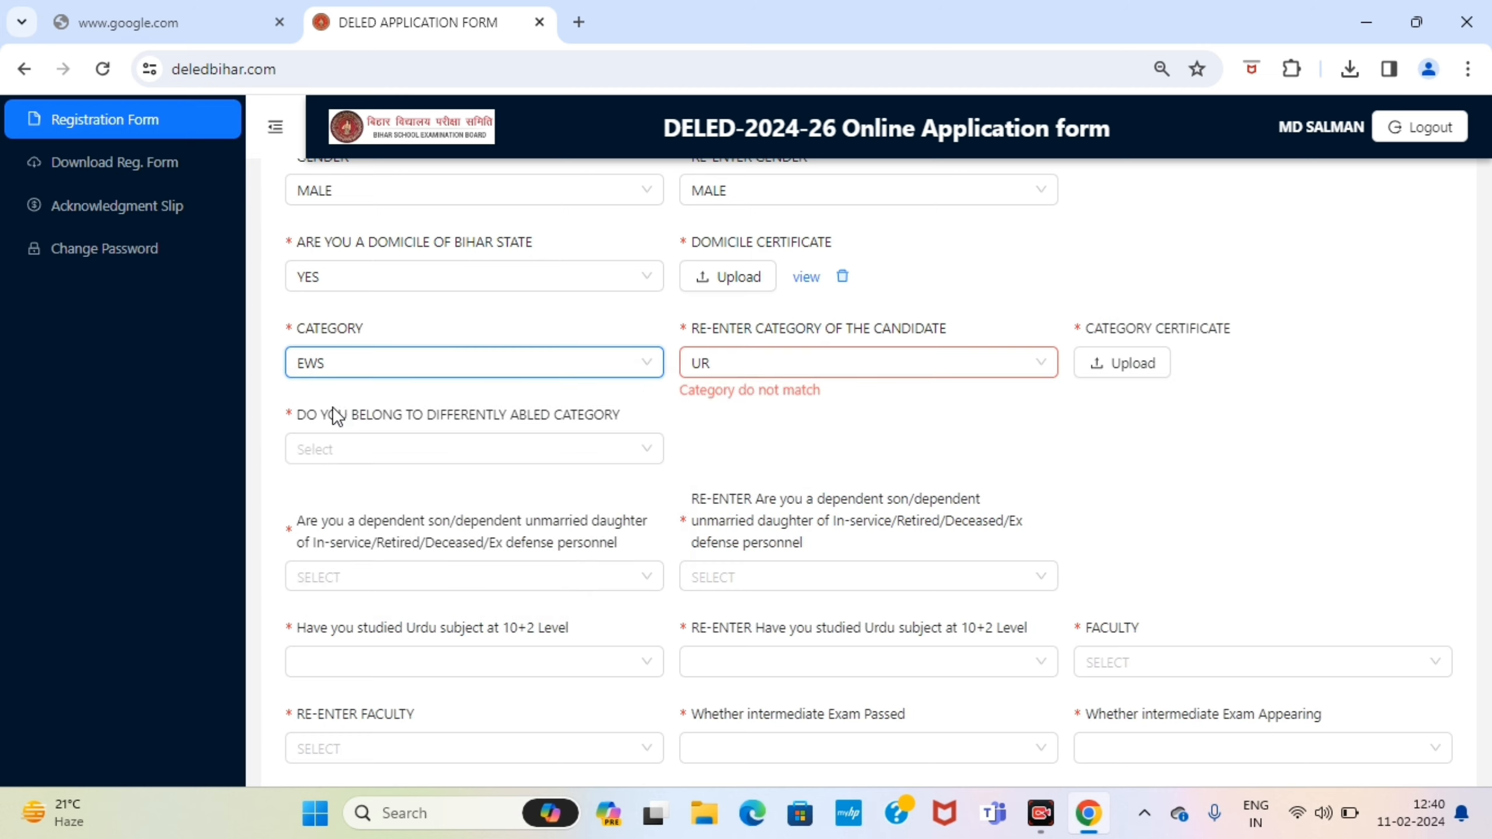
pyautogui.click(814, 367)
pyautogui.click(741, 433)
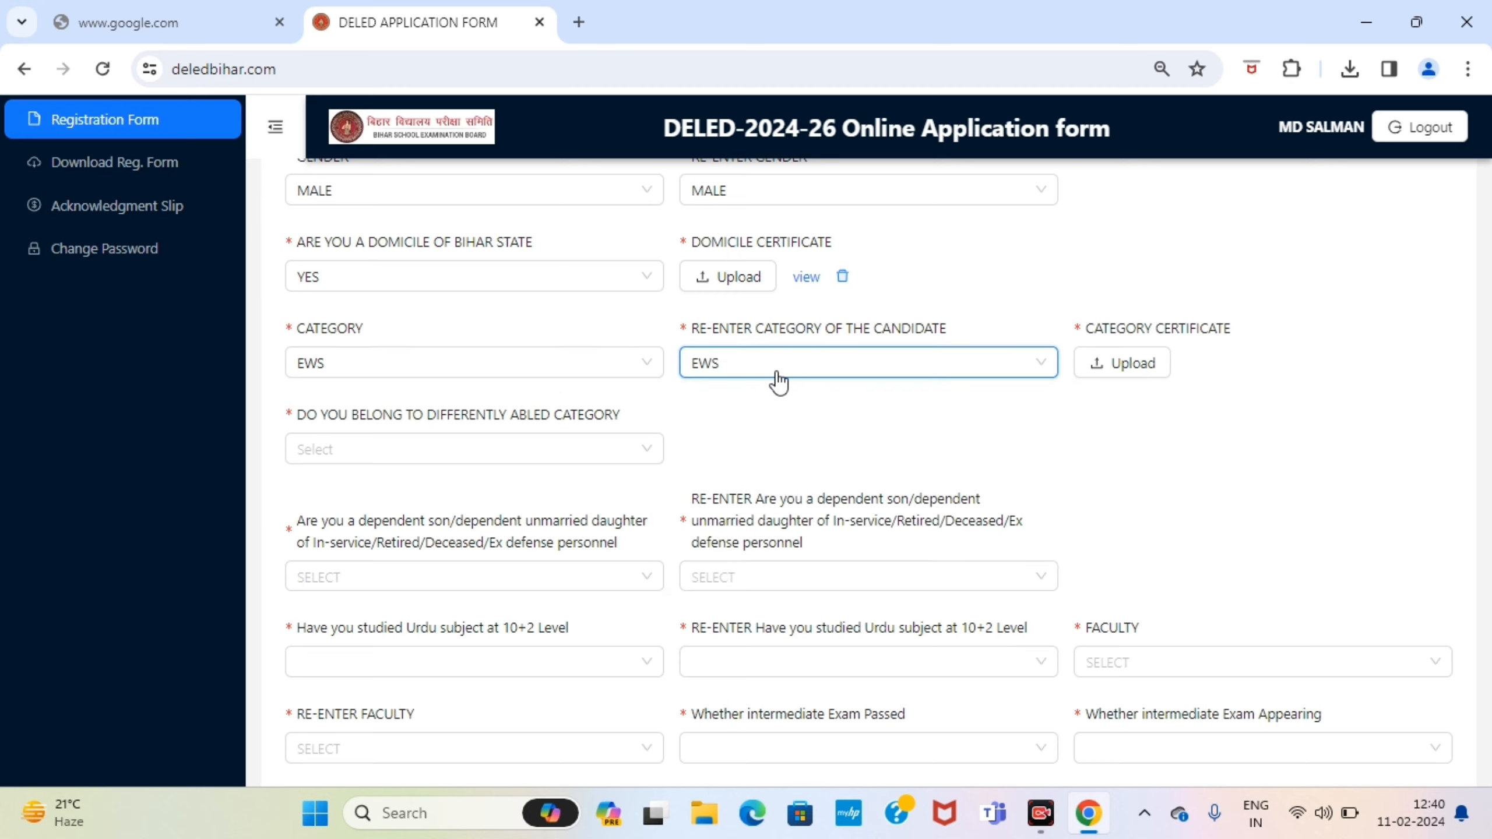
pyautogui.click(1142, 370)
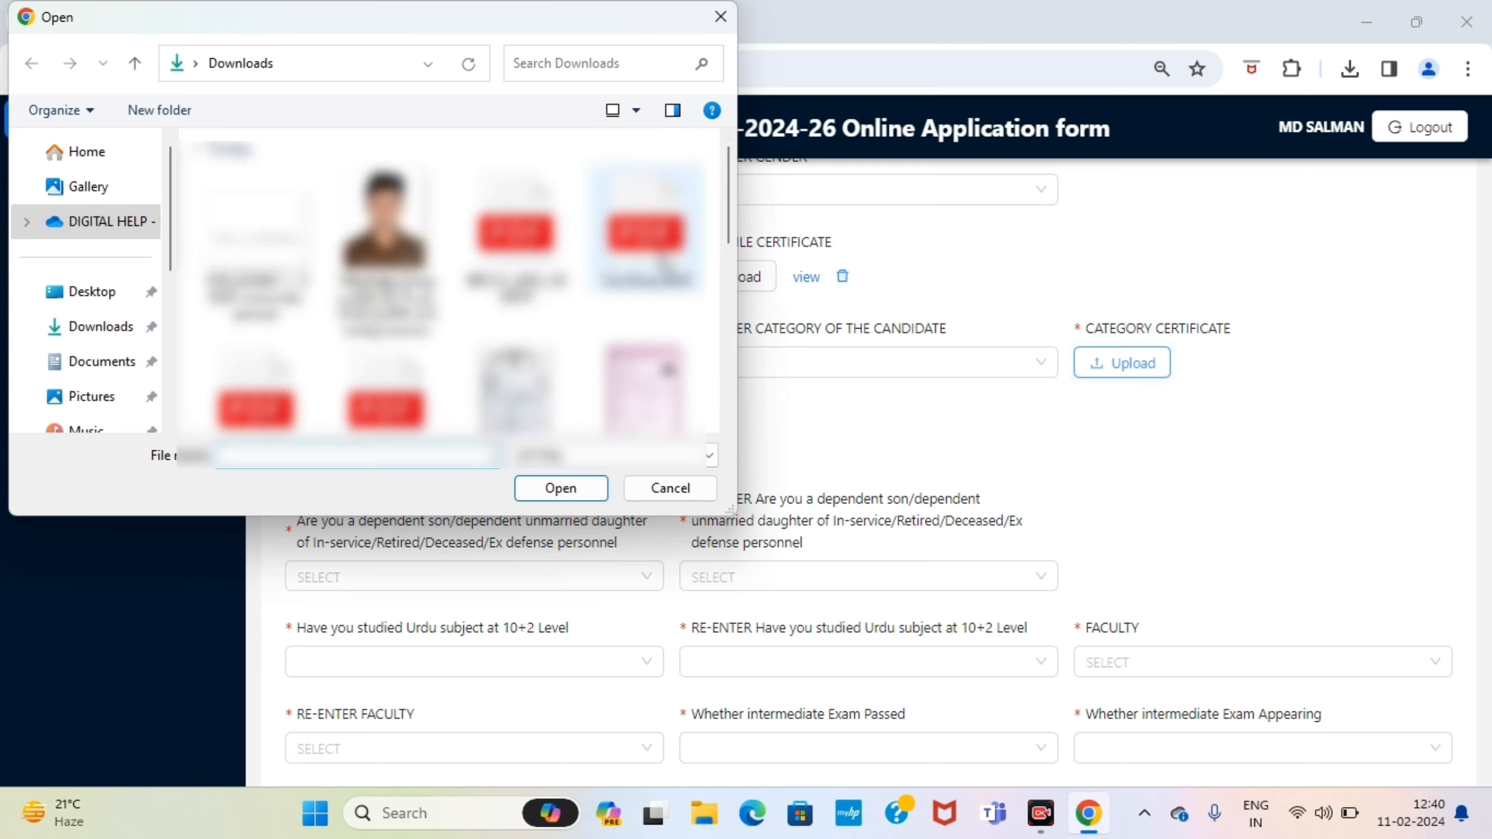
pyautogui.doubleClick(640, 262)
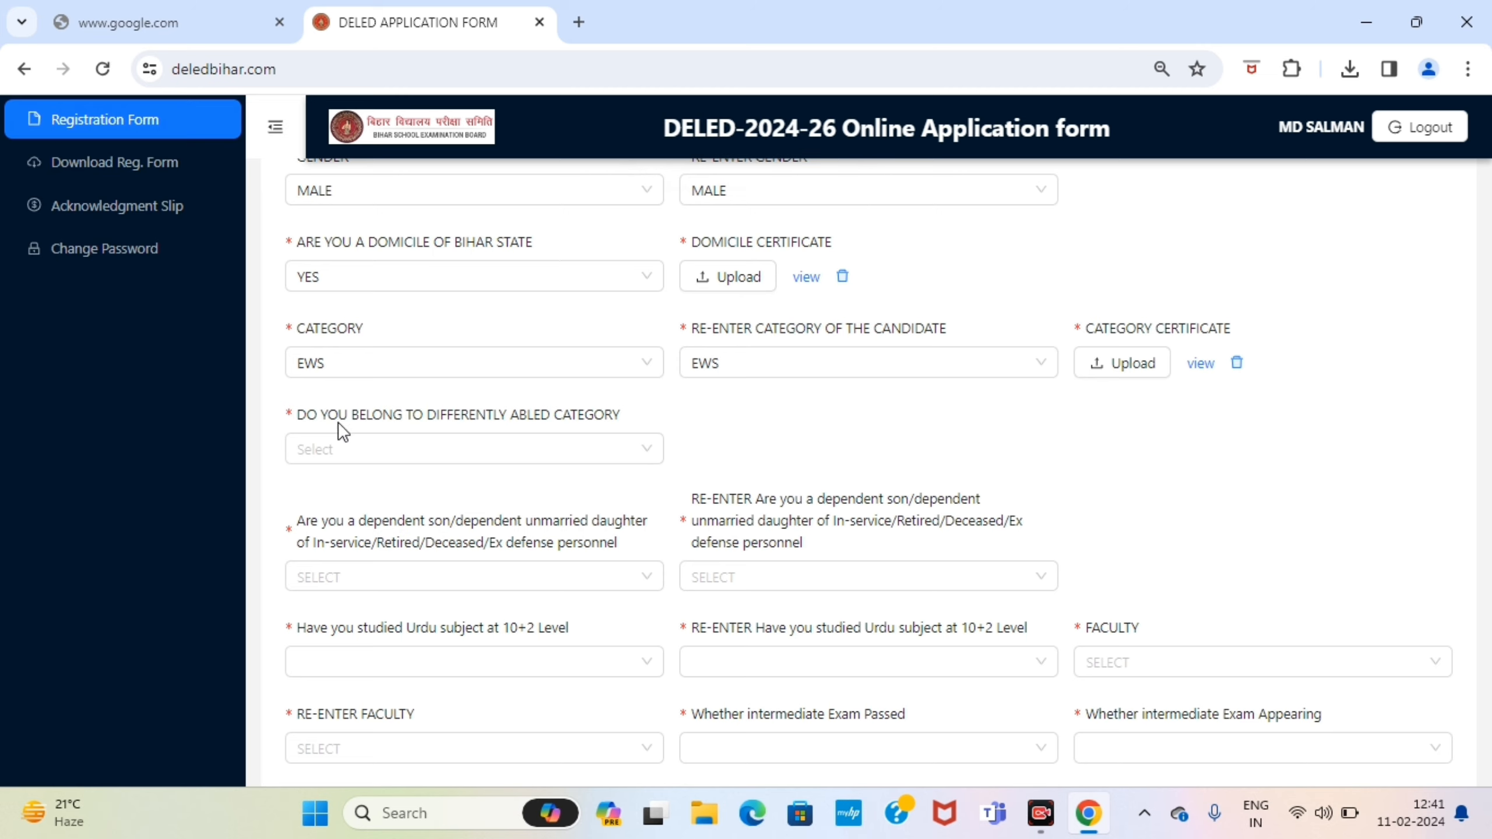
# Step: Answer NO to belonging to the differently abled category
pyautogui.click(558, 451)
pyautogui.click(557, 451)
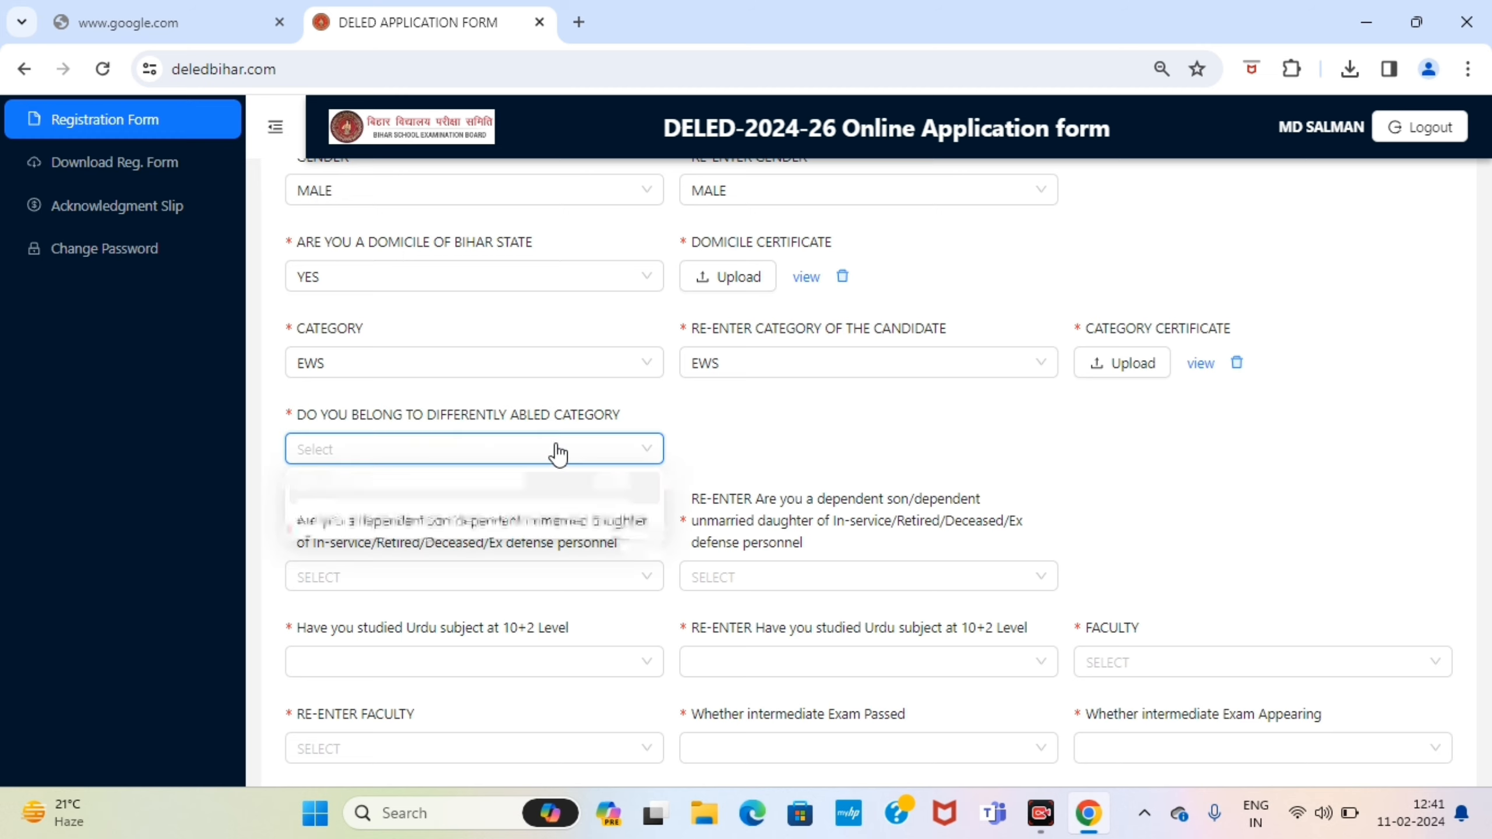
pyautogui.click(556, 453)
pyautogui.click(324, 525)
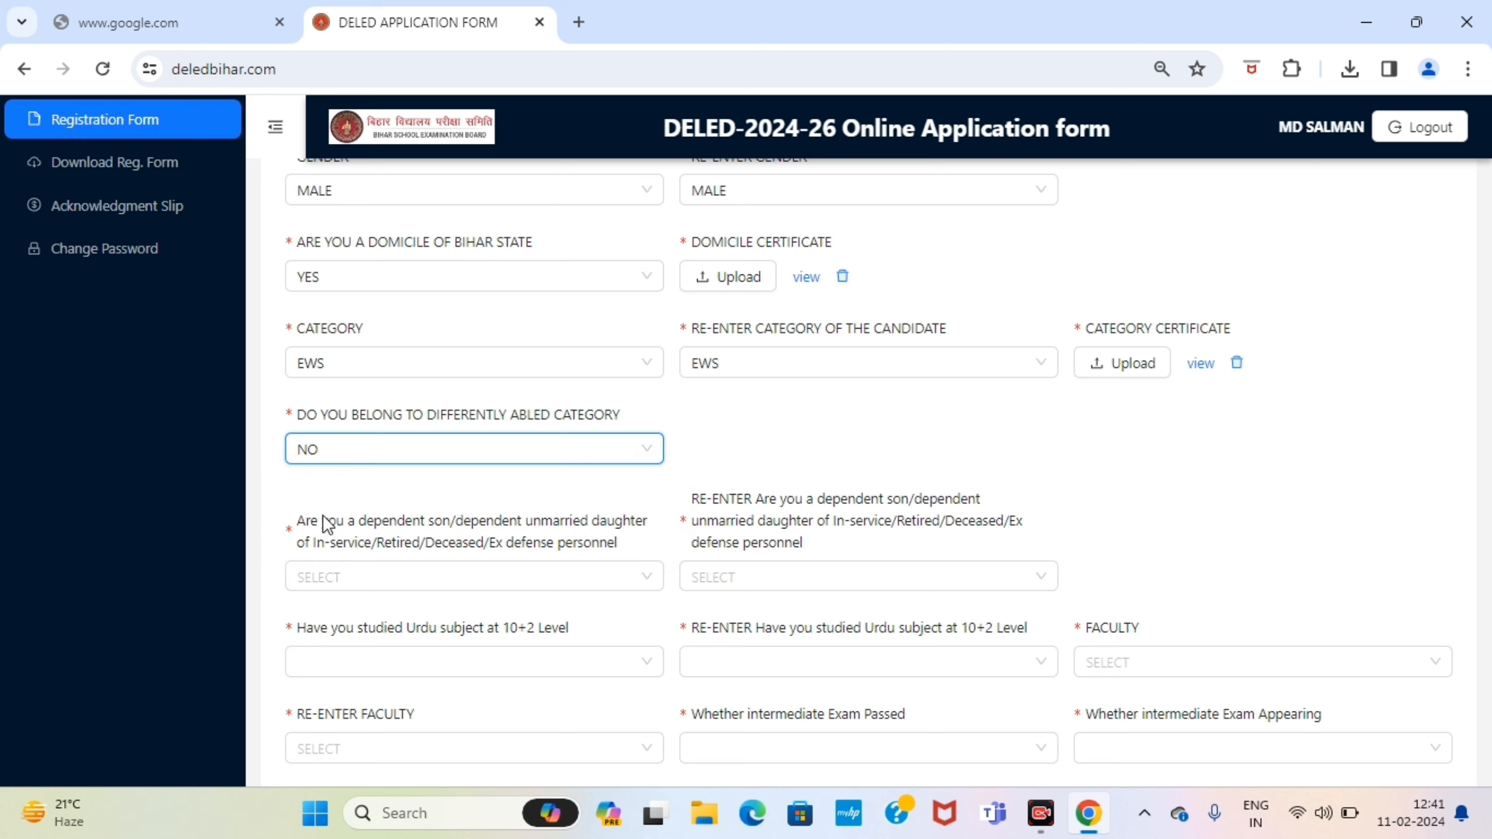
# Step: Try YES for the differently abled question to review the disability categories, and restore the answer to NO
pyautogui.click(328, 461)
pyautogui.click(333, 487)
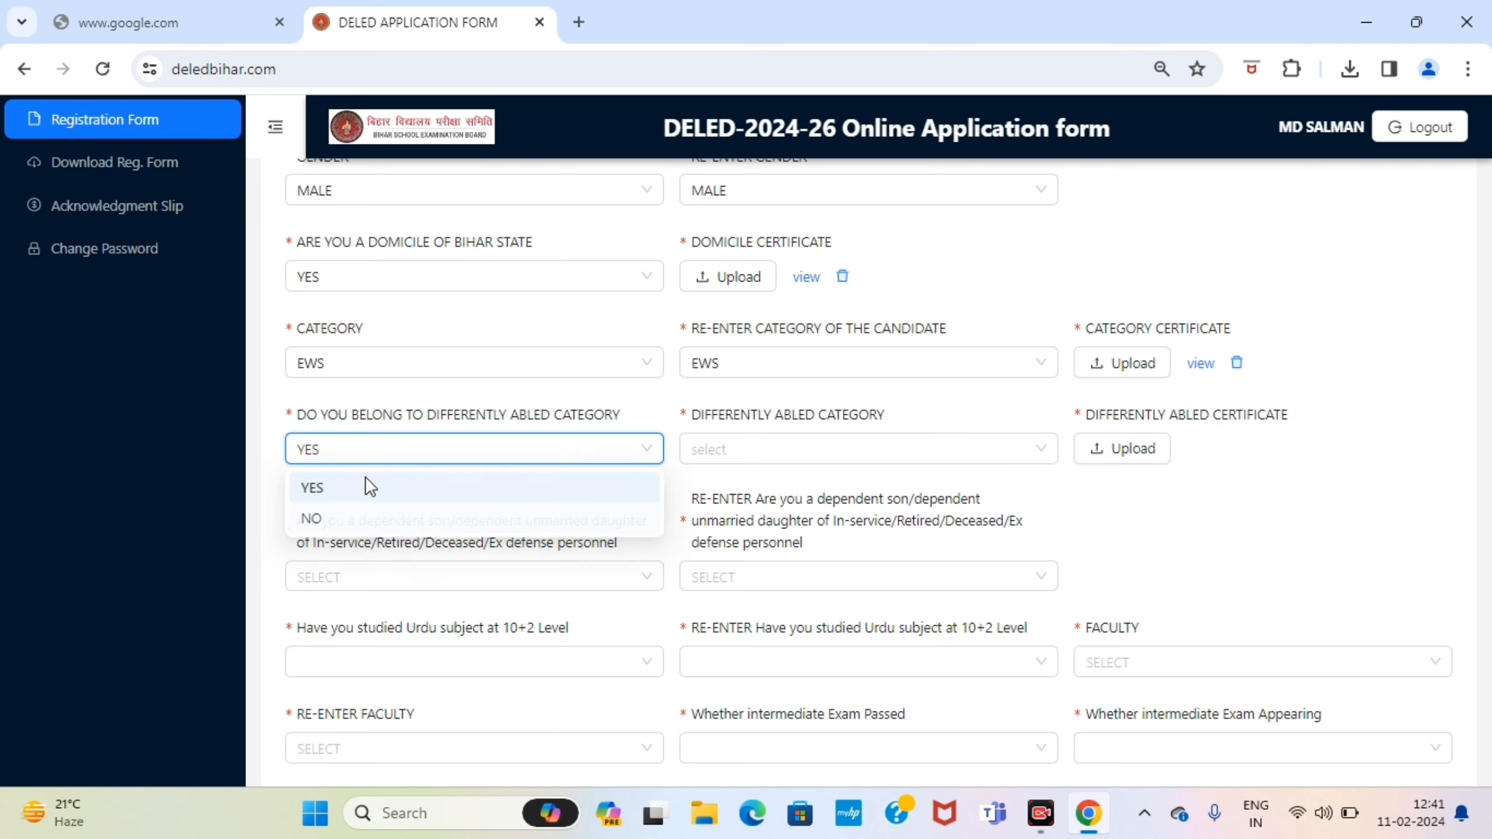
pyautogui.click(732, 462)
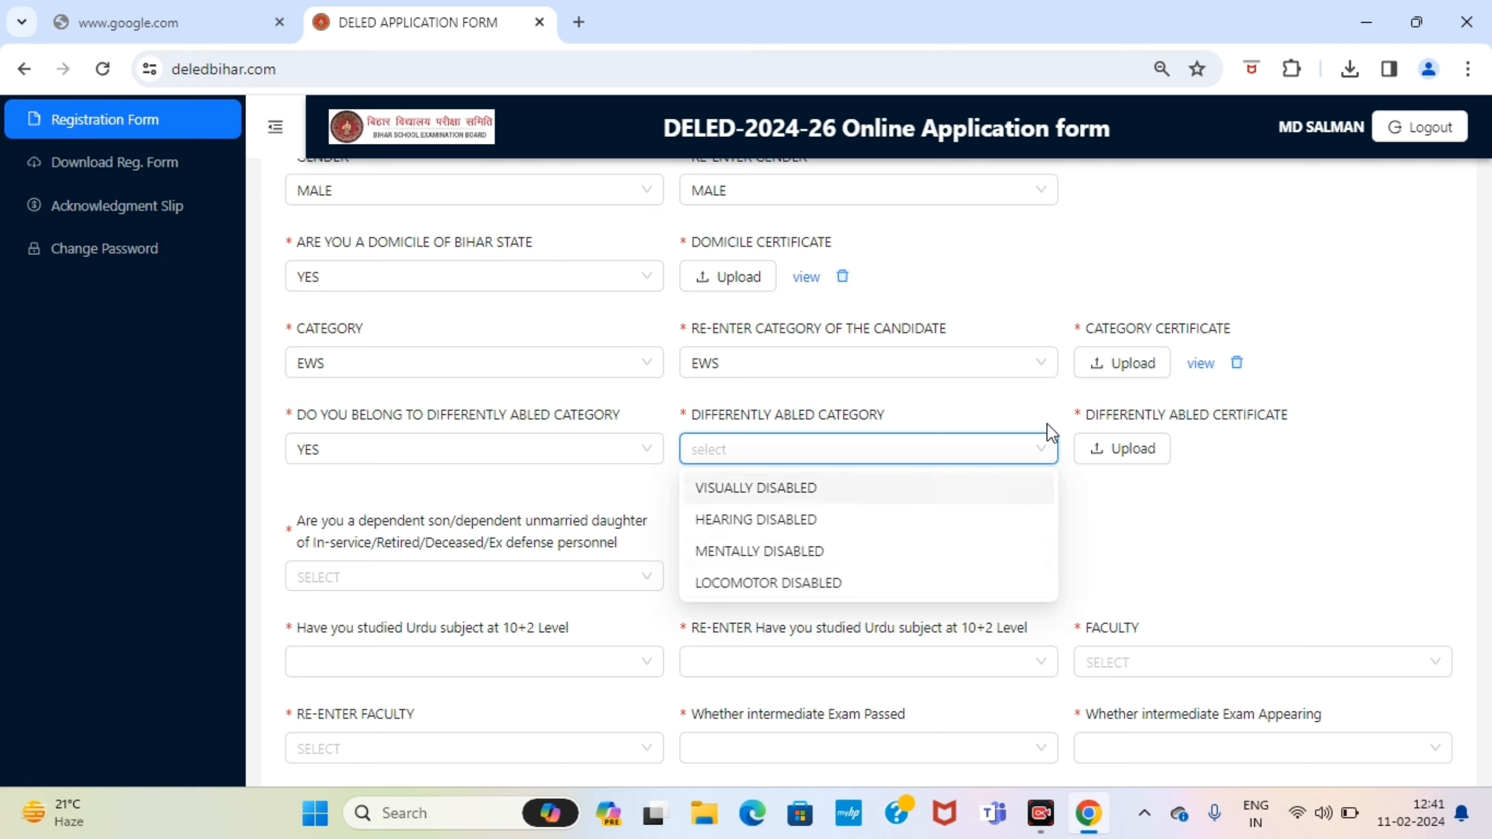
pyautogui.click(1198, 453)
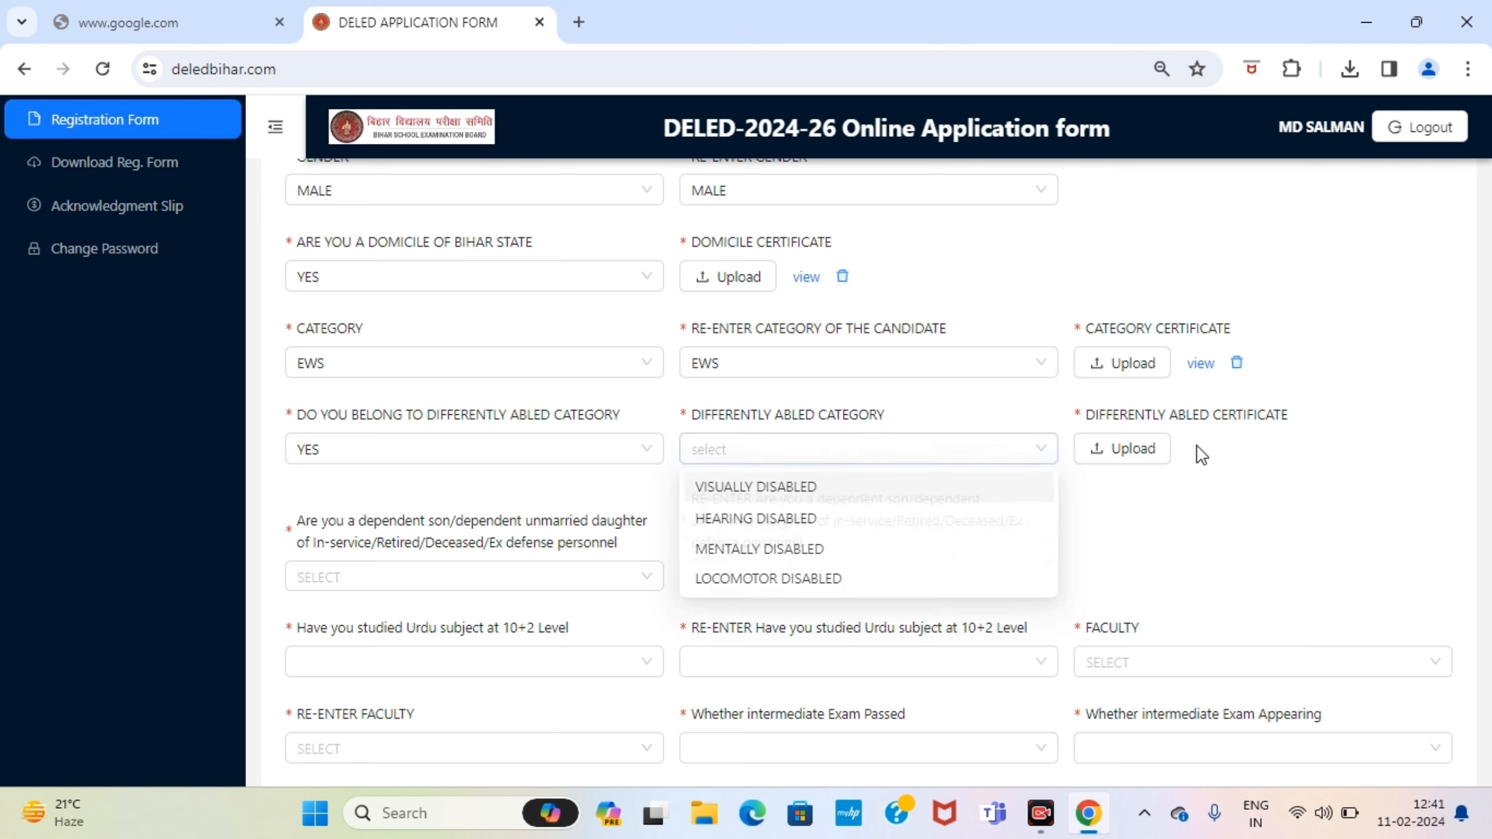
pyautogui.click(359, 452)
pyautogui.click(320, 519)
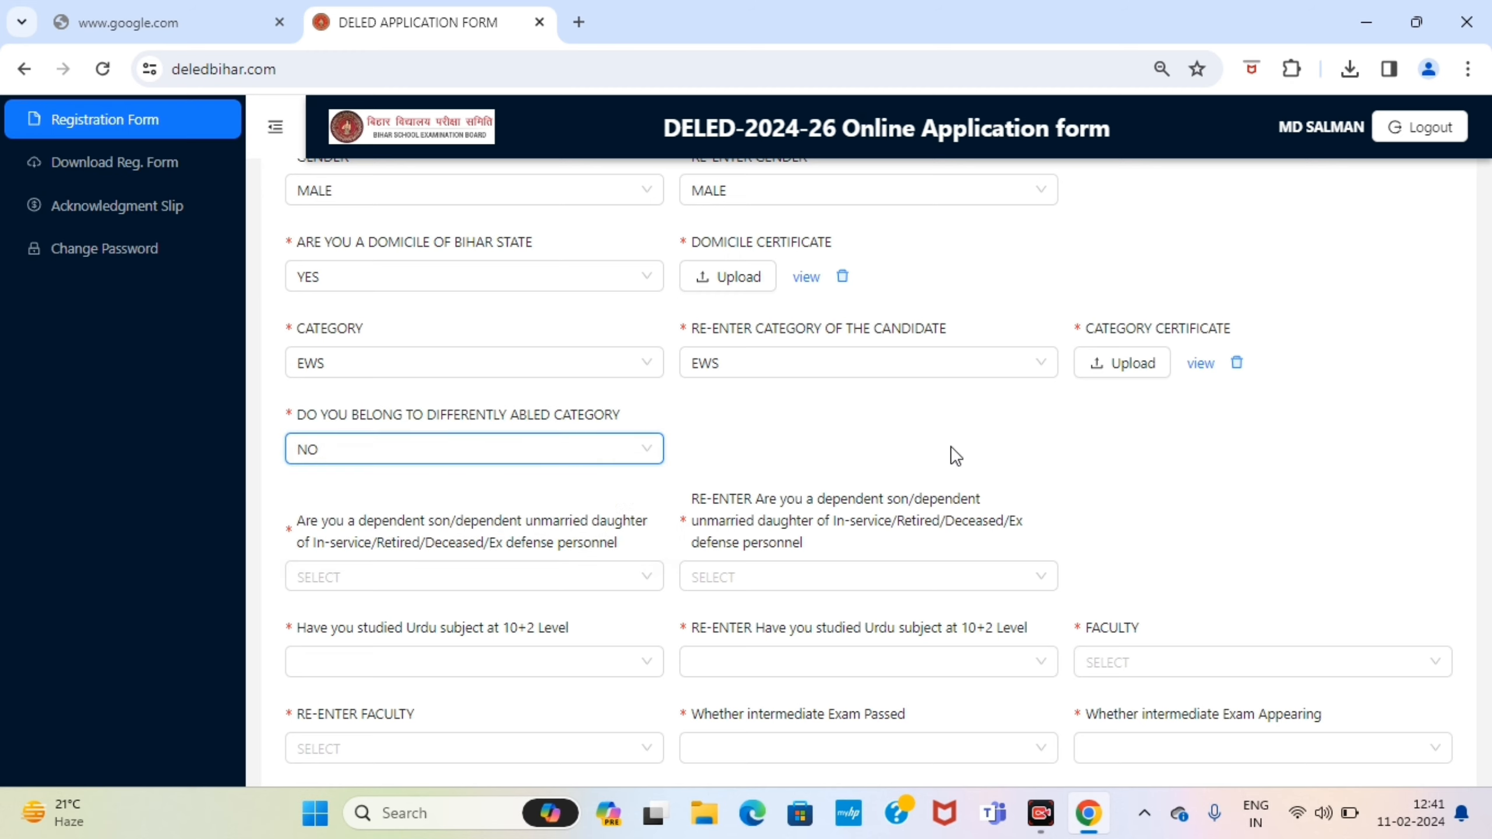
# Step: Answer NO to being a dependent child of defense personnel, in both the original and the re-entered question
pyautogui.scroll(-3, 844, 418)
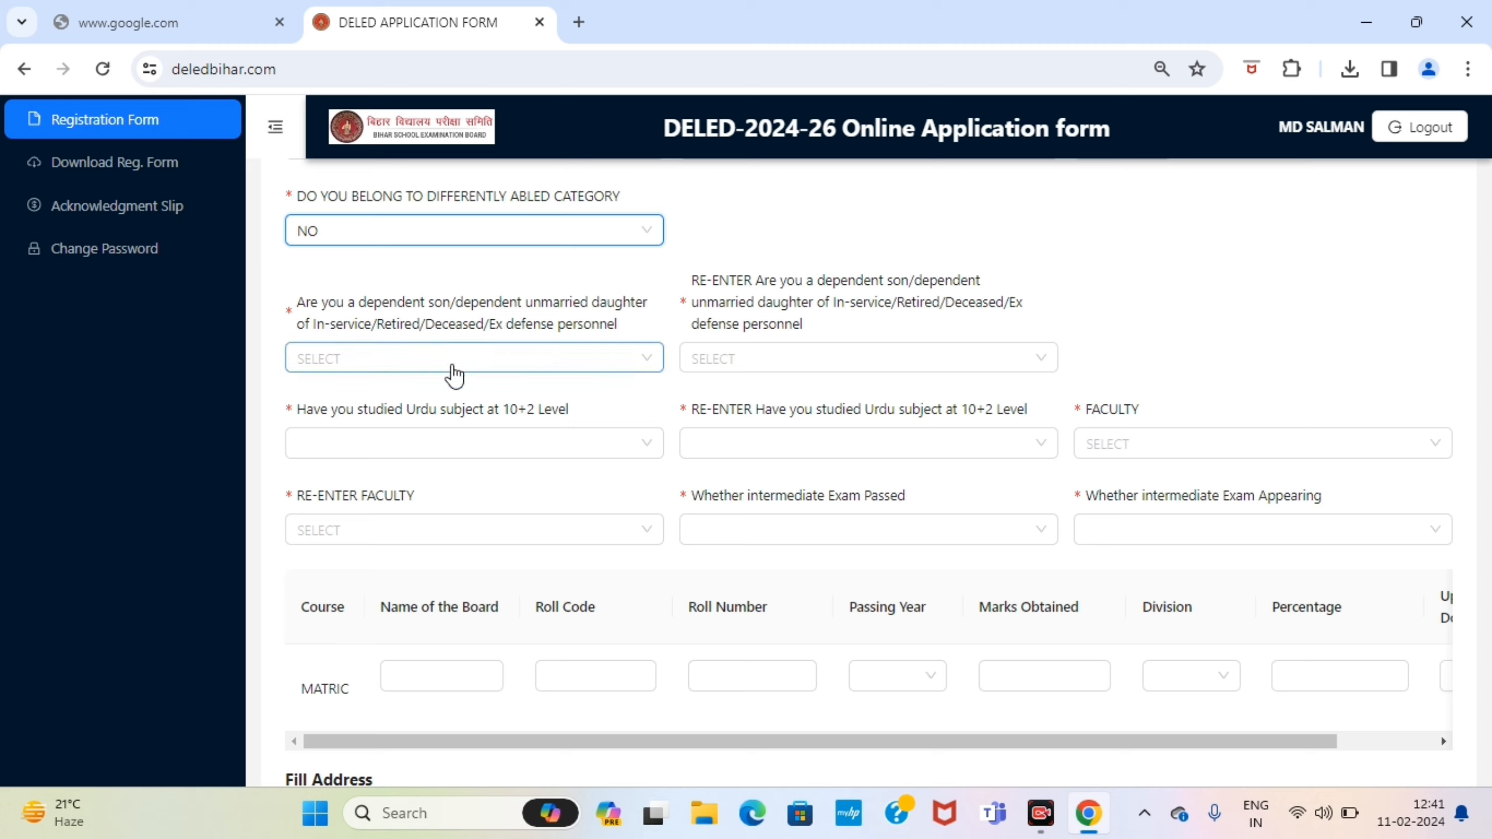
pyautogui.click(452, 360)
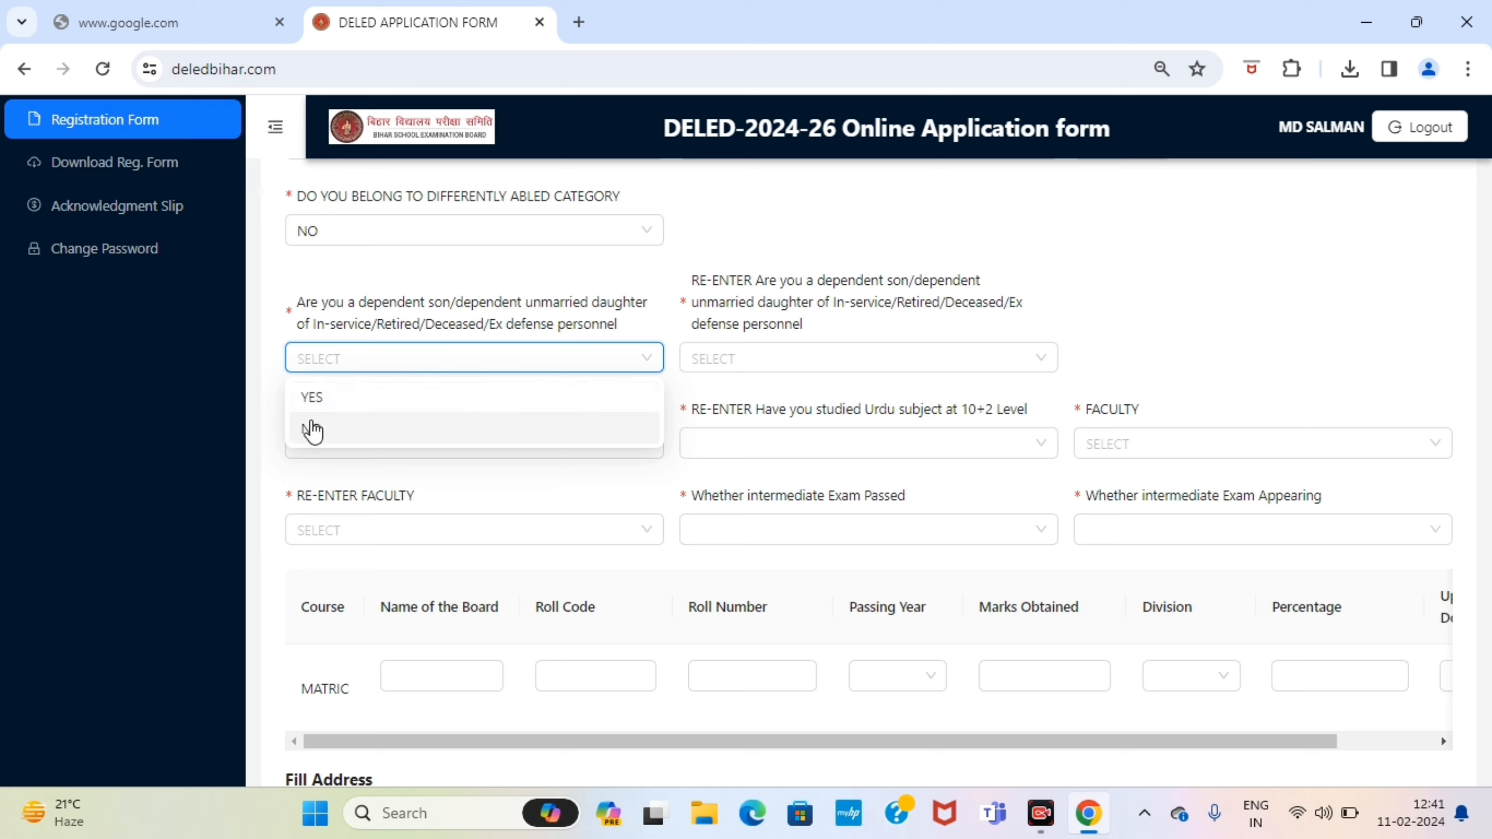
pyautogui.click(311, 429)
pyautogui.click(714, 355)
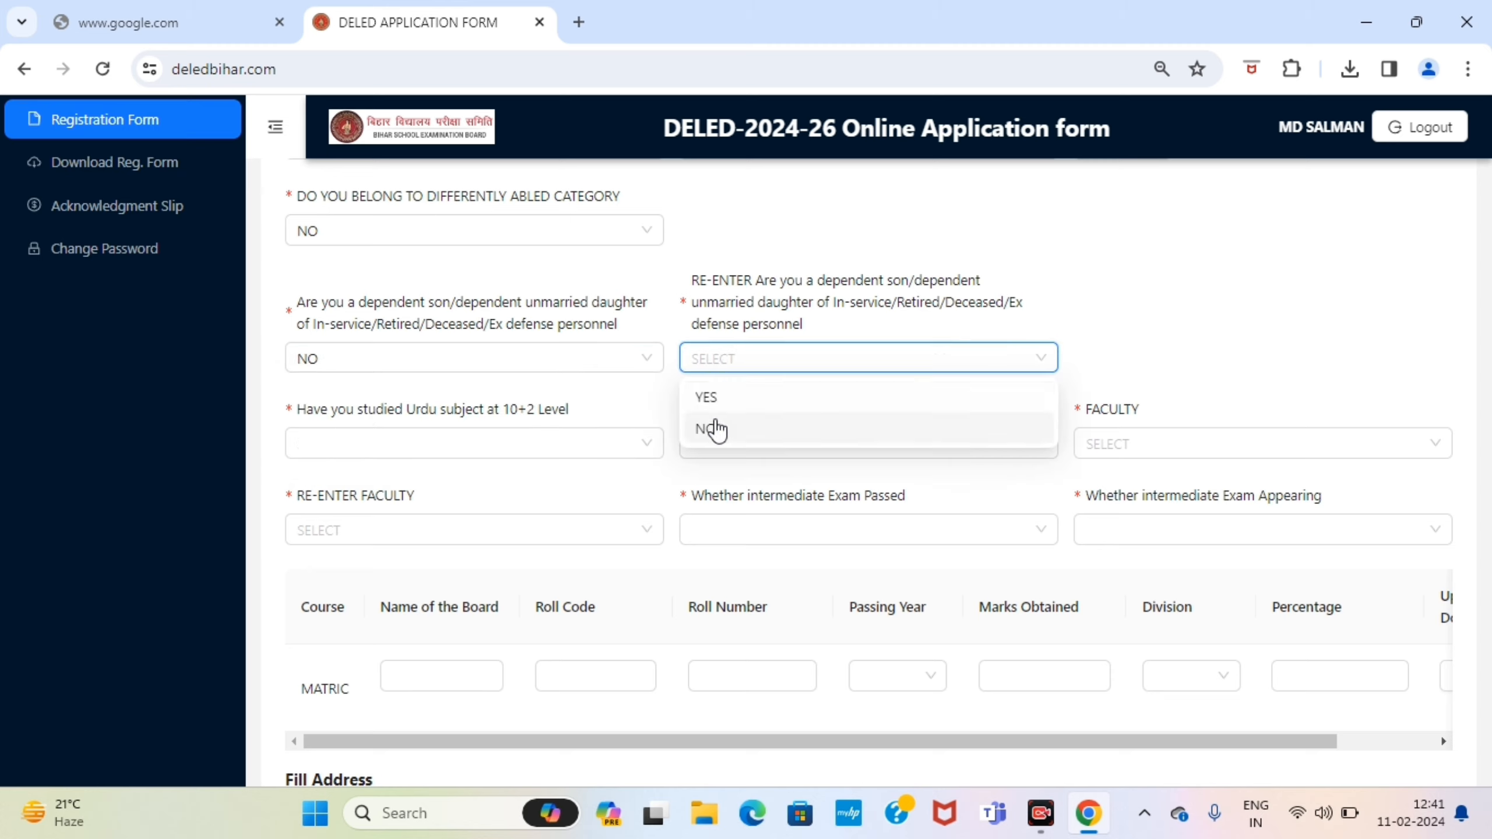
pyautogui.click(713, 428)
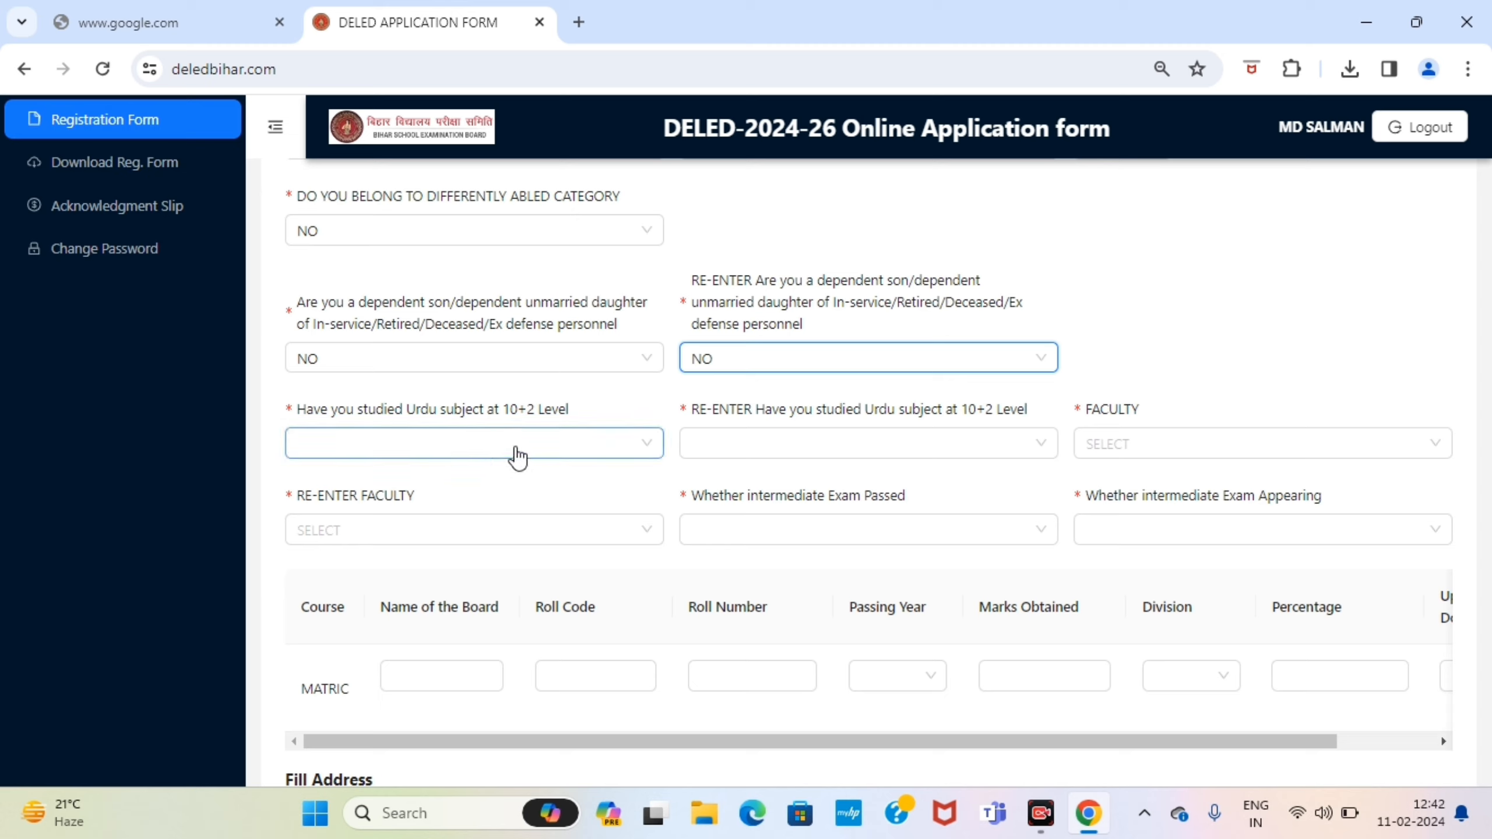
# Step: Answer YES to having studied Urdu as a subject at 10+2 level
pyautogui.click(488, 456)
pyautogui.click(488, 457)
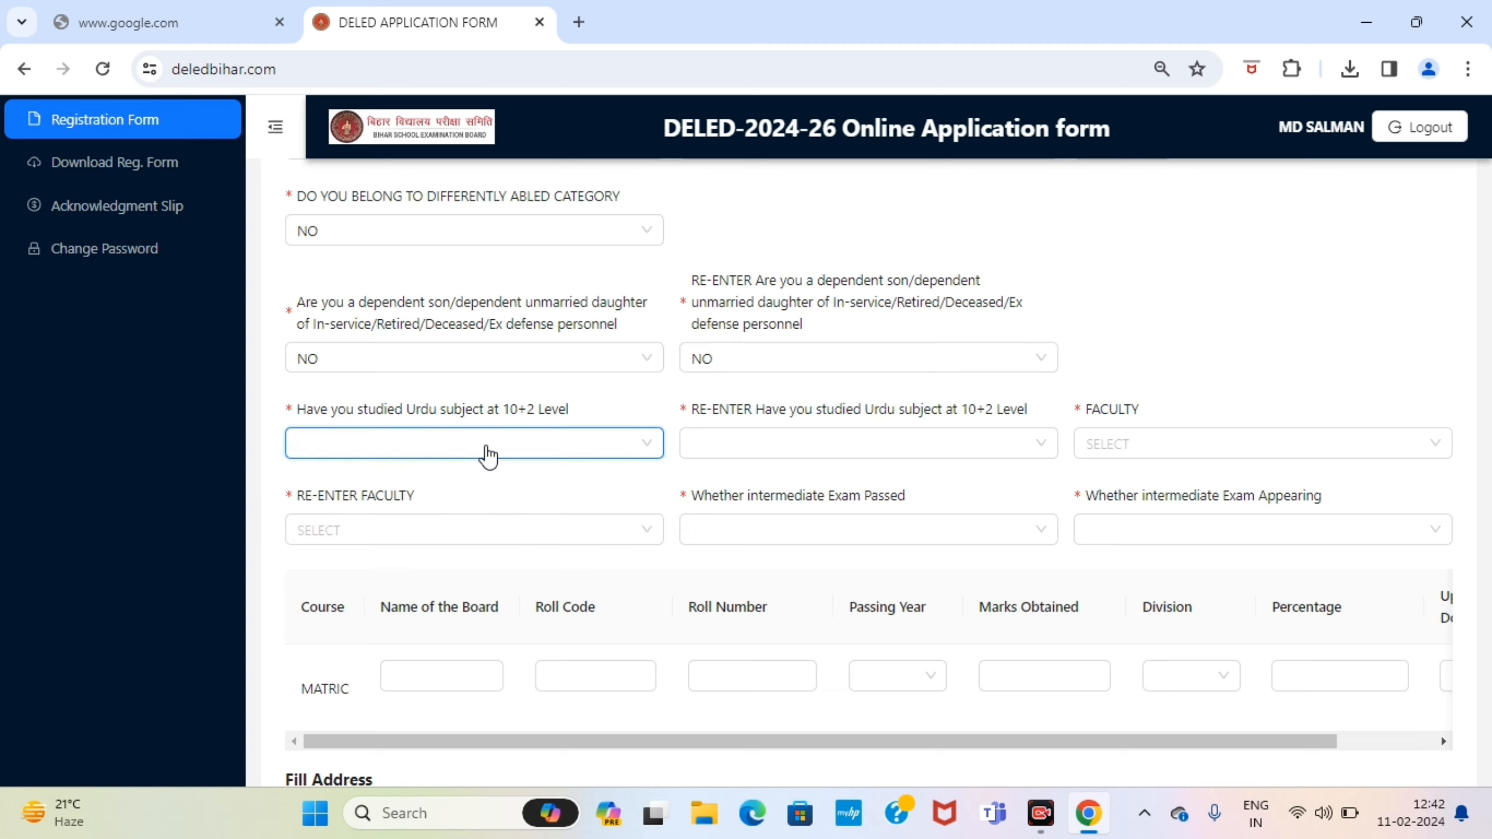
pyautogui.click(487, 457)
pyautogui.click(380, 491)
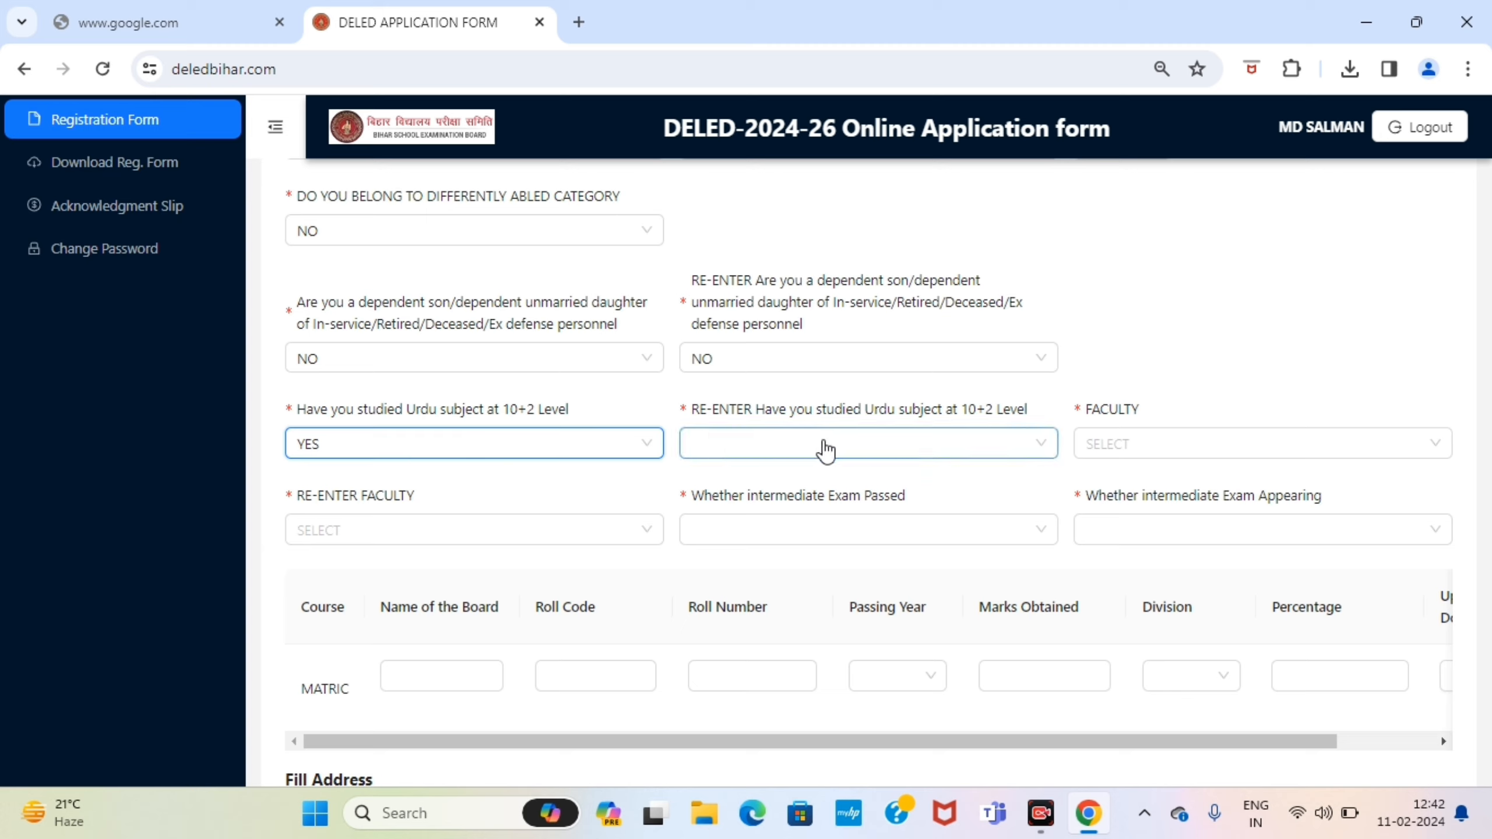
# Step: Set the 10+2 Urdu answer and its re-entry to NO and look through the faculty options
pyautogui.click(502, 444)
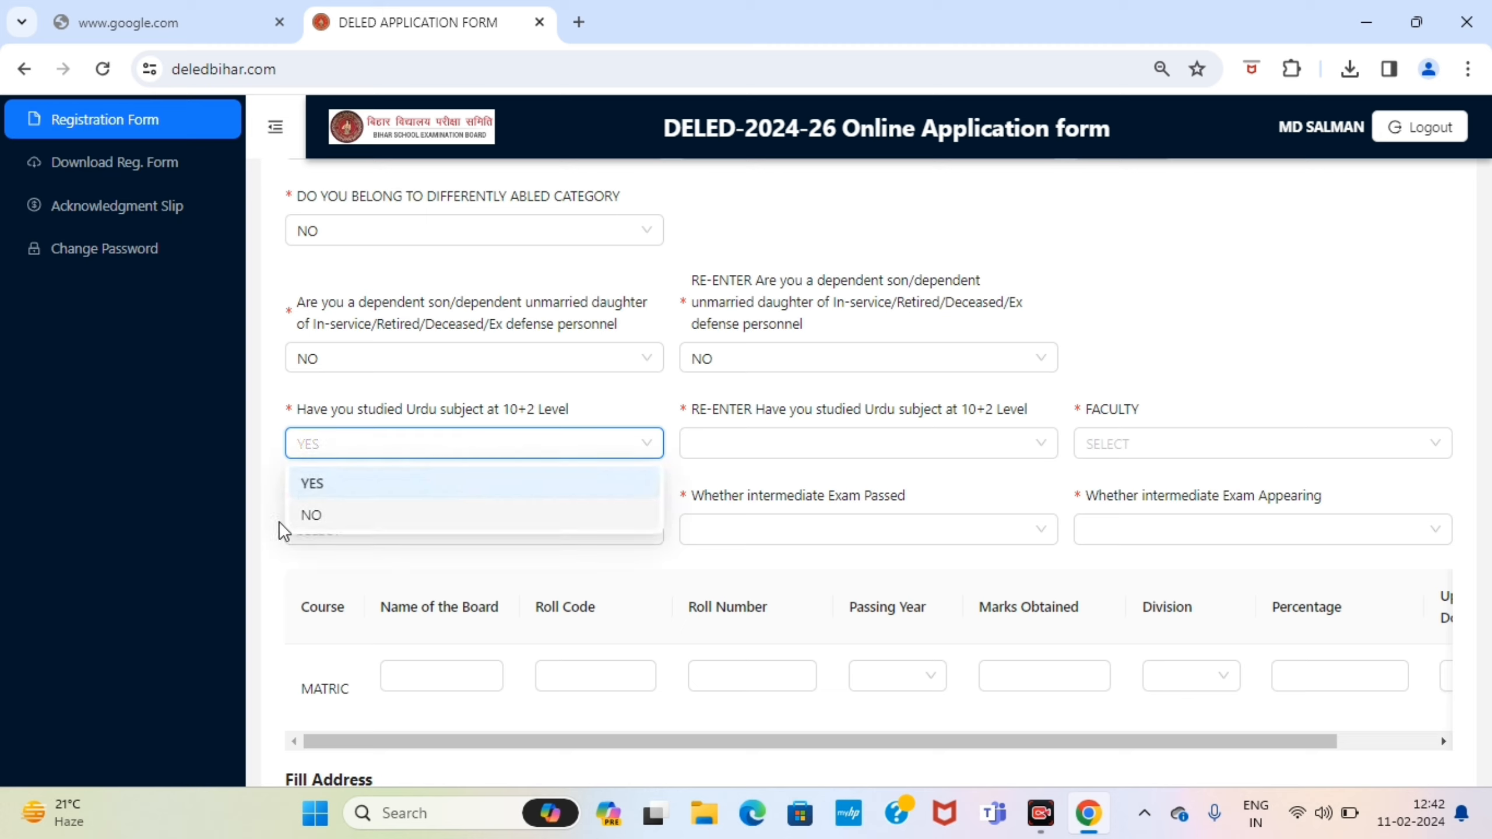
pyautogui.click(308, 516)
pyautogui.click(738, 452)
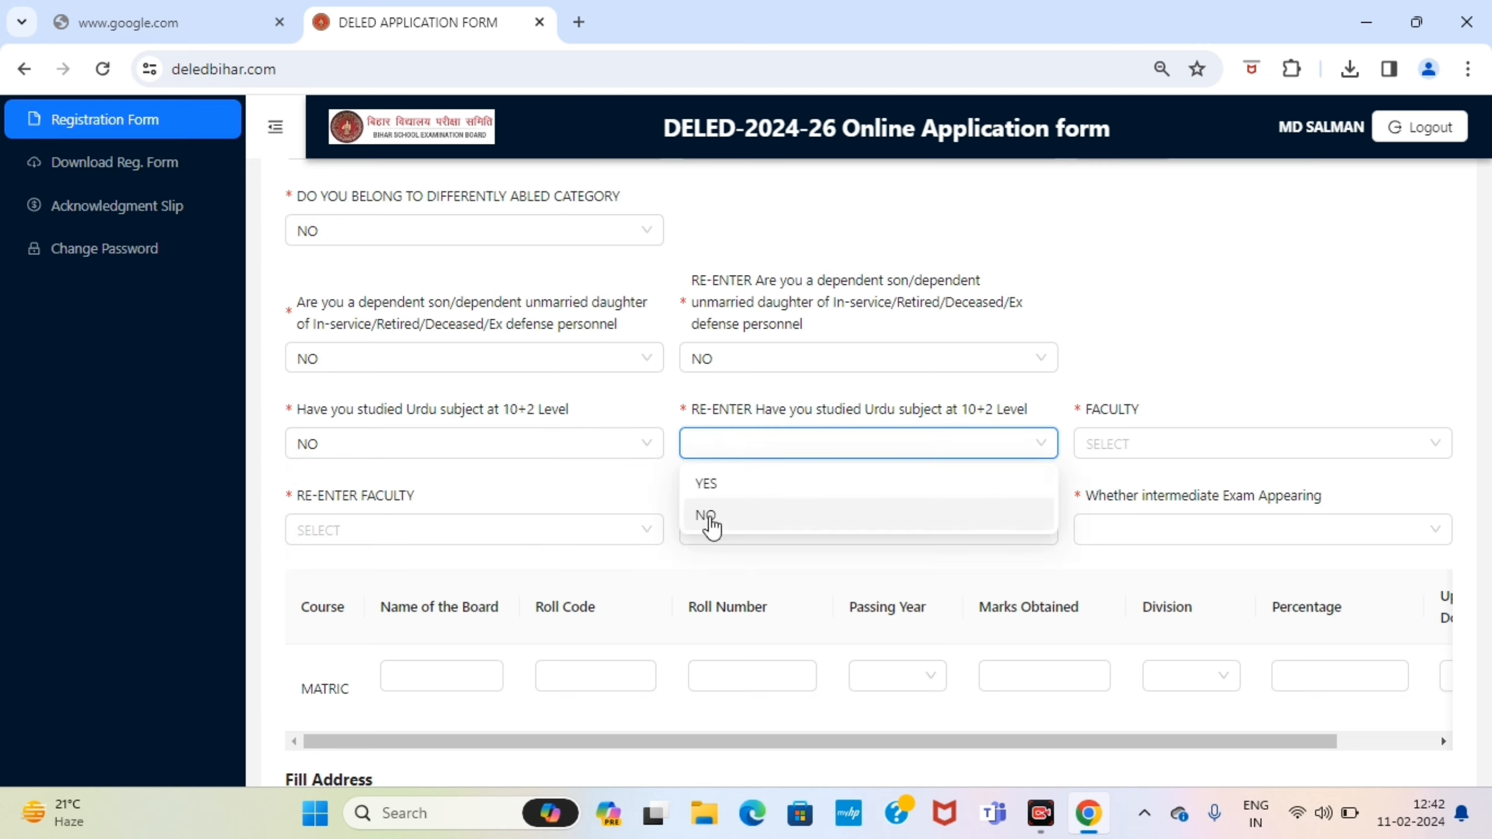
pyautogui.click(710, 520)
pyautogui.click(1115, 458)
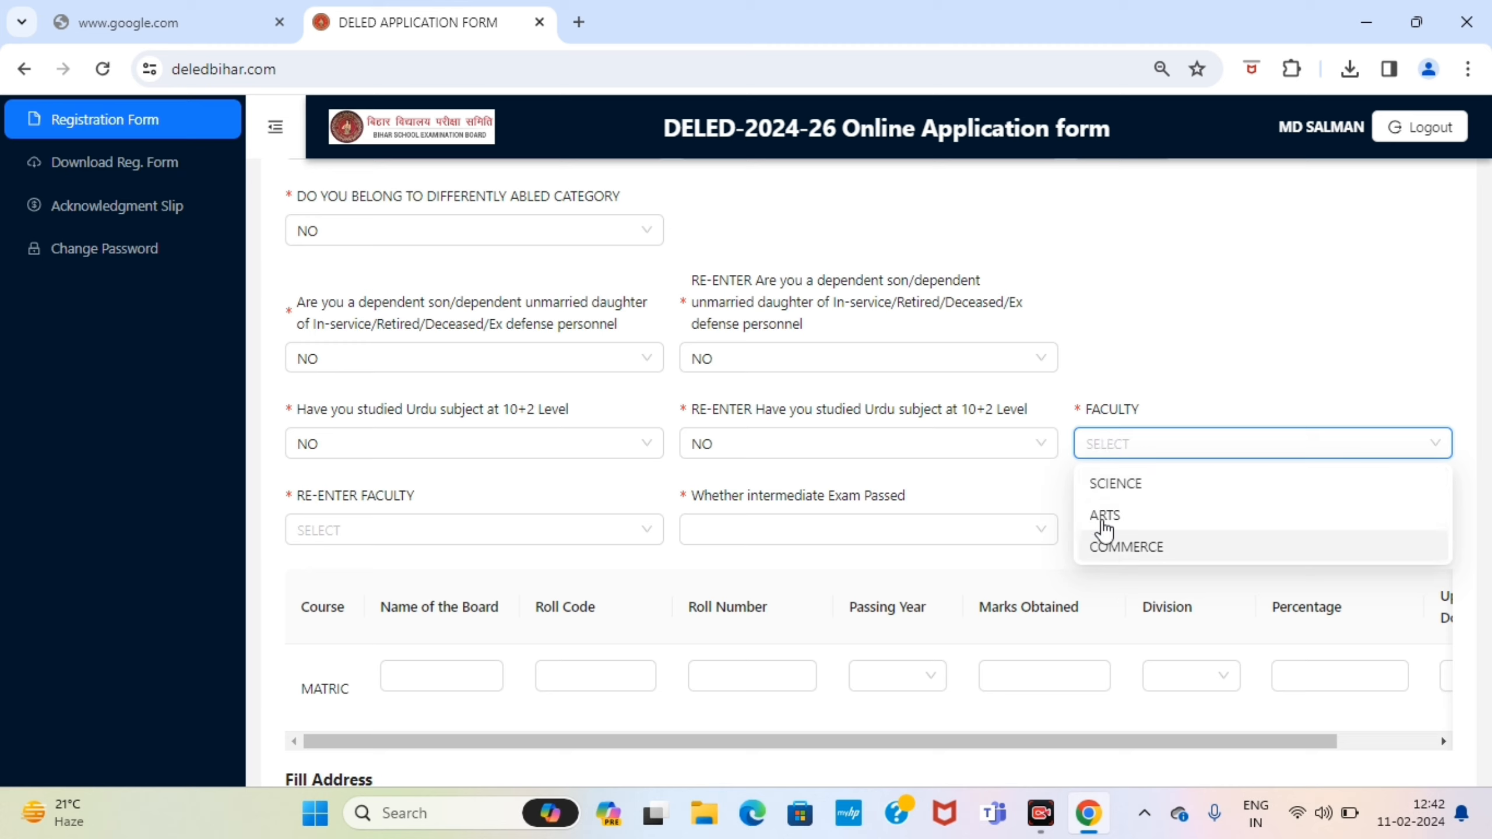
# Step: Change both the 10+2 Urdu answer and its re-entry to YES
pyautogui.click(652, 442)
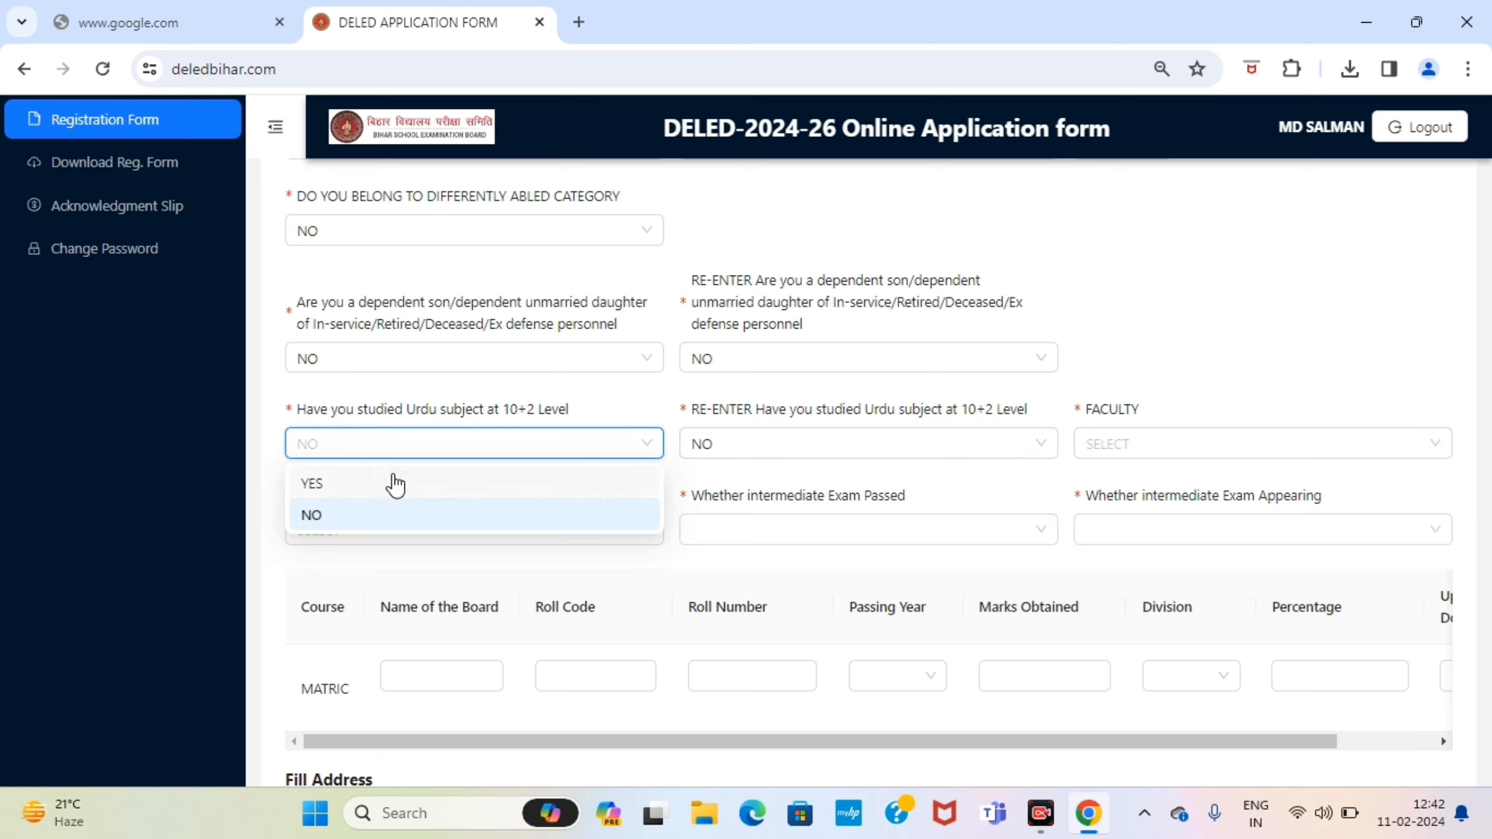
pyautogui.click(393, 483)
pyautogui.click(782, 453)
pyautogui.click(713, 484)
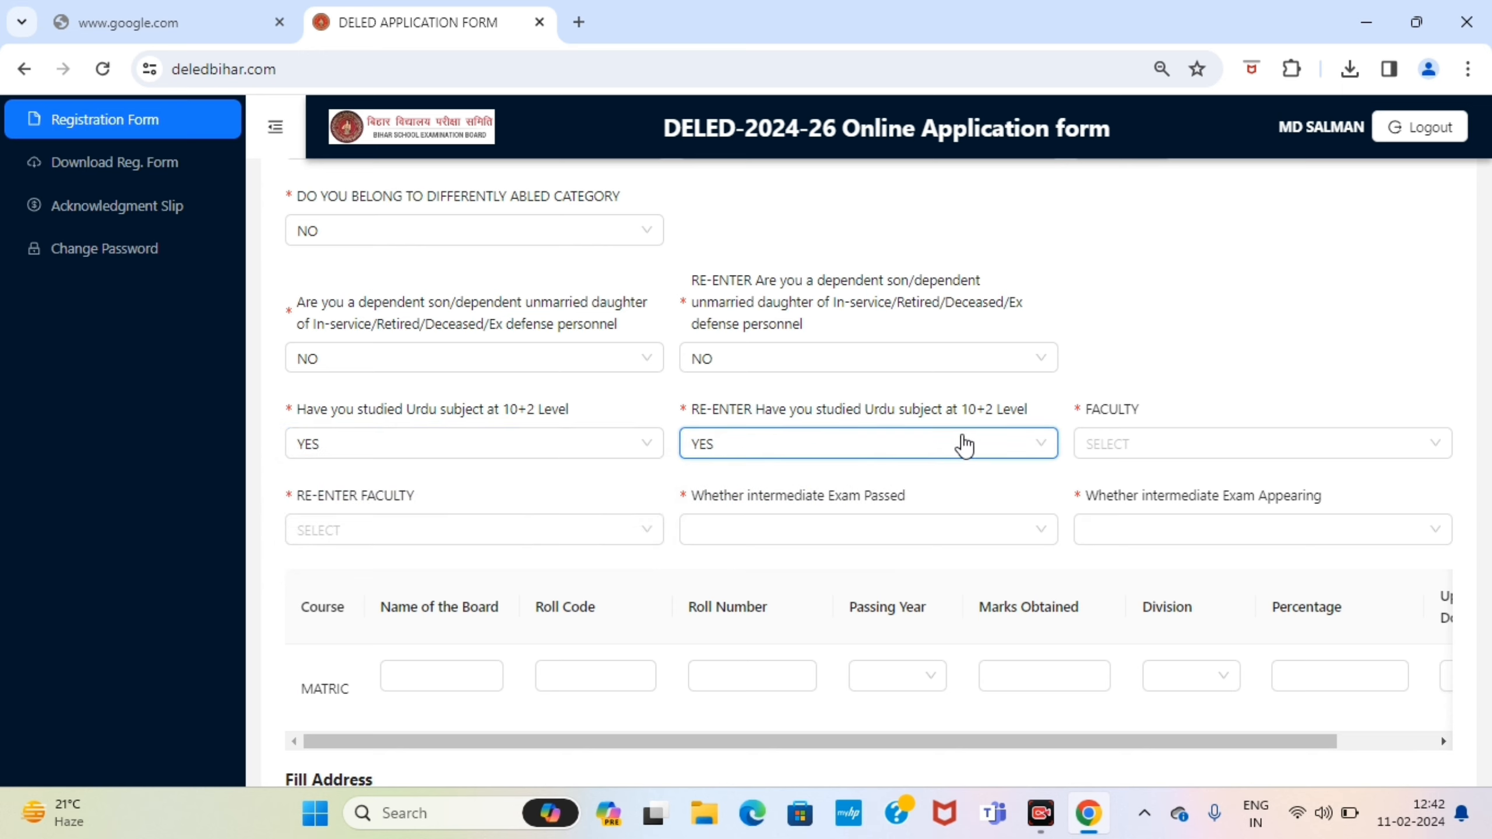
# Step: Choose COMMERCE as both the faculty and the re-entered faculty
pyautogui.click(1163, 454)
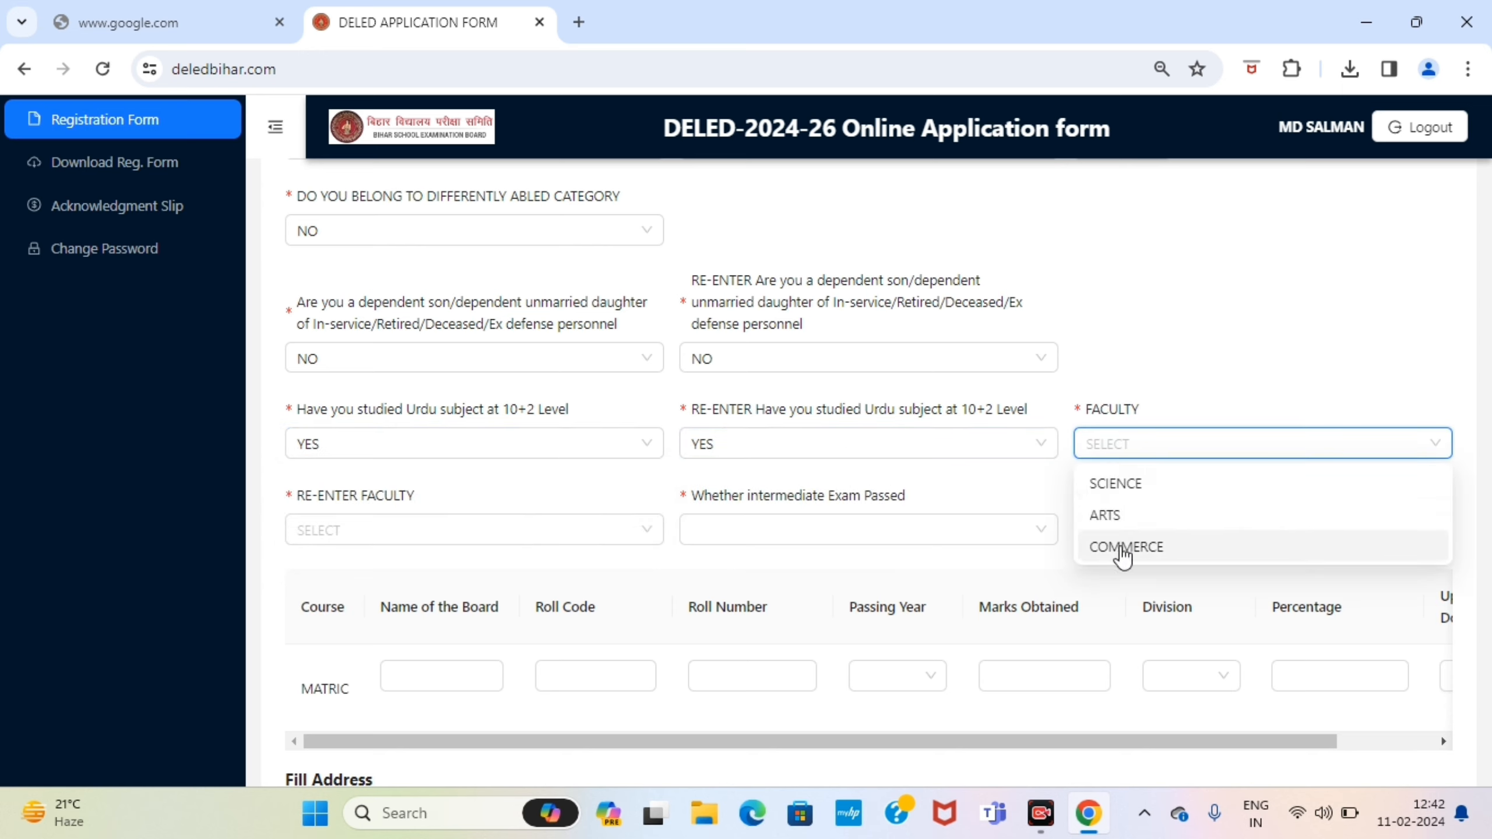
pyautogui.click(1127, 548)
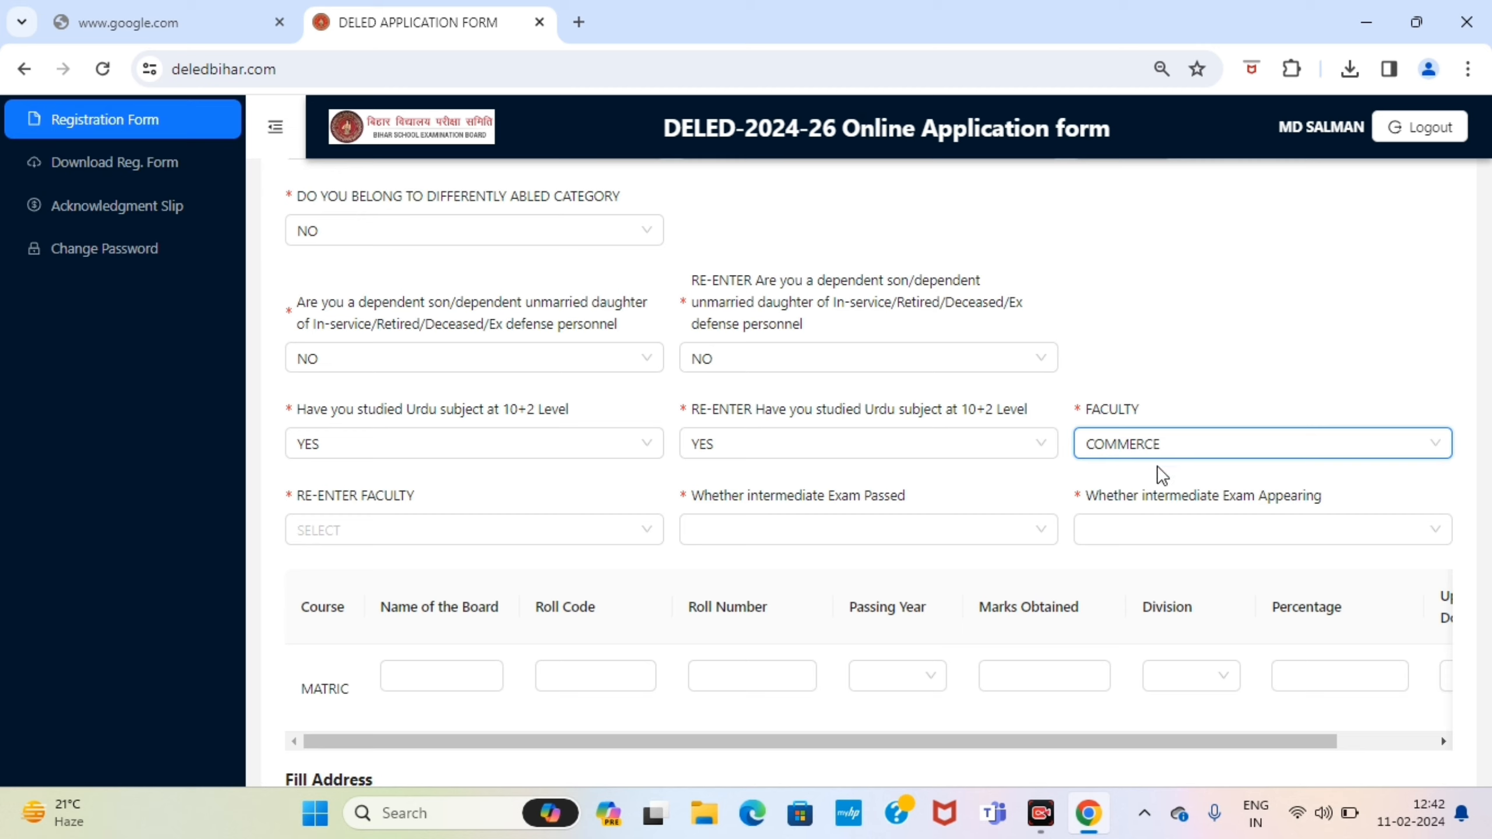
pyautogui.click(405, 530)
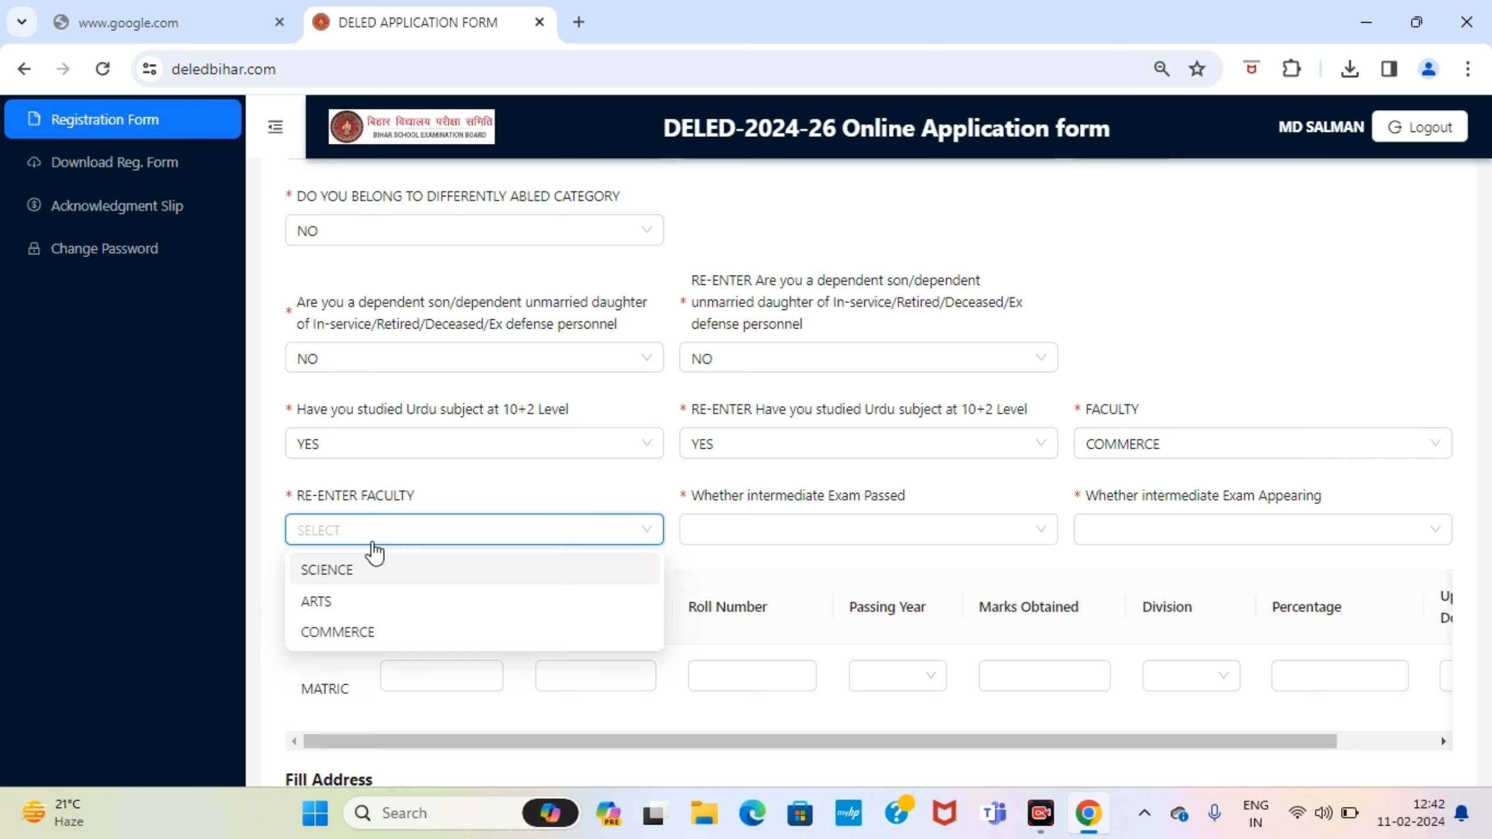
pyautogui.click(347, 632)
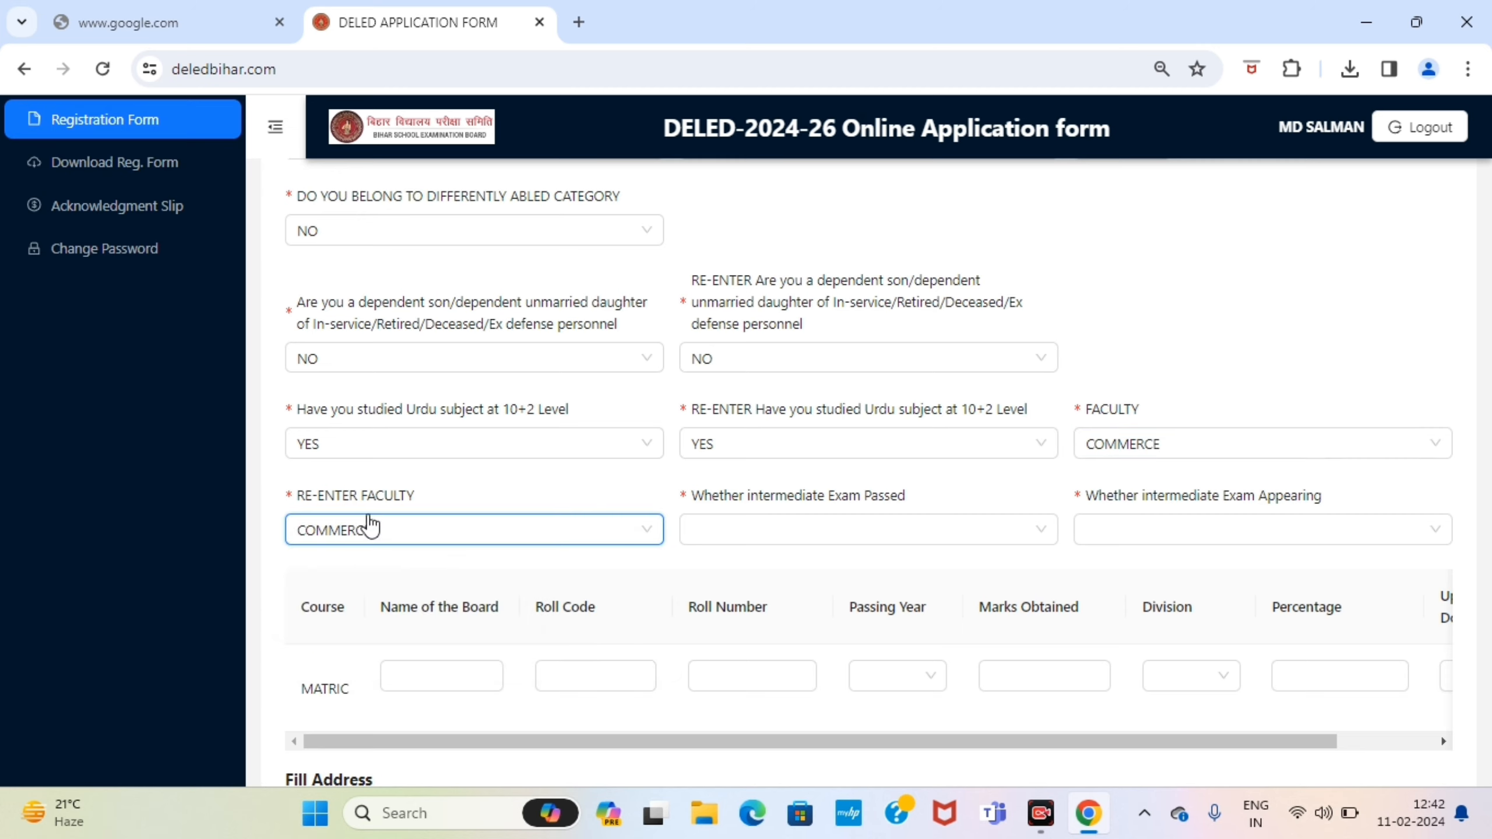
# Step: Set intermediate exam passed to NO and intermediate exam appearing to YES, and review the qualification table for that case
pyautogui.click(815, 538)
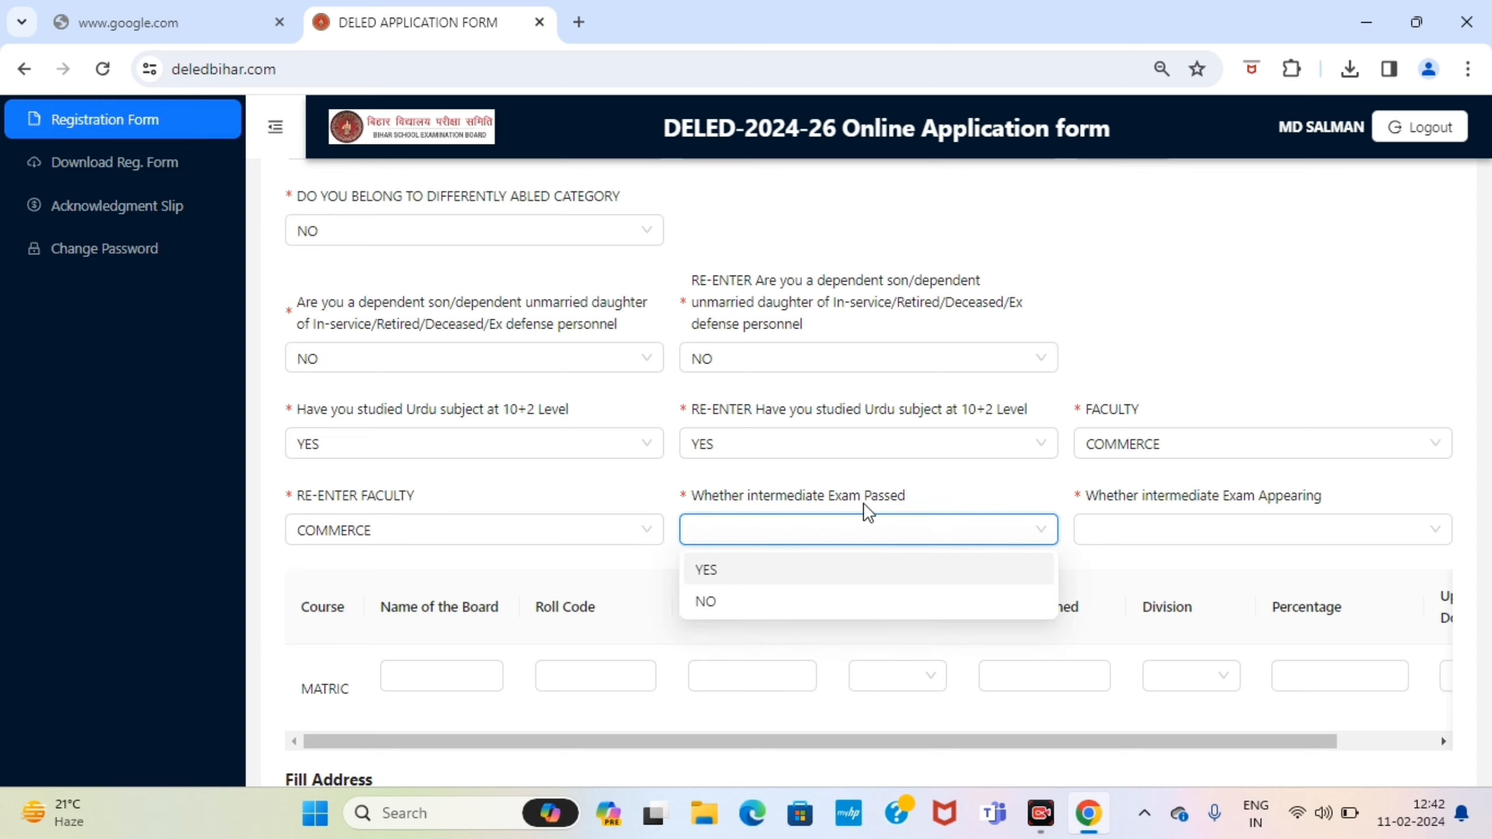
pyautogui.scroll(-2, 875, 515)
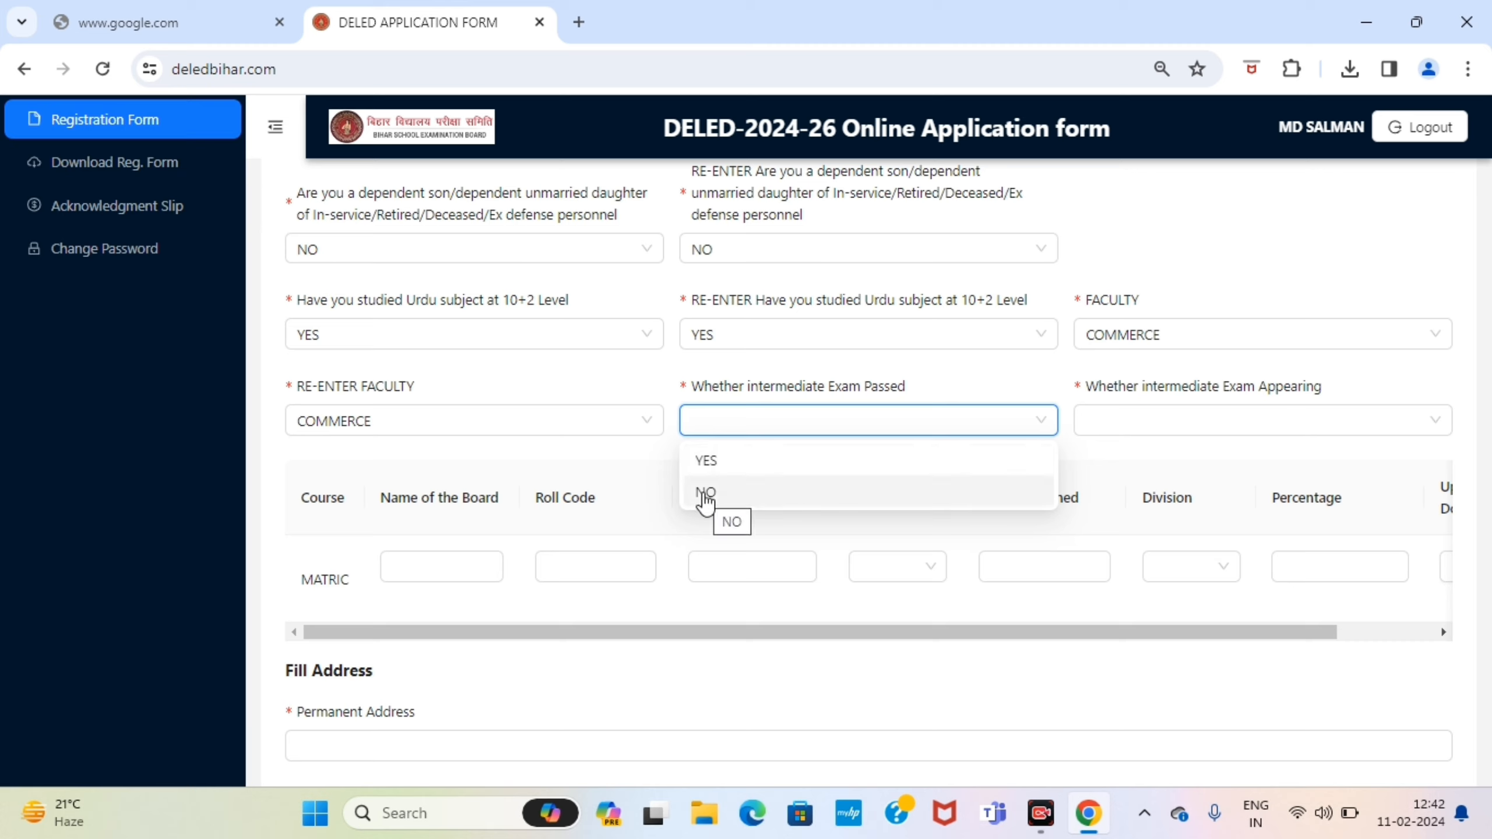
pyautogui.click(705, 494)
pyautogui.click(1252, 422)
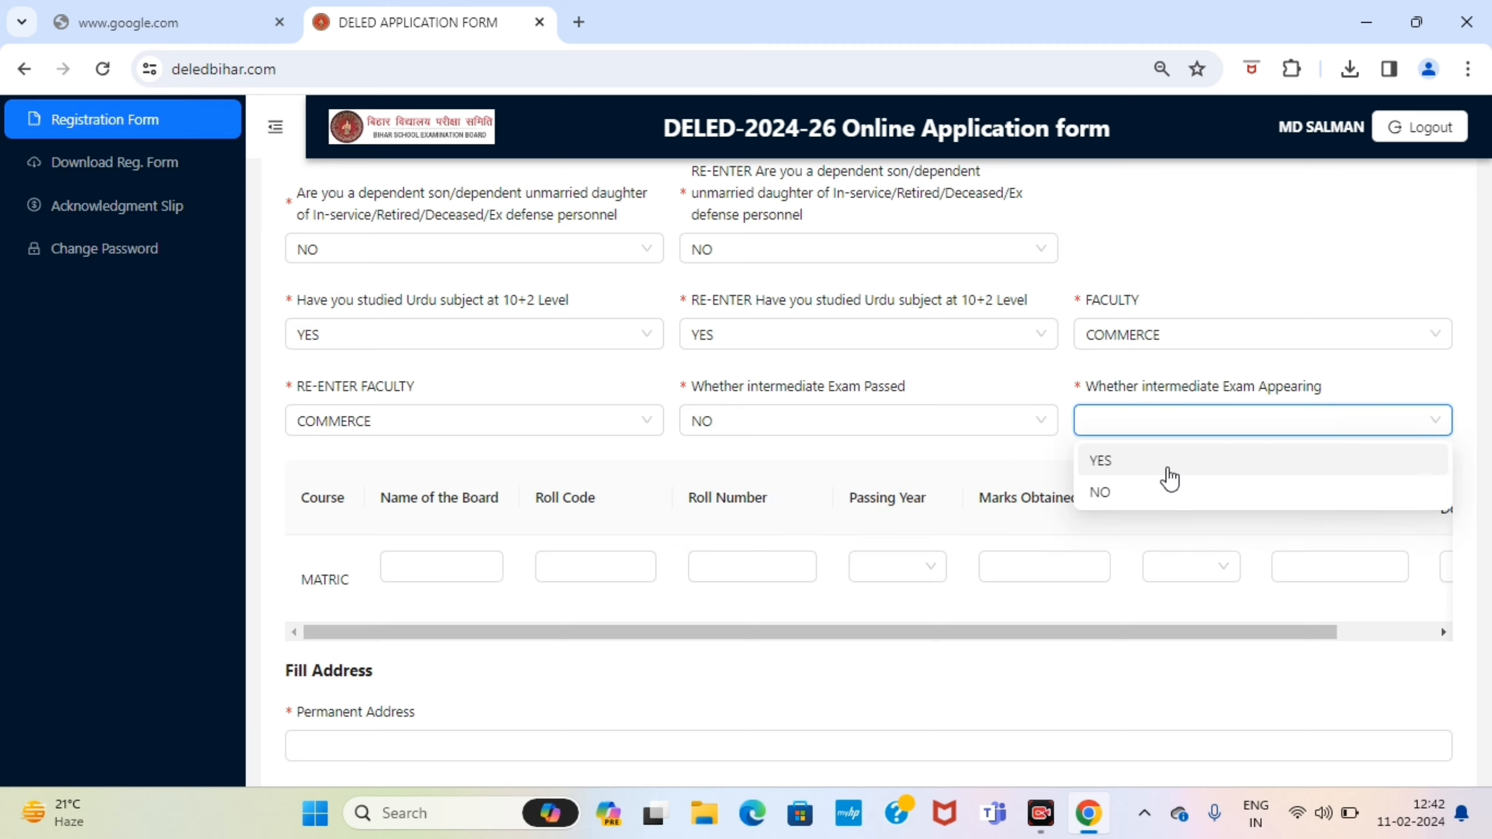
pyautogui.click(1136, 463)
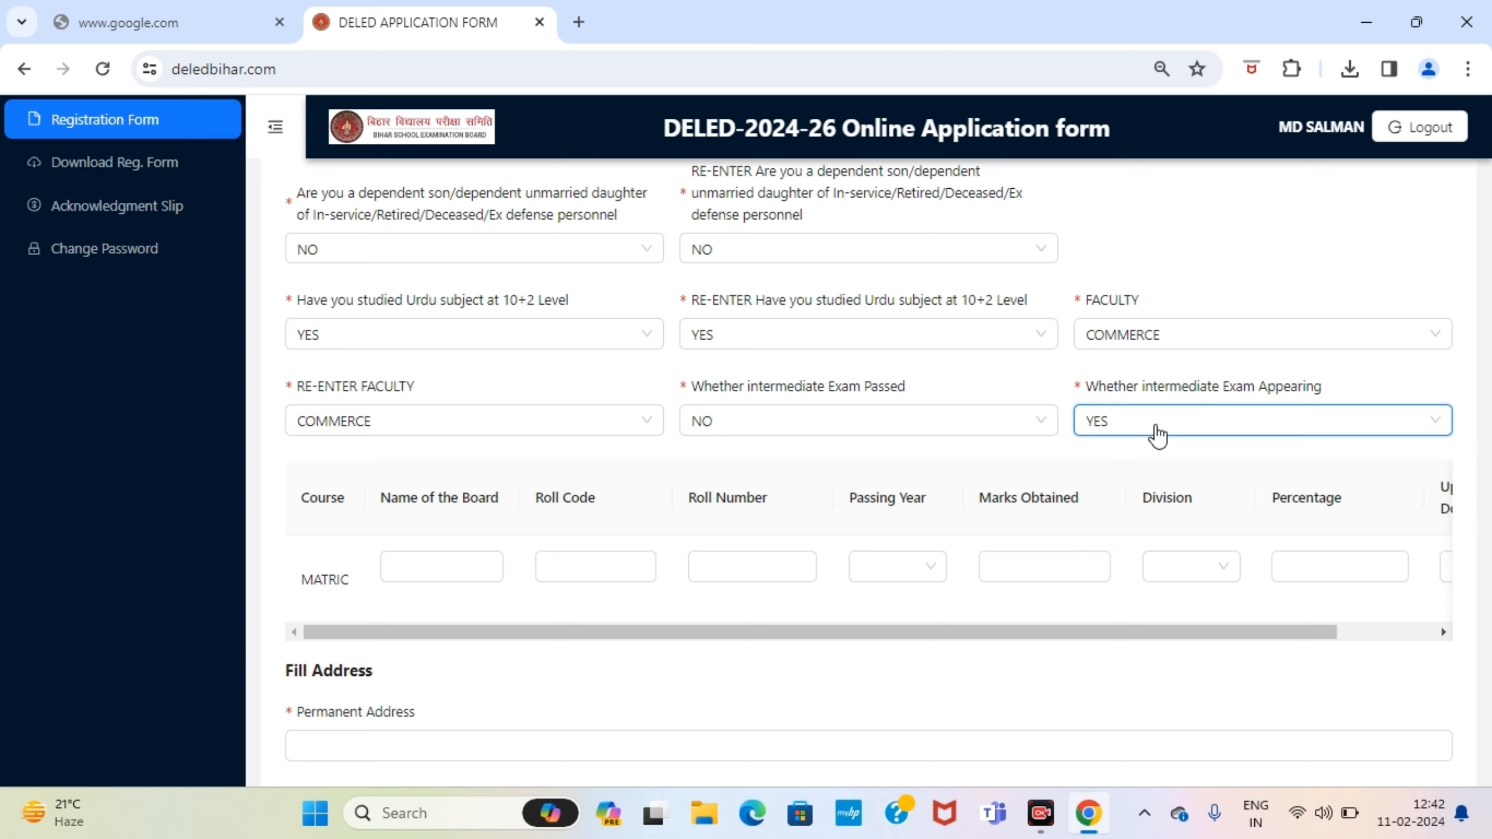
pyautogui.scroll(-4, 666, 549)
pyautogui.scroll(3, 470, 414)
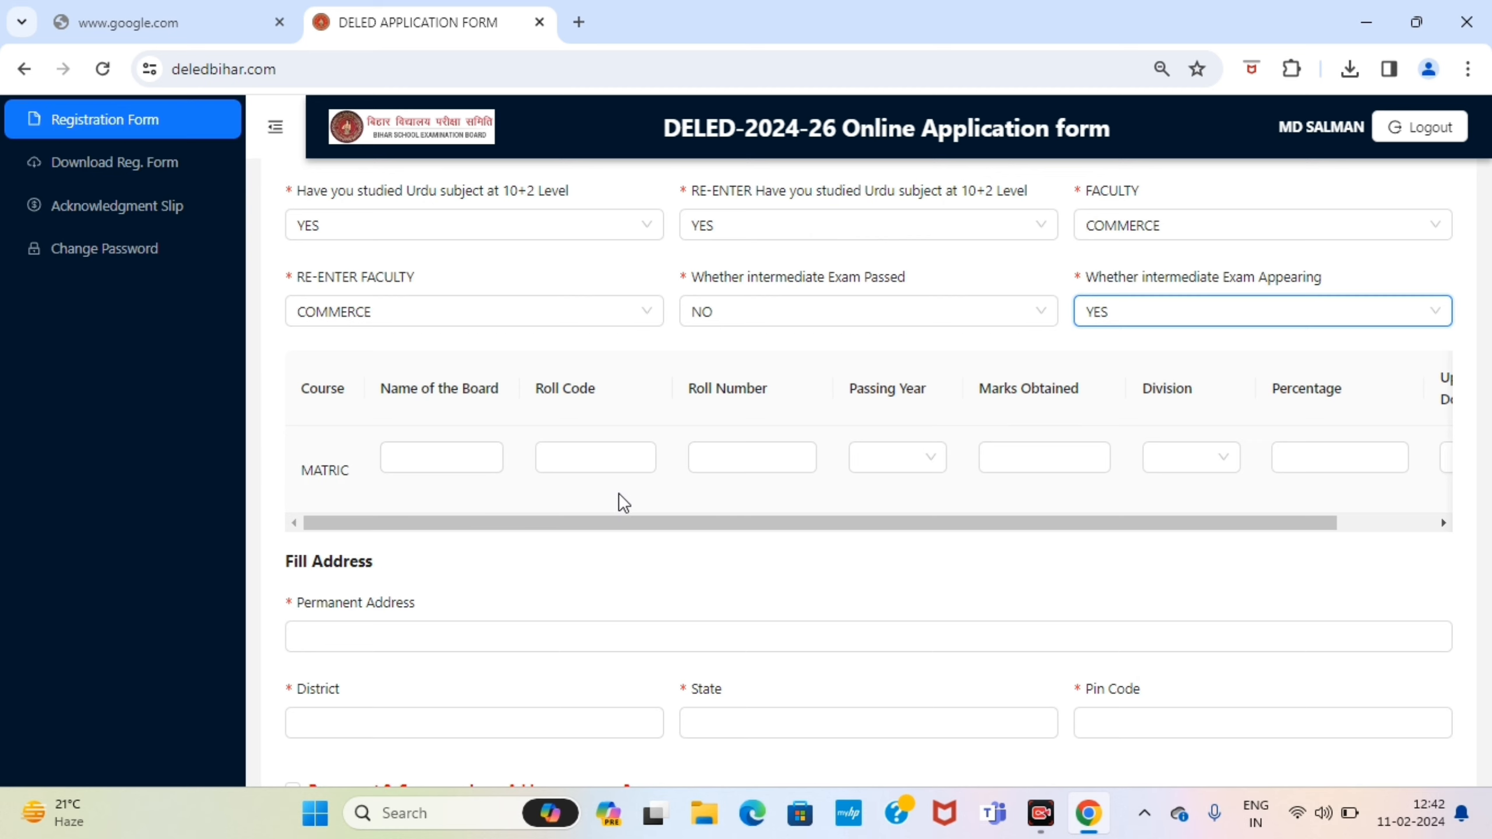
pyautogui.scroll(3, 1115, 516)
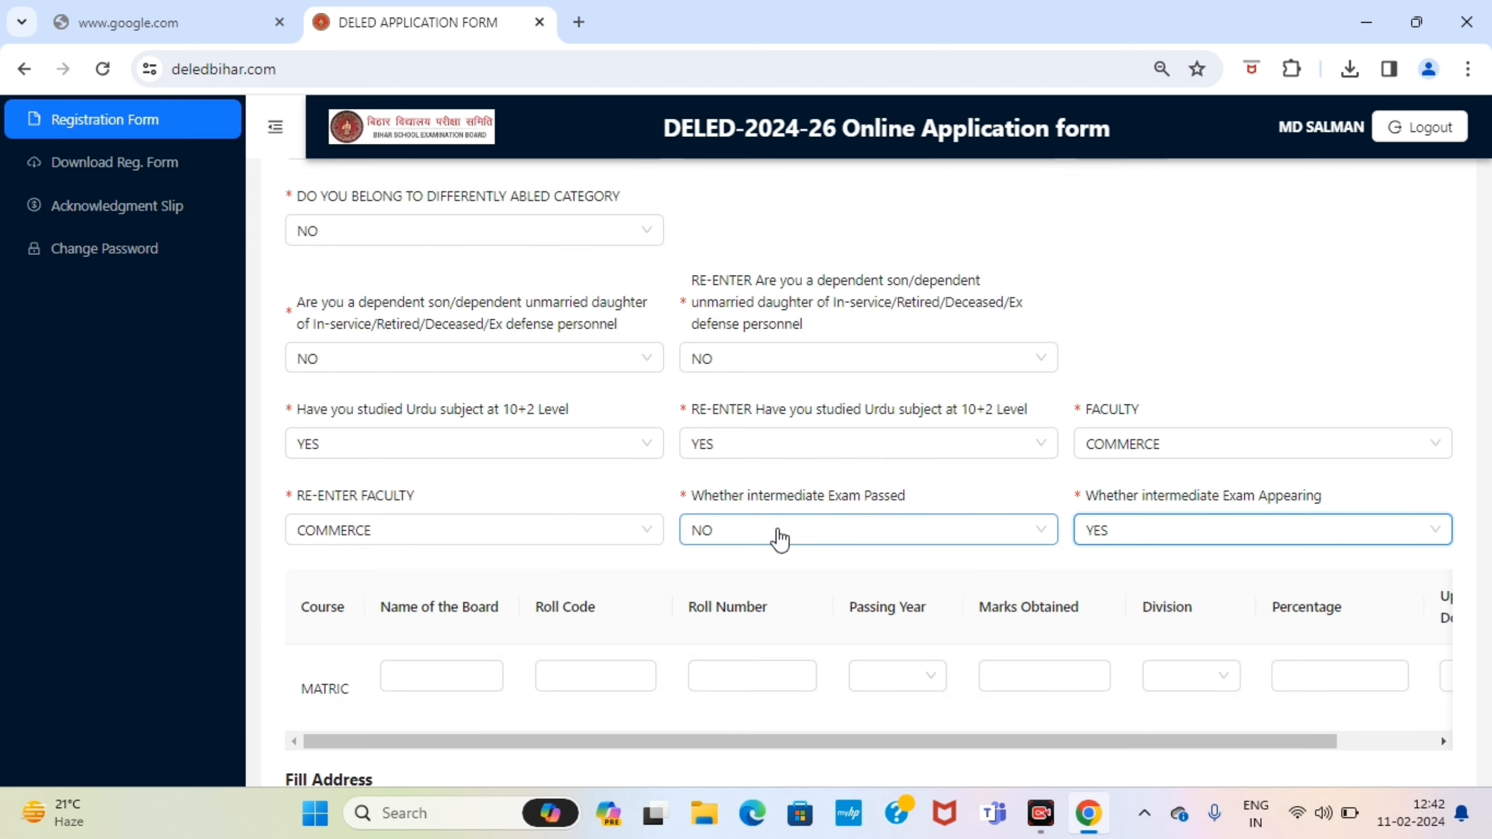
# Step: Change the intermediate exam passed answer to YES
pyautogui.click(776, 532)
pyautogui.click(707, 570)
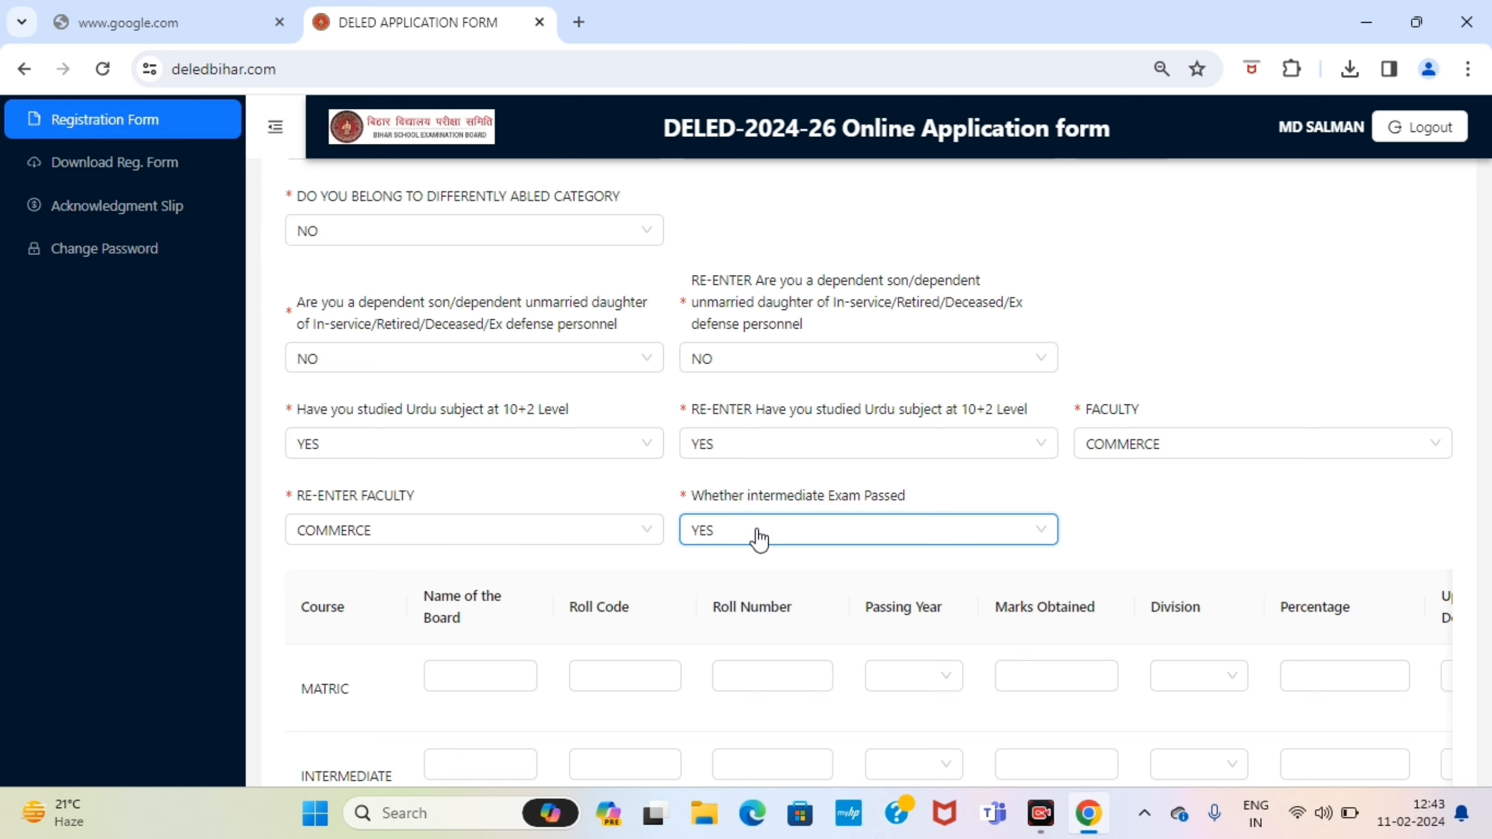
pyautogui.scroll(1, 766, 539)
# Step: Examine the Matric row's board name, roll code, passing year and marks obtained fields, including the list of available passing years
pyautogui.scroll(-4, 765, 538)
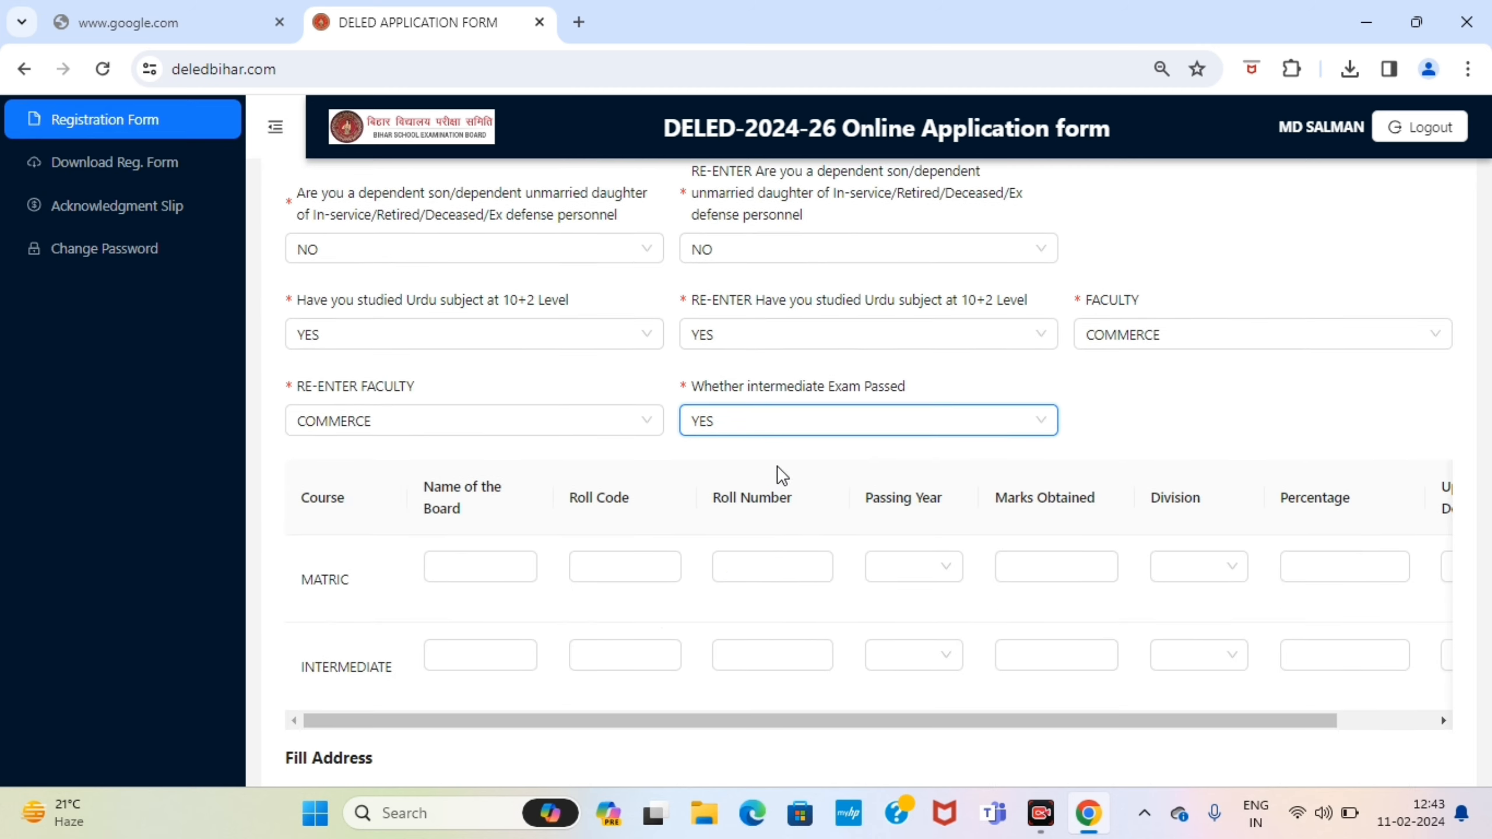
pyautogui.scroll(-2, 775, 475)
pyautogui.click(438, 350)
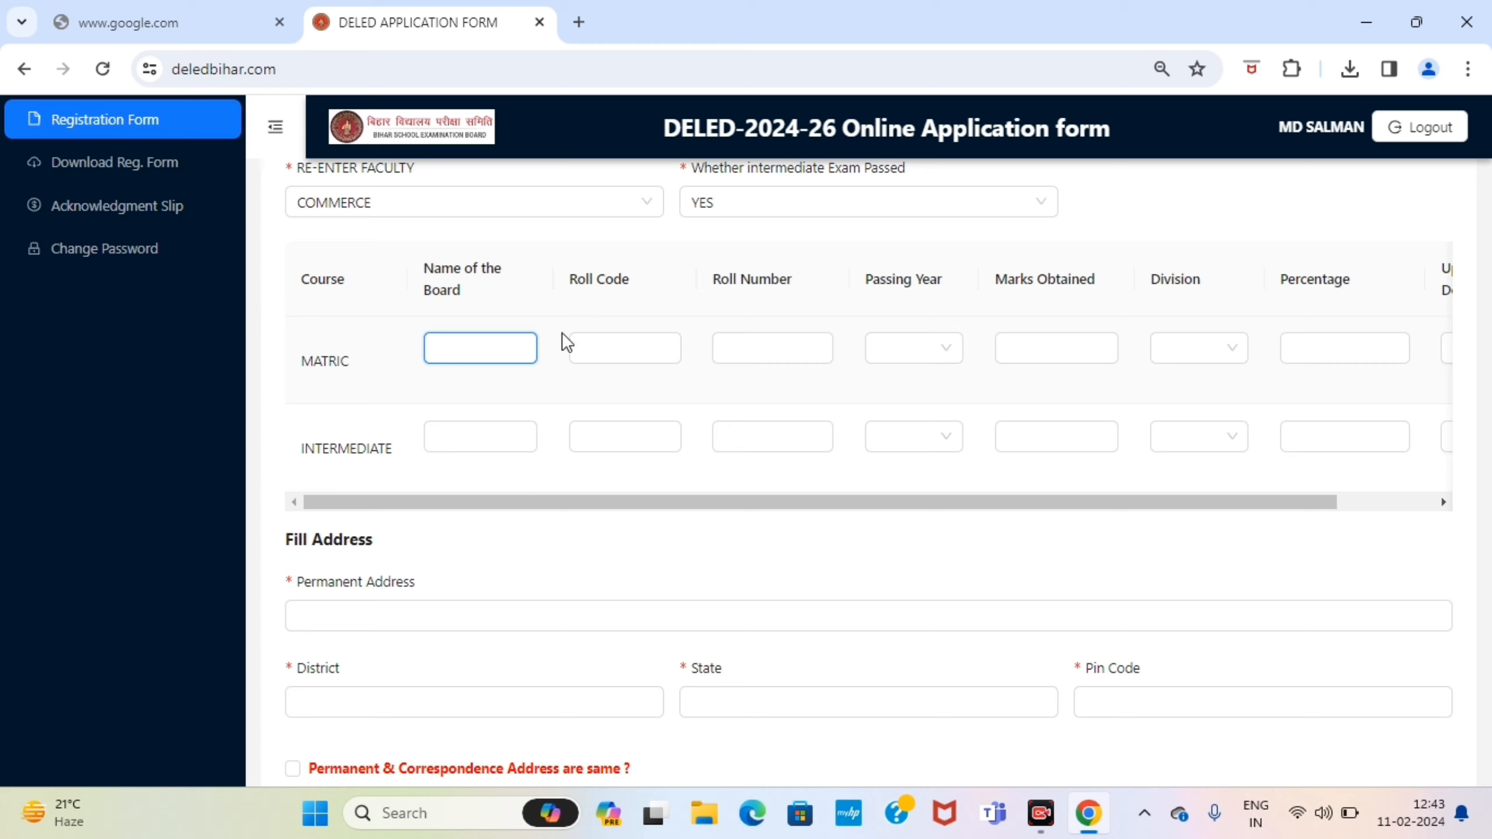
pyautogui.click(617, 358)
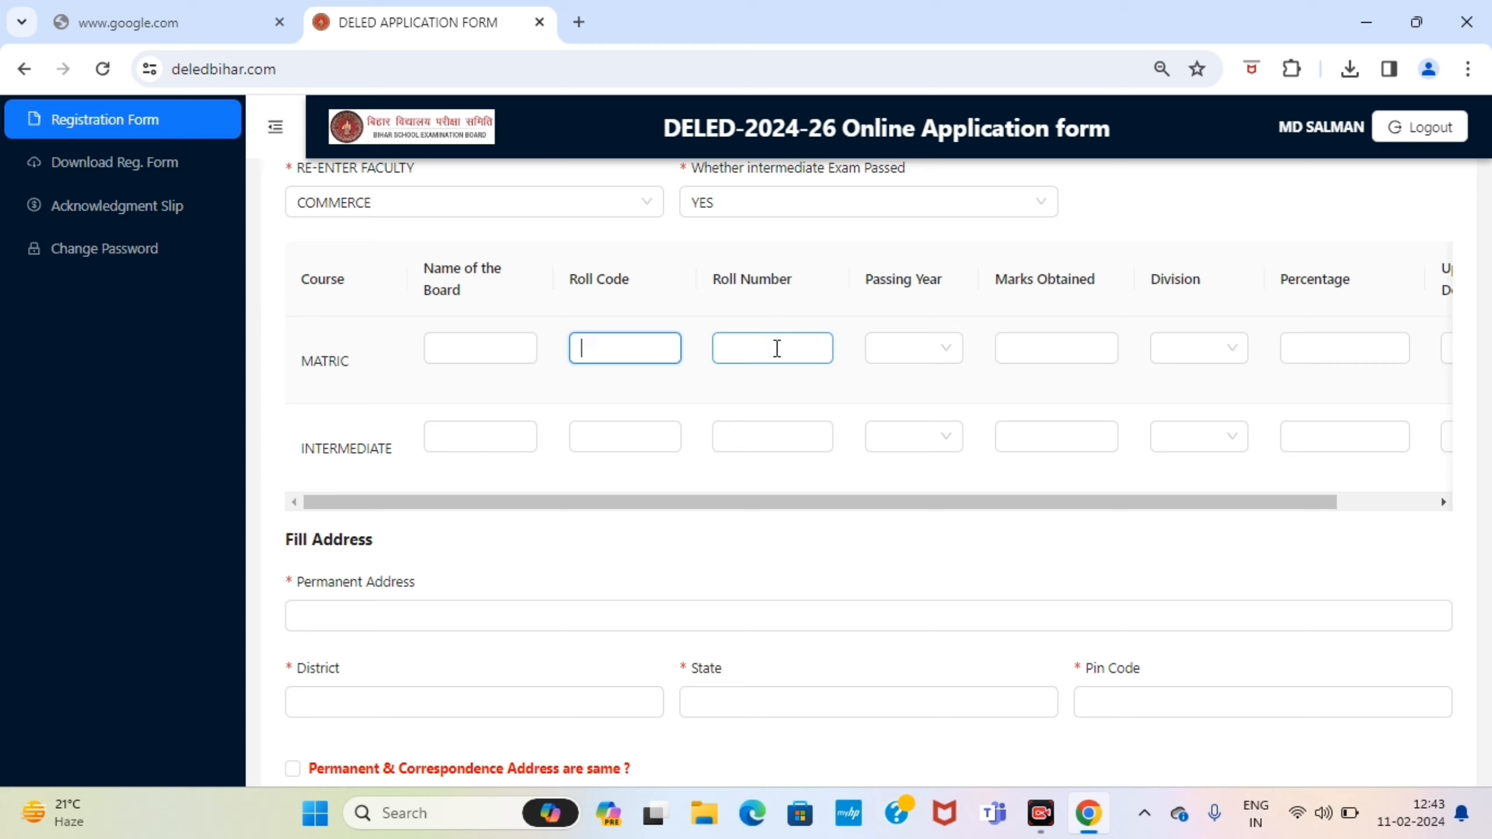
pyautogui.click(896, 358)
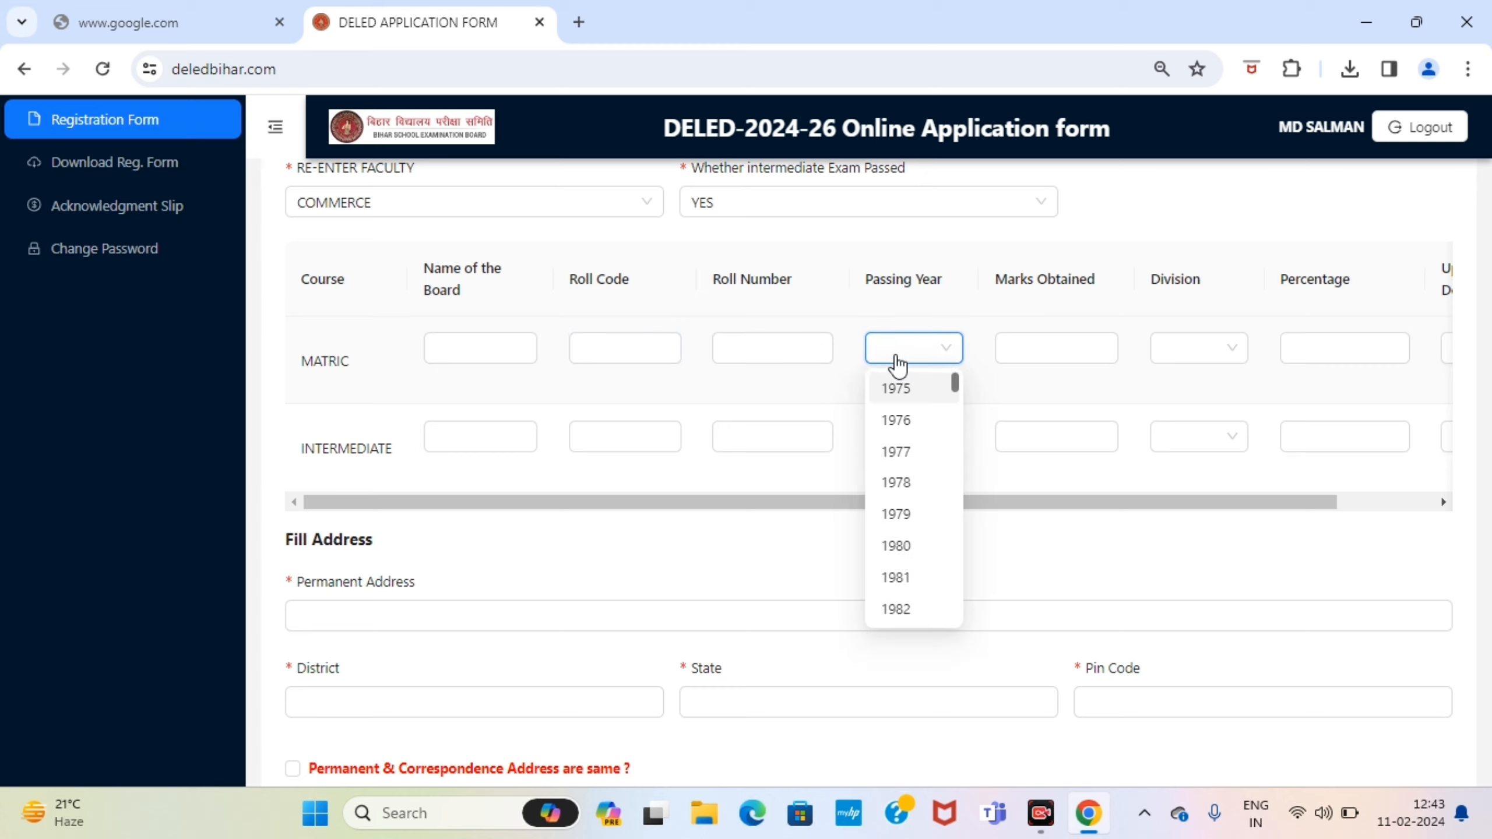
pyautogui.click(893, 359)
pyautogui.click(916, 359)
pyautogui.scroll(-20, 915, 406)
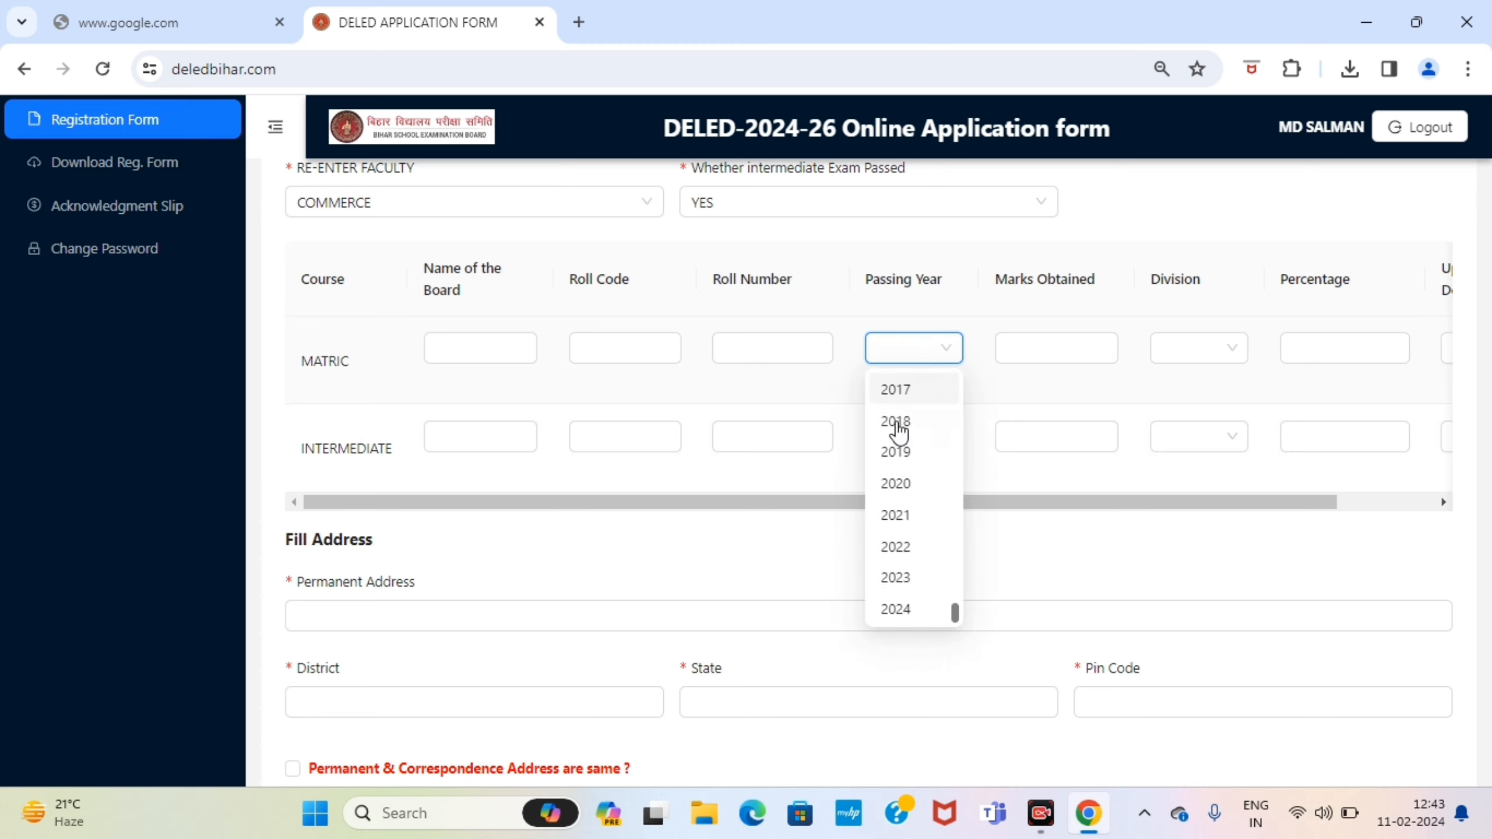
pyautogui.scroll(15, 898, 432)
pyautogui.scroll(-5, 890, 422)
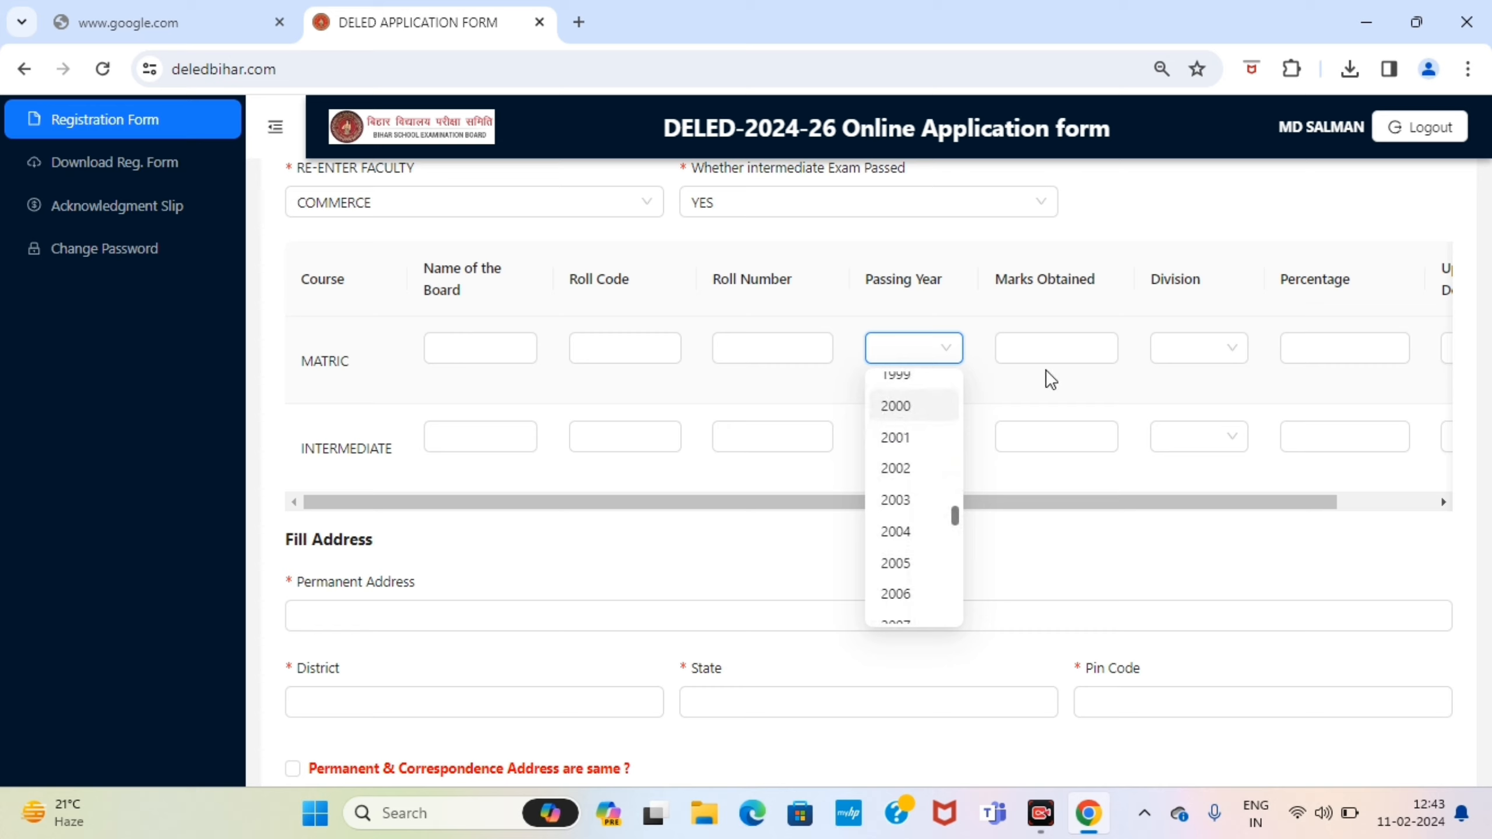
pyautogui.click(1044, 349)
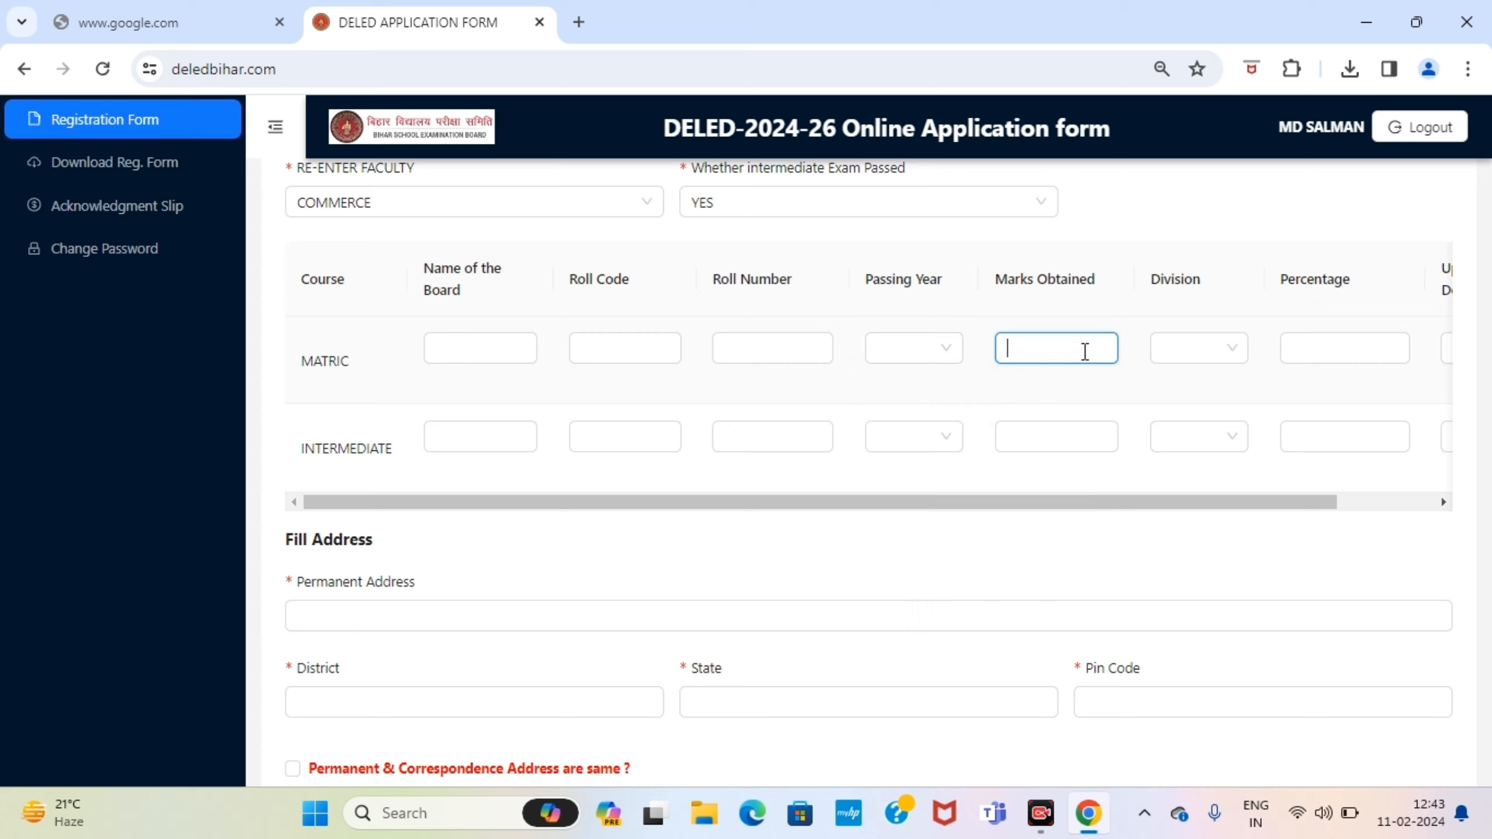
# Step: Set the Matric row's division to FIRST
pyautogui.click(1205, 369)
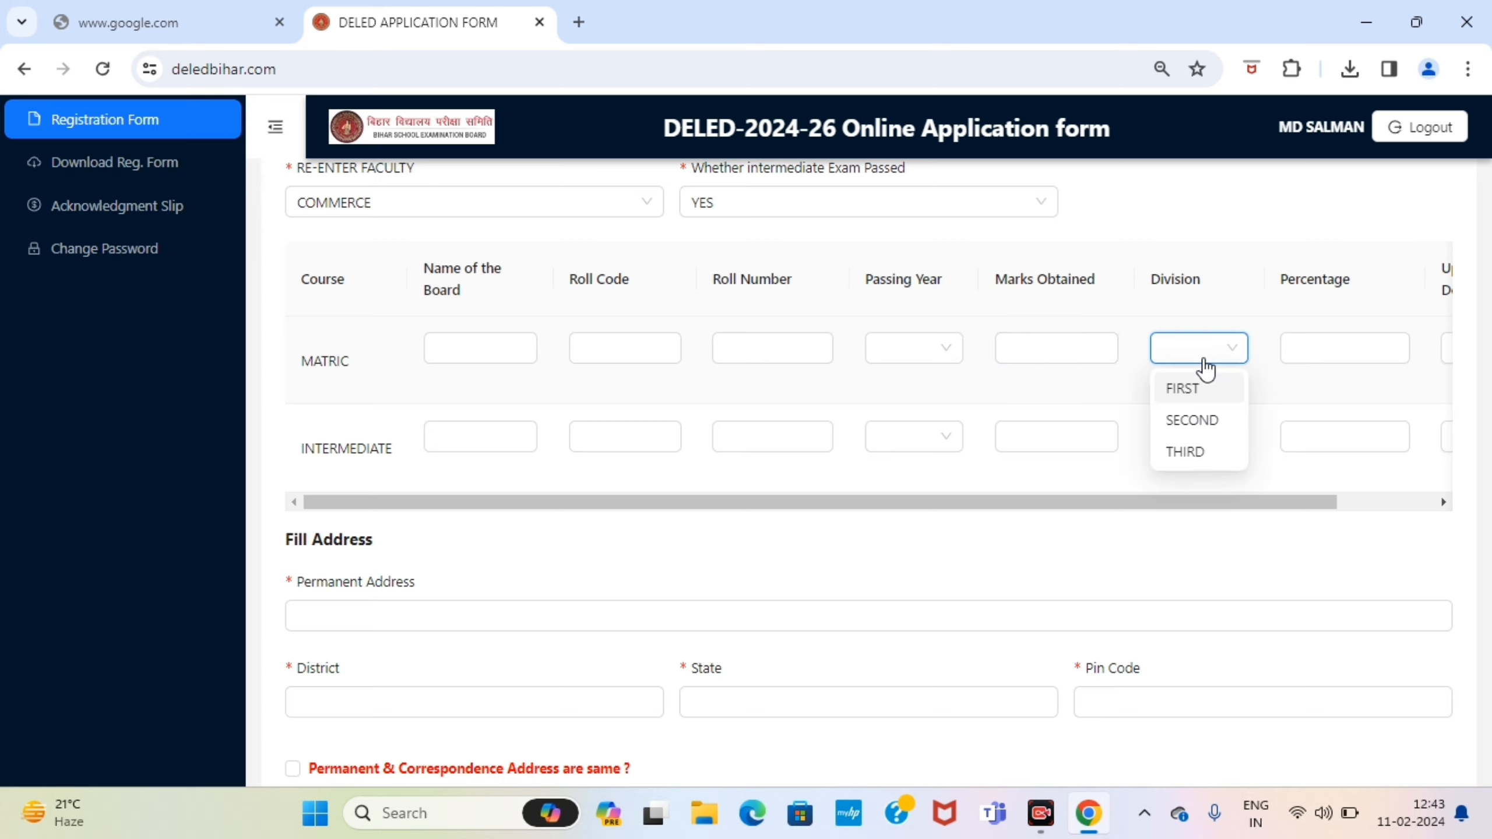
pyautogui.click(1194, 420)
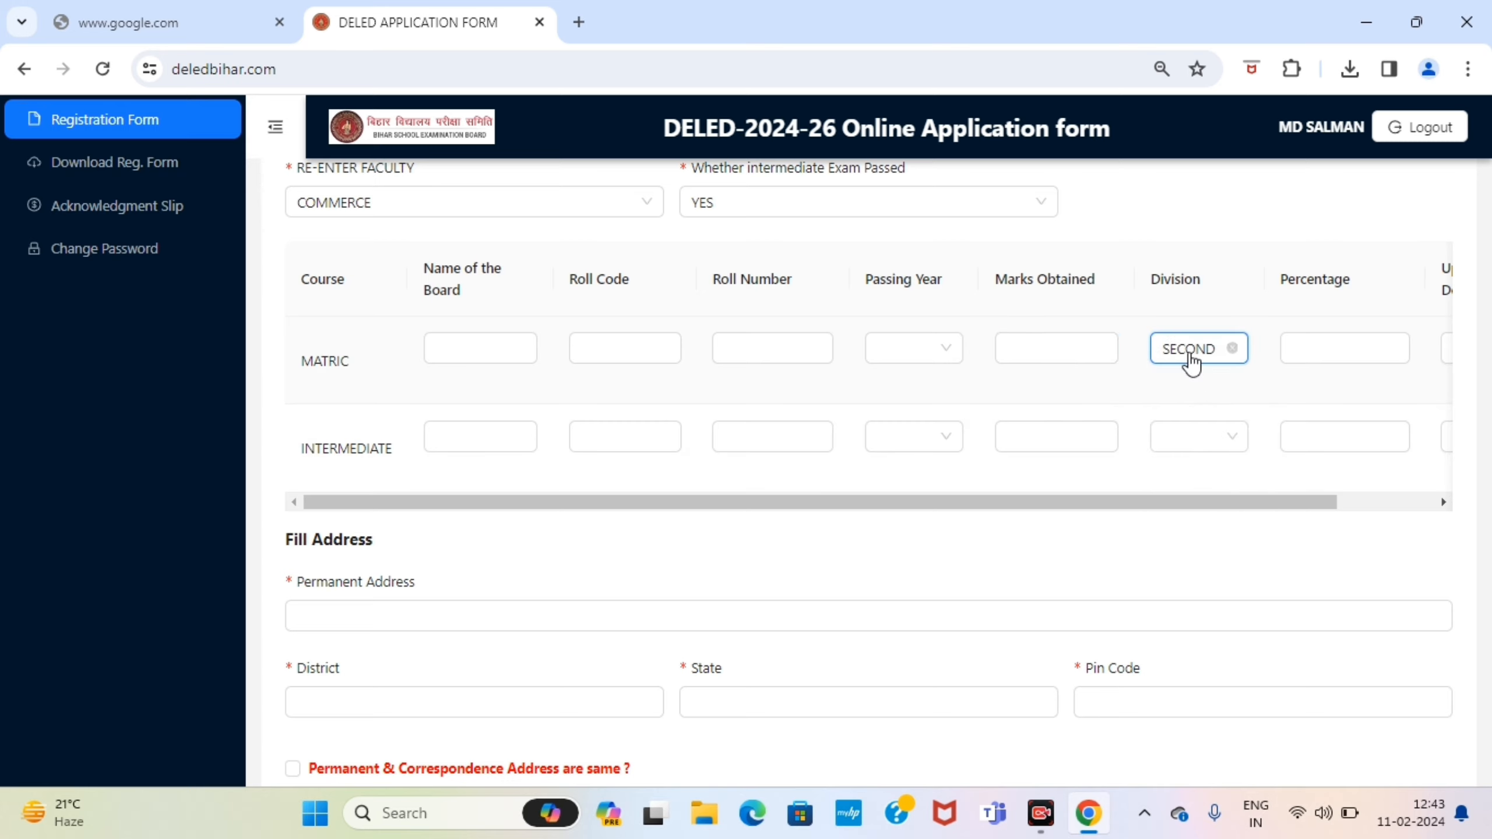
pyautogui.click(1189, 358)
pyautogui.click(1182, 402)
pyautogui.click(1034, 348)
pyautogui.scroll(-1, 1027, 344)
pyautogui.scroll(1, 1026, 343)
pyautogui.click(475, 439)
pyautogui.click(1327, 352)
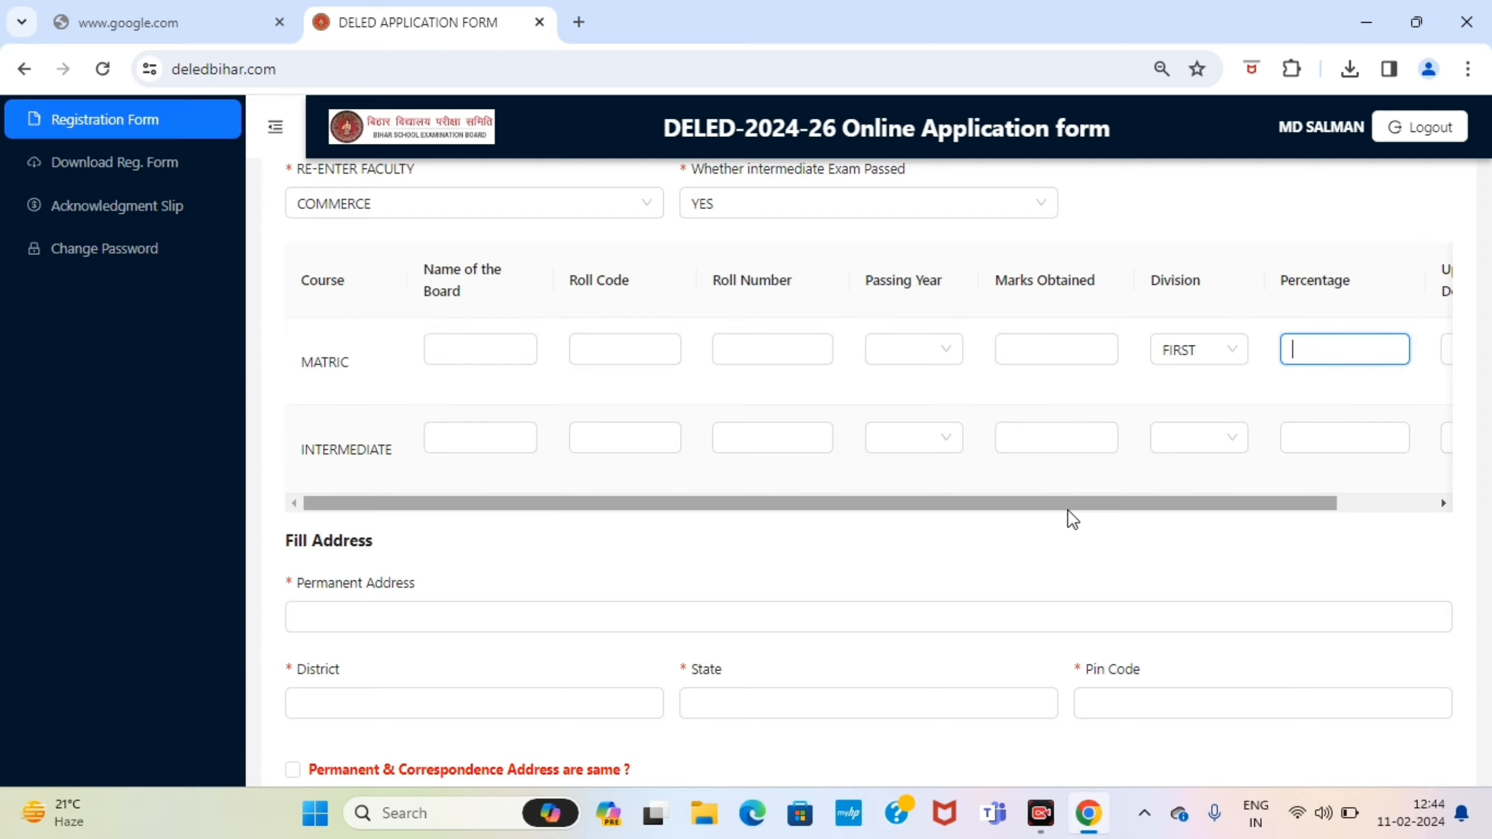
# Step: Upload a document file for the Matric qualification
pyautogui.moveTo(1070, 505); pyautogui.dragTo(1283, 488)
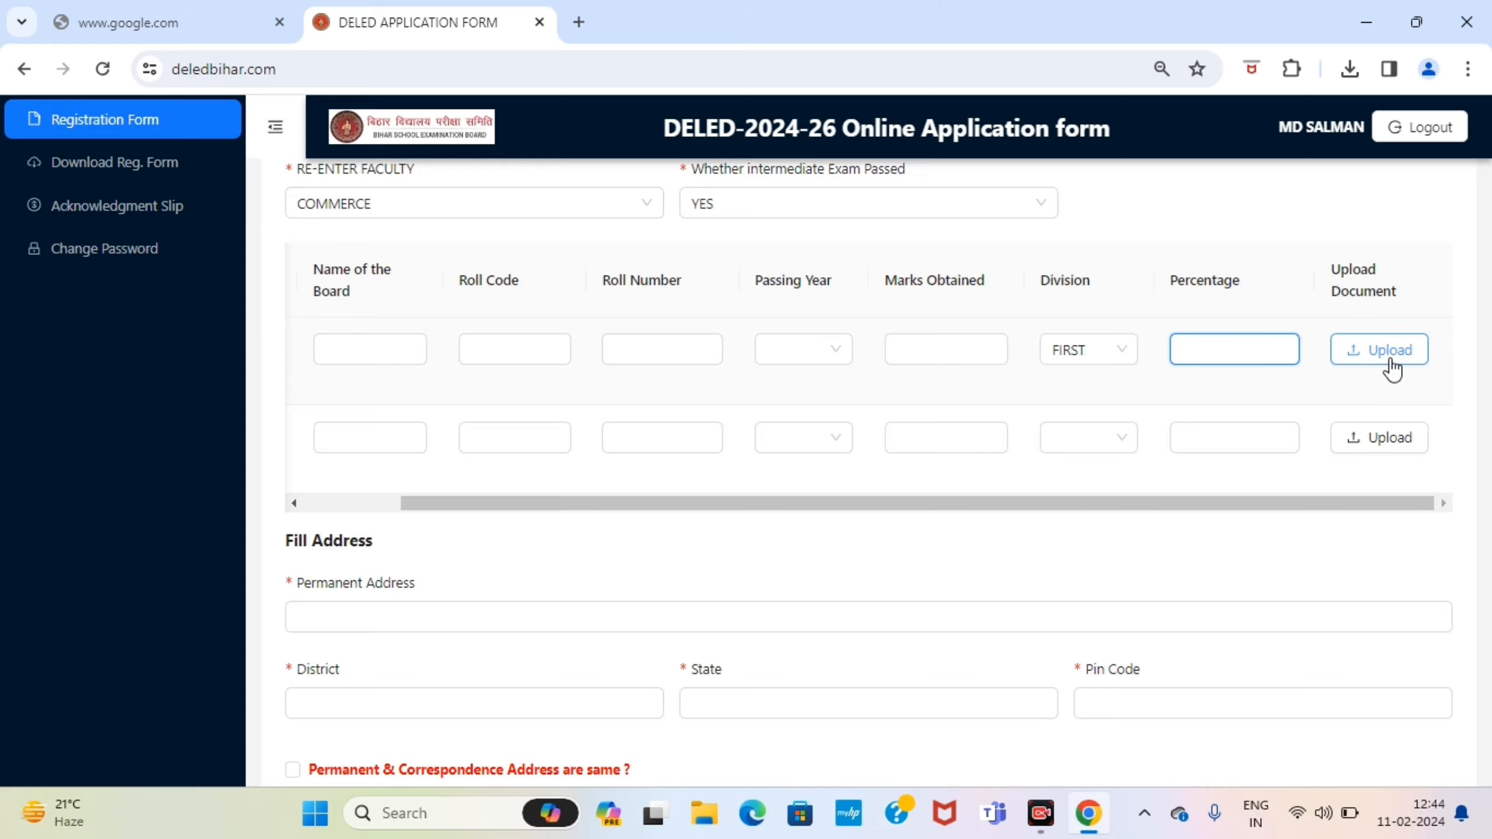
pyautogui.click(1348, 352)
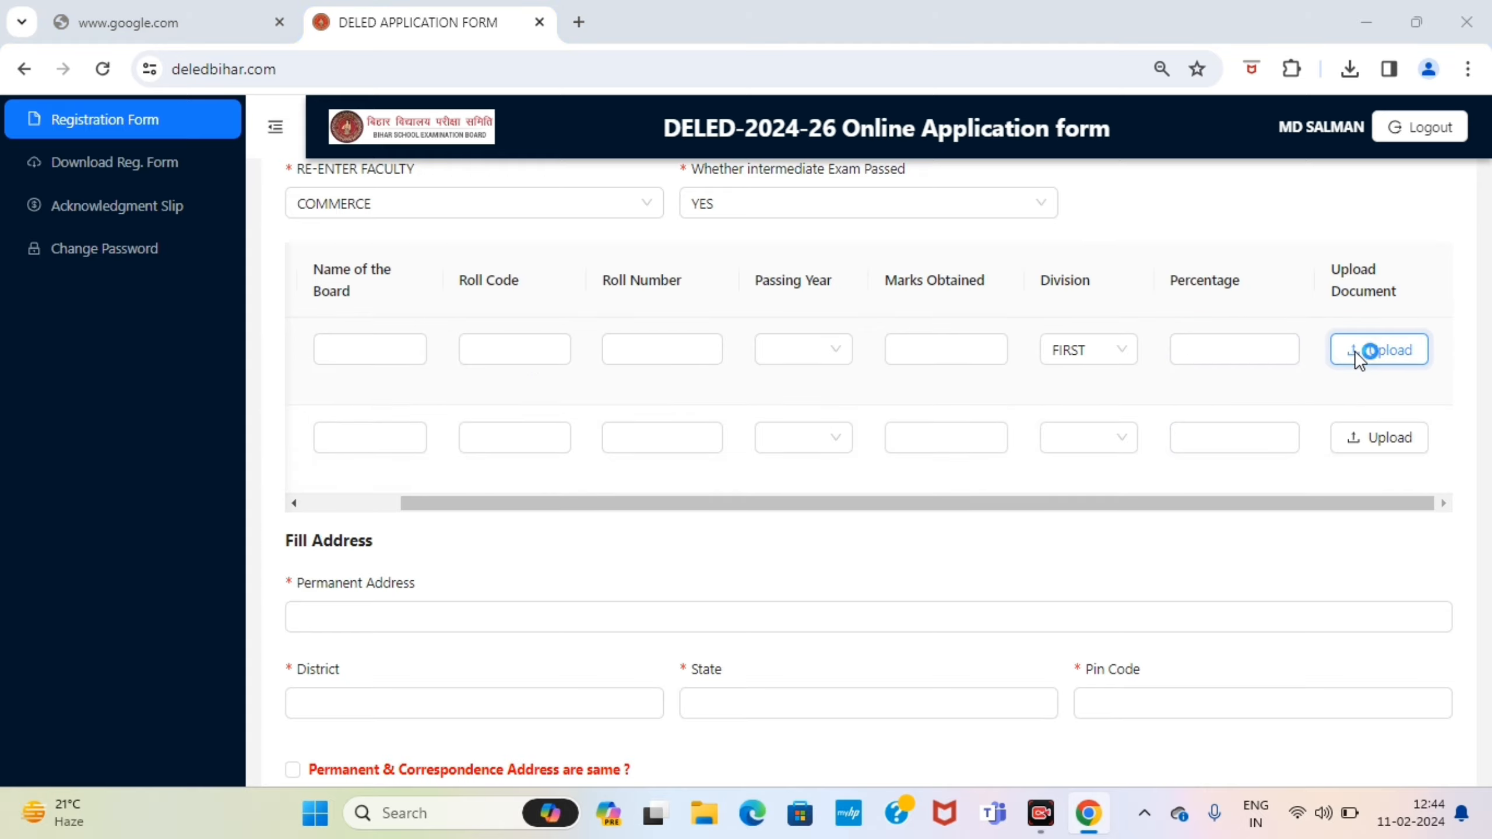
pyautogui.doubleClick(387, 344)
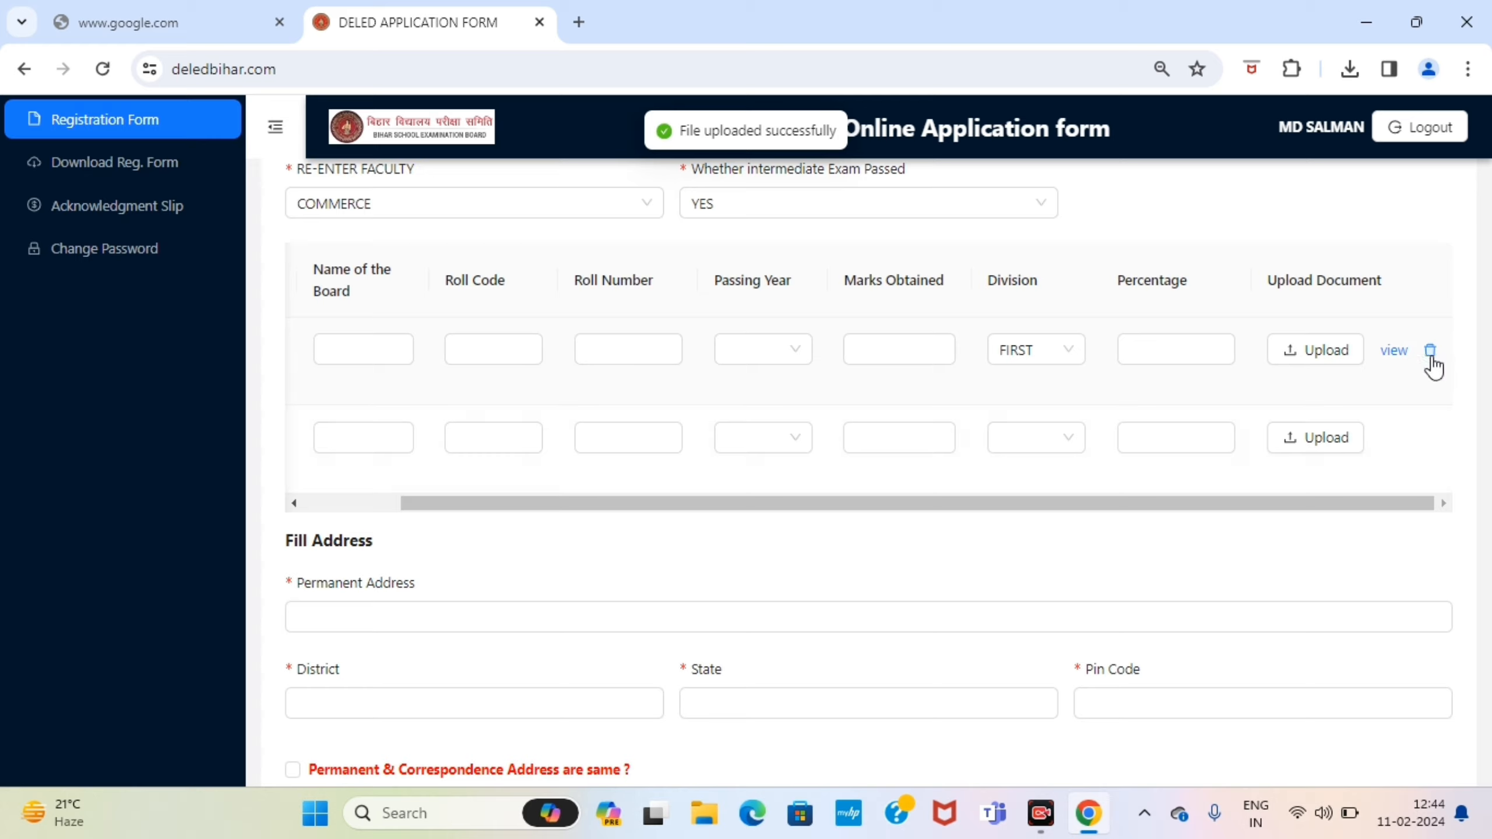
# Step: Examine the Intermediate row's board name, roll code, roll number, passing year and marks obtained fields
pyautogui.moveTo(1275, 504); pyautogui.dragTo(795, 535)
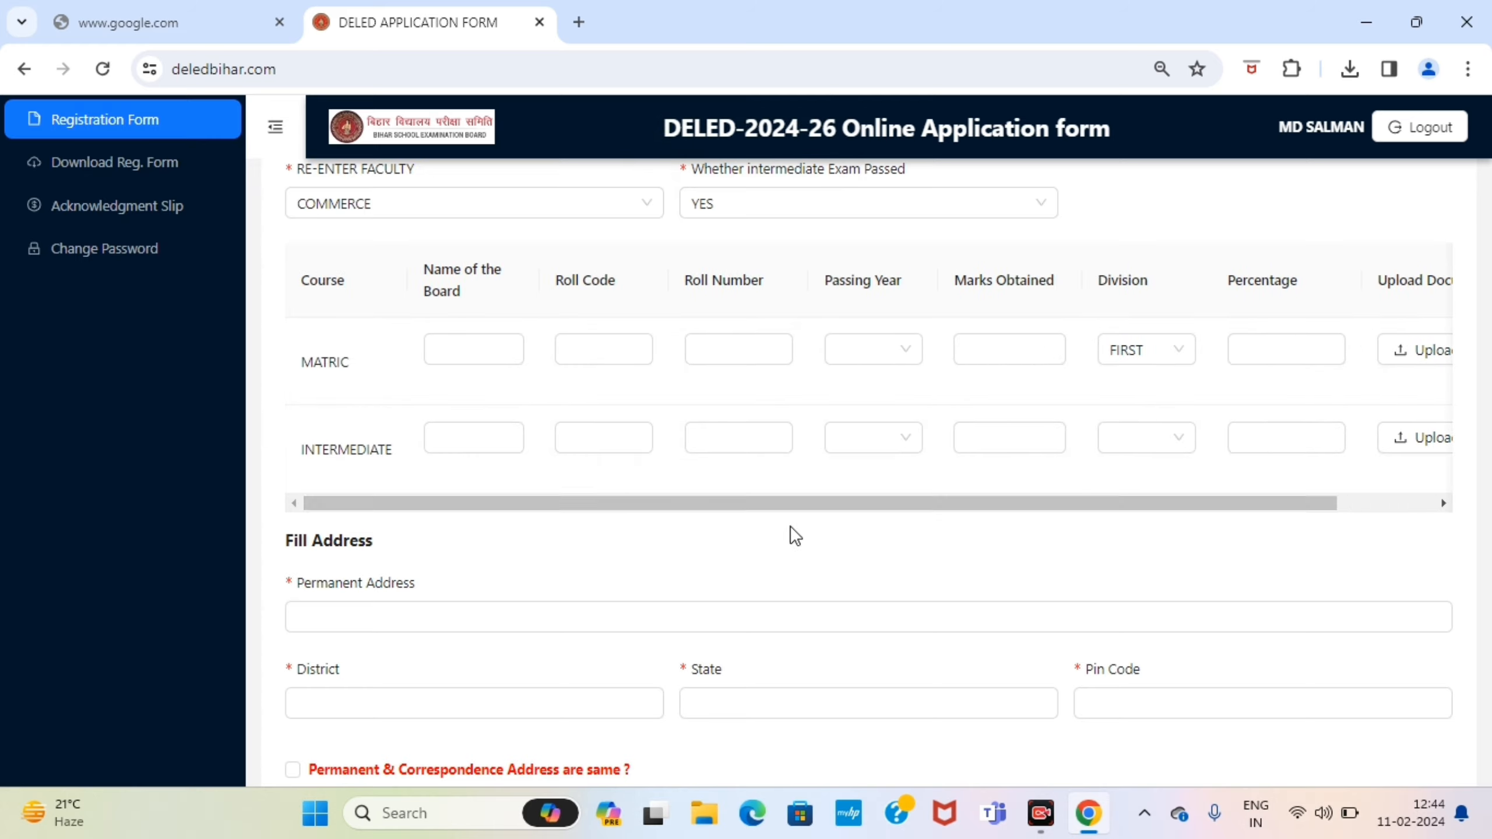
pyautogui.click(445, 450)
pyautogui.click(570, 438)
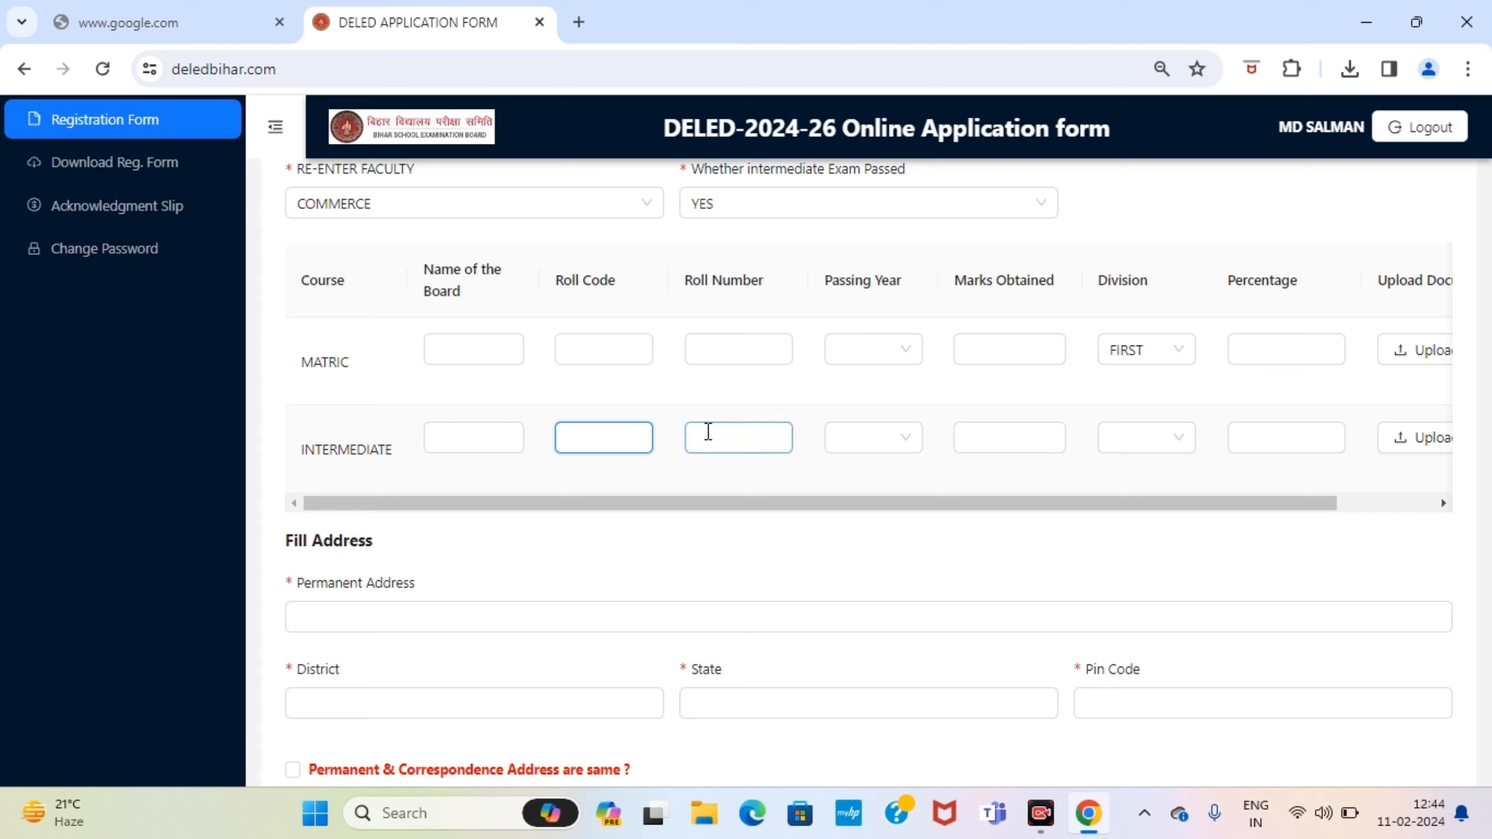
pyautogui.click(706, 434)
pyautogui.click(881, 441)
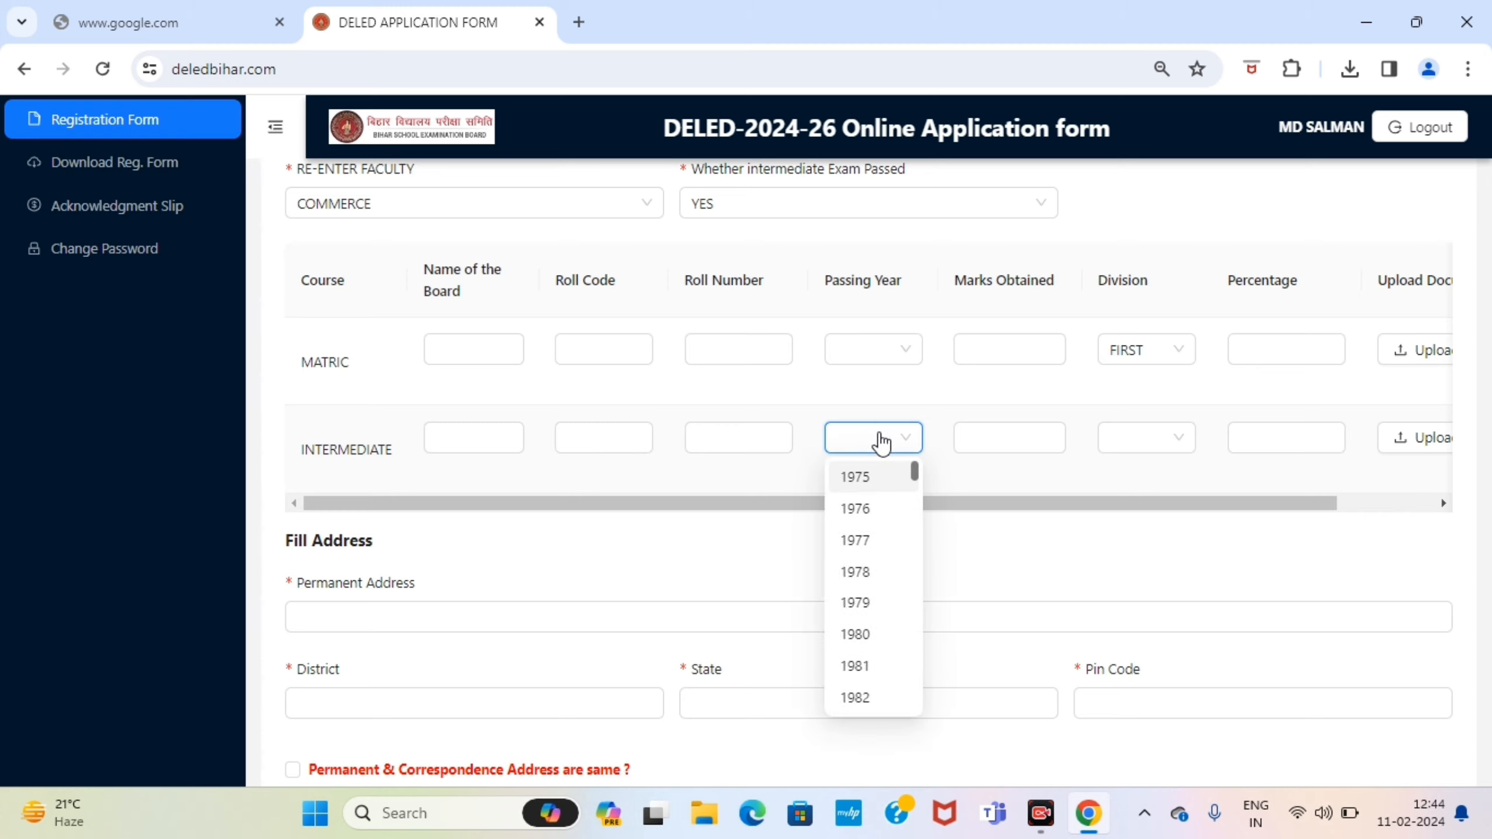
pyautogui.click(881, 441)
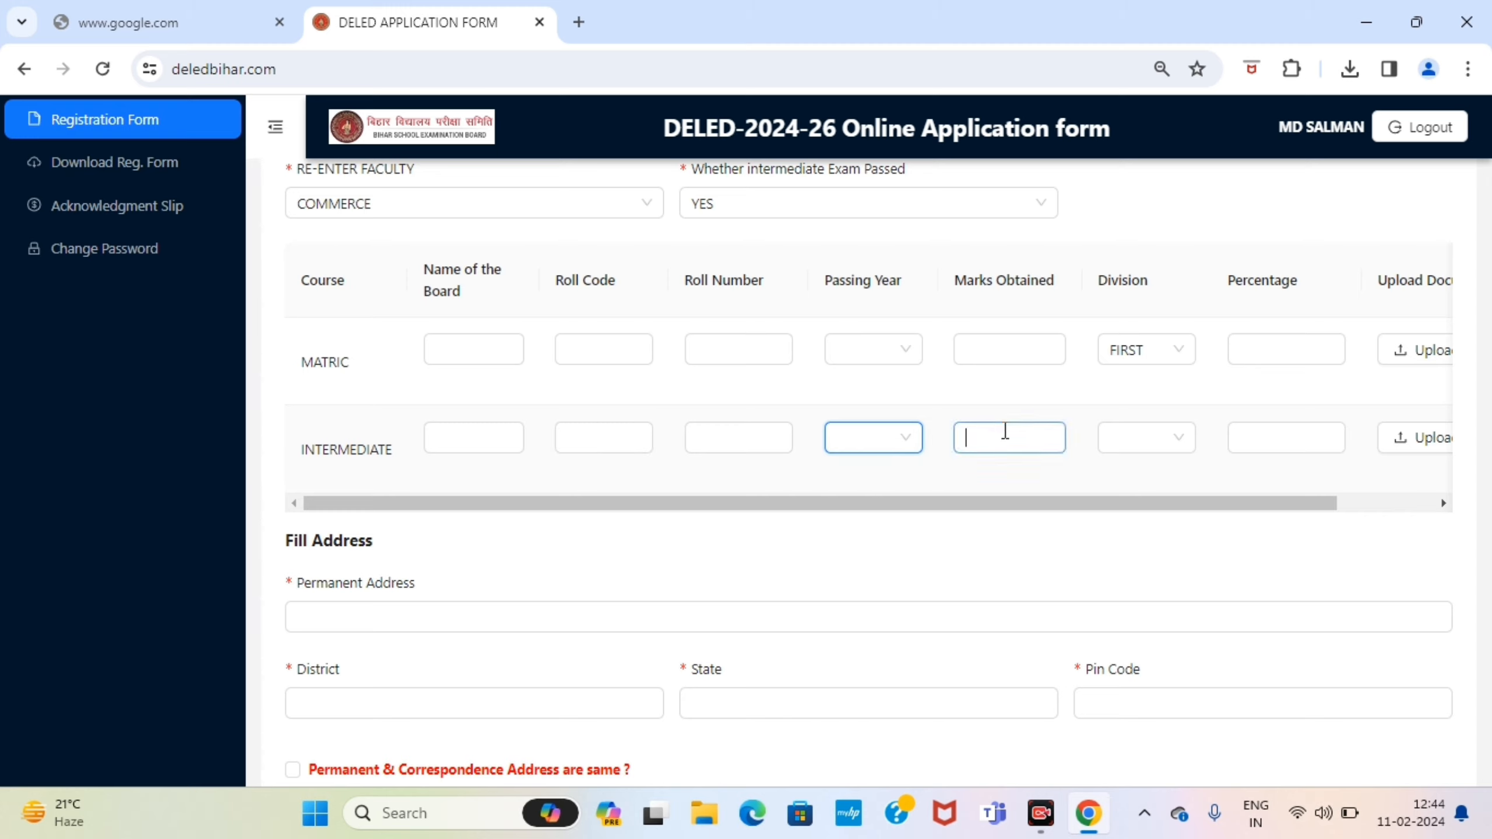
pyautogui.click(1005, 431)
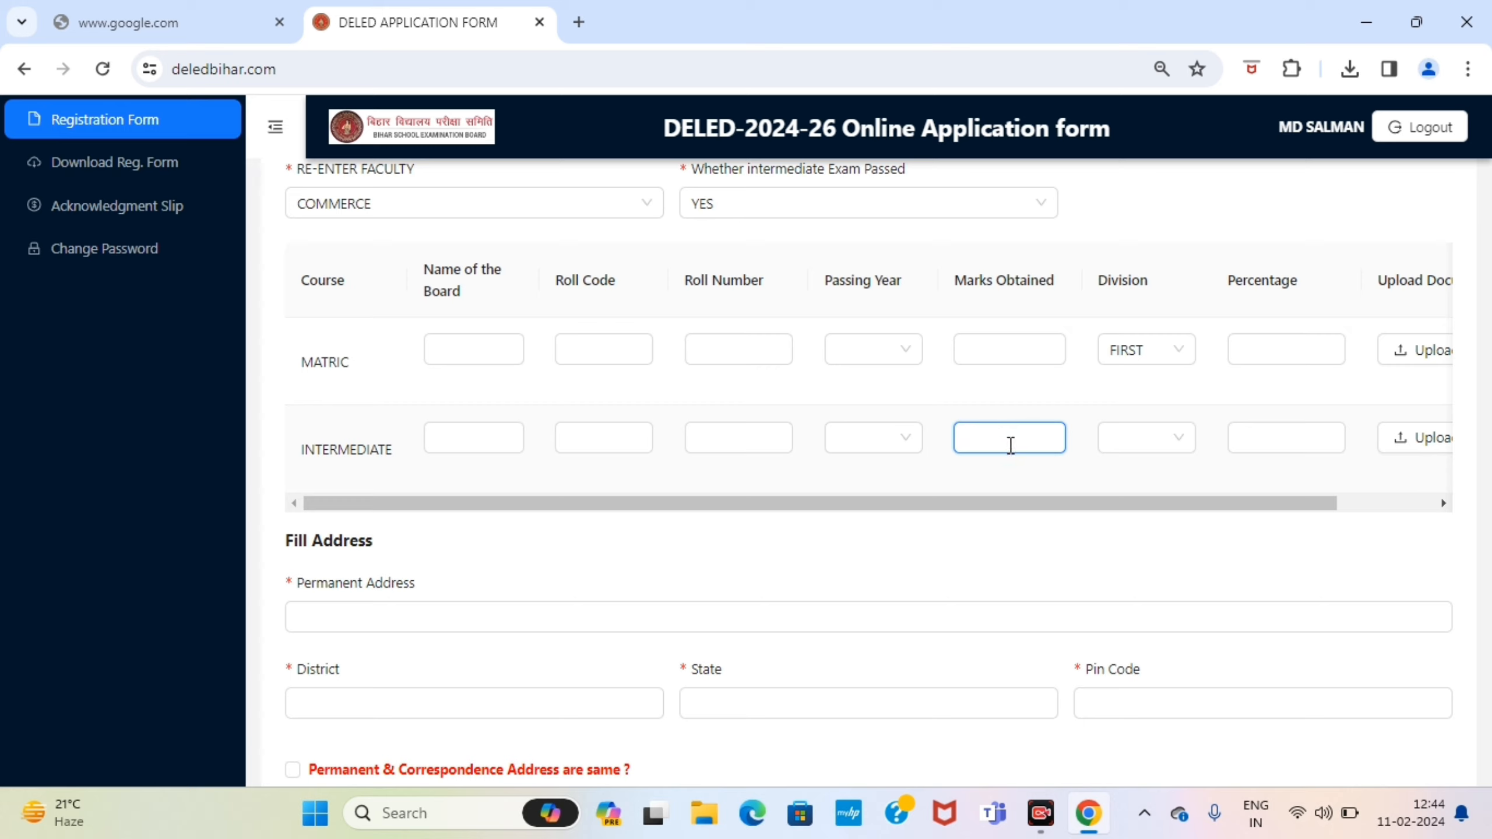
# Step: Set the Intermediate row's division to FIRST
pyautogui.click(1119, 442)
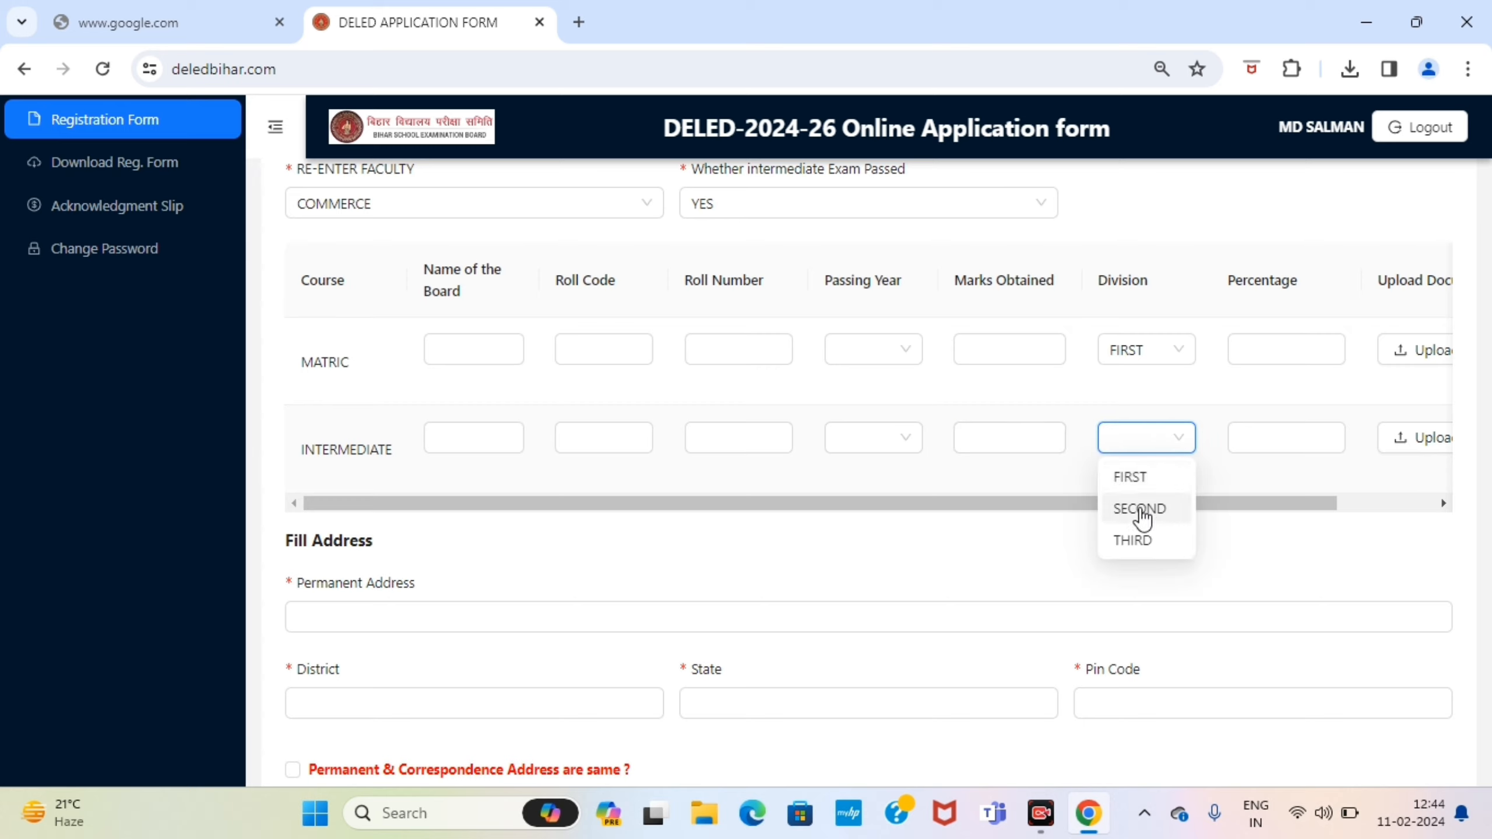
pyautogui.click(1128, 479)
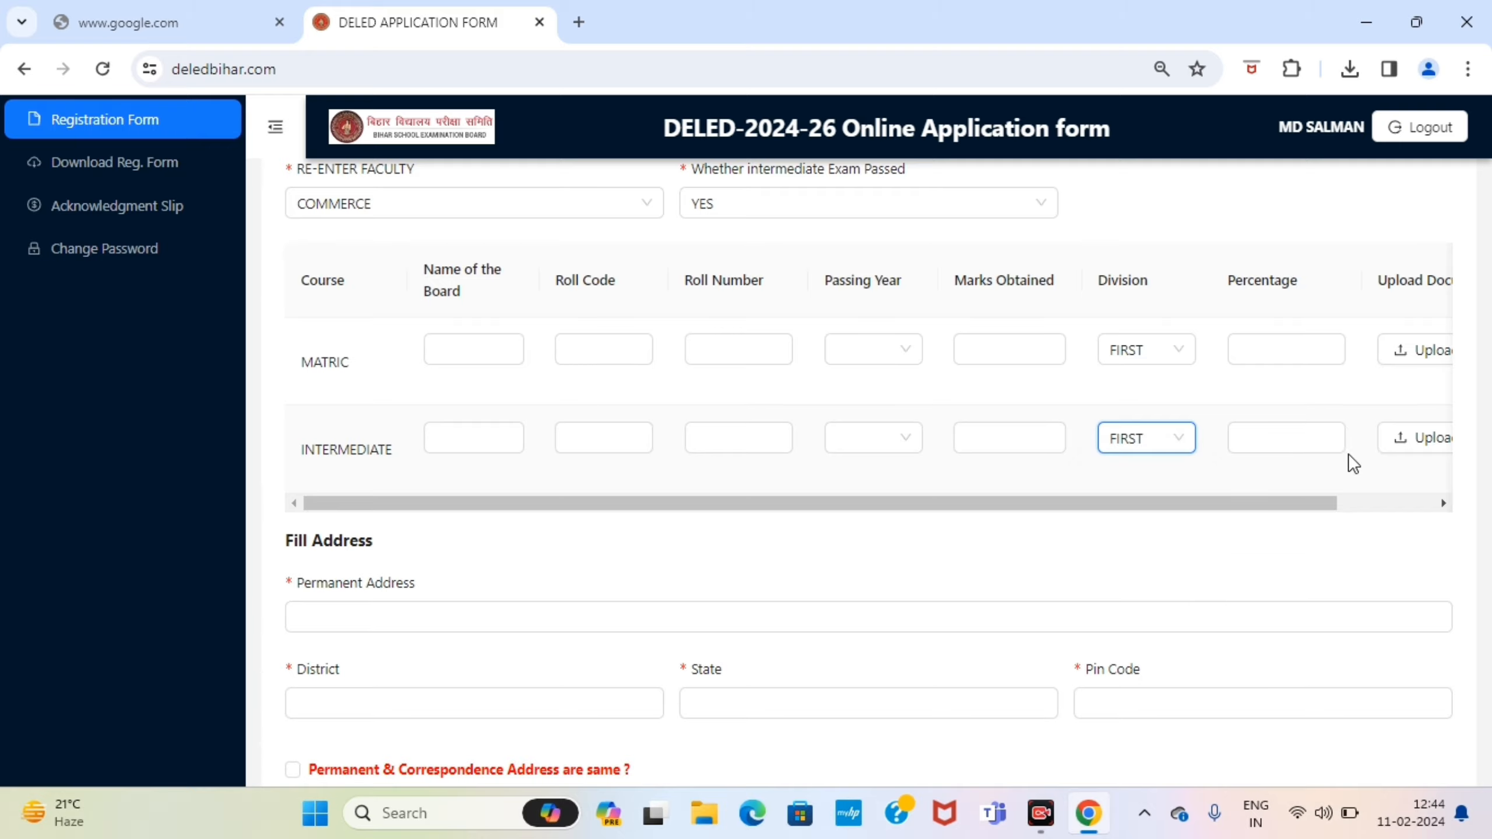
pyautogui.click(1267, 435)
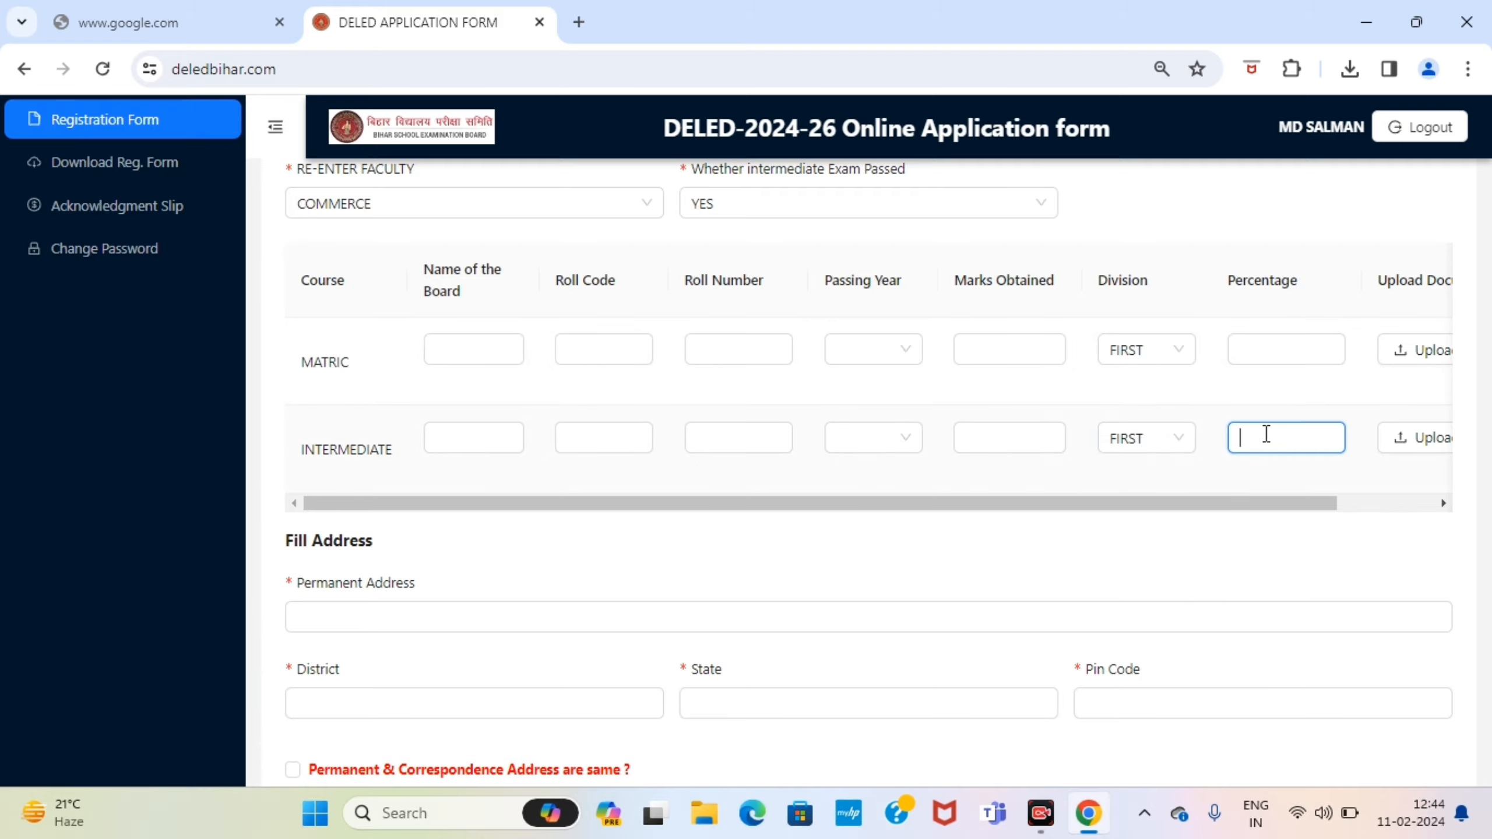
# Step: Upload a document file for the Intermediate qualification and check its entry in the table
pyautogui.click(1421, 438)
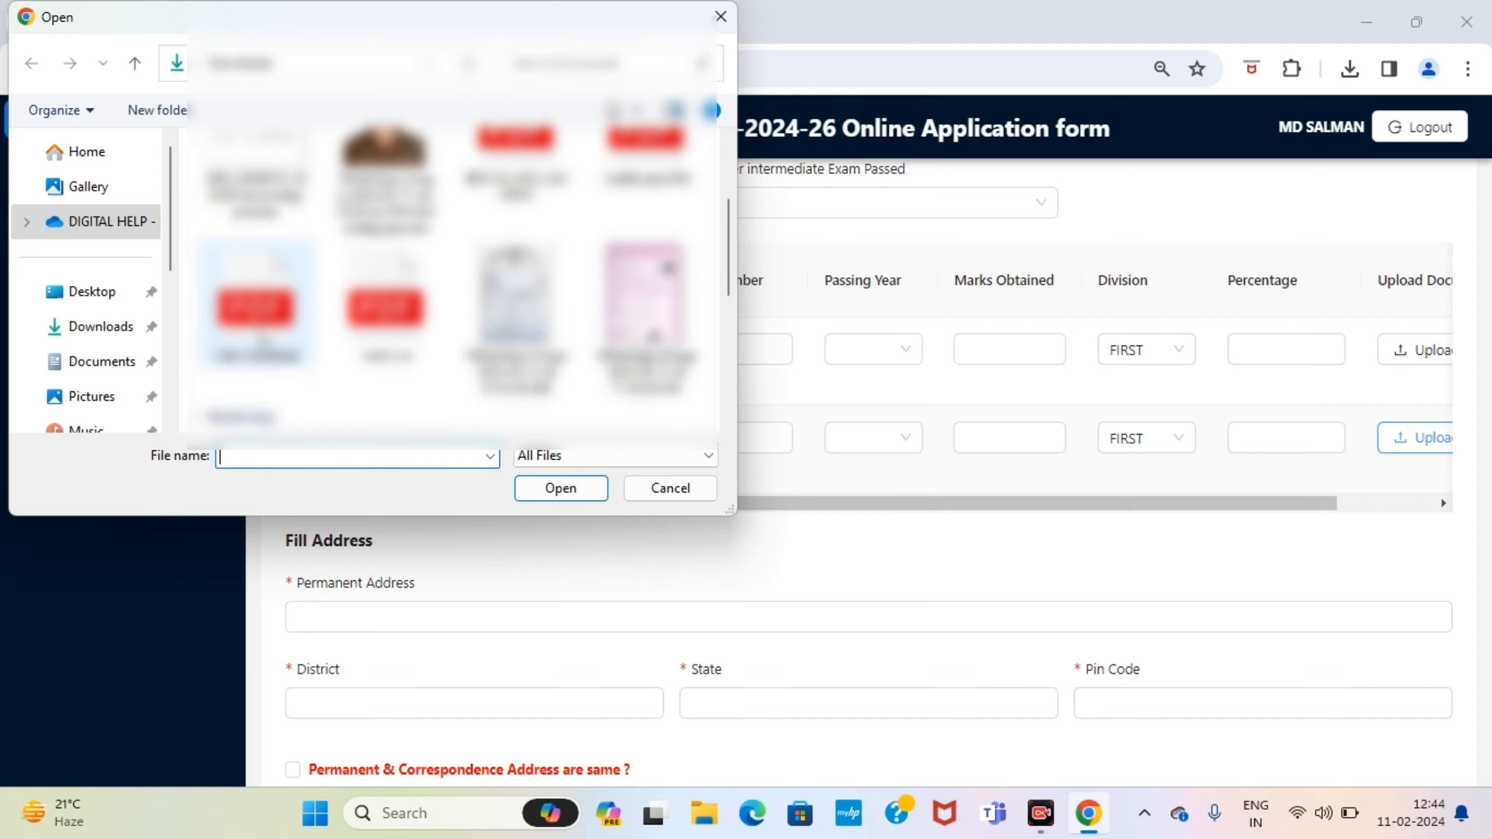
pyautogui.doubleClick(263, 342)
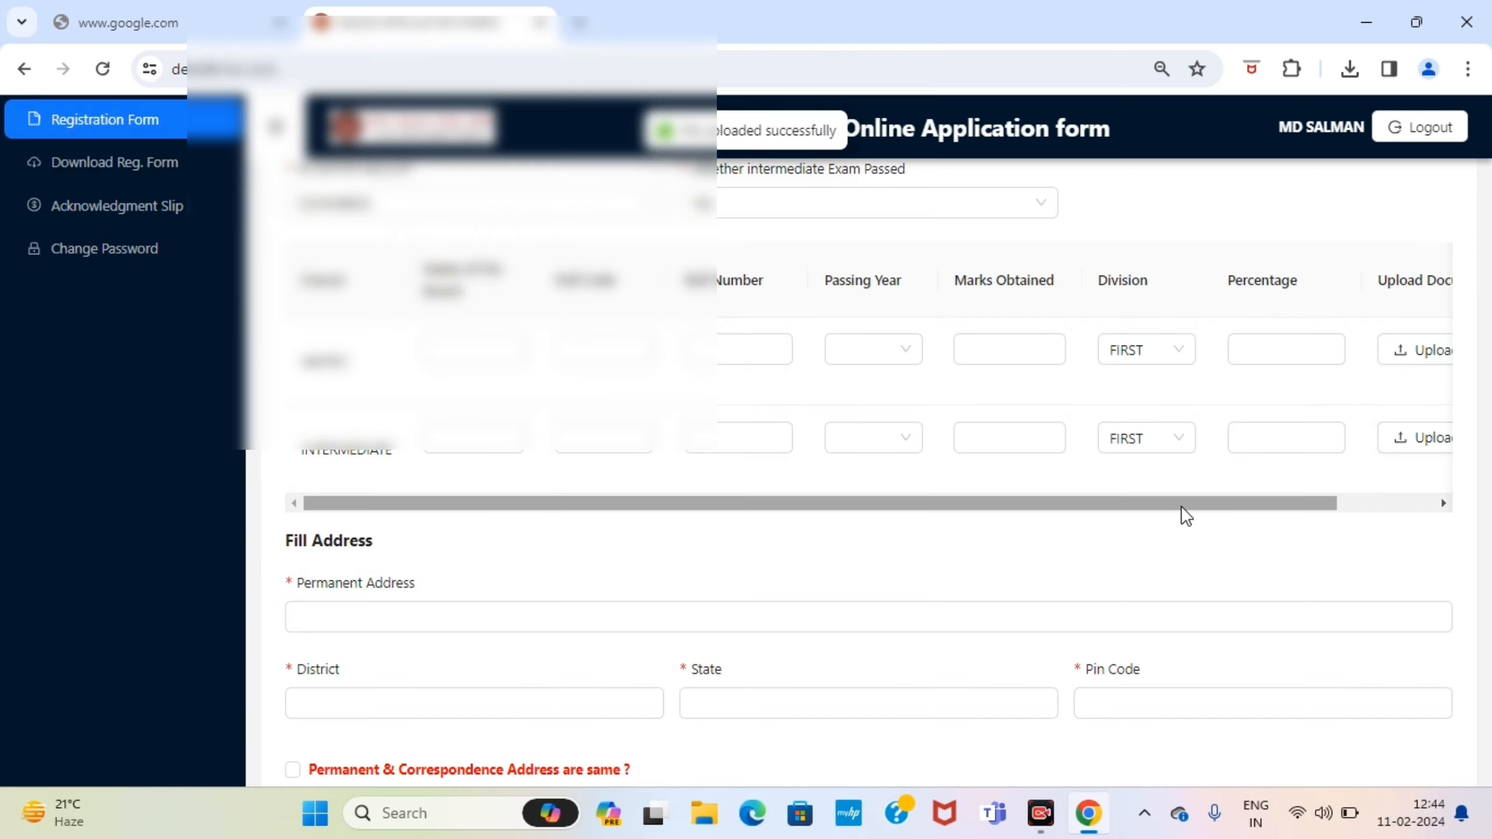
pyautogui.hscroll(3, 1183, 513)
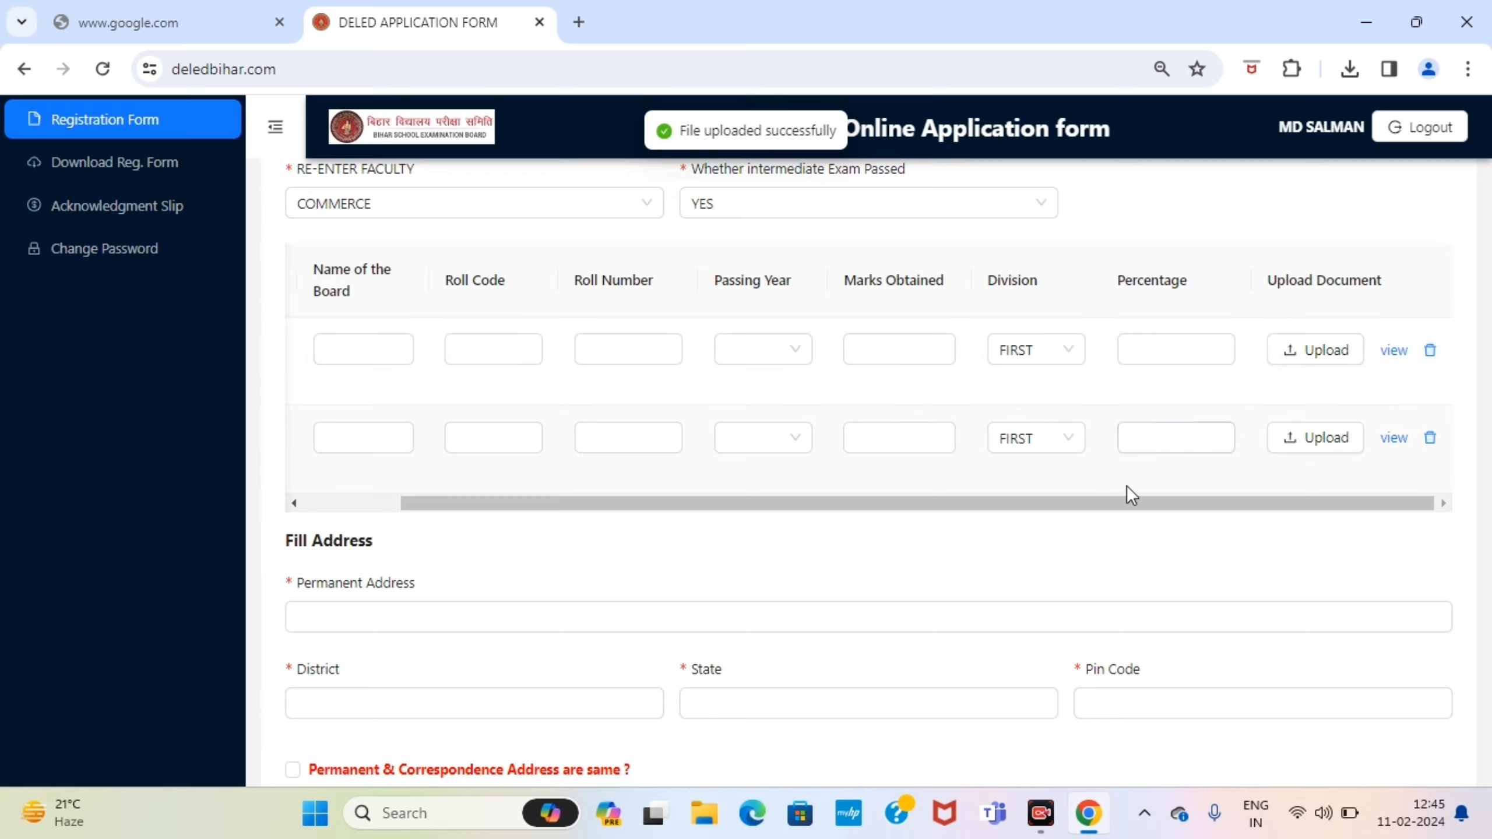
pyautogui.moveTo(1045, 499); pyautogui.dragTo(726, 484)
# Step: Examine the permanent address section's address, district, state and pin code fields
pyautogui.scroll(-5, 702, 527)
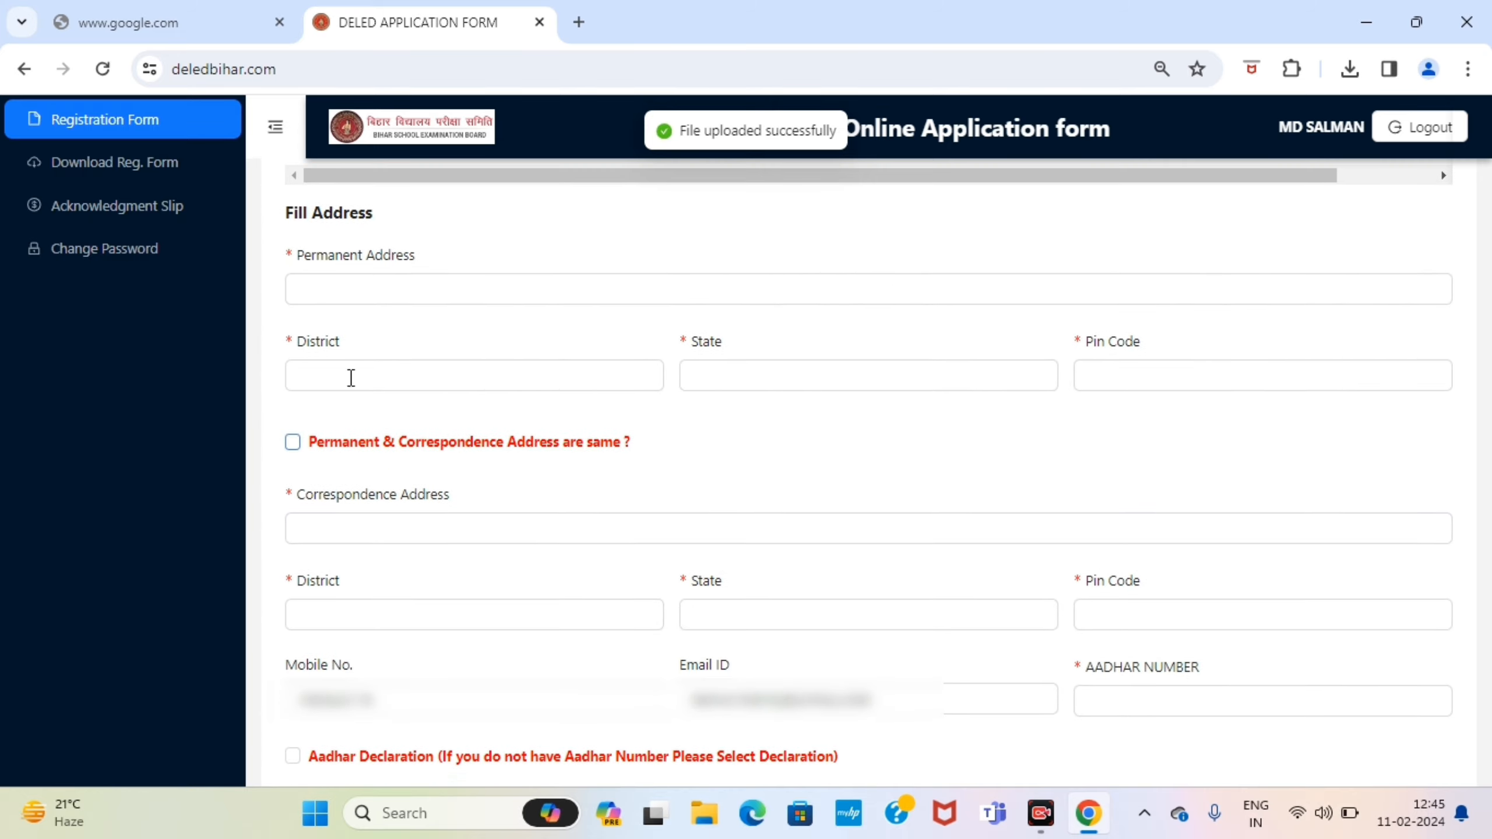
pyautogui.click(333, 287)
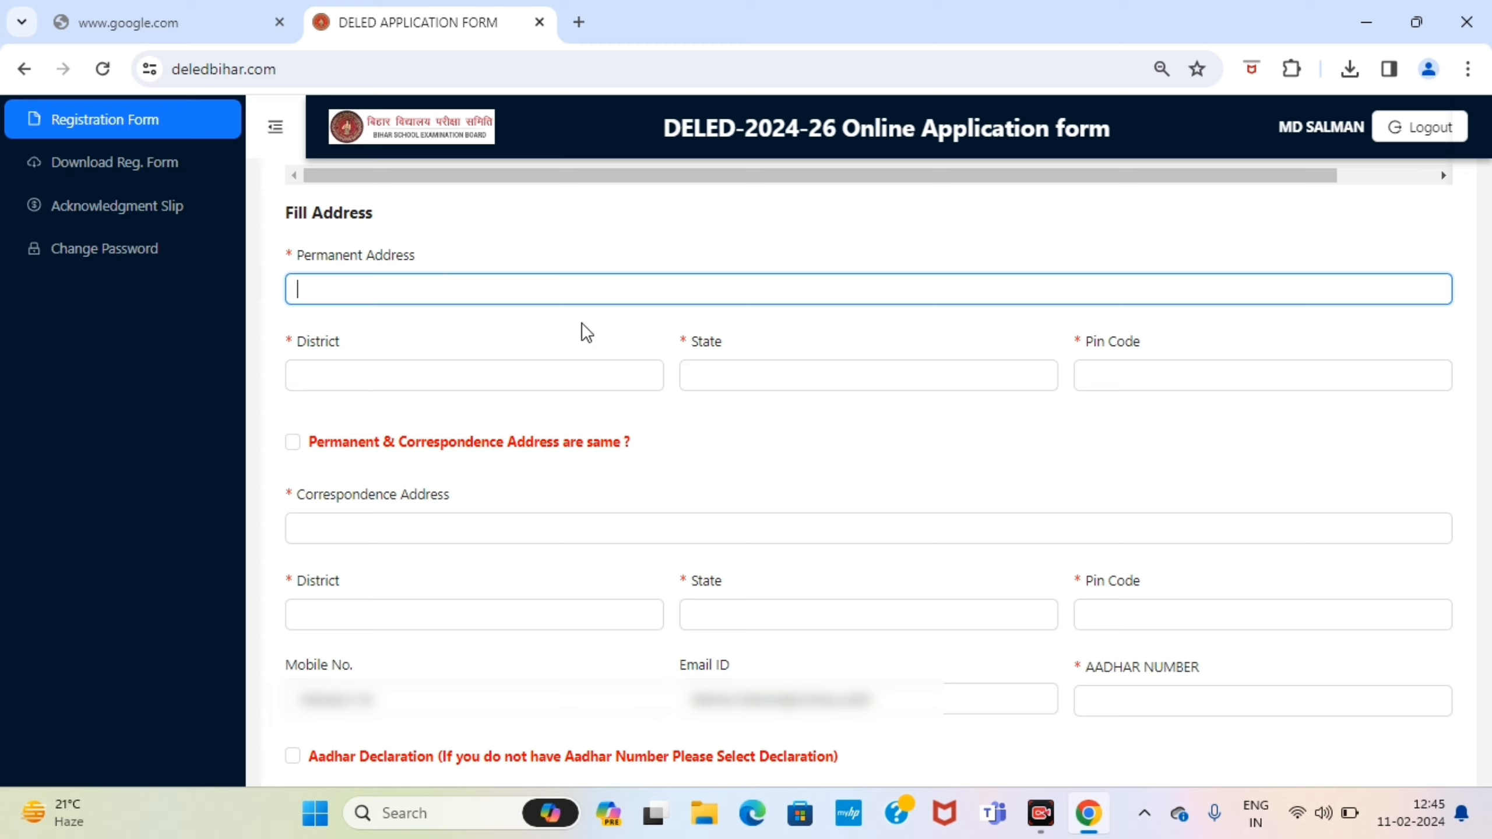
pyautogui.click(410, 381)
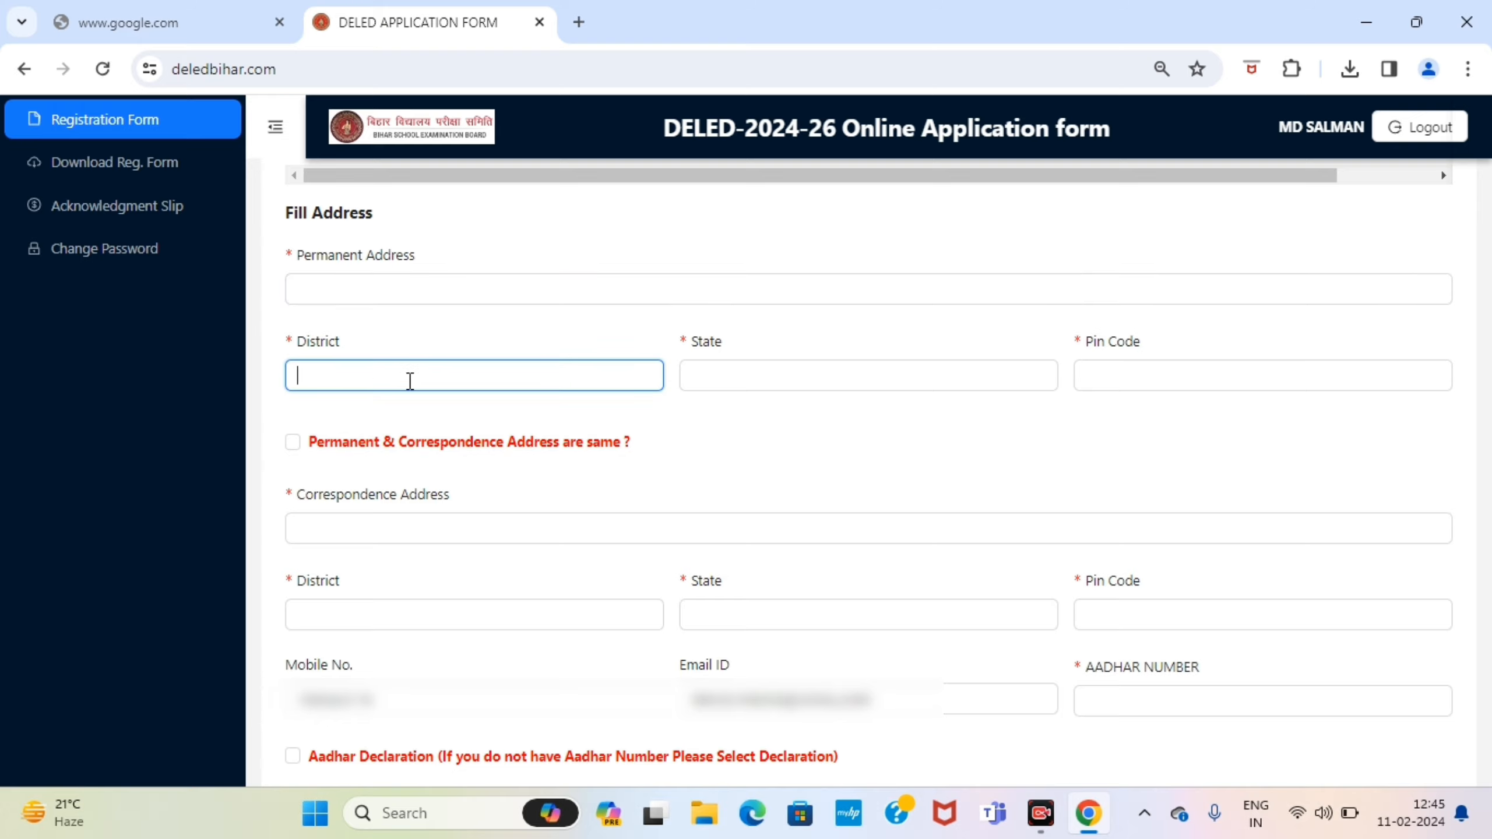
pyautogui.click(723, 379)
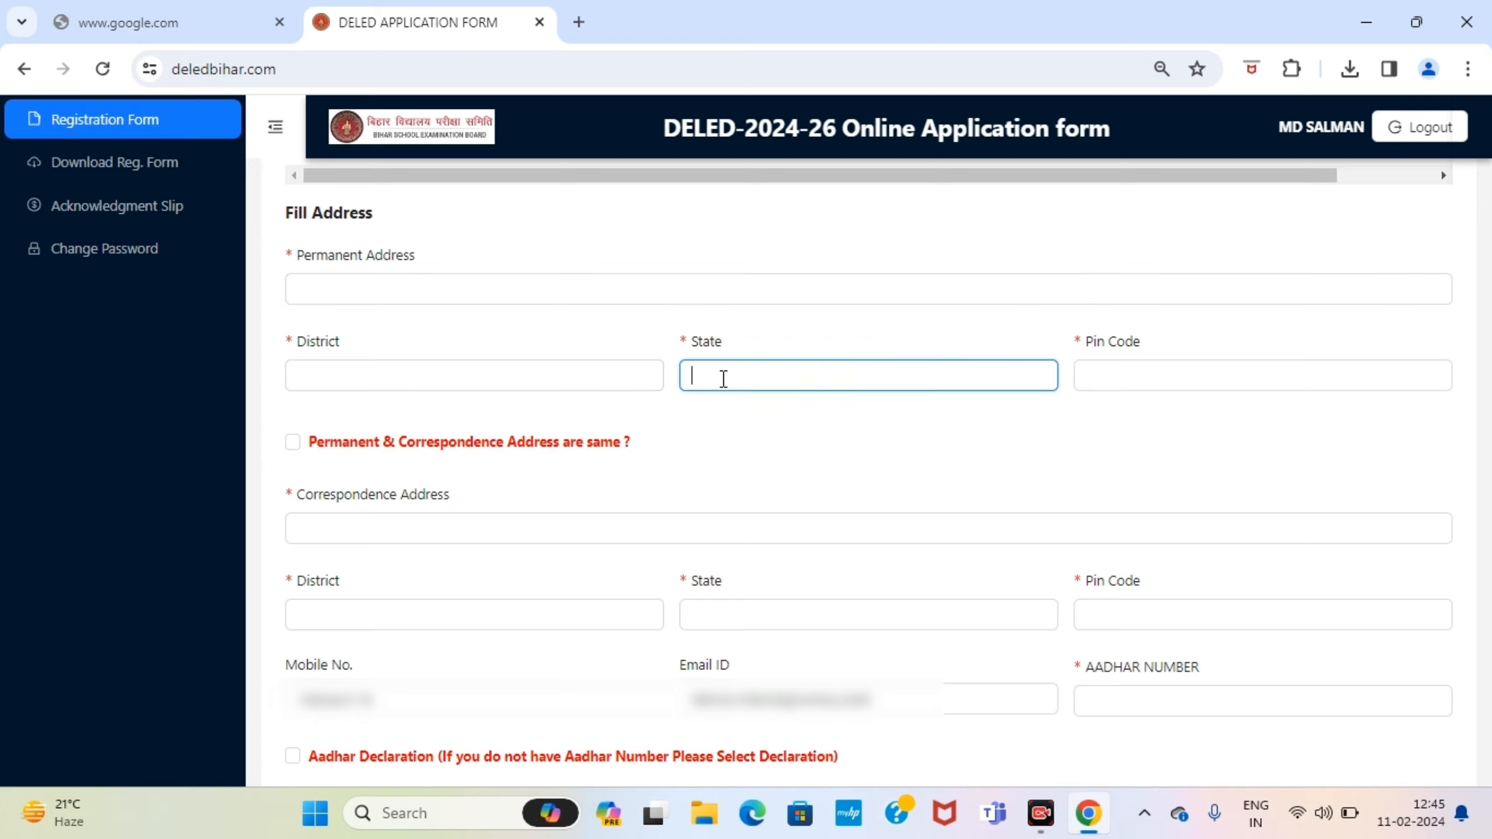
pyautogui.click(1240, 378)
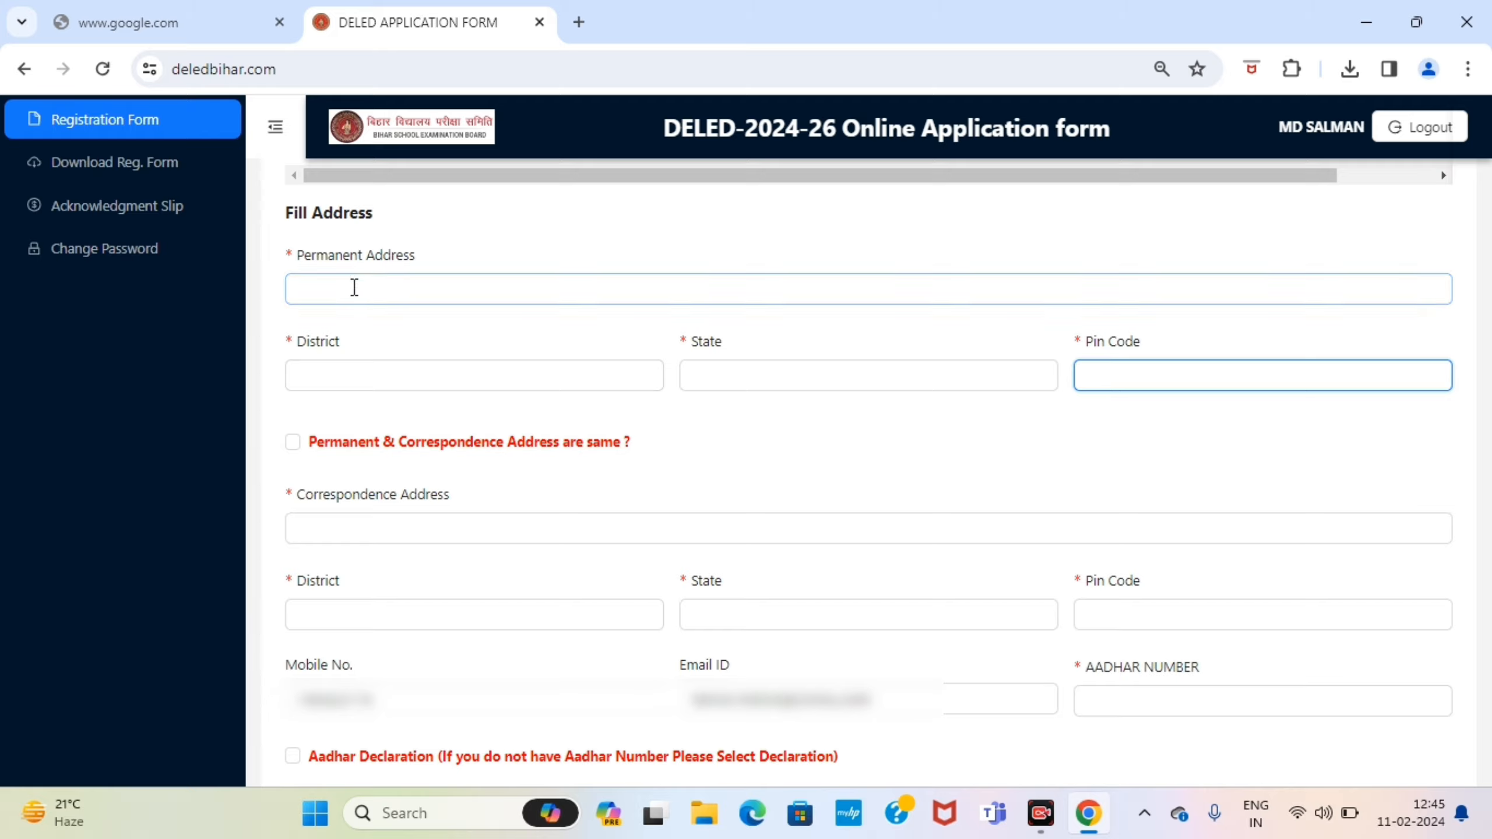
# Step: Tick and clear the option for identical permanent and correspondence addresses, and review the separate correspondence address fields
pyautogui.click(294, 443)
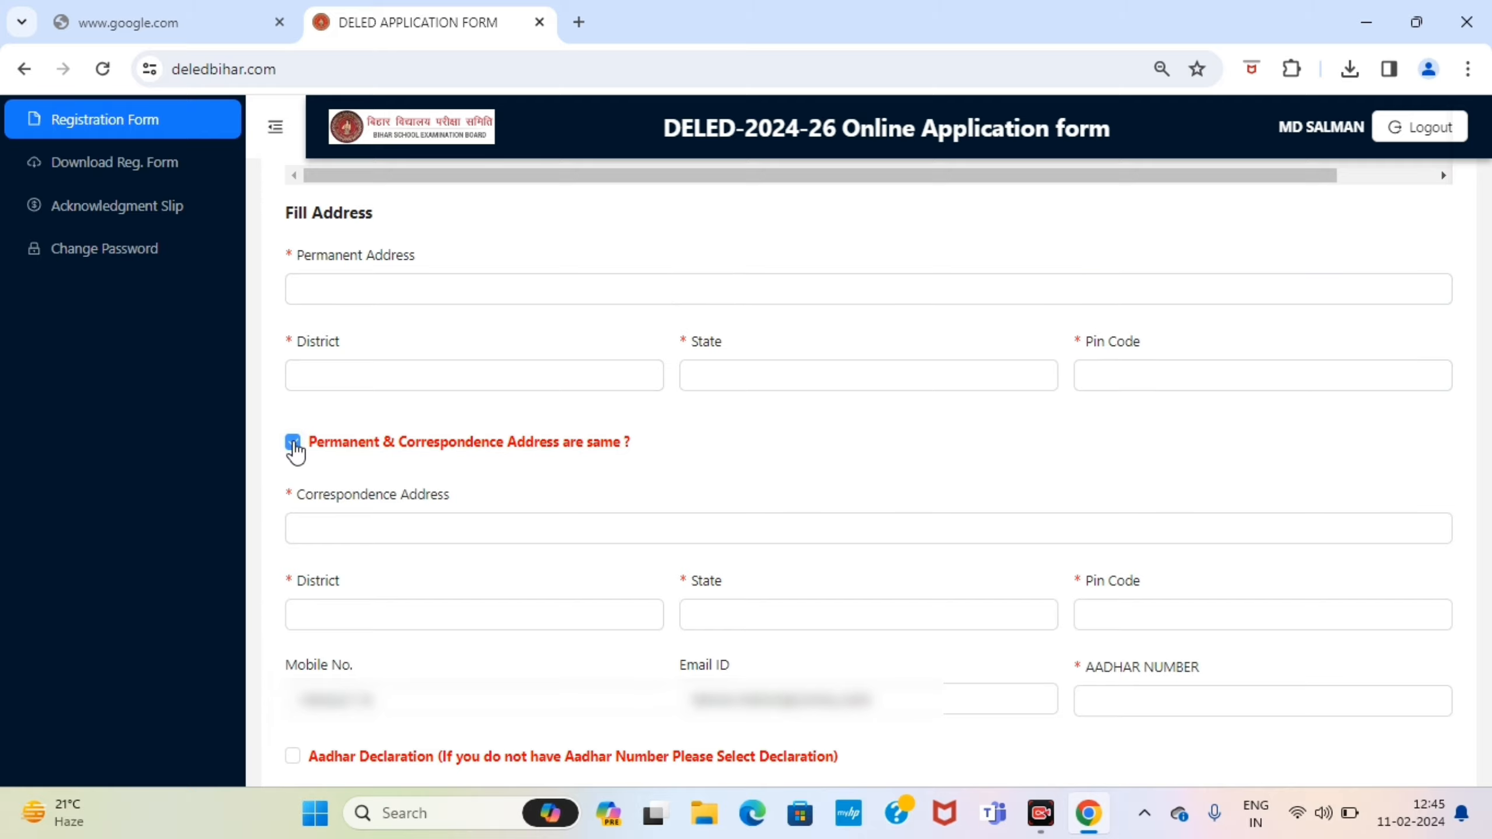
pyautogui.click(295, 448)
pyautogui.click(376, 503)
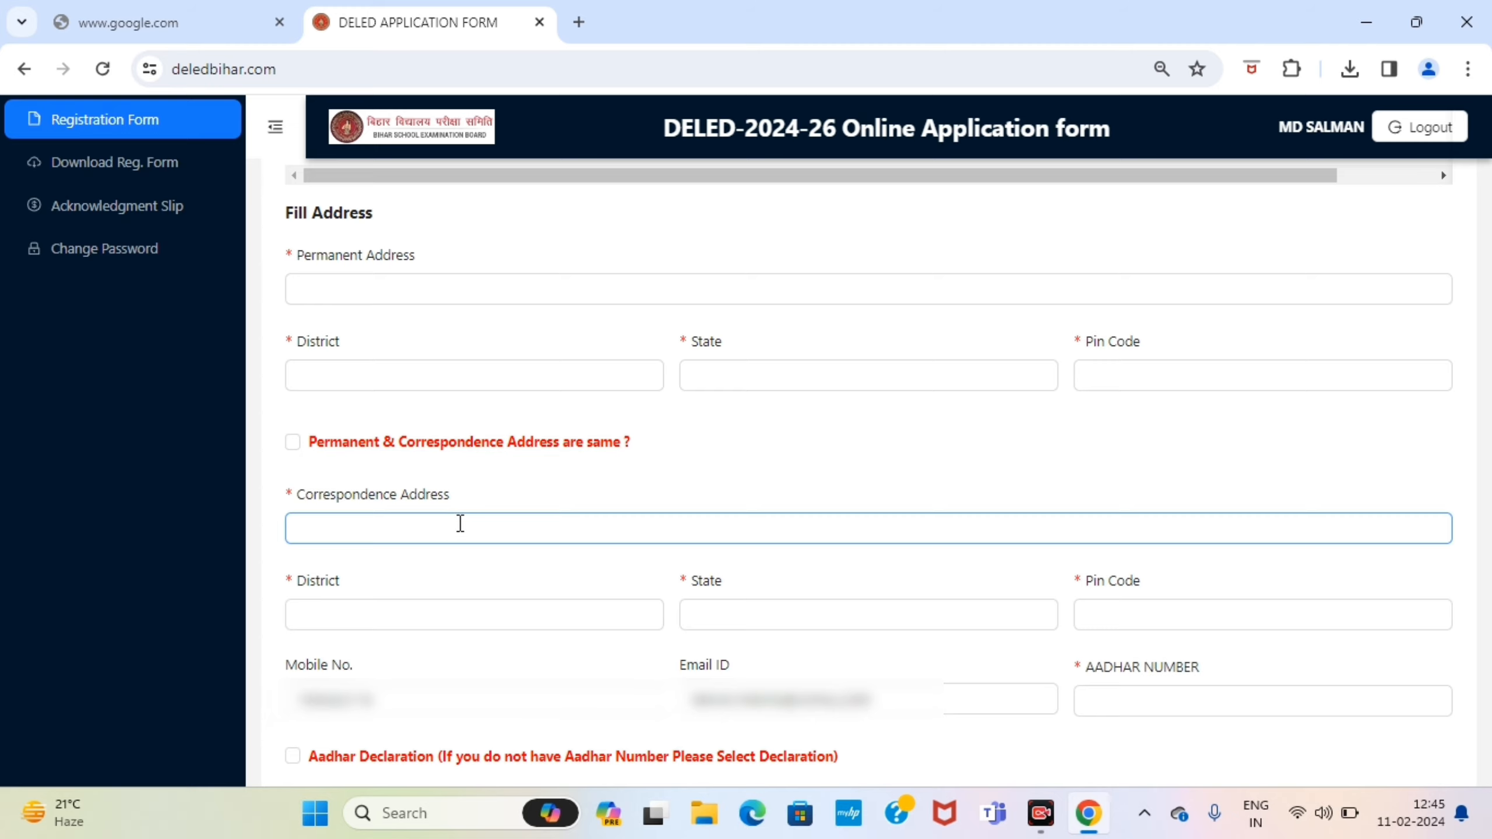
pyautogui.scroll(-3, 460, 523)
pyautogui.click(417, 409)
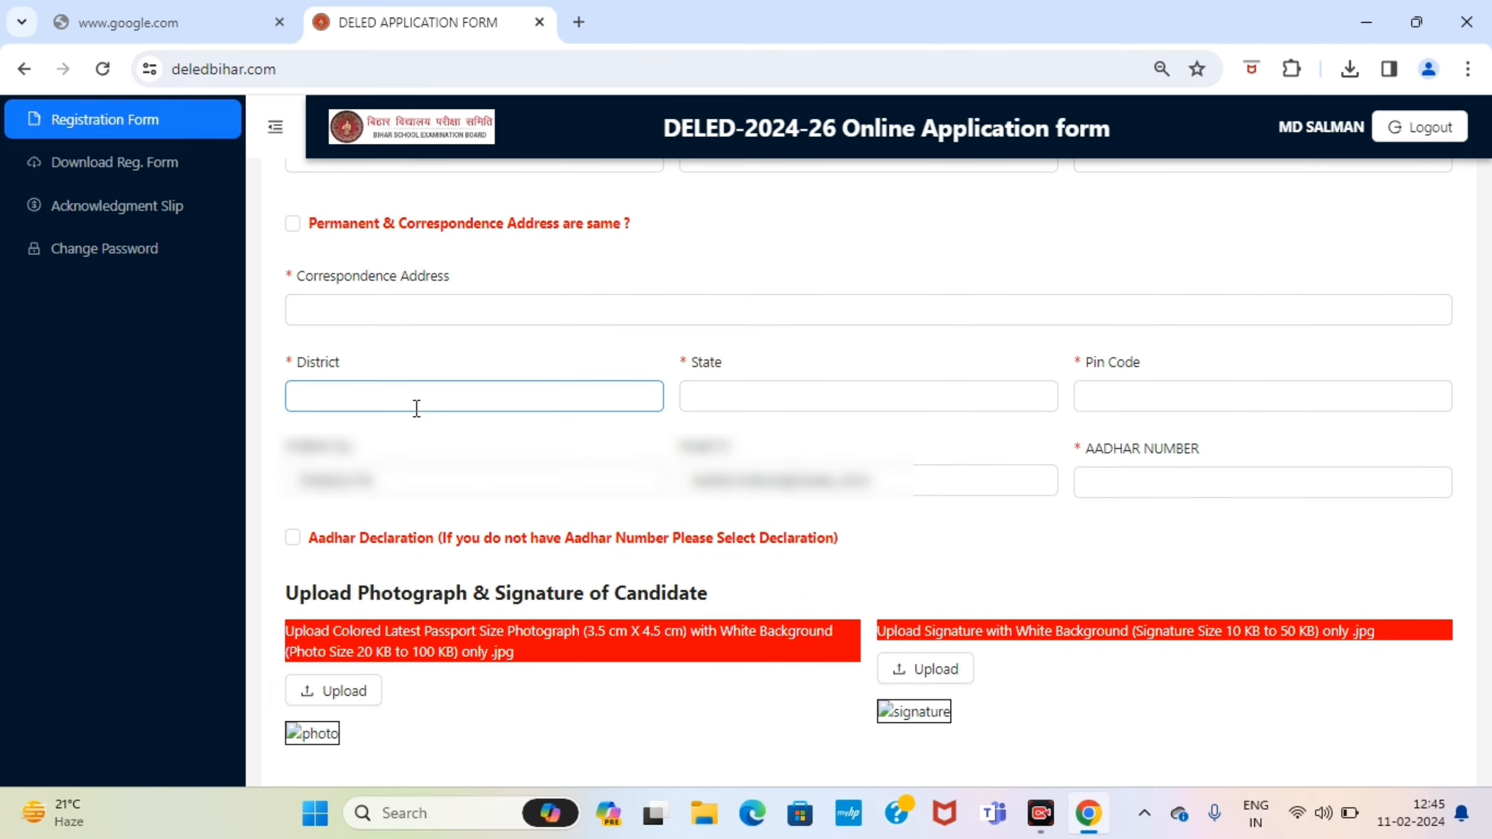
pyautogui.click(462, 363)
pyautogui.scroll(2, 464, 366)
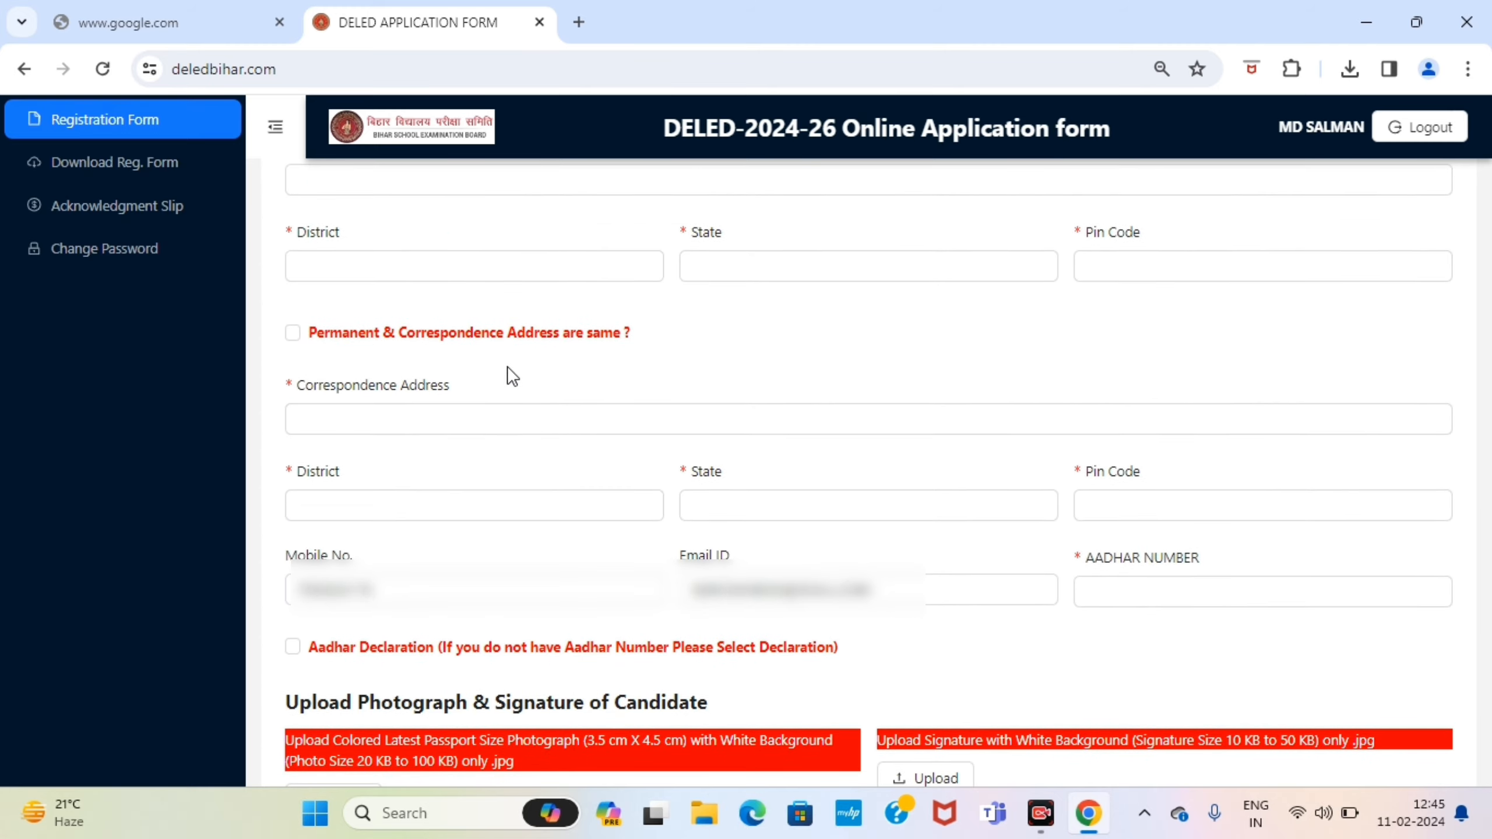
# Step: Mark the permanent and correspondence addresses as the same
pyautogui.click(299, 338)
pyautogui.click(452, 266)
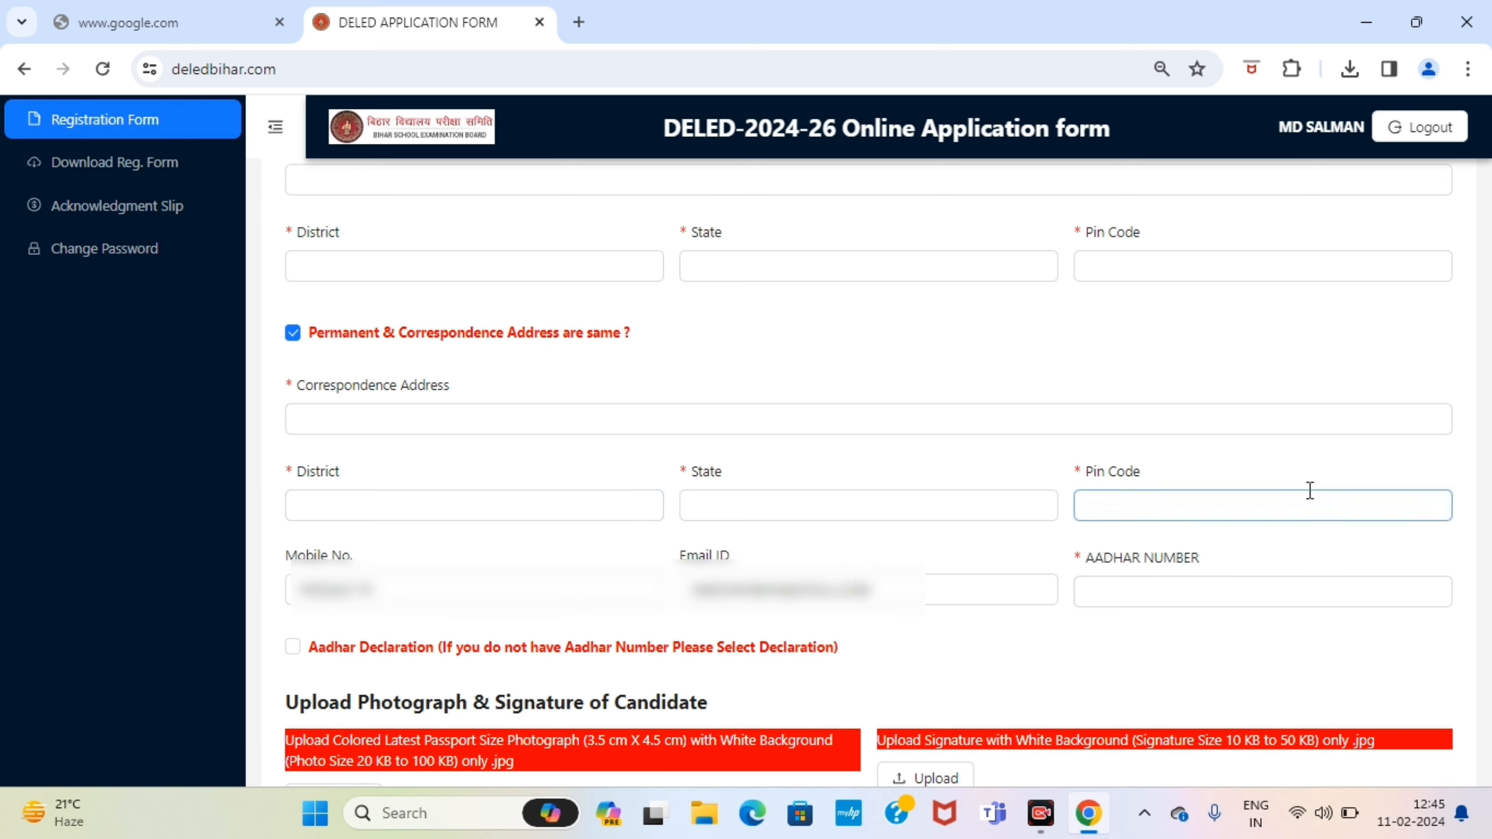
pyautogui.scroll(-2, 1119, 521)
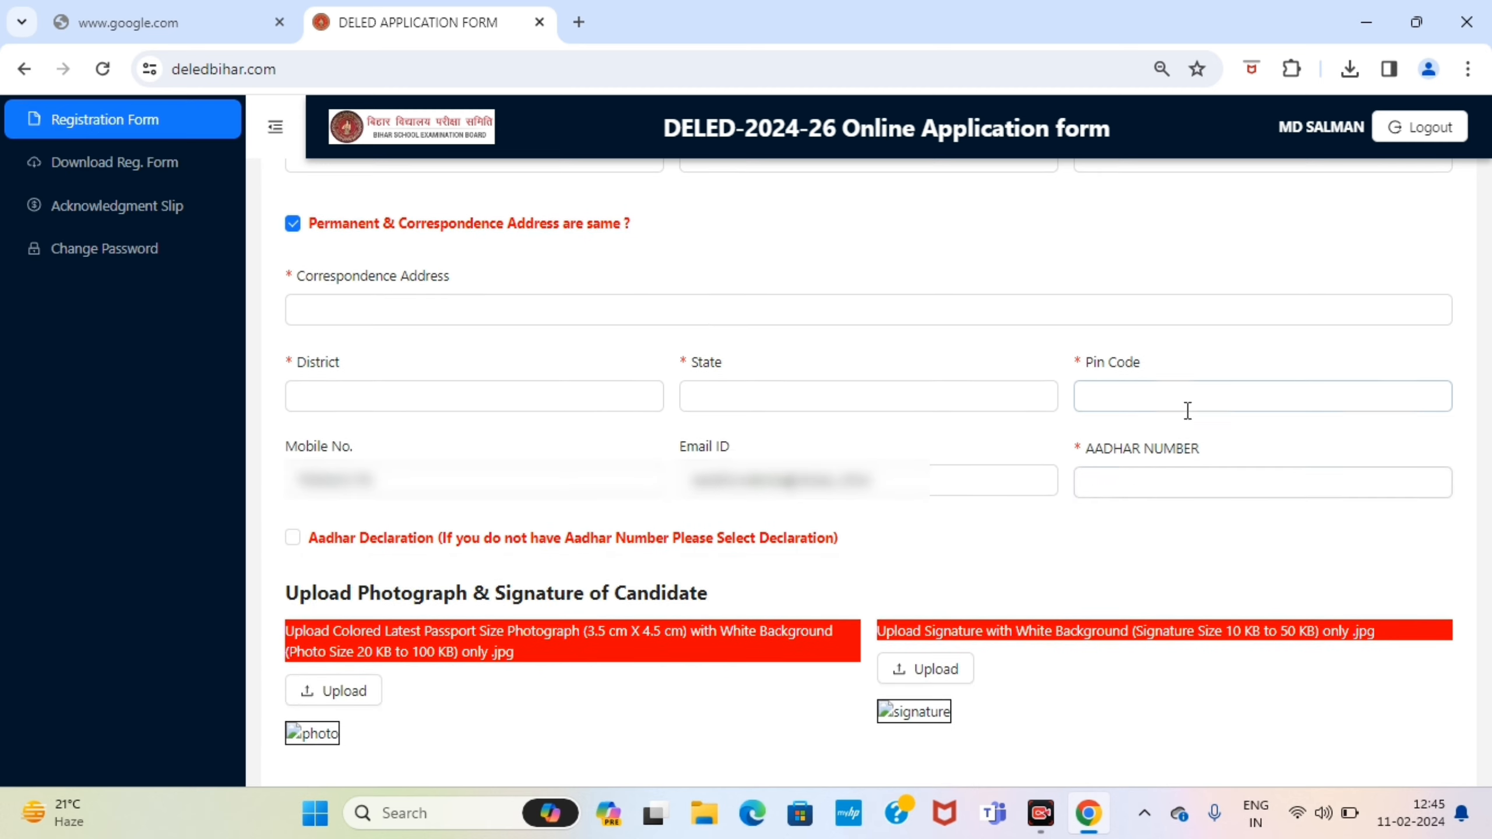
# Step: Review the Aadhaar declaration by ticking and clearing its option, and return to the empty Aadhaar number field
pyautogui.click(1126, 490)
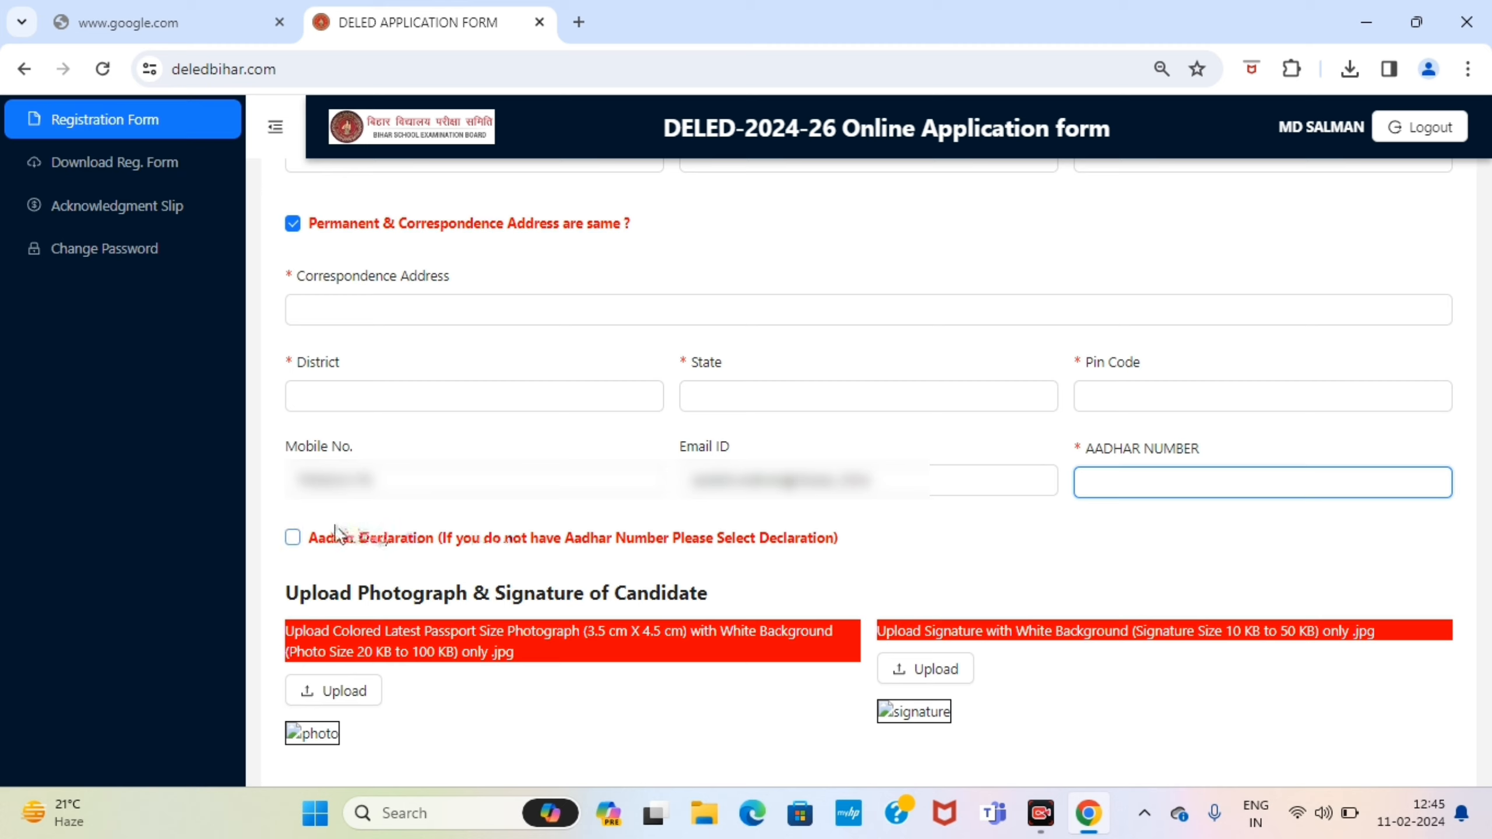
pyautogui.click(294, 539)
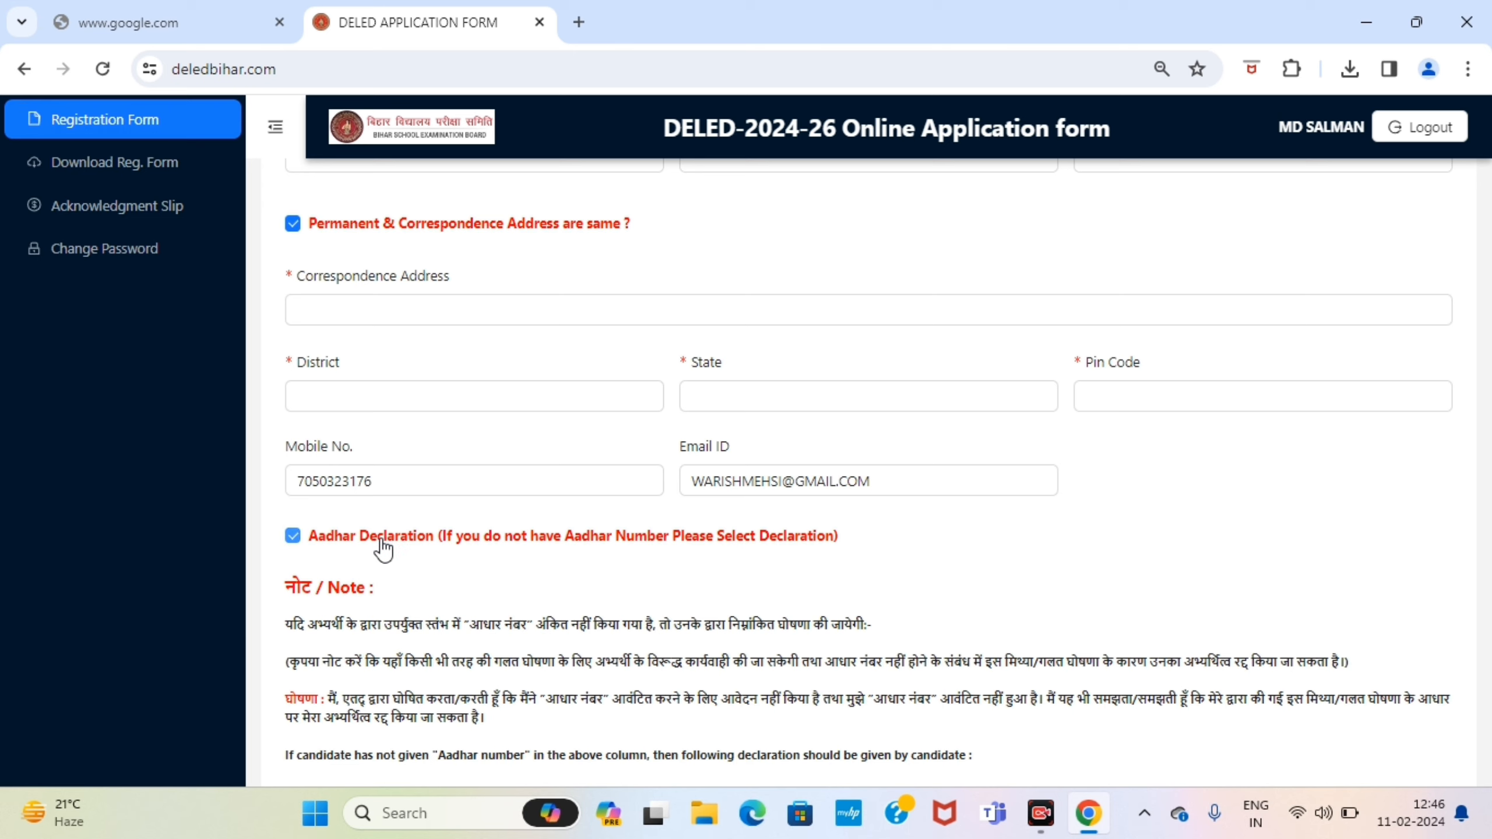
pyautogui.click(294, 537)
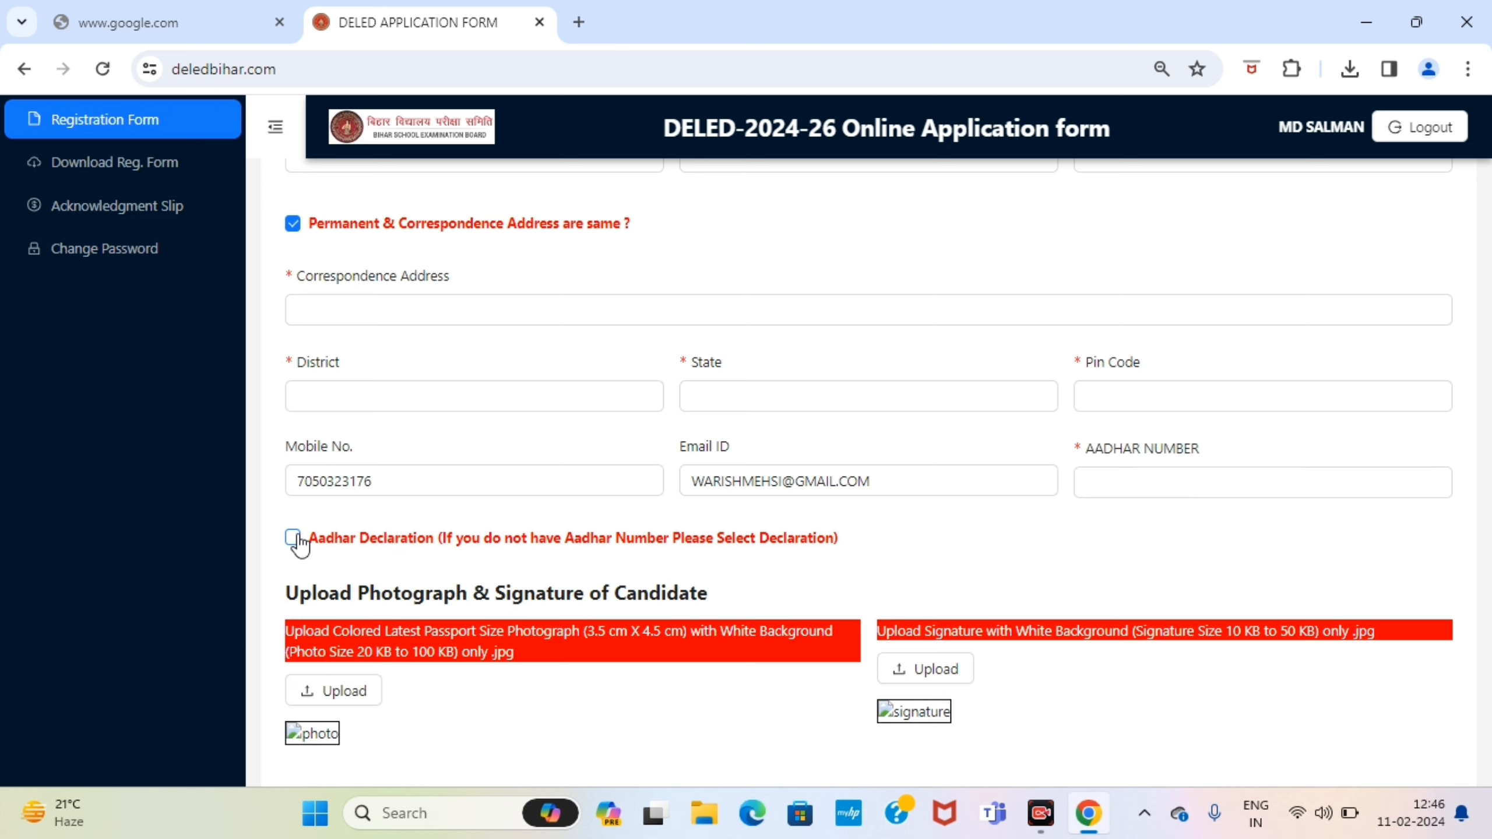
pyautogui.click(1165, 470)
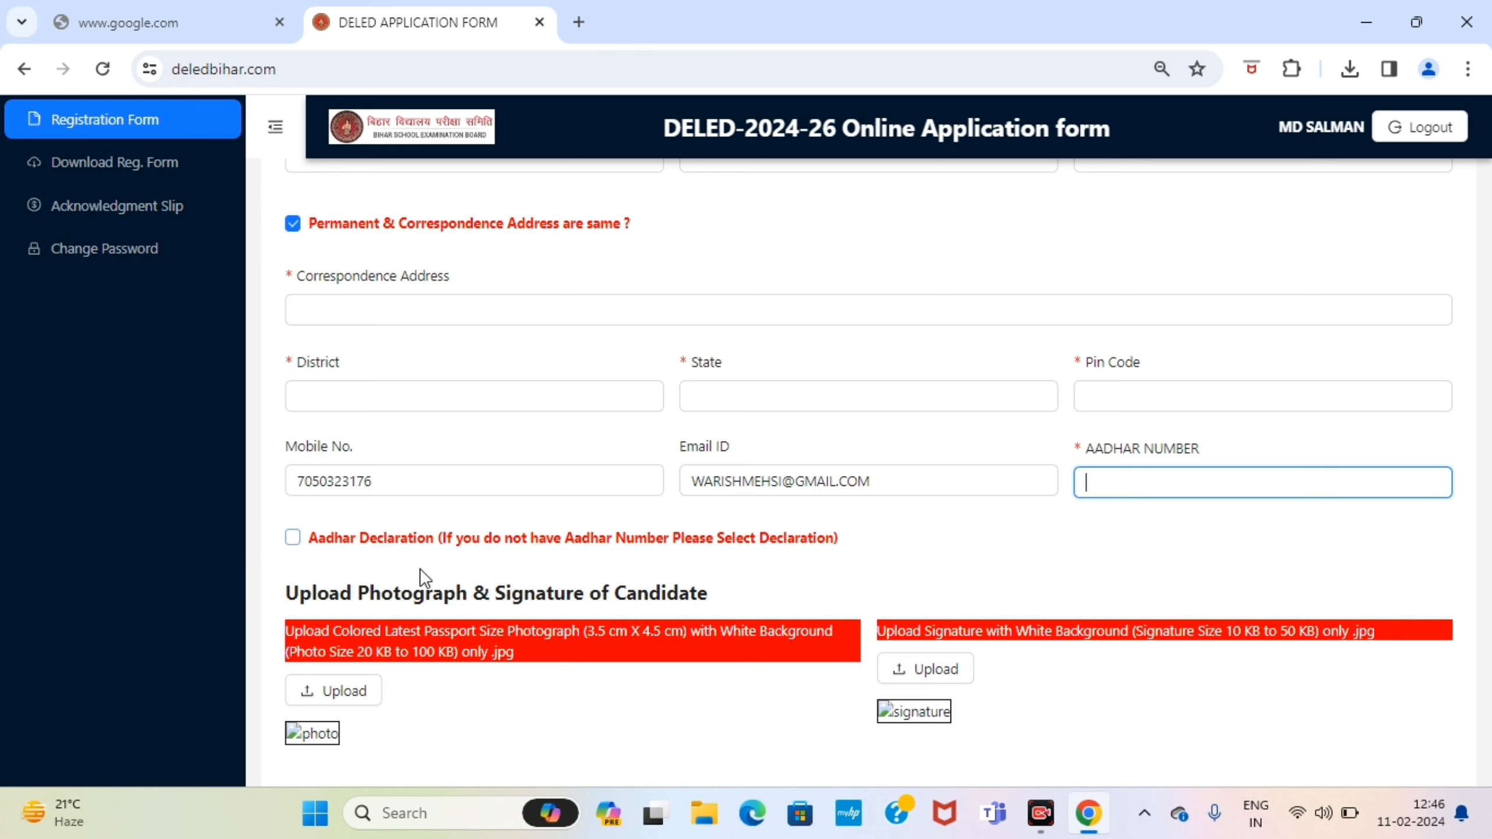
# Step: Try to upload the candidate's photograph, and choose the signature image from the Downloads folder for the signature upload
pyautogui.scroll(-3, 908, 536)
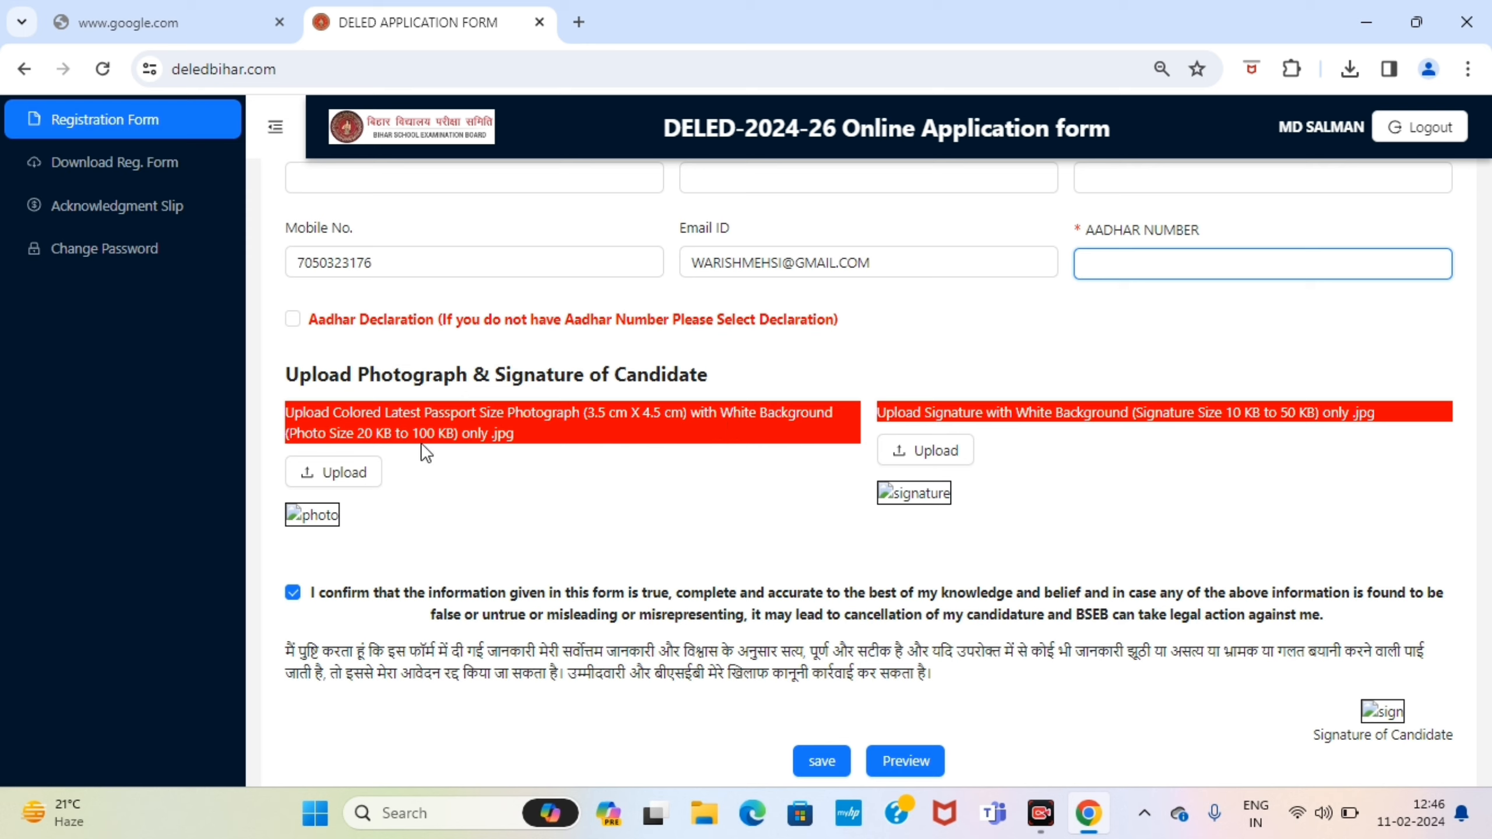
pyautogui.click(333, 472)
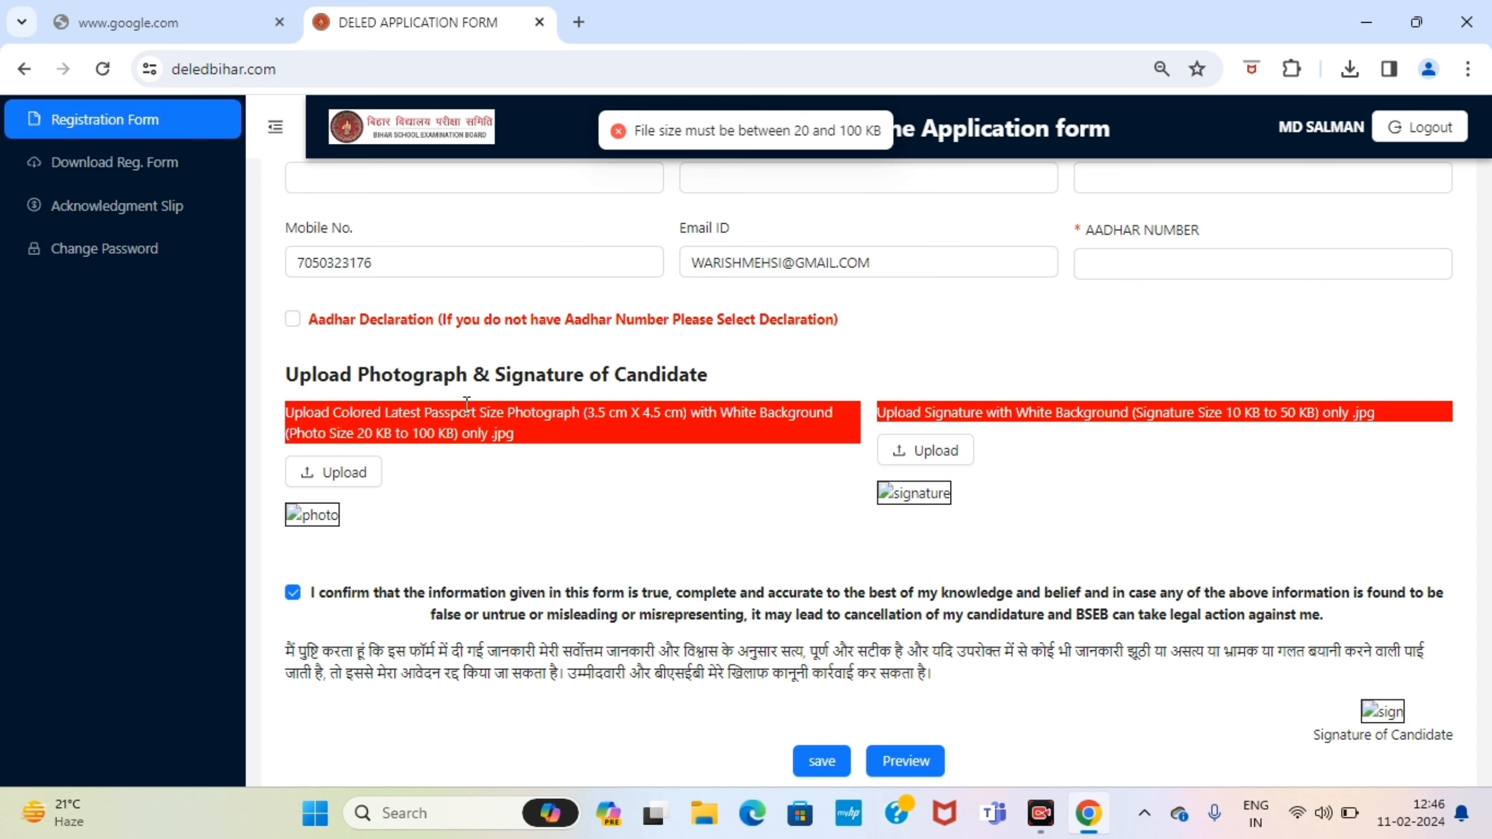
pyautogui.click(948, 453)
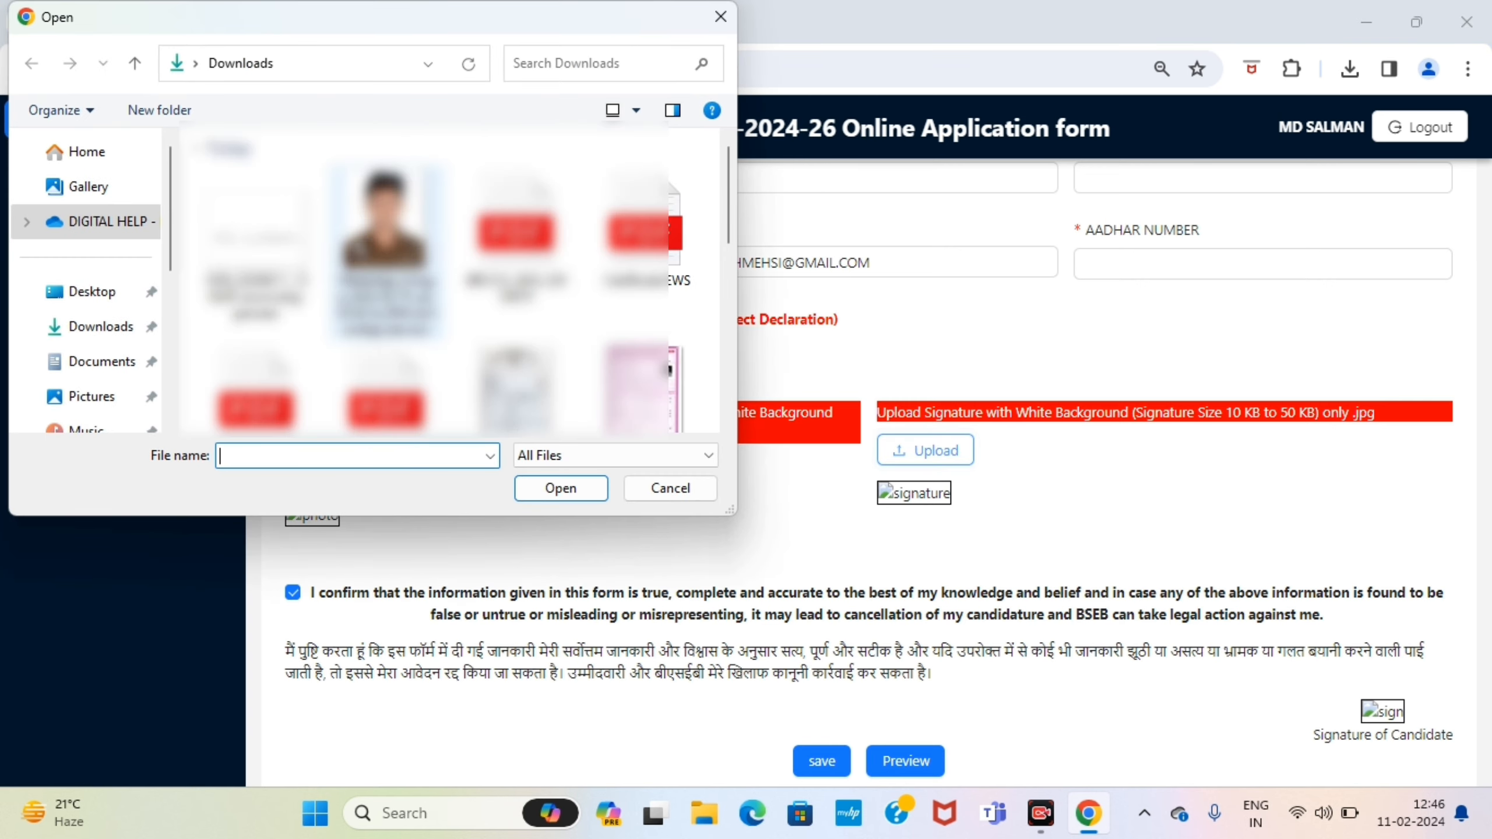
pyautogui.doubleClick(257, 241)
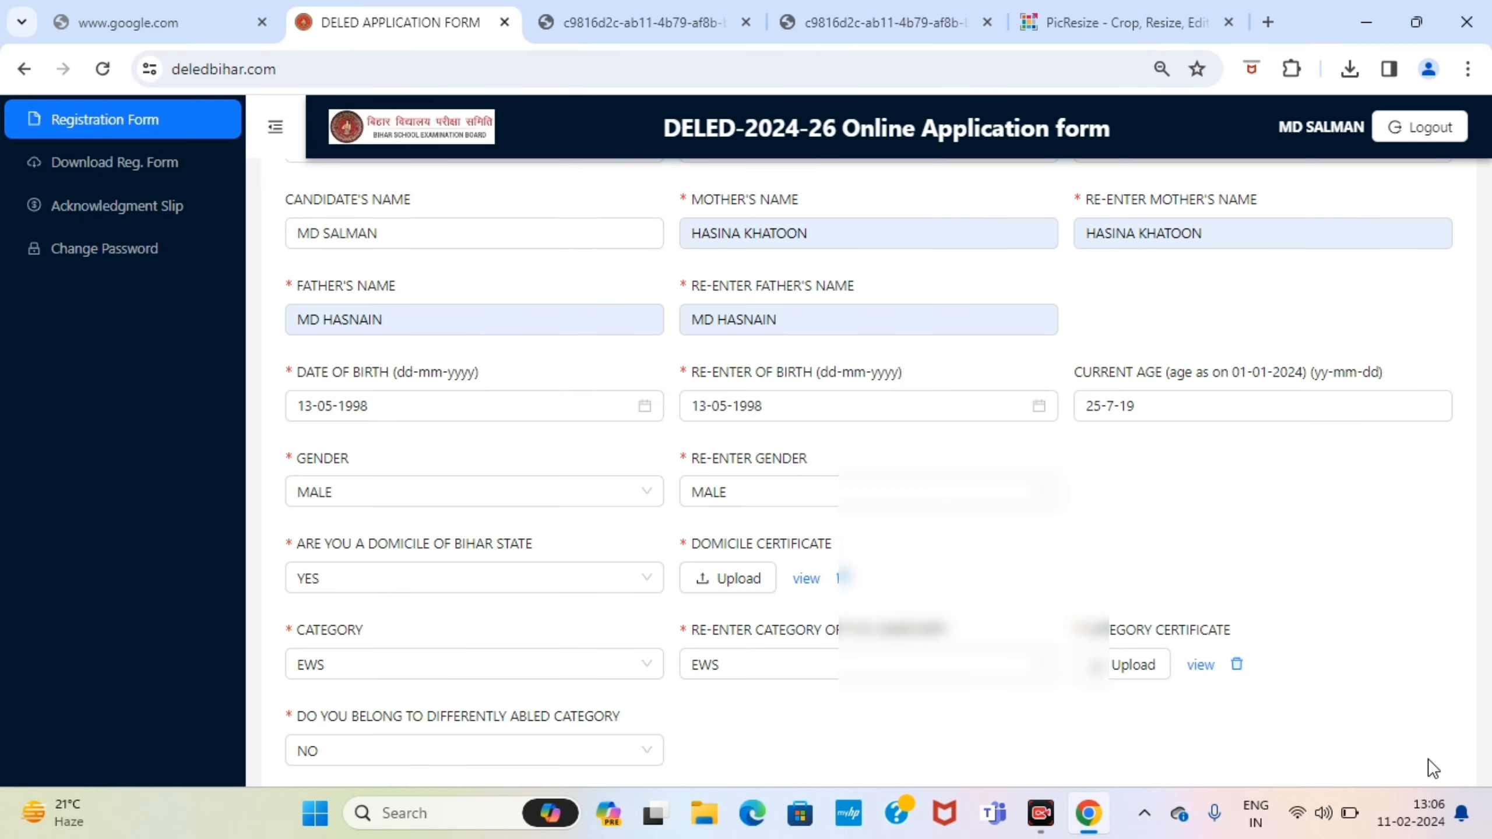
# Step: Save the completed application form and decline the browser's offer to save the address
pyautogui.scroll(-15, 882, 361)
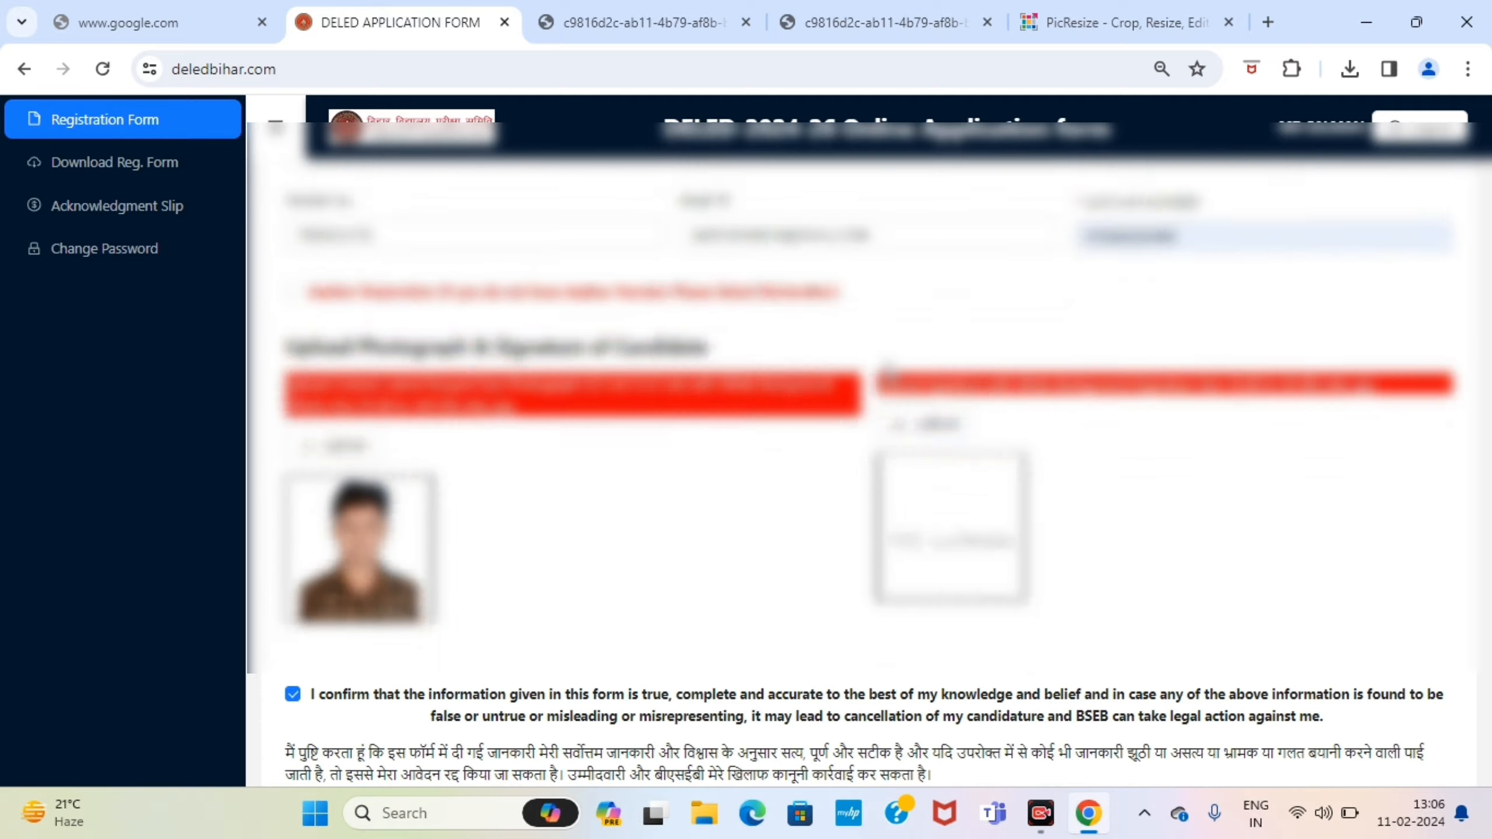
pyautogui.click(821, 726)
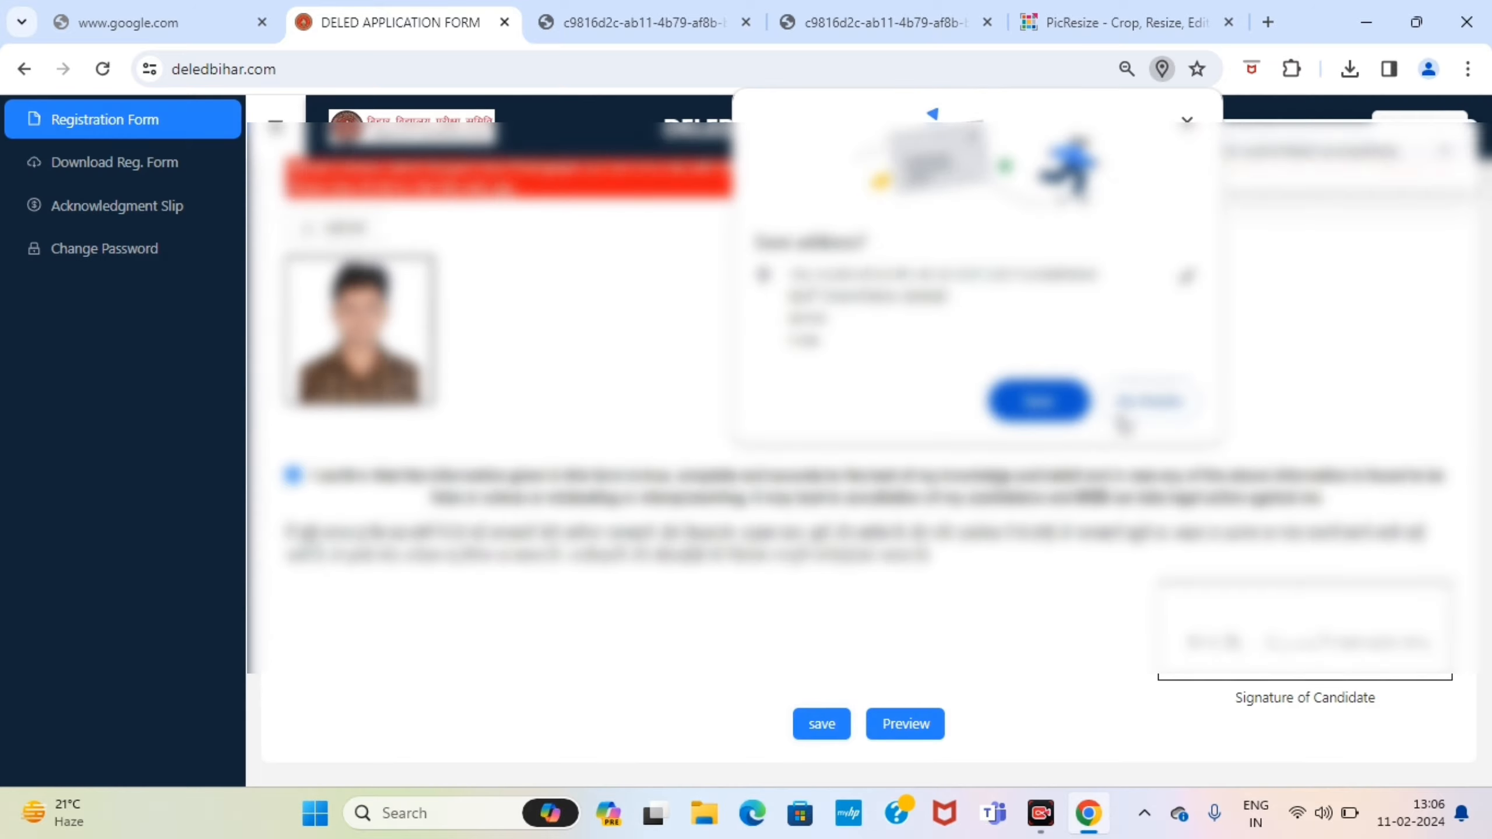
pyautogui.click(1128, 410)
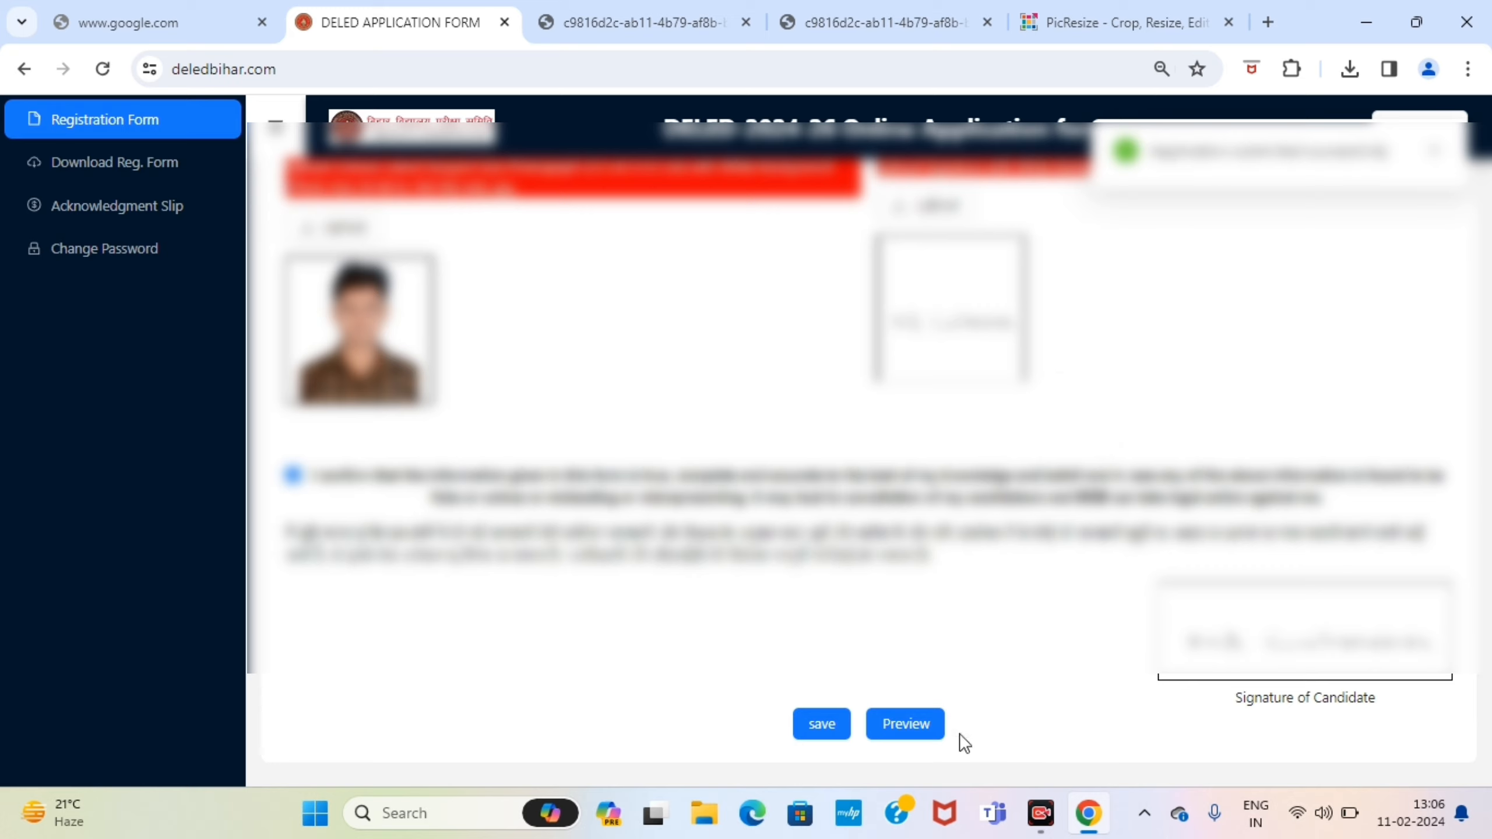
# Step: Open the application preview and review the personal information, qualifications, addresses, fee information and declaration
pyautogui.click(906, 724)
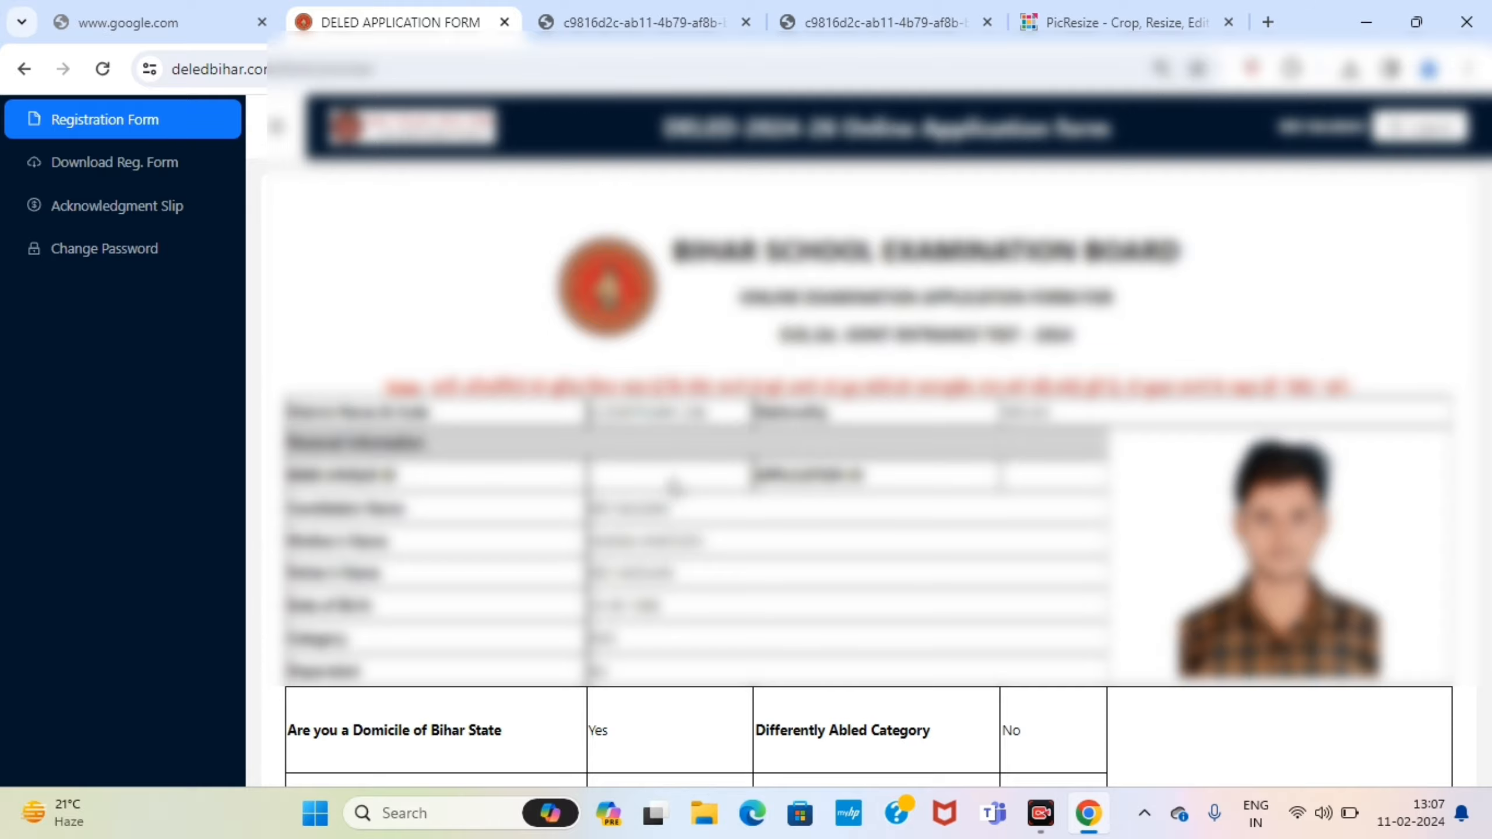
pyautogui.scroll(-10, 678, 485)
pyautogui.scroll(8, 675, 488)
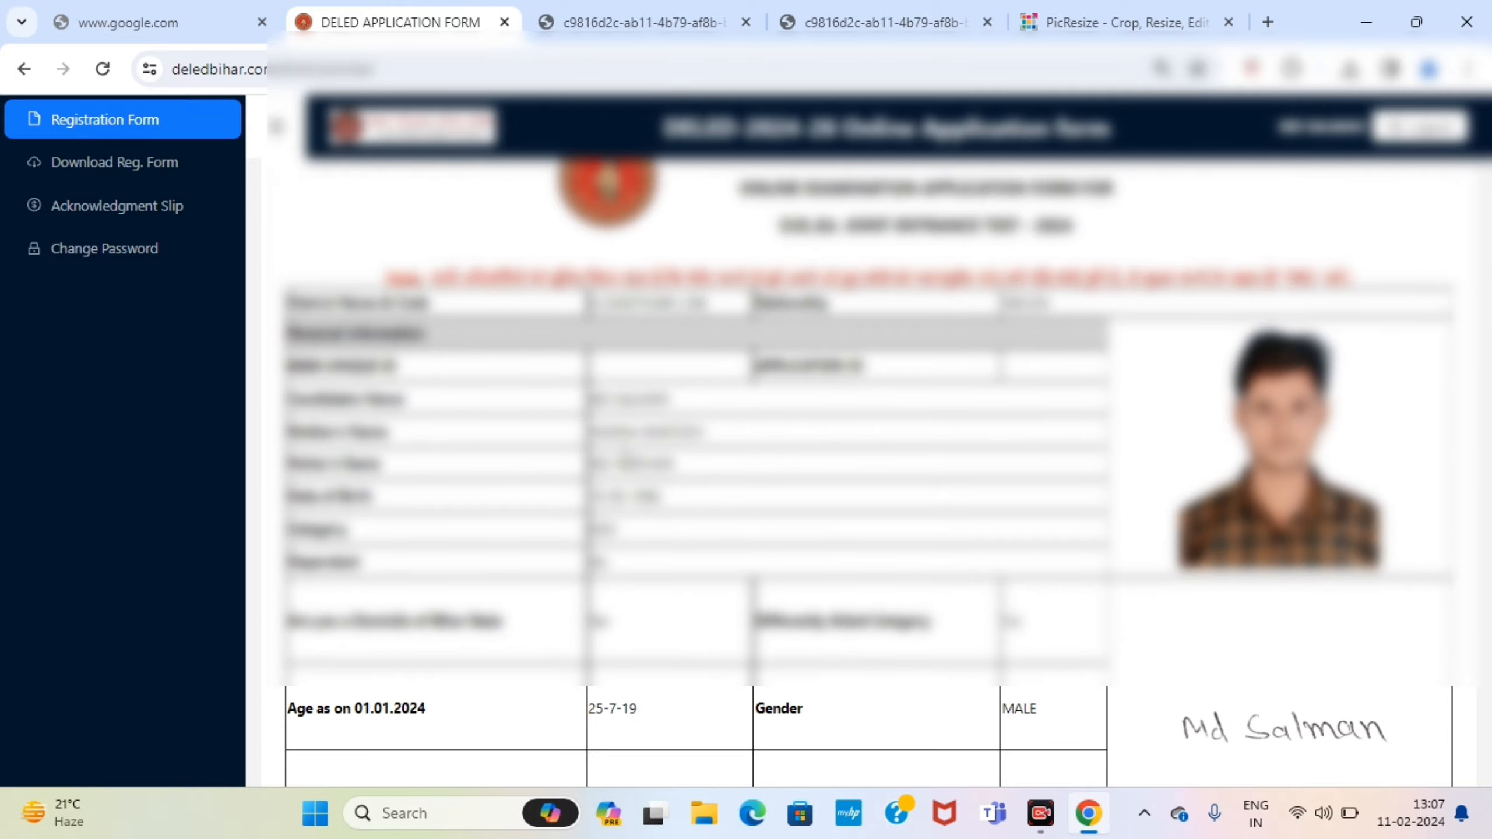
pyautogui.scroll(-10, 717, 451)
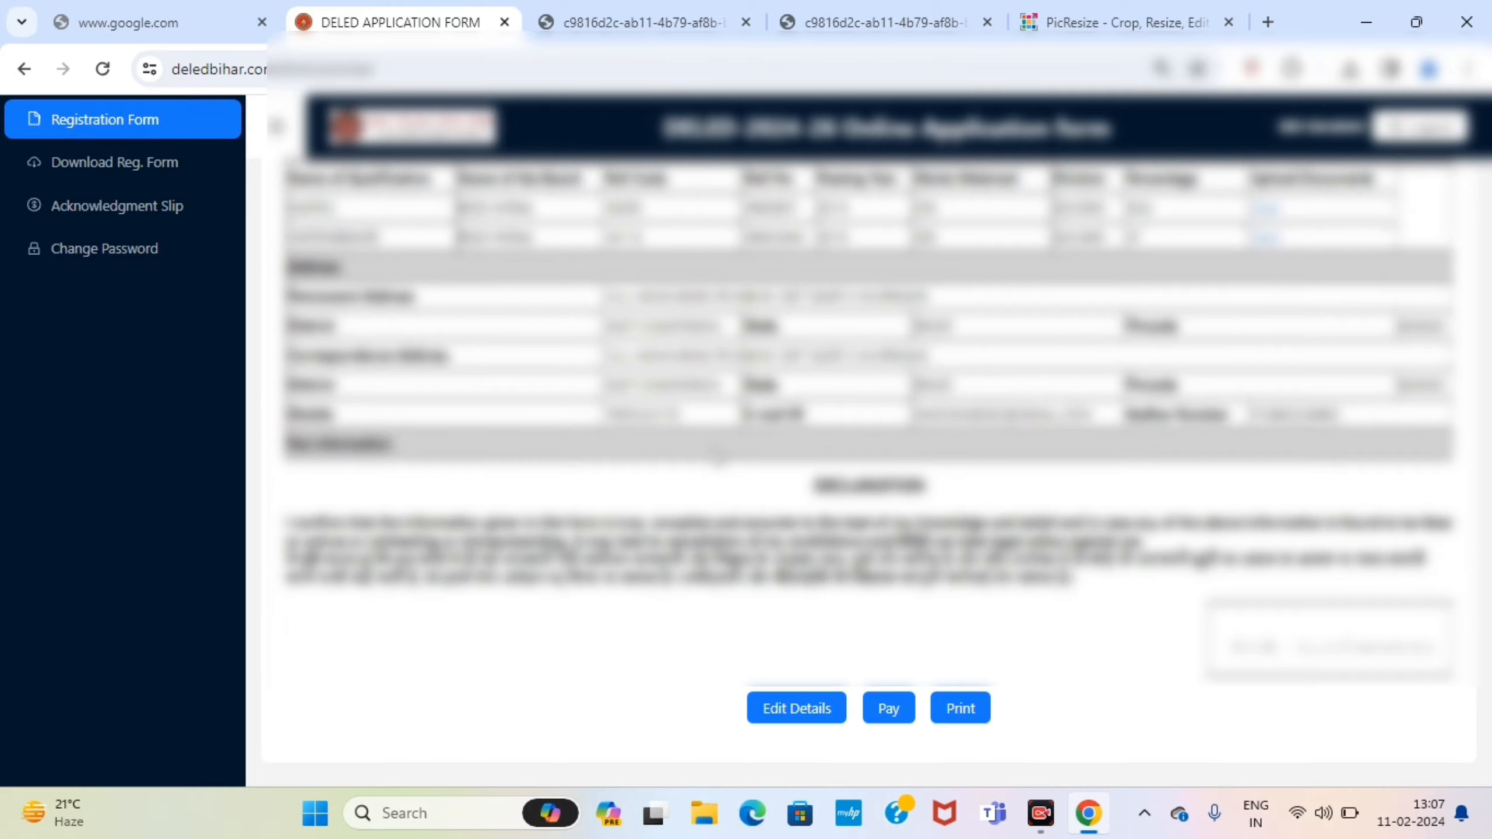
pyautogui.scroll(6, 720, 456)
pyautogui.scroll(-6, 722, 459)
pyautogui.scroll(10, 716, 456)
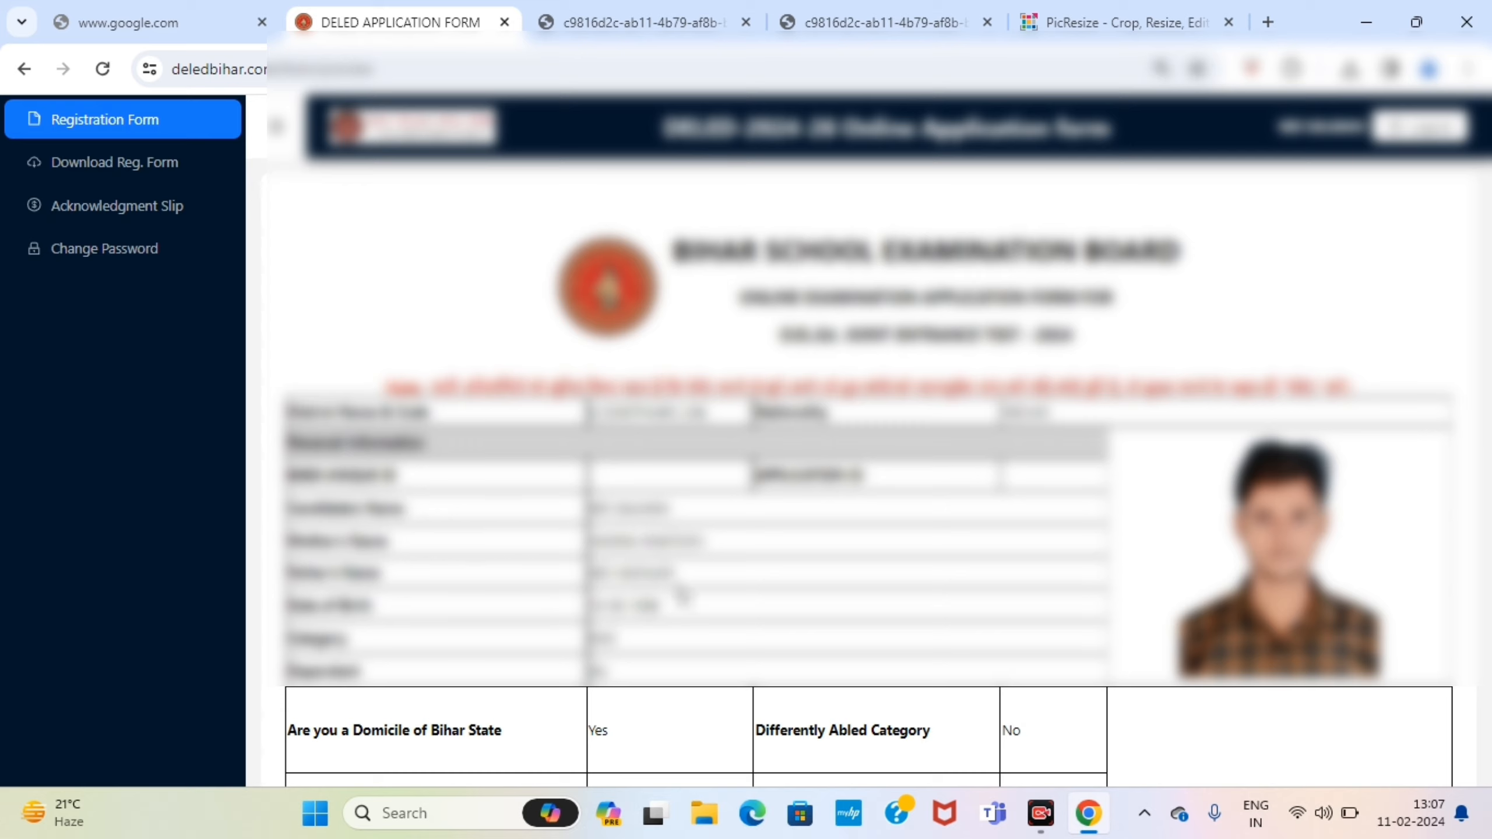
pyautogui.scroll(-2, 704, 597)
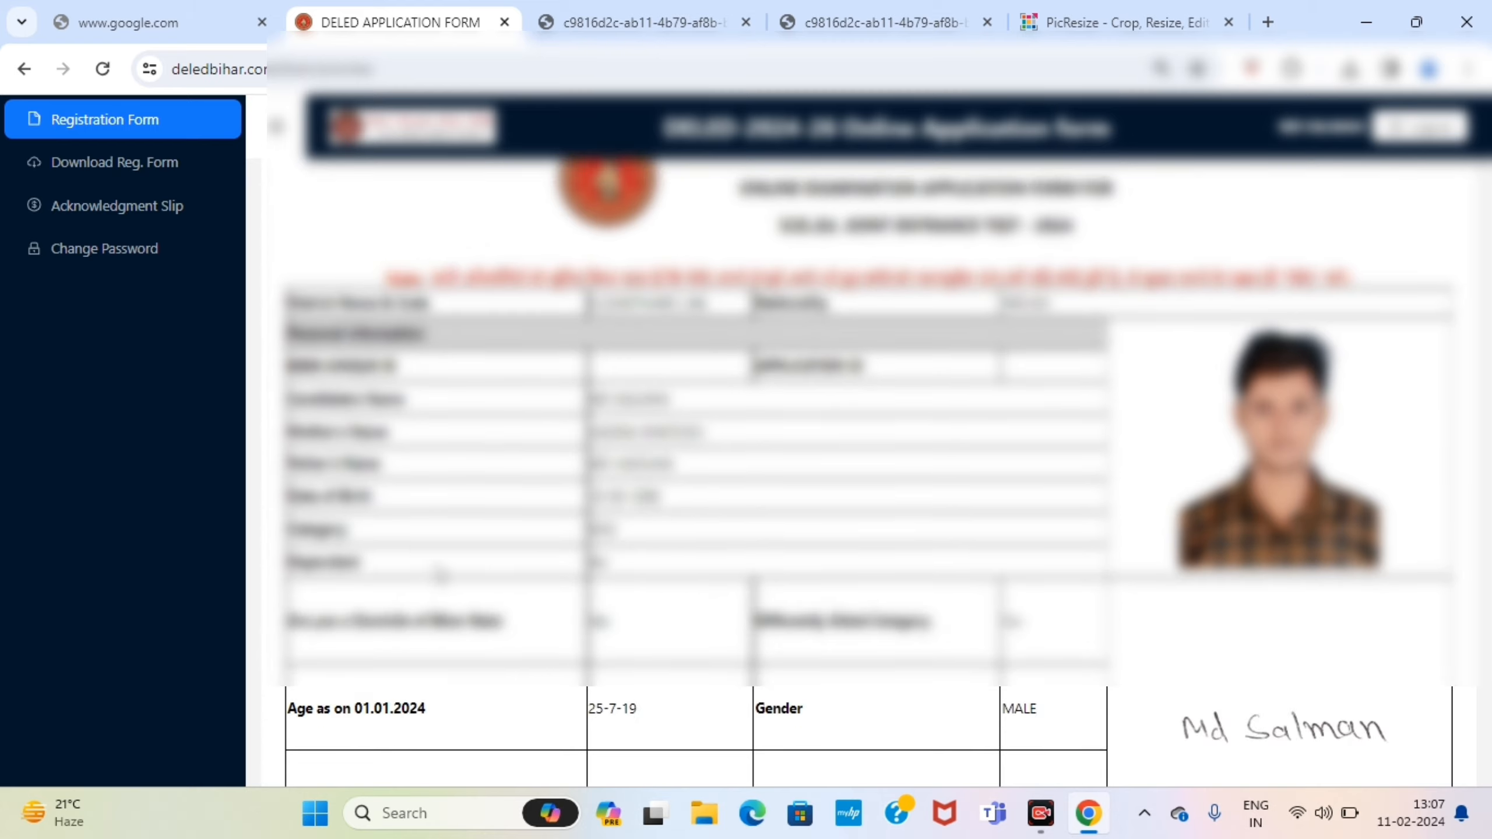
pyautogui.scroll(-4, 673, 579)
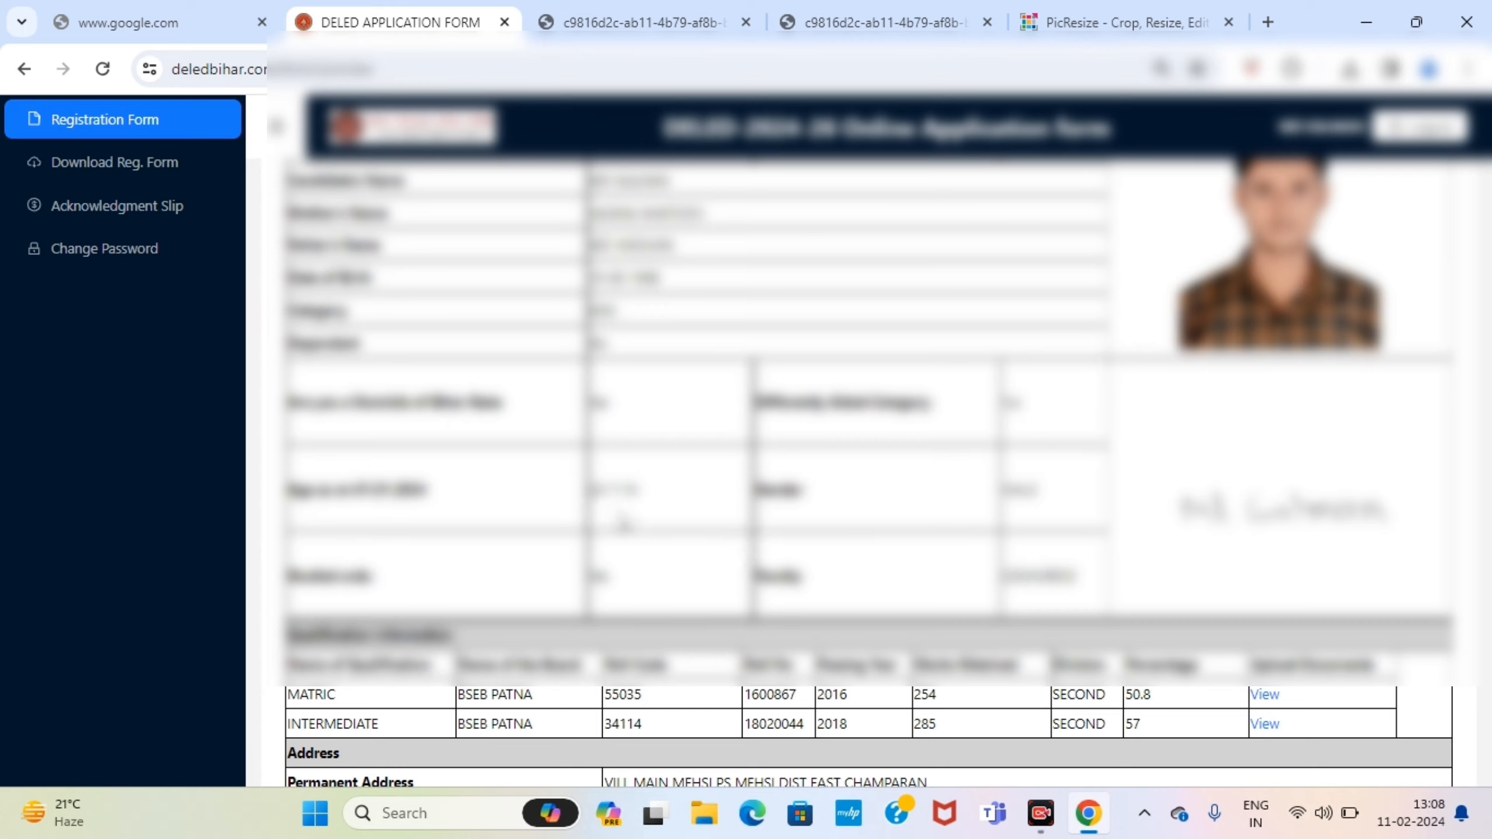
pyautogui.scroll(-3, 541, 547)
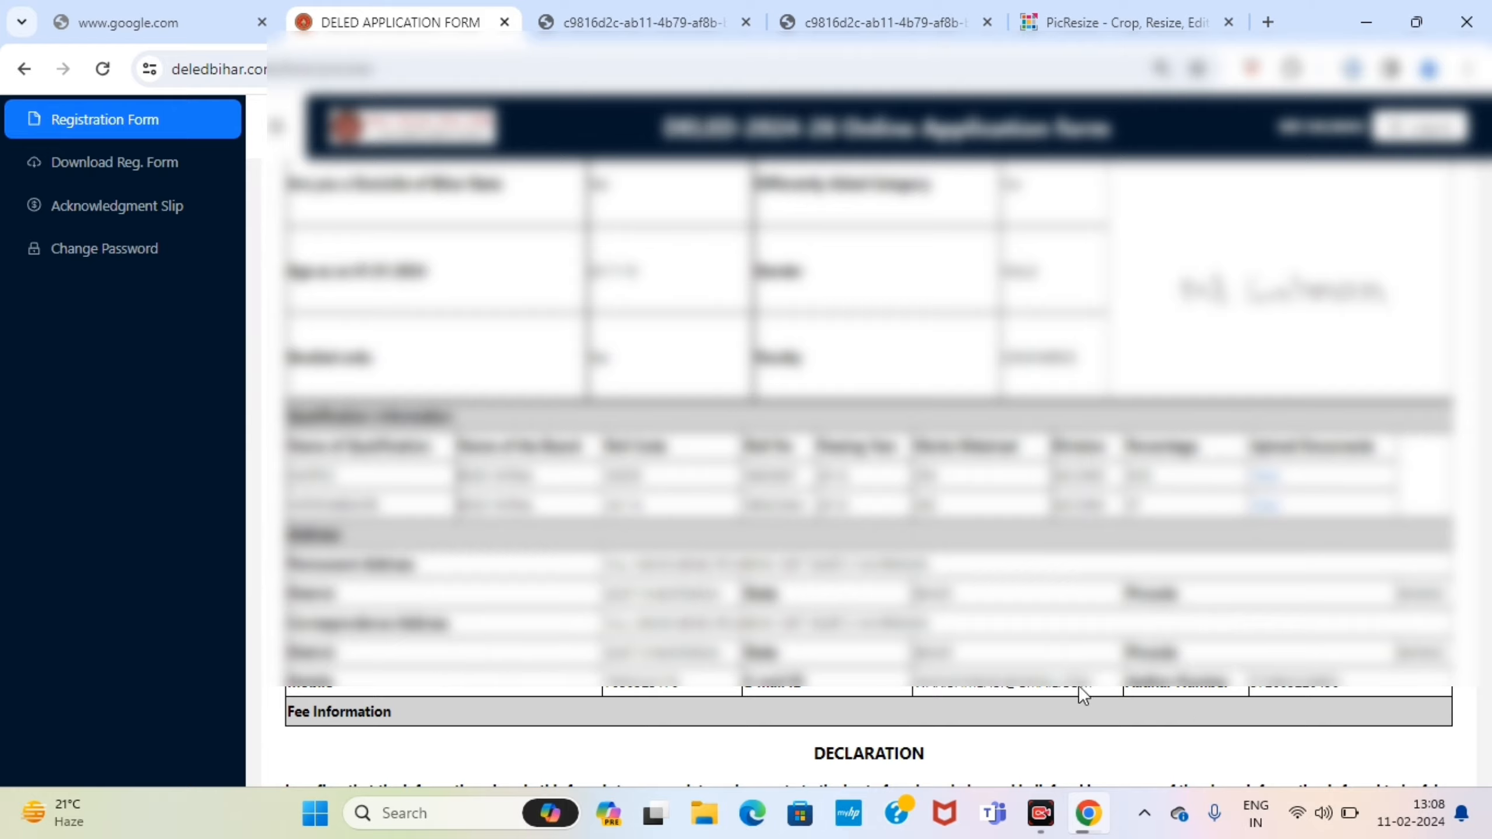
pyautogui.scroll(-4, 1267, 682)
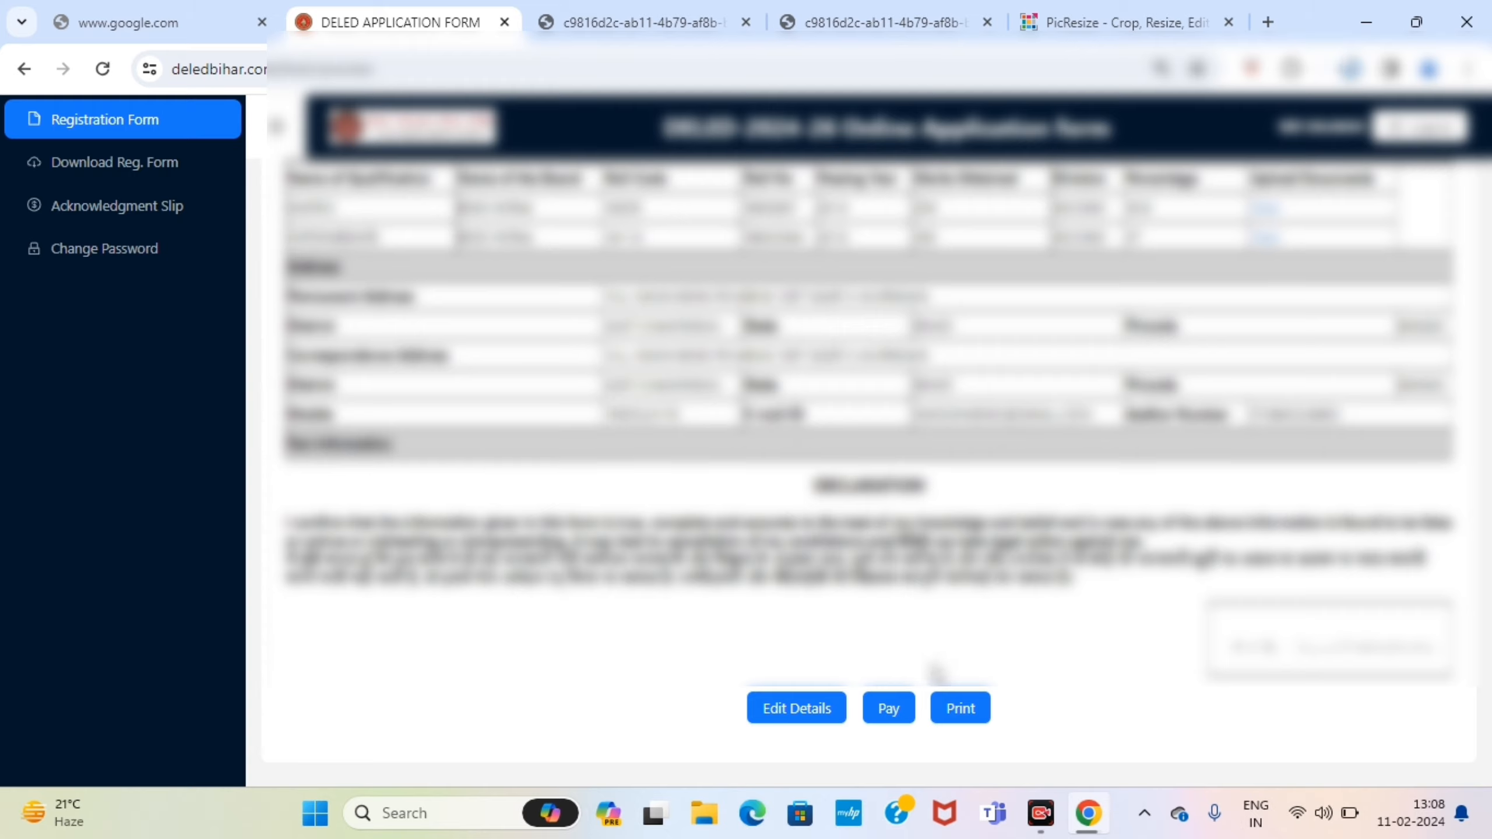
# Step: Proceed from the application preview to paying the registration fee via sabPaisa
pyautogui.click(900, 711)
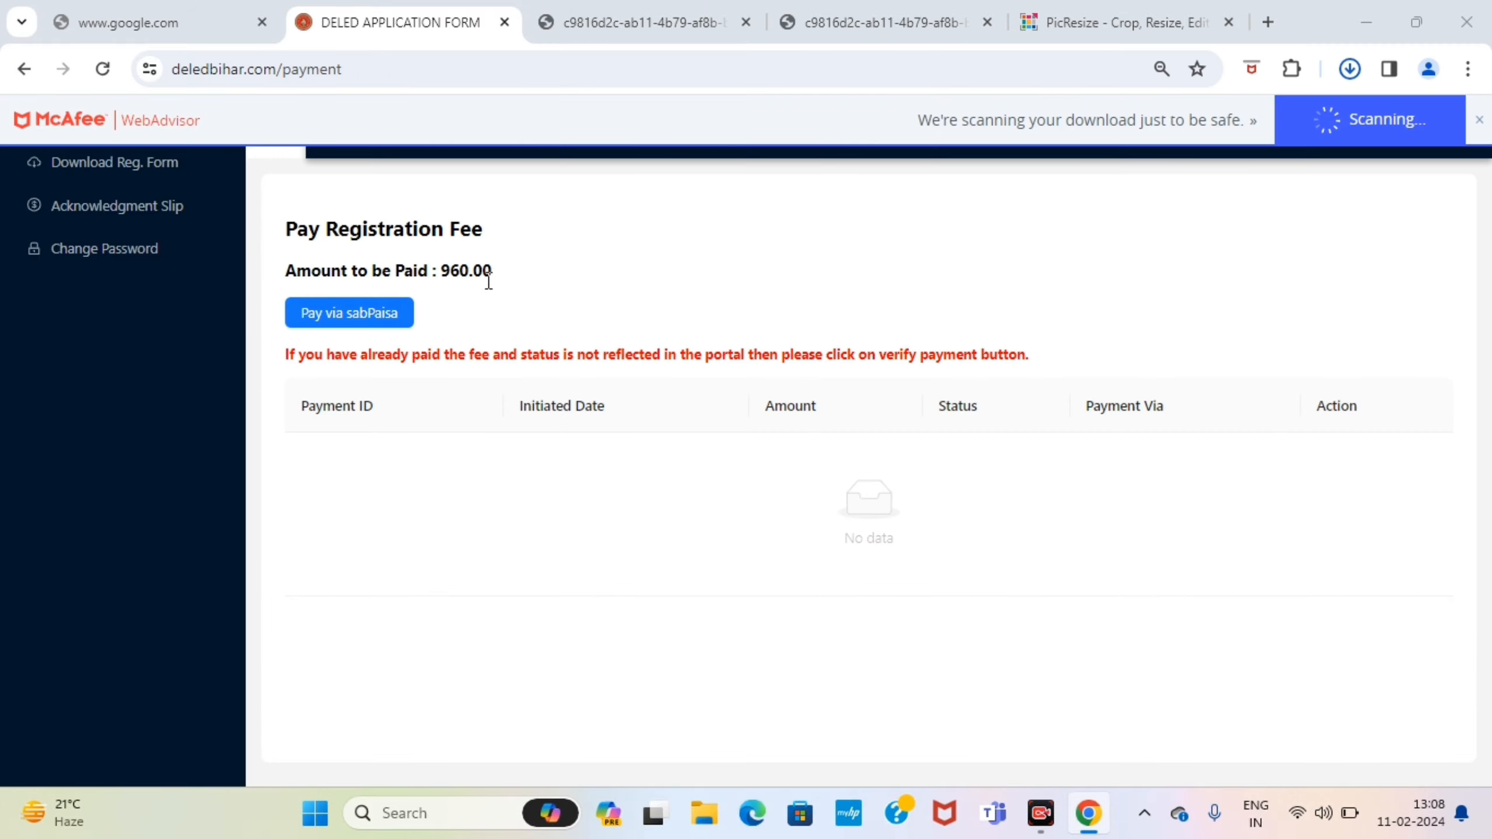
pyautogui.click(359, 327)
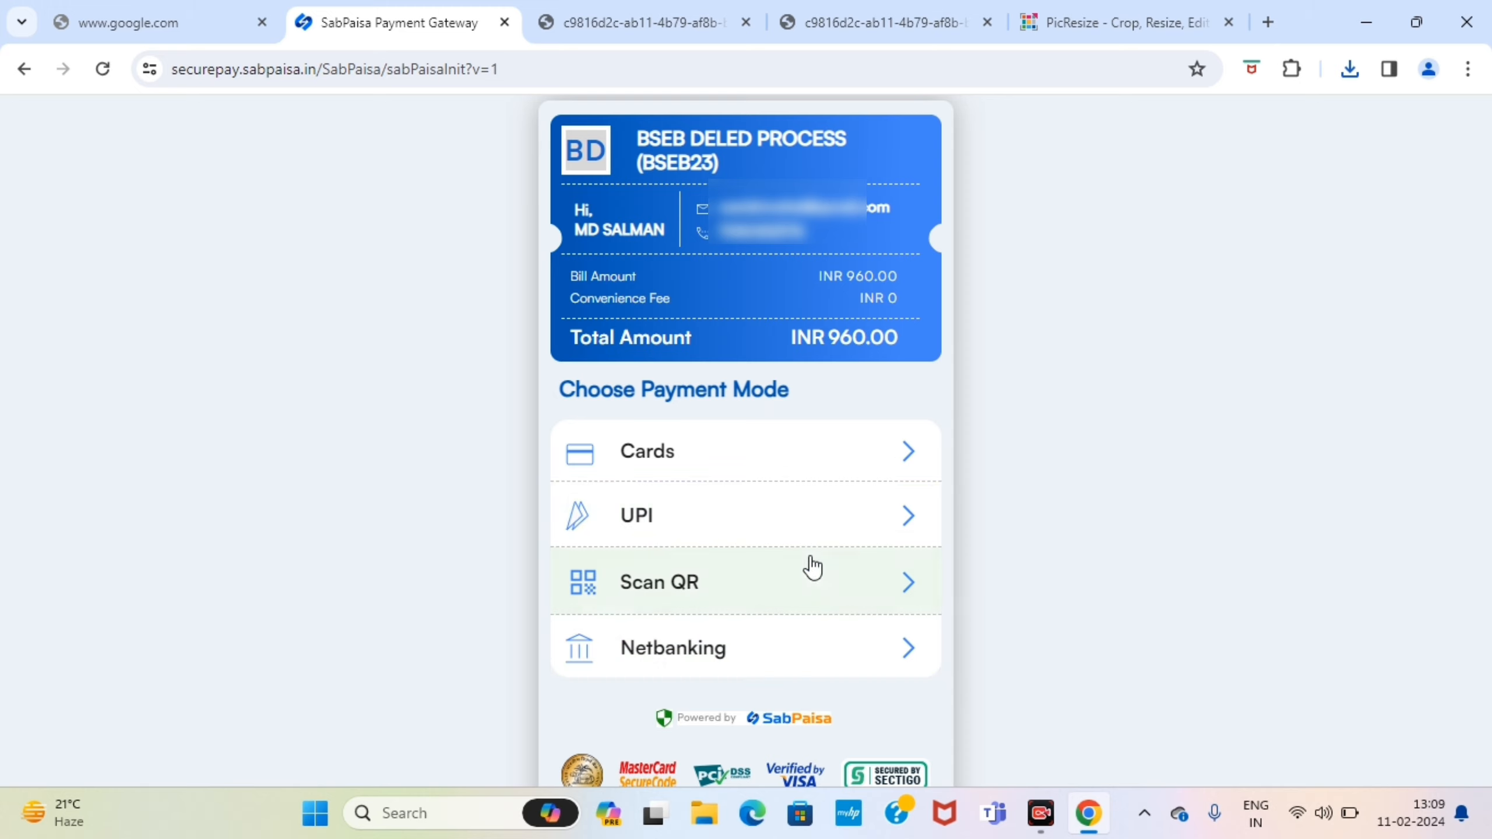
# Step: Open the UPI payment mode and examine its UPI ID entry and the bill amounts
pyautogui.click(905, 521)
pyautogui.click(615, 532)
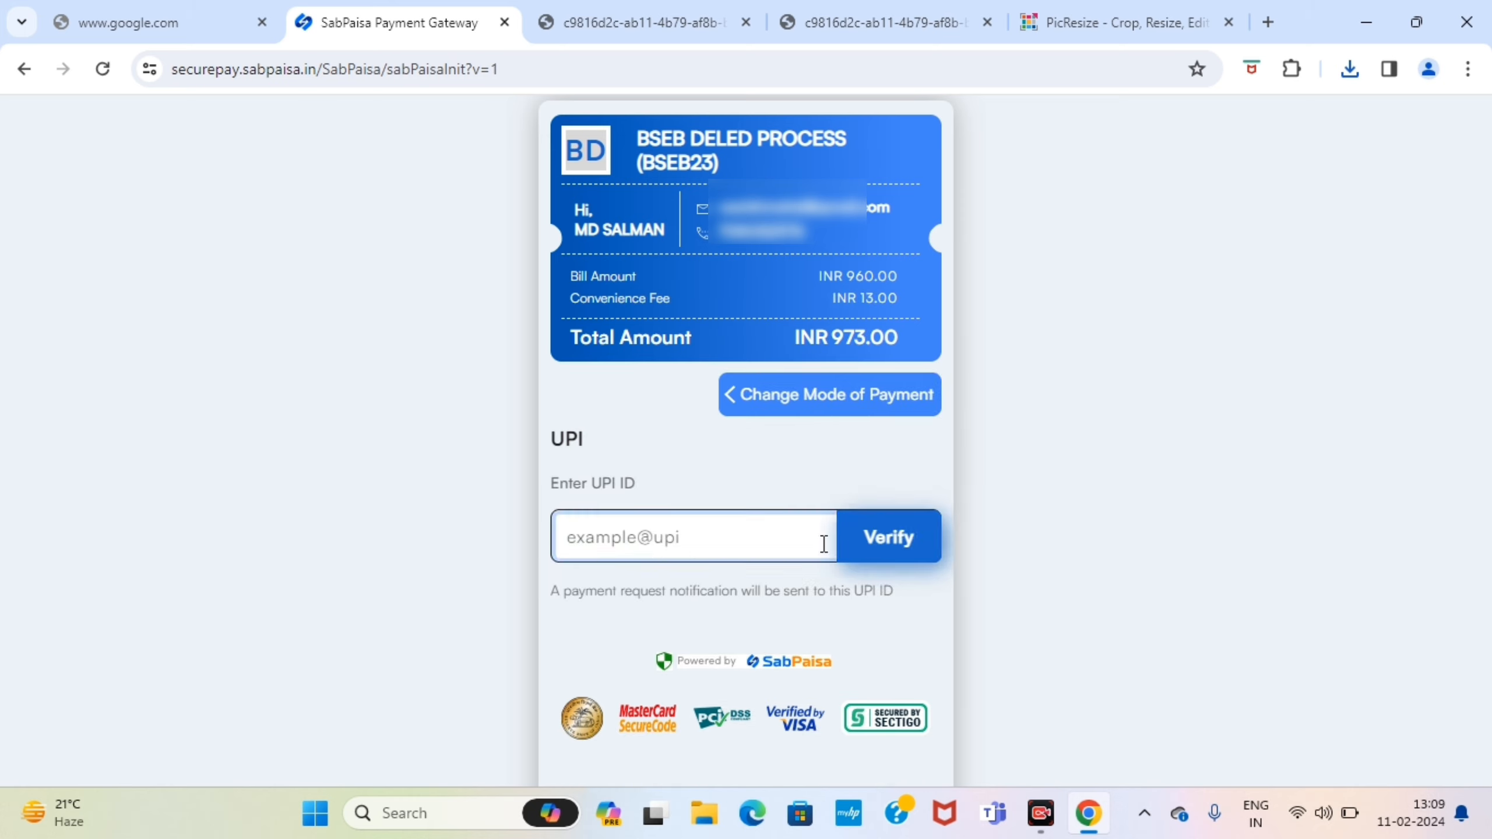
pyautogui.scroll(-1, 807, 596)
pyautogui.scroll(1, 846, 606)
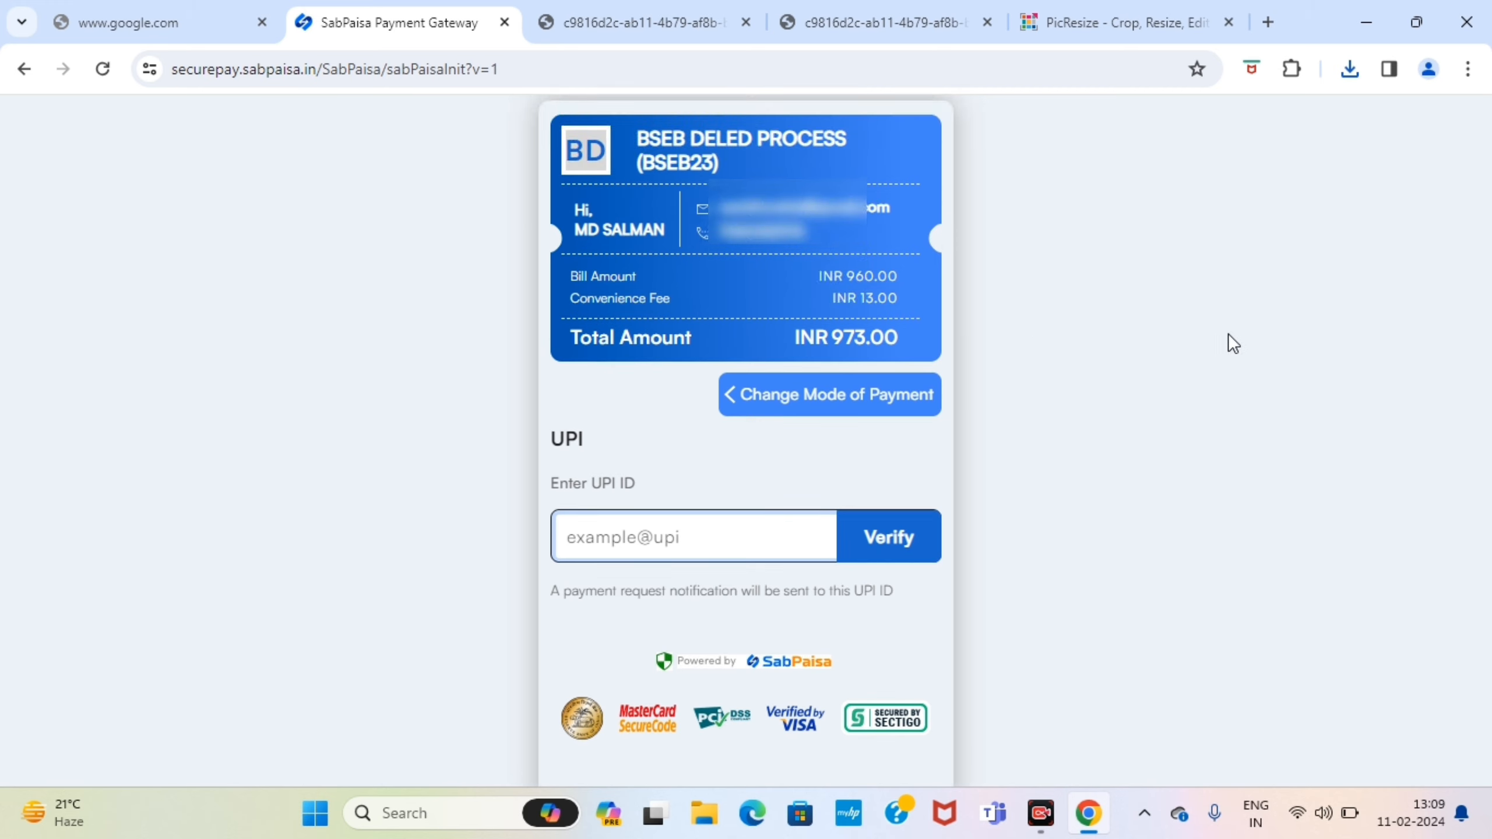
pyautogui.scroll(-1, 1024, 382)
pyautogui.scroll(1, 1021, 382)
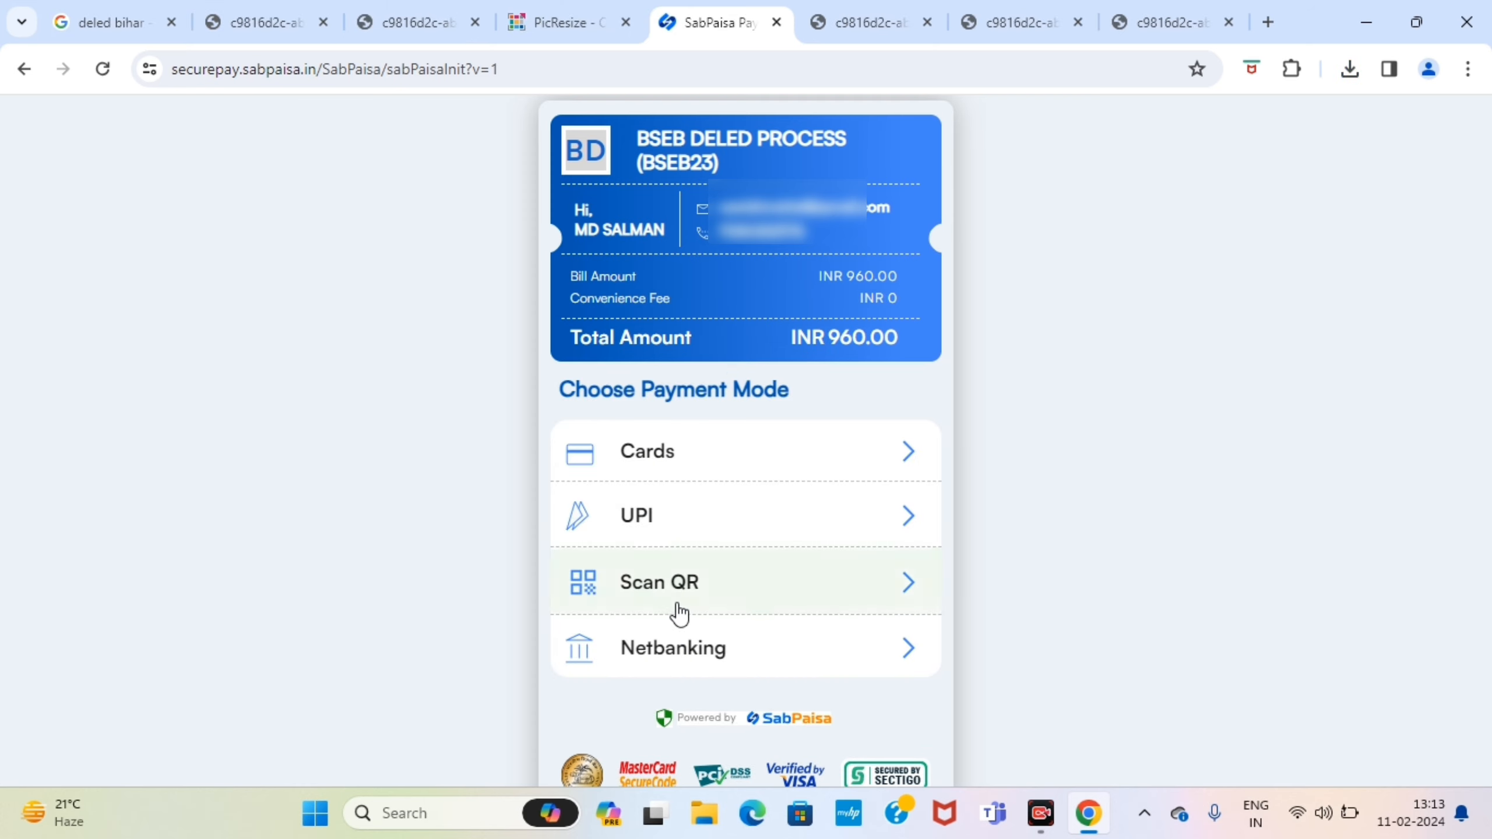
# Step: Choose Scan QR as the payment mode and generate the QR code for INR 973.00
pyautogui.click(668, 594)
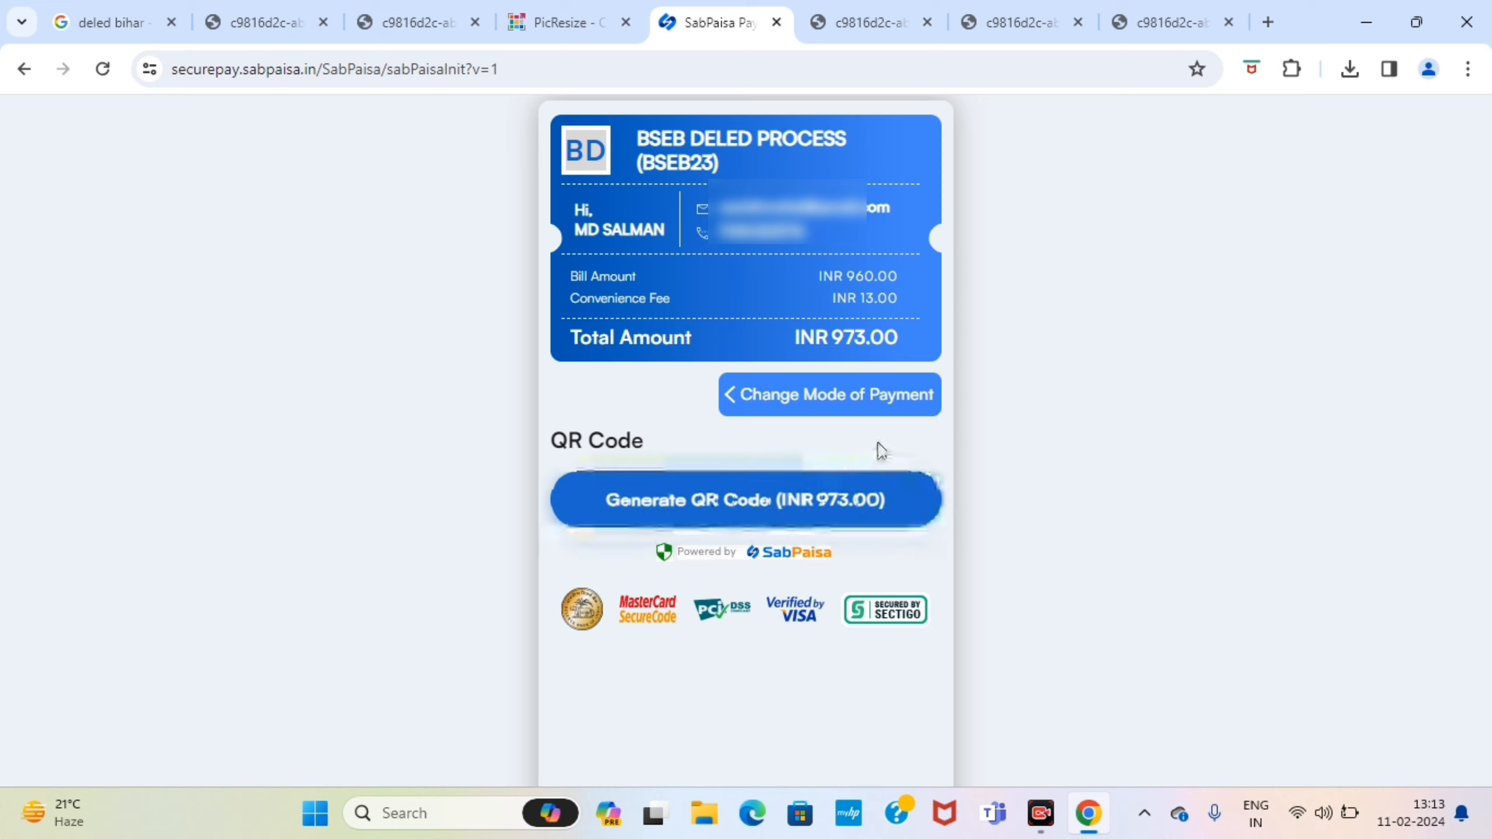
pyautogui.click(758, 494)
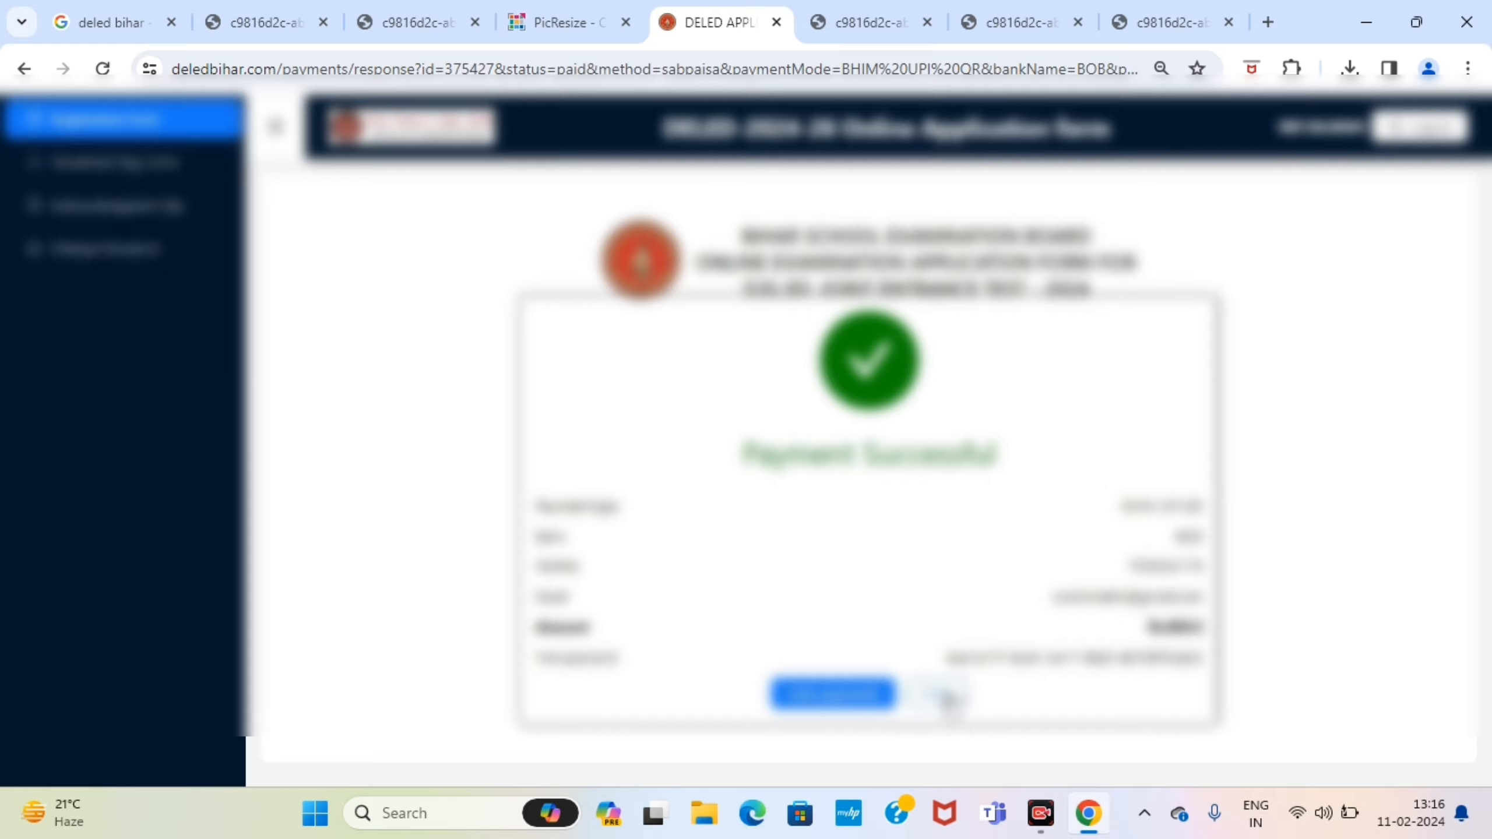
# Step: Print the payment receipt with the destination set to Save as PDF and save it
pyautogui.click(947, 698)
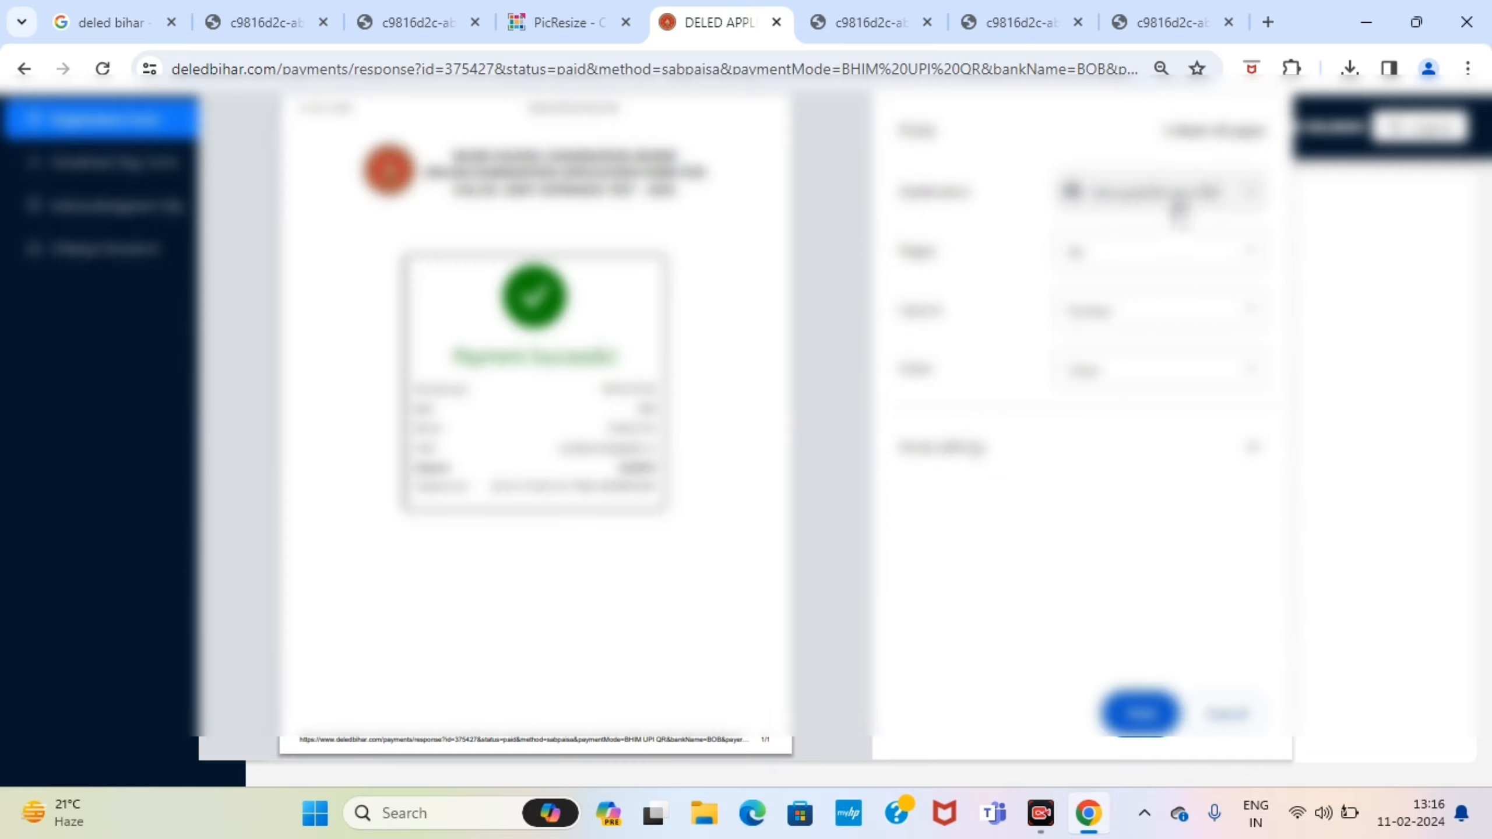
pyautogui.click(1178, 206)
pyautogui.click(1138, 253)
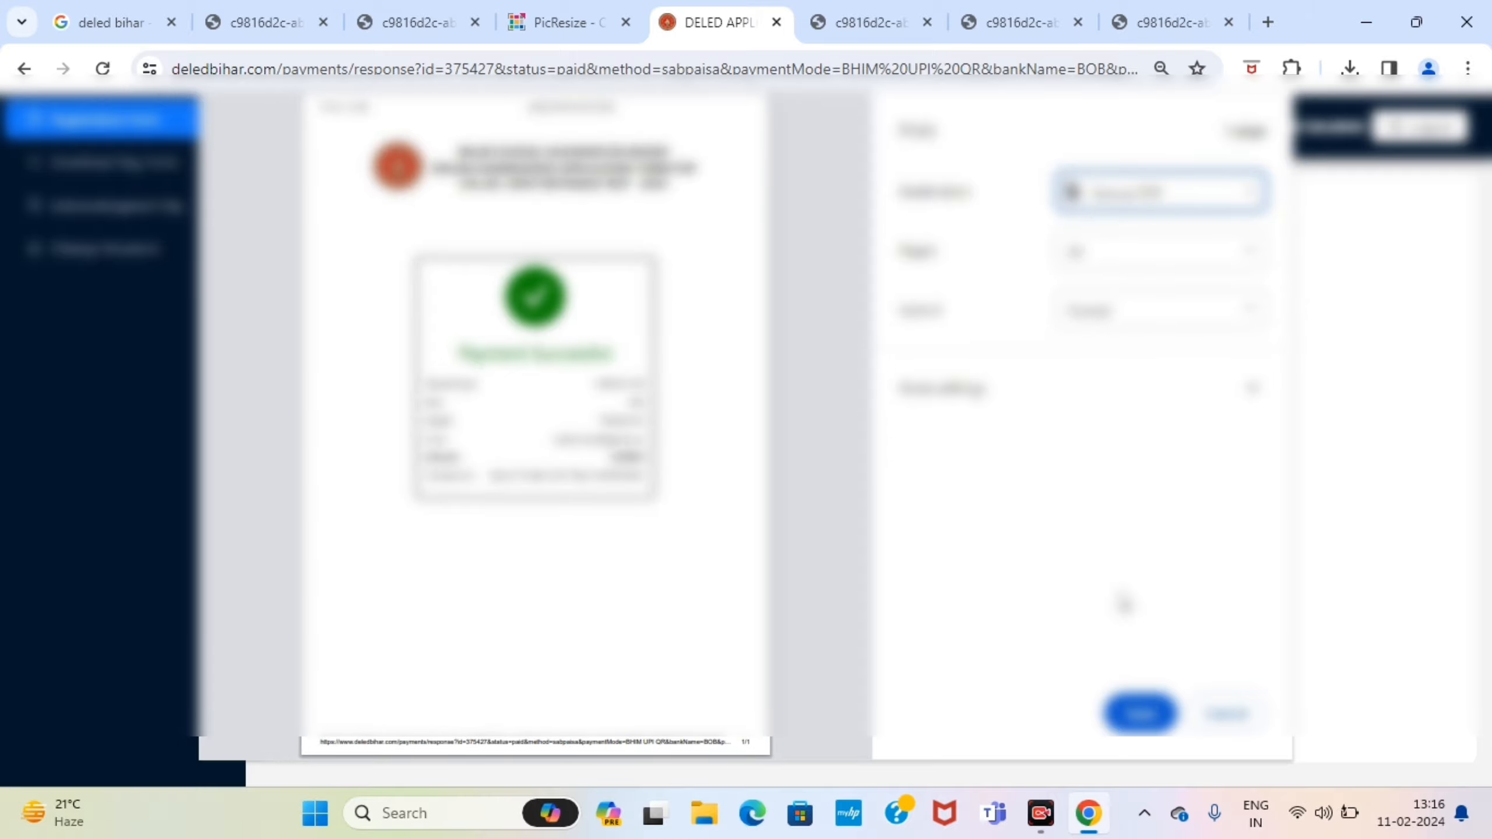
pyautogui.click(1140, 713)
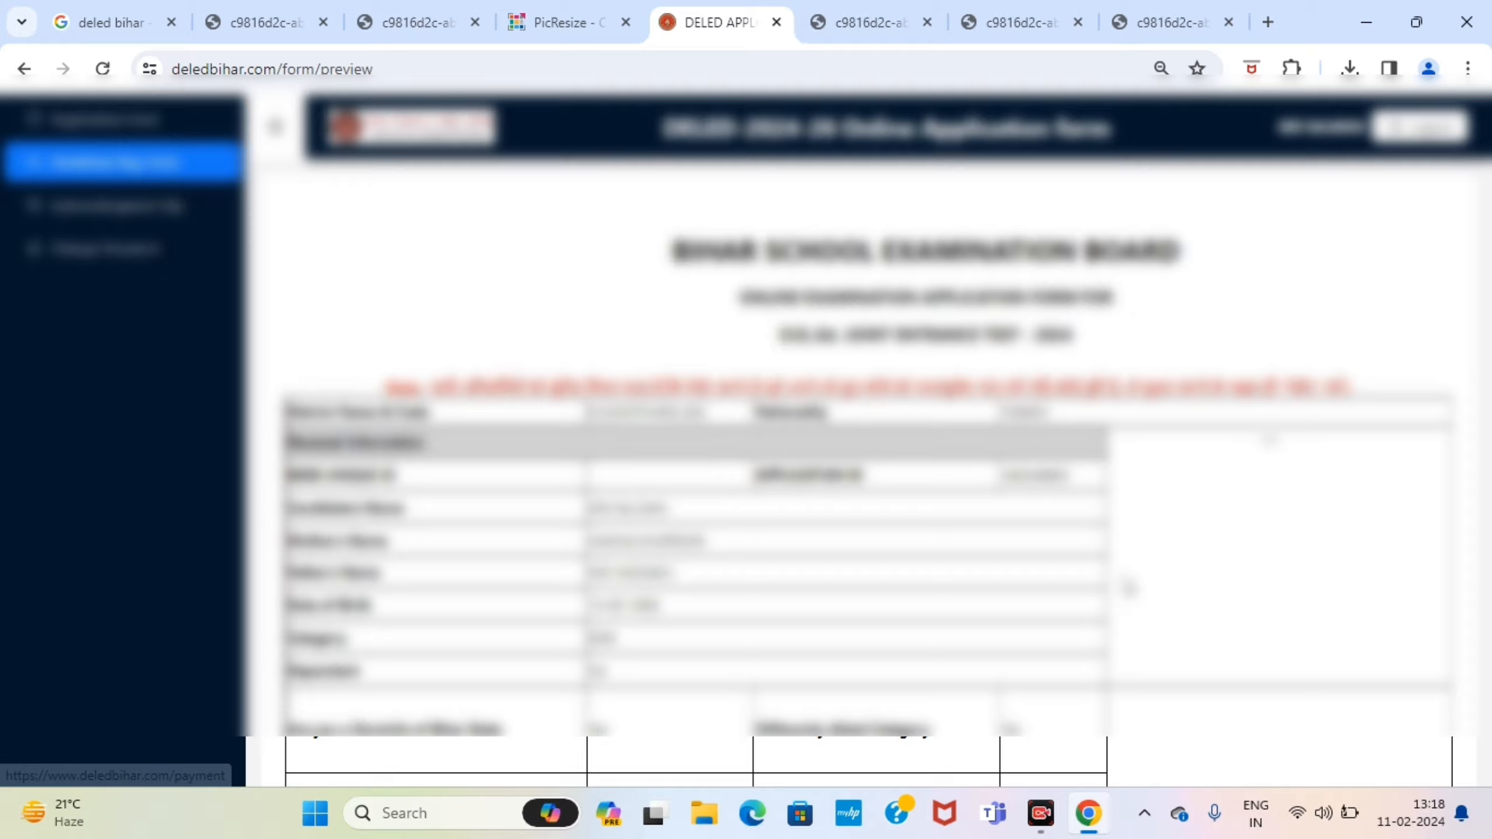
# Step: Print the paid application form as a PDF into Downloads, decline replacing the existing file, and open the file name for editing
pyautogui.scroll(-10, 870, 470)
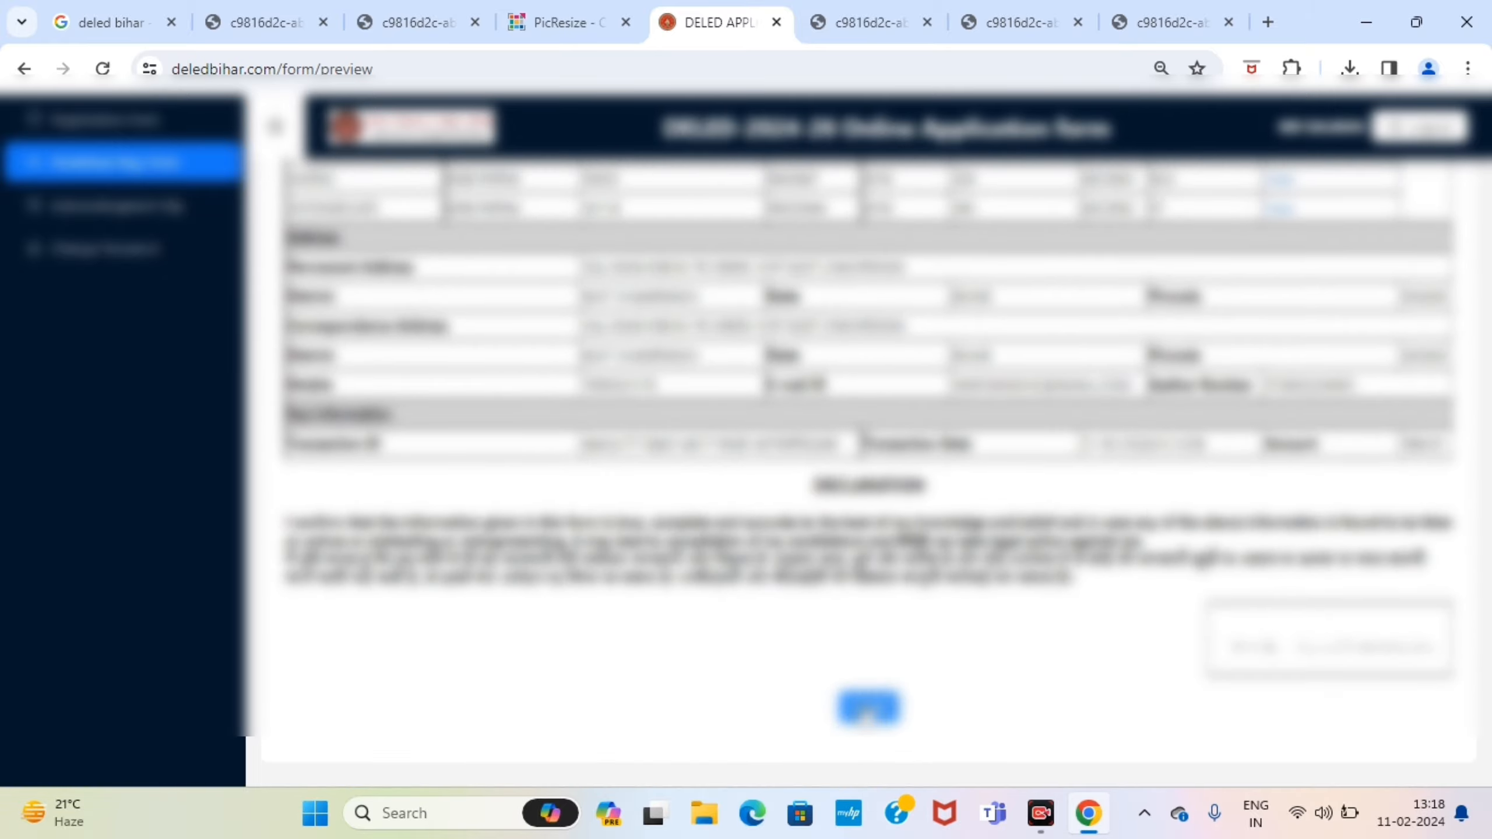
pyautogui.click(893, 711)
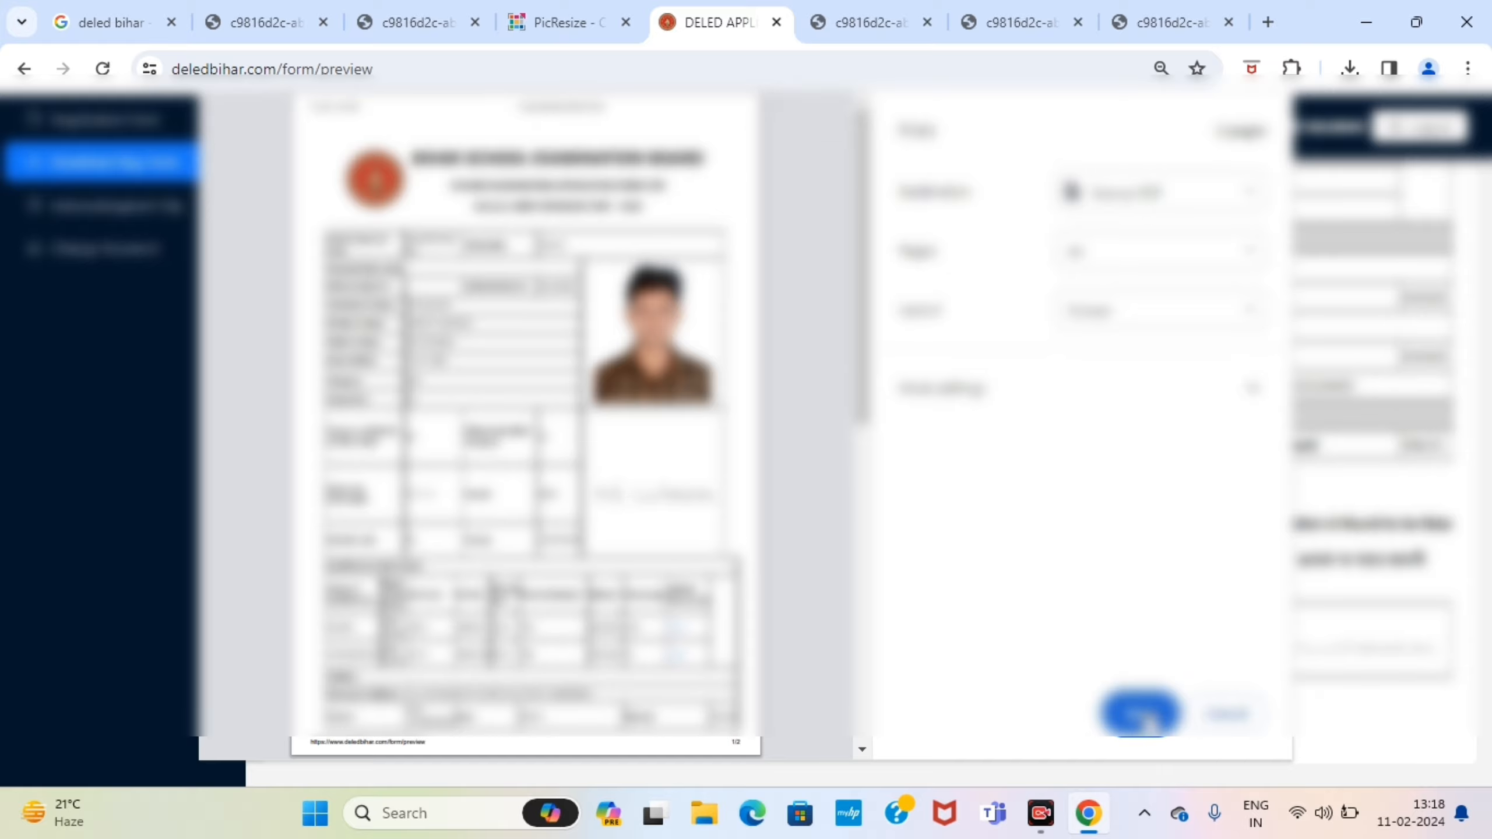
pyautogui.click(1141, 714)
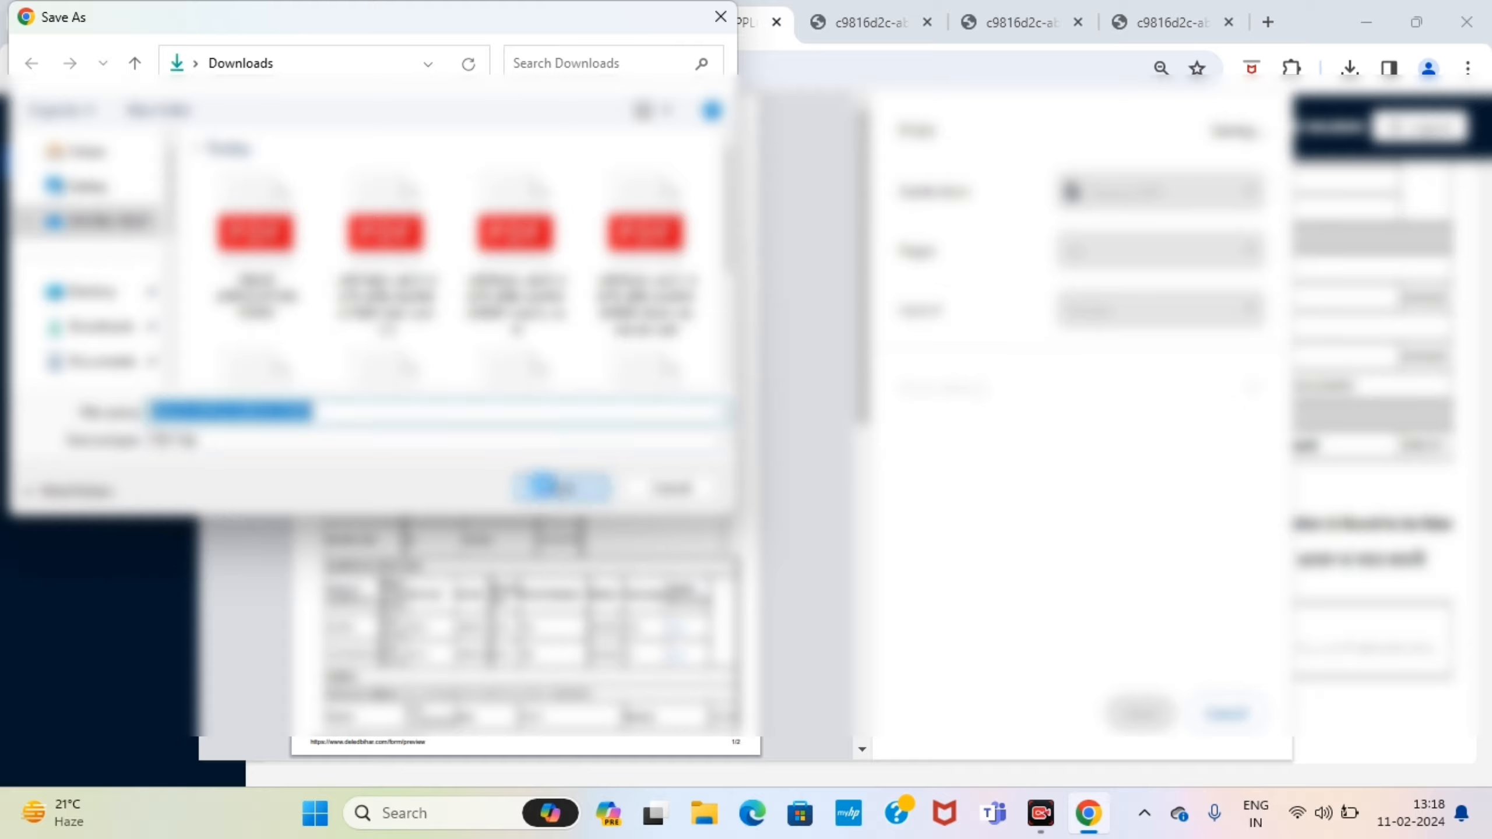
pyautogui.click(557, 489)
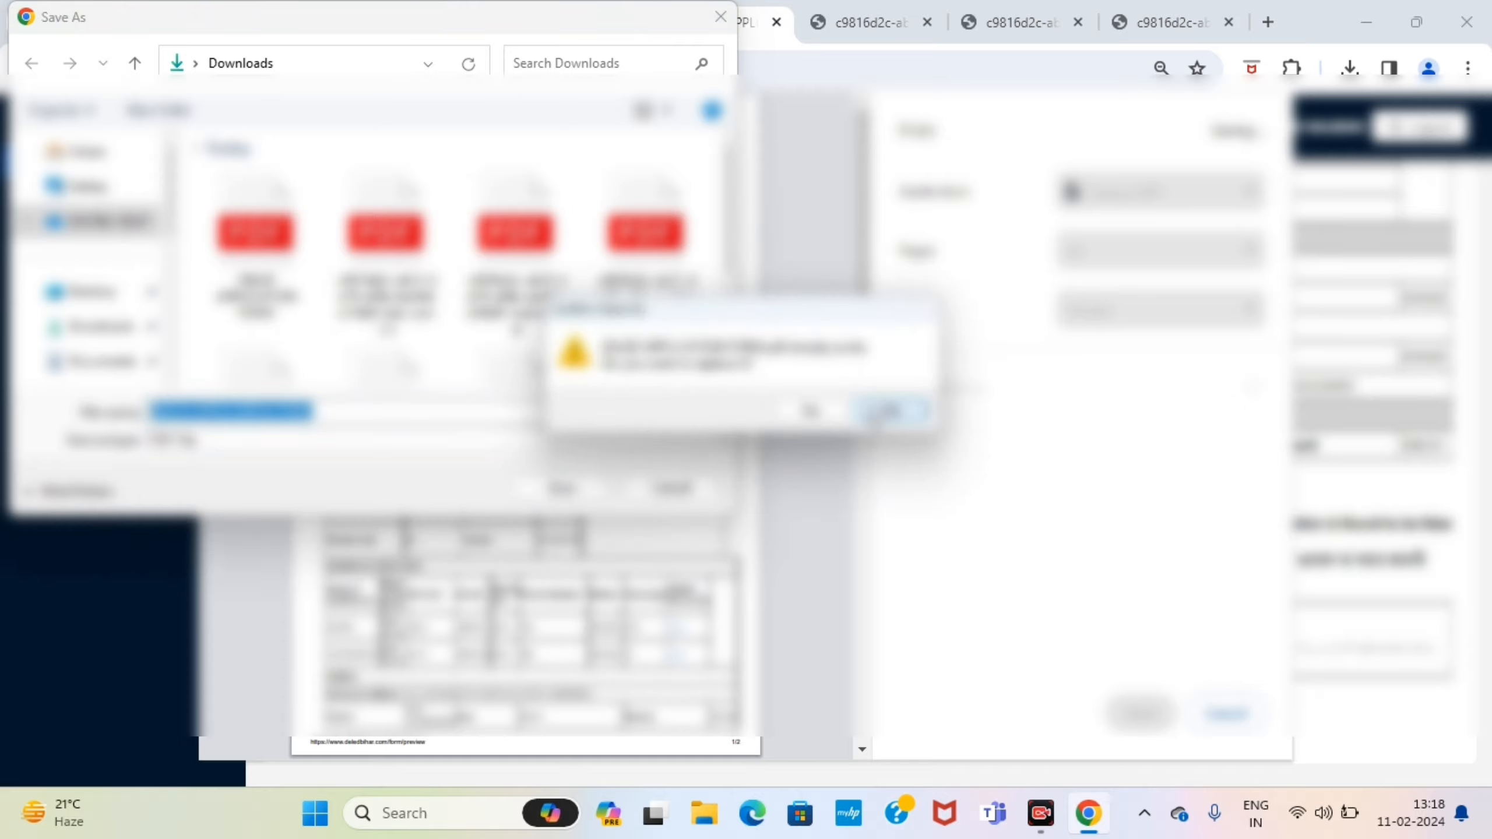
pyautogui.click(885, 411)
pyautogui.click(402, 410)
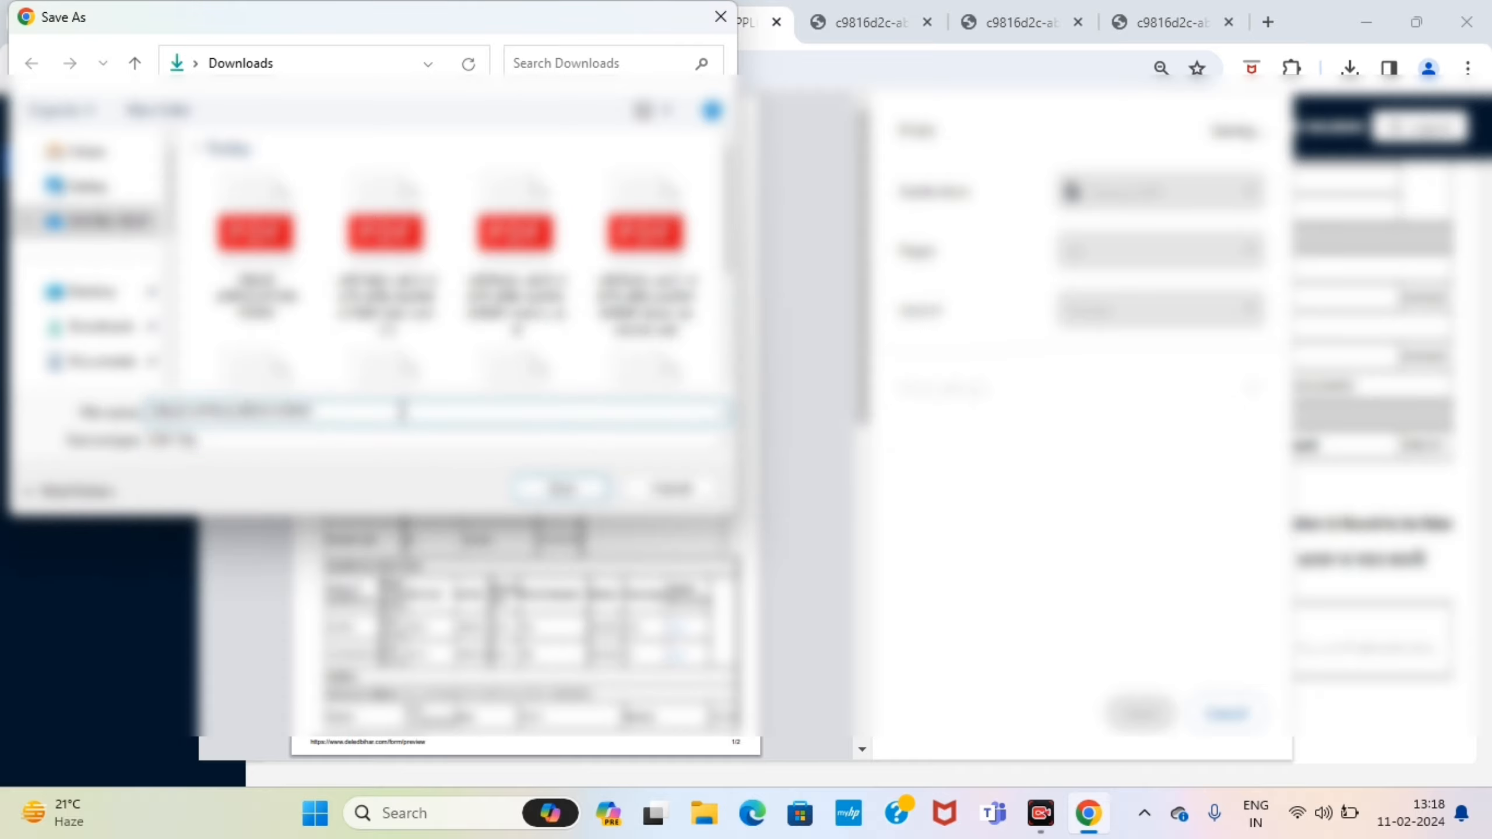